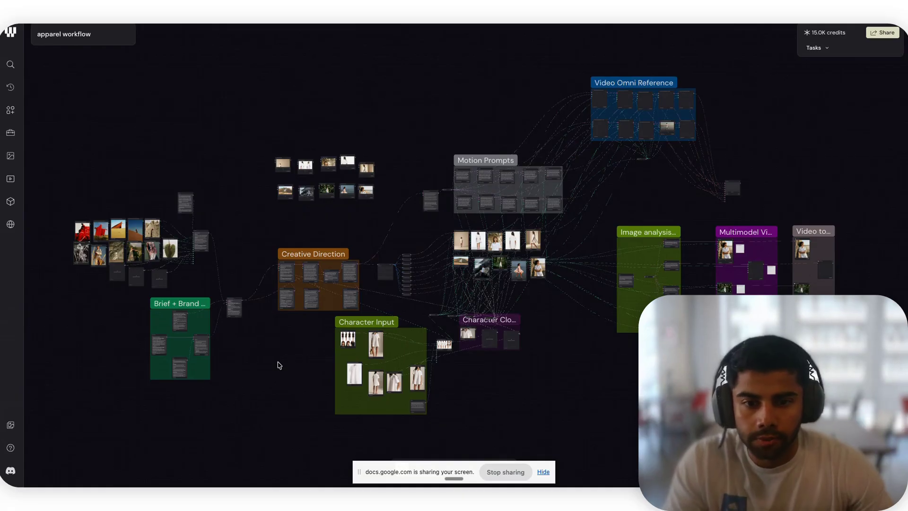
# Step: Examine the Character Input garment photos, the reference images and the Brief + Brand Details group in the apparel workflow
pyautogui.scroll(5, 279, 364)
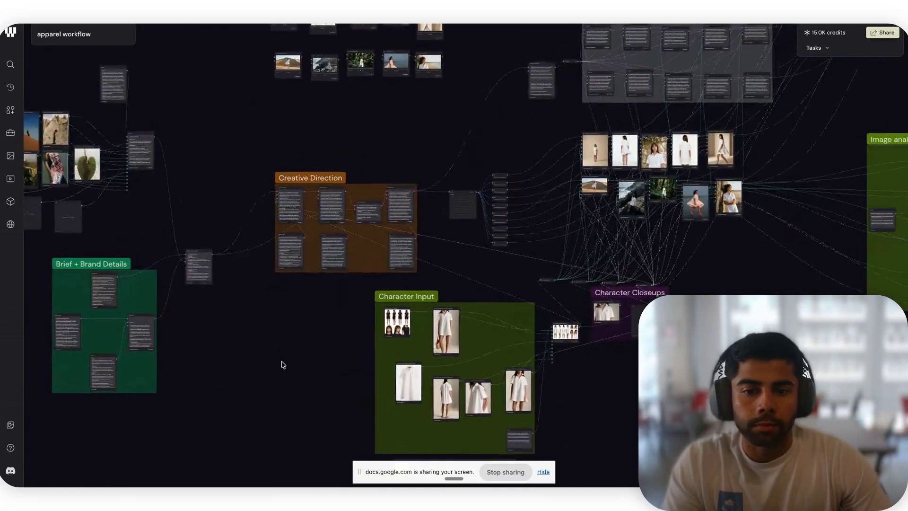
pyautogui.scroll(5, 282, 365)
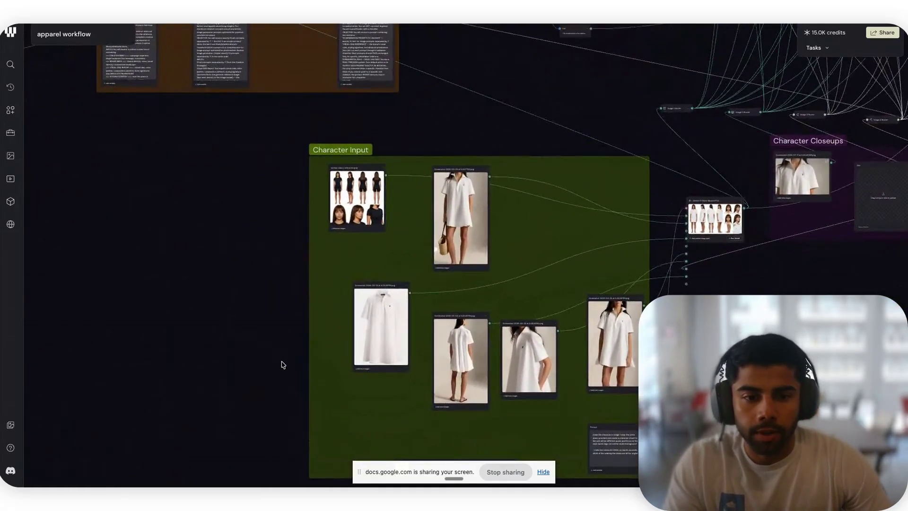
pyautogui.scroll(5, 283, 364)
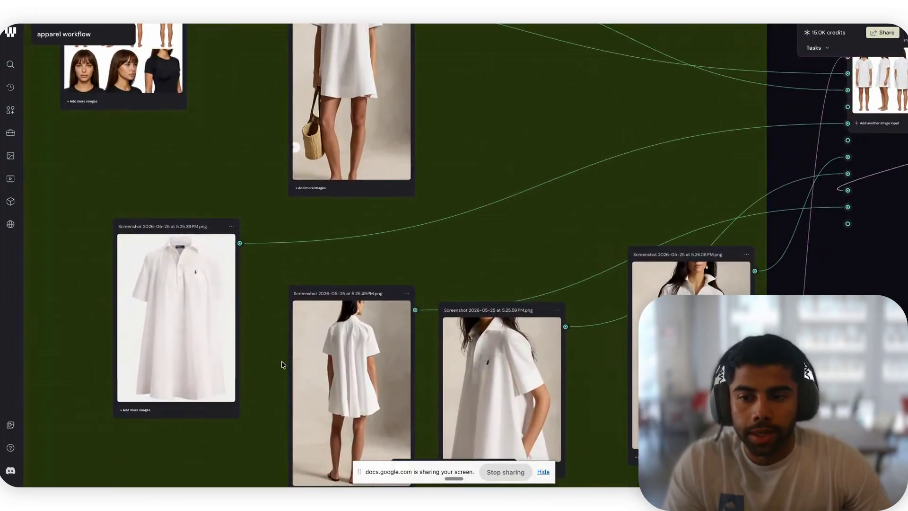
pyautogui.scroll(-10, 282, 364)
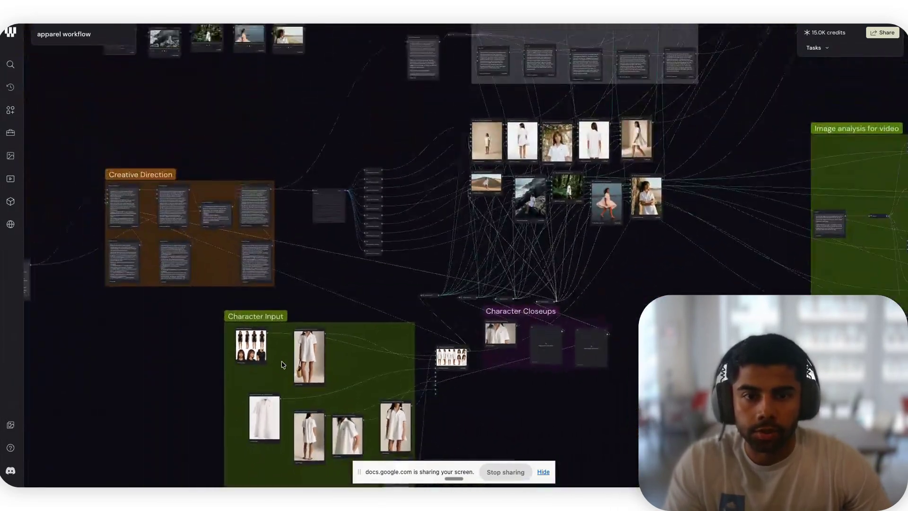
pyautogui.scroll(5, 282, 365)
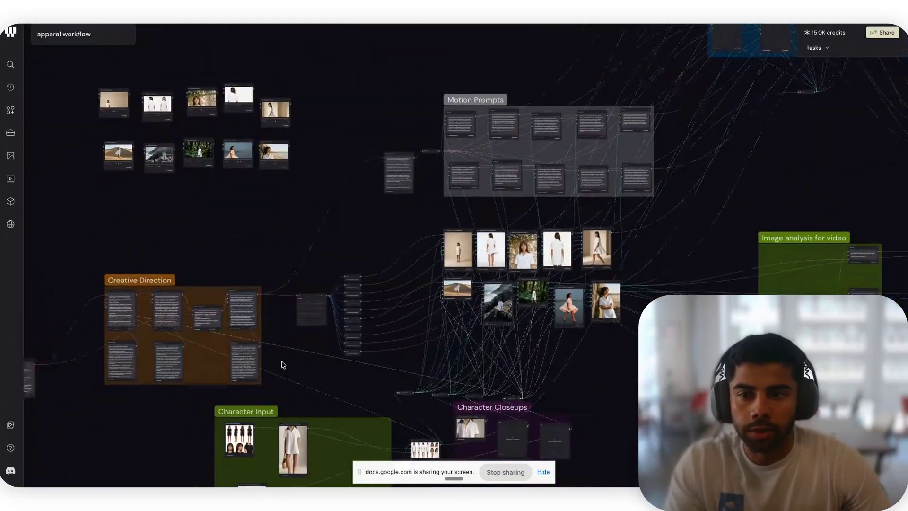
pyautogui.hscroll(-10, 282, 364)
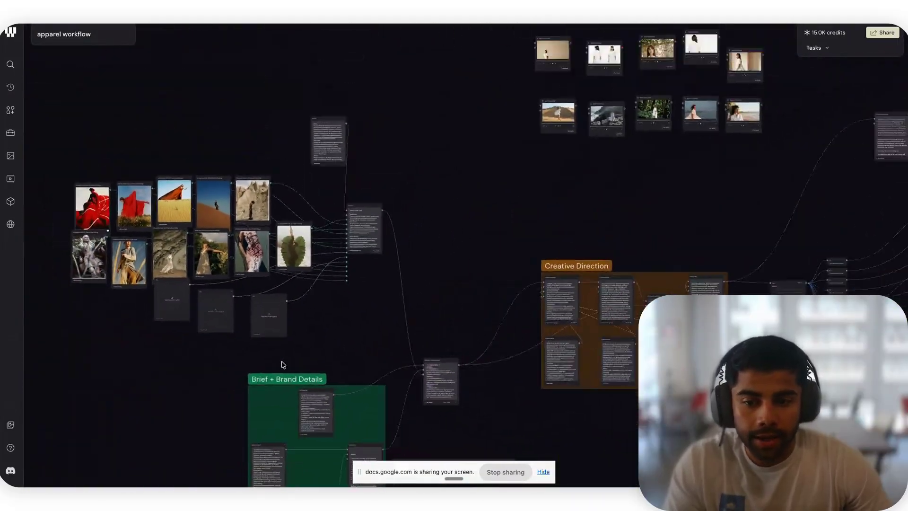
pyautogui.scroll(-5, 282, 365)
pyautogui.scroll(3, 282, 364)
pyautogui.scroll(-3, 282, 365)
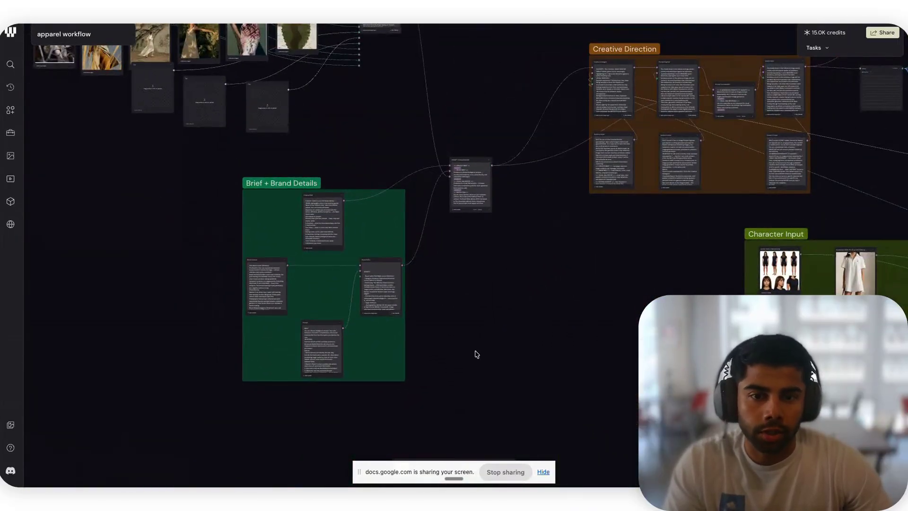
pyautogui.scroll(-3, 513, 352)
pyautogui.hscroll(10, 513, 352)
pyautogui.scroll(3, 513, 352)
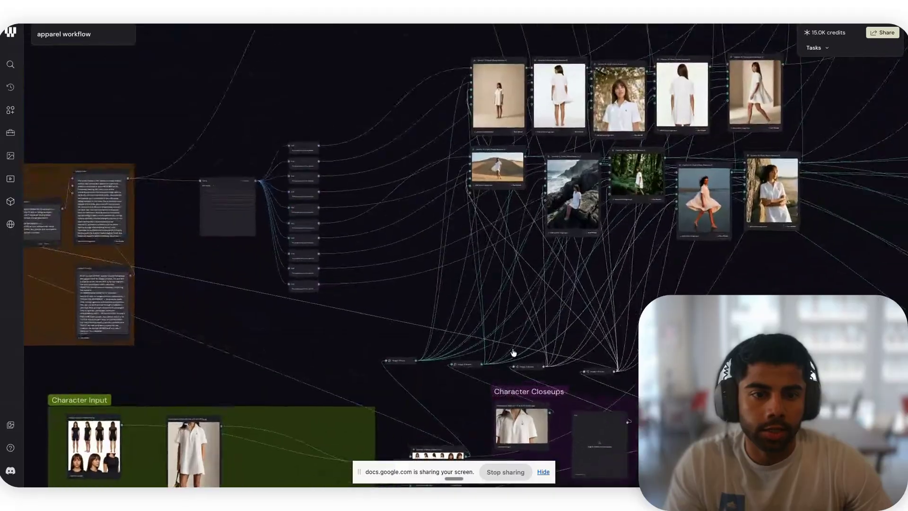
# Step: Survey the workflow from the reference images through Creative Direction and Character Input to the Character Closeups and generated campaign images
pyautogui.scroll(-8, 513, 352)
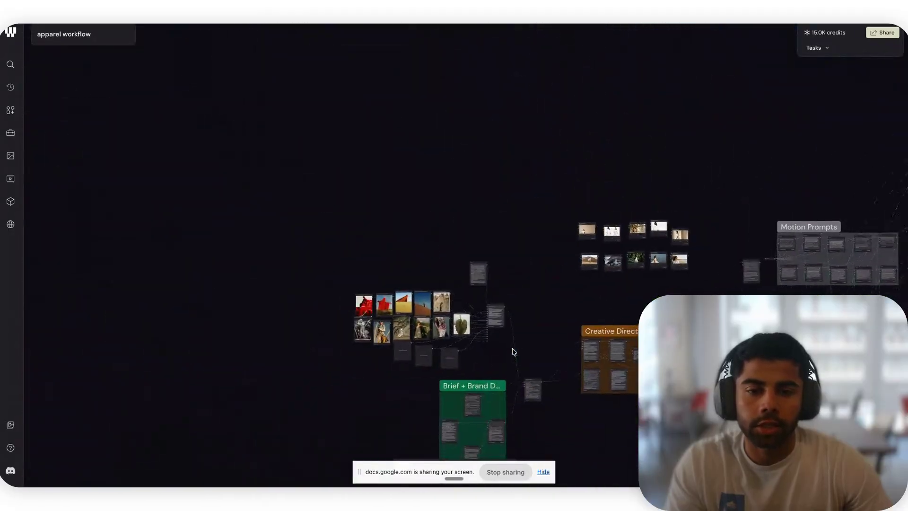
pyautogui.scroll(6, 514, 351)
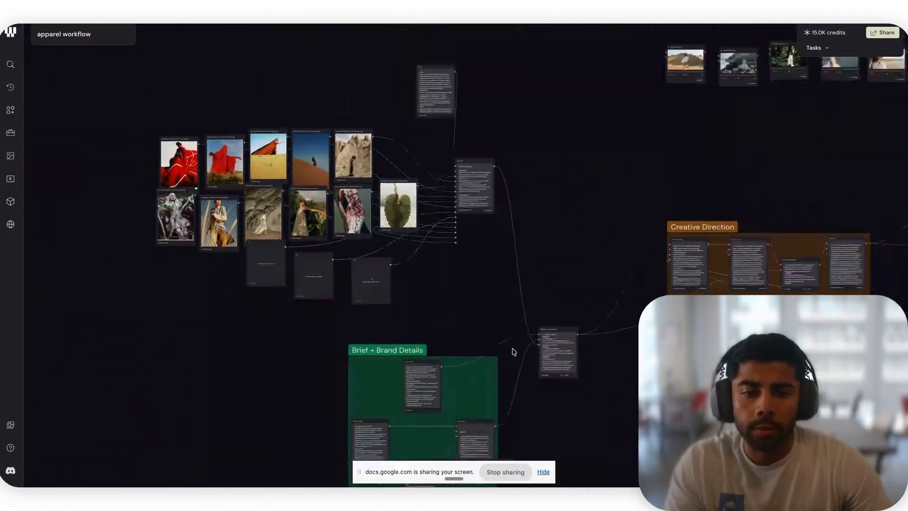
pyautogui.scroll(-5, 514, 352)
pyautogui.scroll(6, 514, 352)
pyautogui.scroll(-2, 514, 352)
pyautogui.hscroll(8, 514, 352)
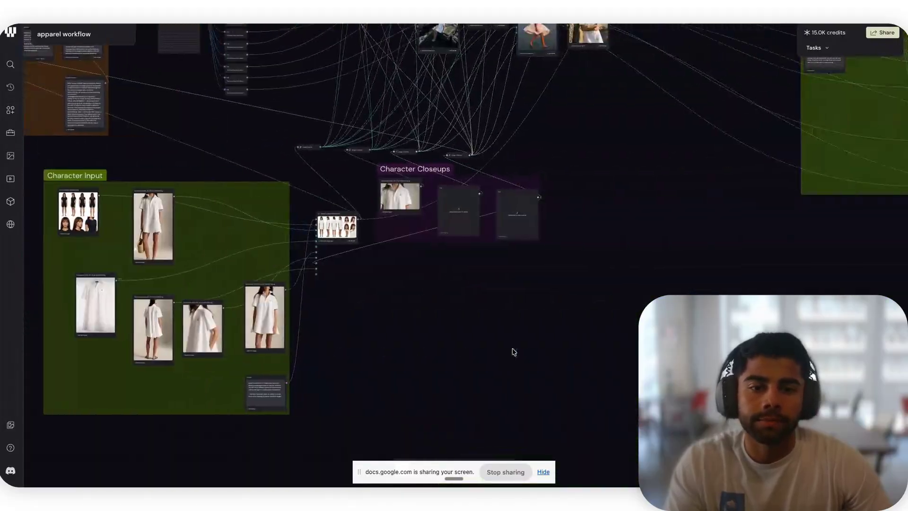
pyautogui.scroll(4, 513, 352)
pyautogui.hscroll(-5, 514, 351)
pyautogui.scroll(3, 514, 352)
pyautogui.scroll(-2, 513, 352)
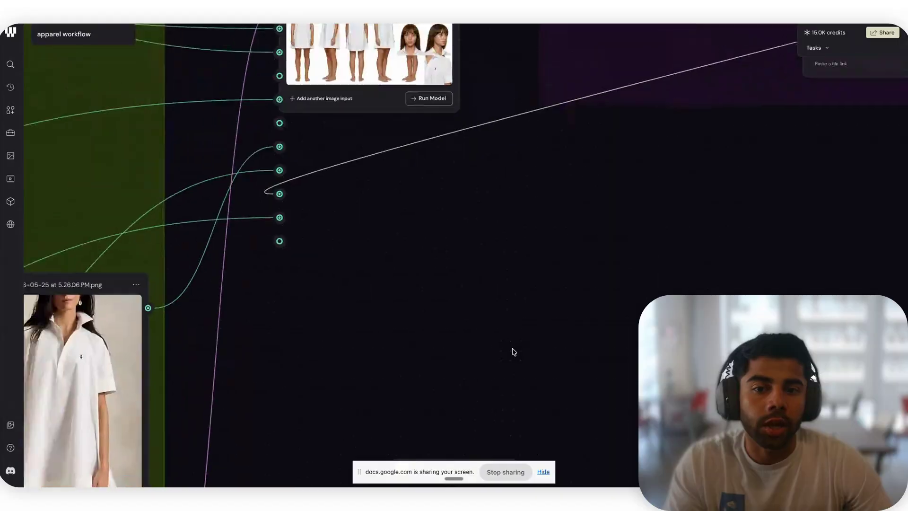
pyautogui.scroll(-6, 513, 352)
pyautogui.scroll(6, 514, 352)
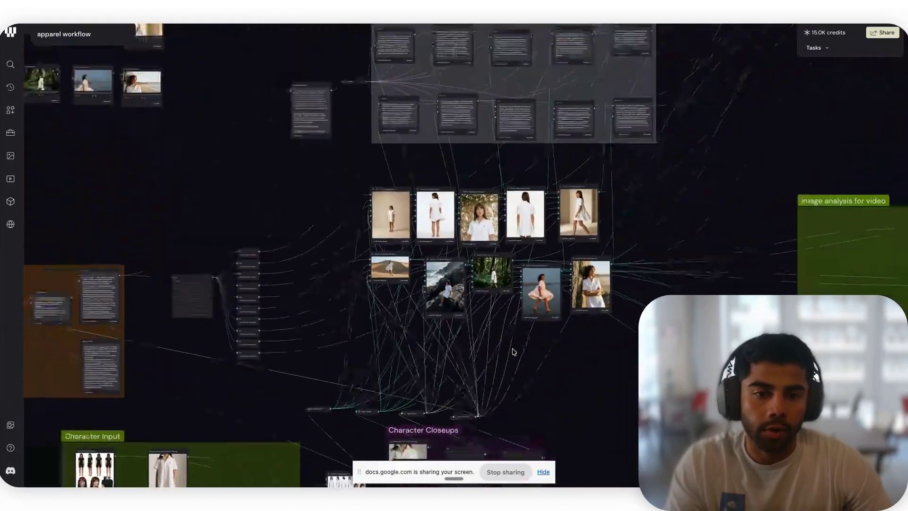
pyautogui.scroll(-5, 514, 352)
pyautogui.hscroll(-8, 514, 352)
pyautogui.scroll(4, 513, 350)
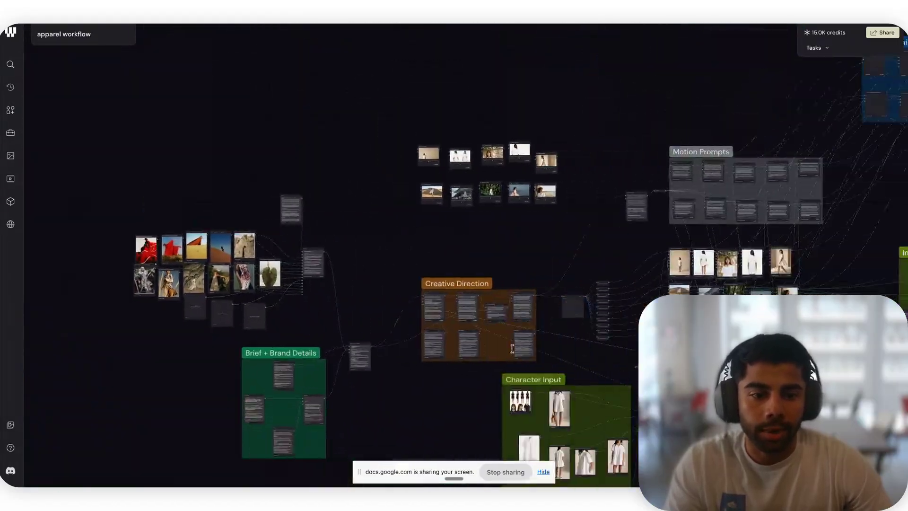
pyautogui.hscroll(5, 513, 350)
pyautogui.scroll(-3, 514, 352)
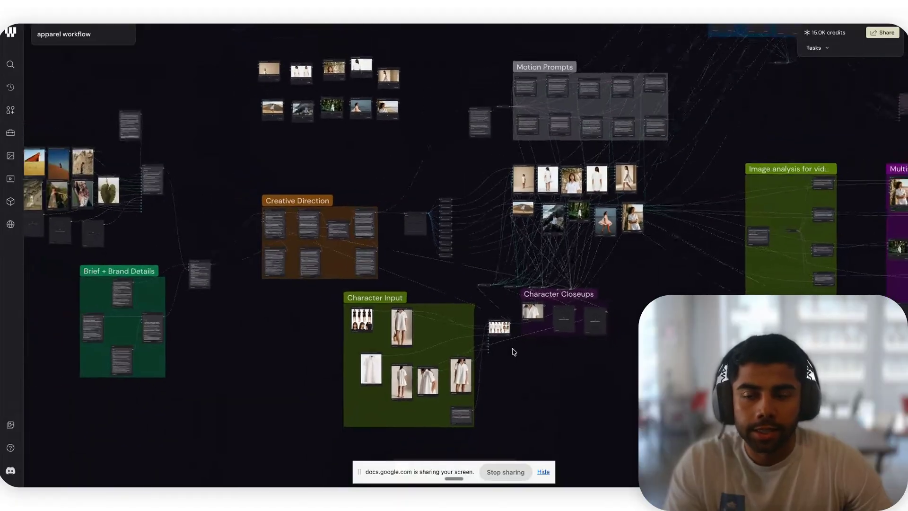
pyautogui.hscroll(-2, 514, 352)
pyautogui.scroll(-1, 514, 352)
pyautogui.press('super+t')
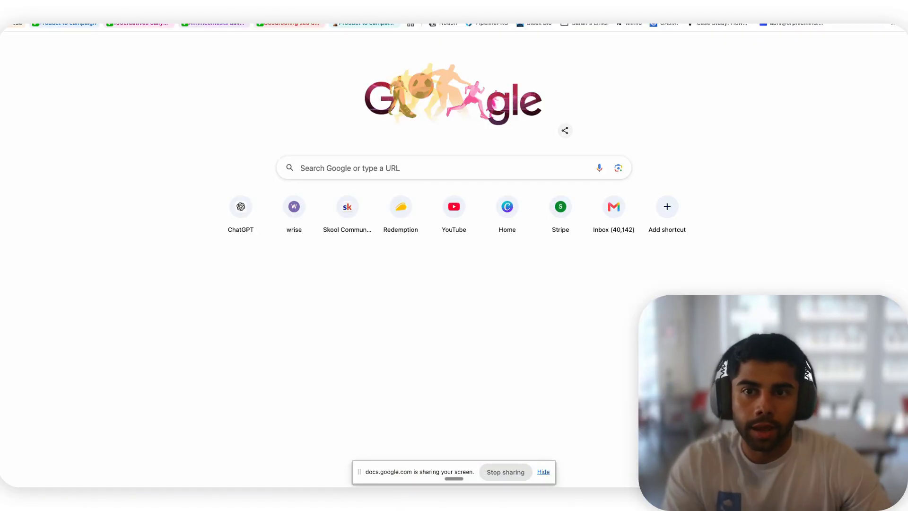
pyautogui.write('za')
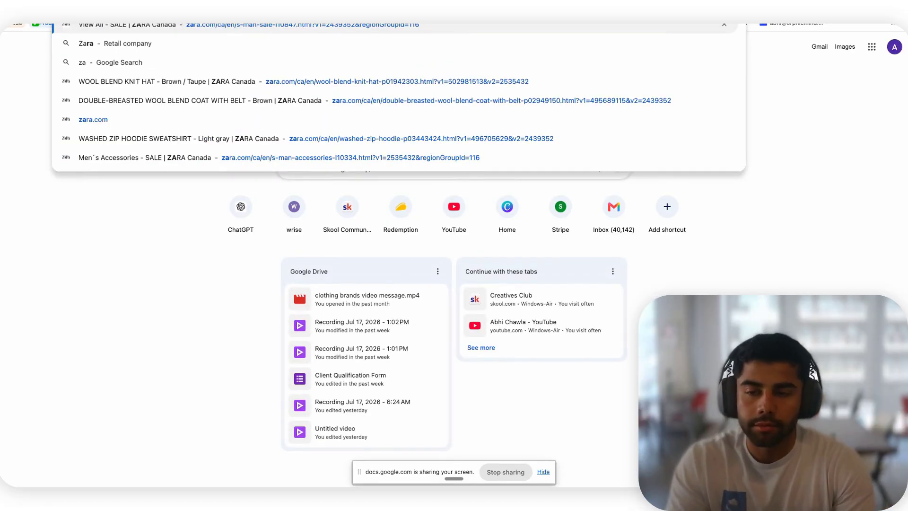
pyautogui.press('Escape')
pyautogui.press('Escape')
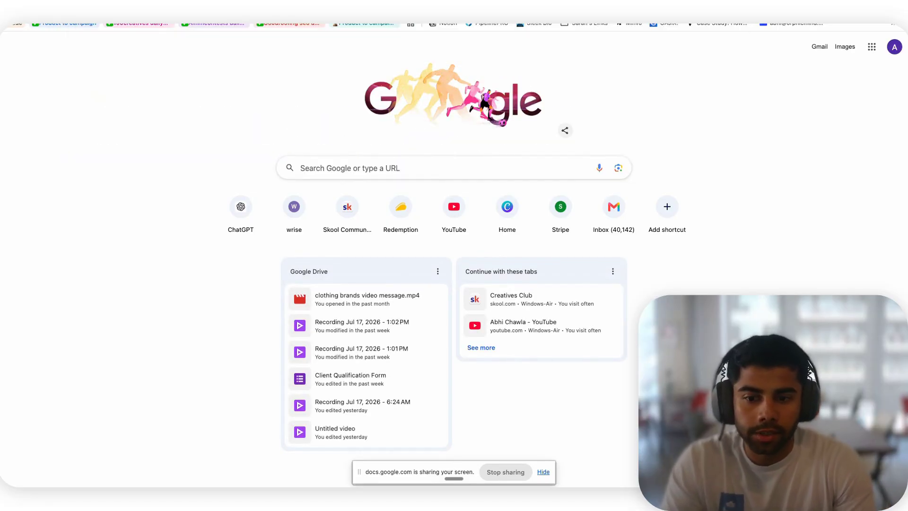
pyautogui.press('super+w')
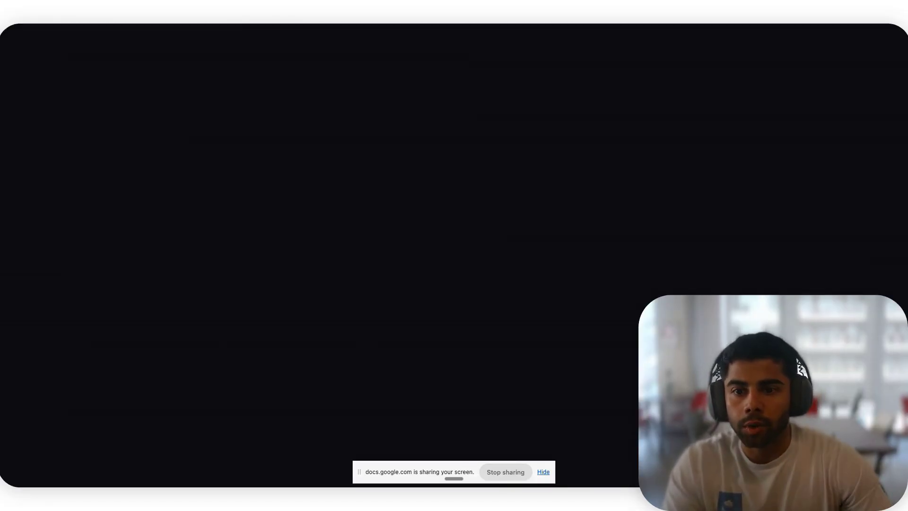
# Step: Review the reference images, the Brief + Brand Details prompts, the Character Input group and the Creative Direction group in sequence
pyautogui.hscroll(-4, 262, 194)
pyautogui.scroll(10, 262, 194)
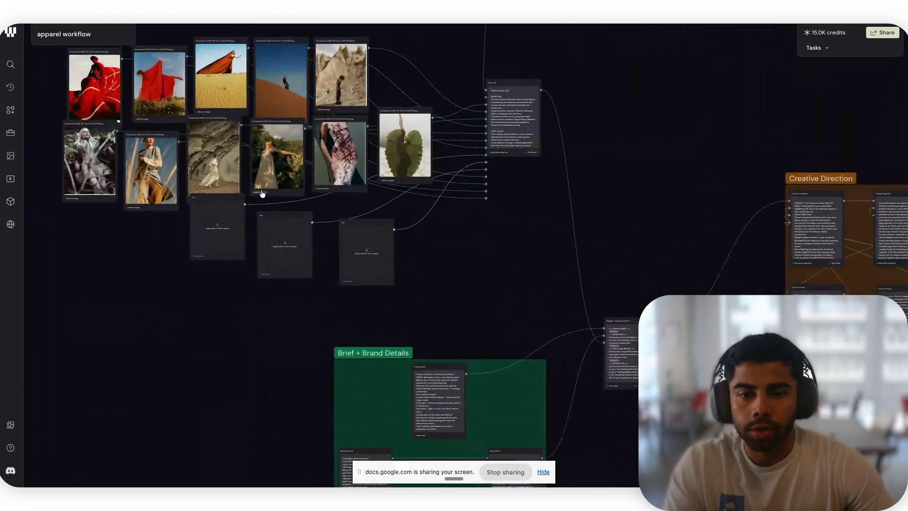
pyautogui.scroll(-5, 262, 190)
pyautogui.hscroll(2, 260, 188)
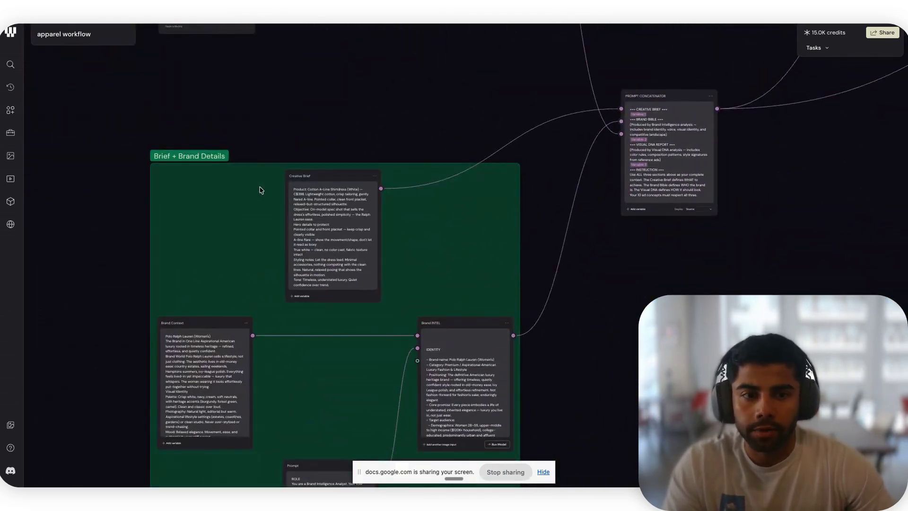
pyautogui.scroll(-4, 260, 189)
pyautogui.hscroll(10, 265, 189)
pyautogui.scroll(4, 267, 188)
pyautogui.hscroll(5, 266, 187)
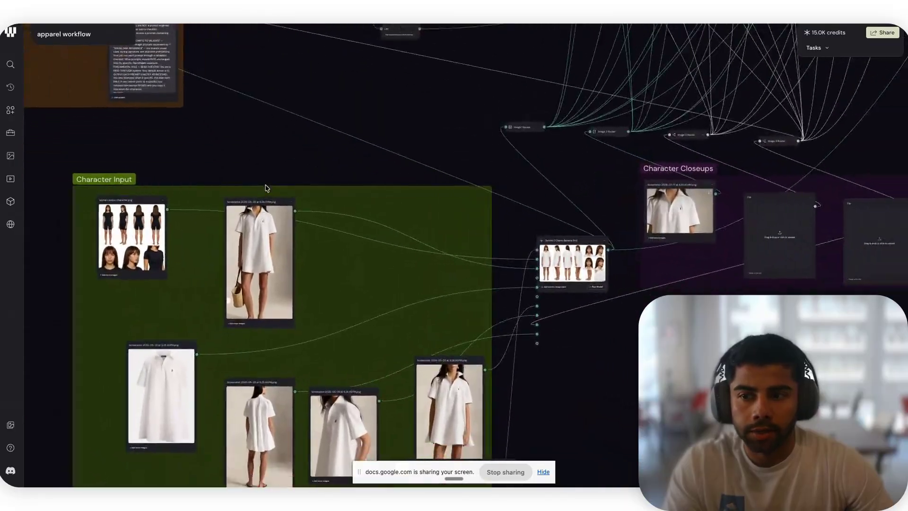
pyautogui.scroll(-5, 266, 188)
pyautogui.scroll(-5, 265, 184)
pyautogui.scroll(4, 263, 187)
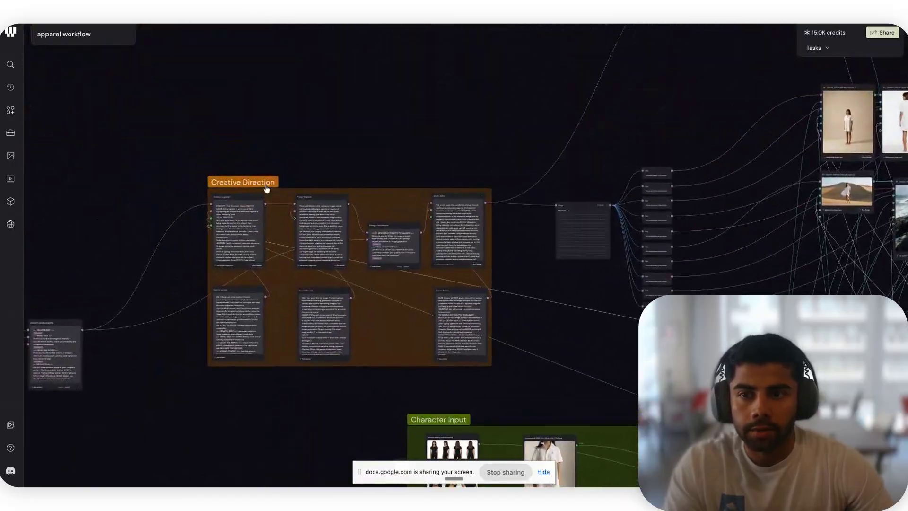
pyautogui.scroll(8, 265, 185)
pyautogui.scroll(-6, 265, 185)
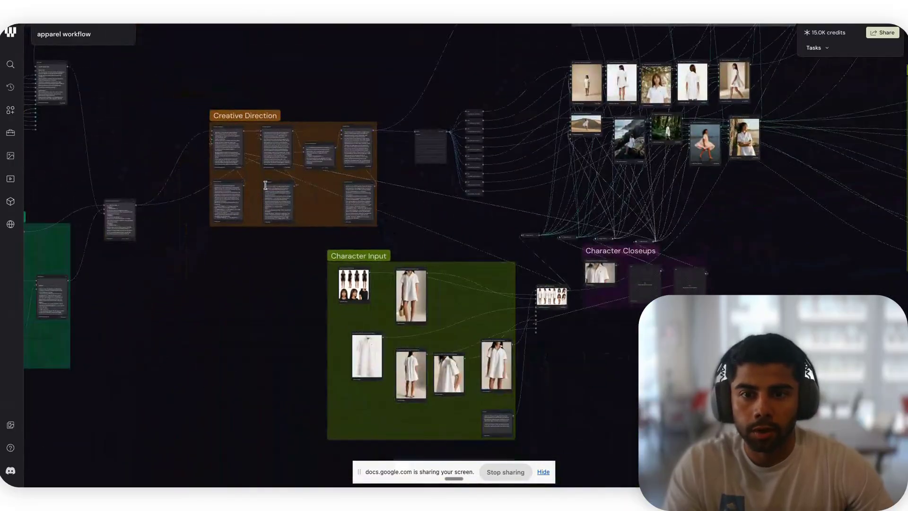
# Step: Examine the generated dress images, the Motion Prompts group and the Video Omni Reference nodes
pyautogui.hscroll(5, 265, 187)
pyautogui.scroll(8, 267, 188)
pyautogui.scroll(3, 267, 188)
pyautogui.hscroll(4, 266, 187)
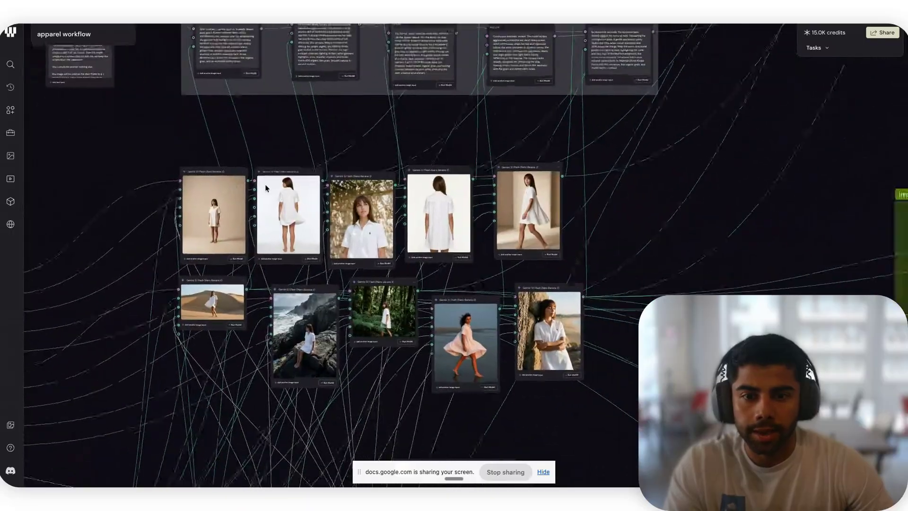
pyautogui.scroll(-6, 266, 188)
pyautogui.scroll(4, 266, 188)
pyautogui.scroll(2, 266, 188)
pyautogui.scroll(-6, 266, 188)
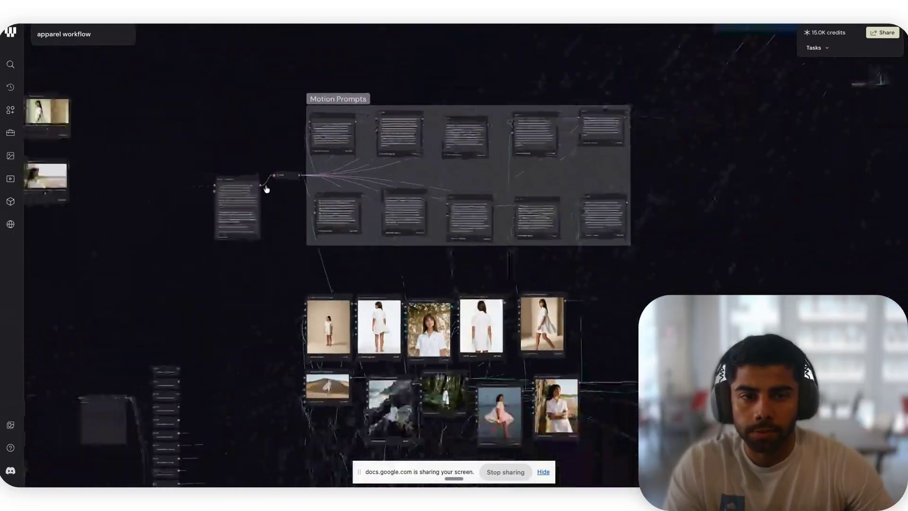
pyautogui.hscroll(5, 266, 188)
pyautogui.scroll(4, 266, 189)
pyautogui.scroll(4, 266, 188)
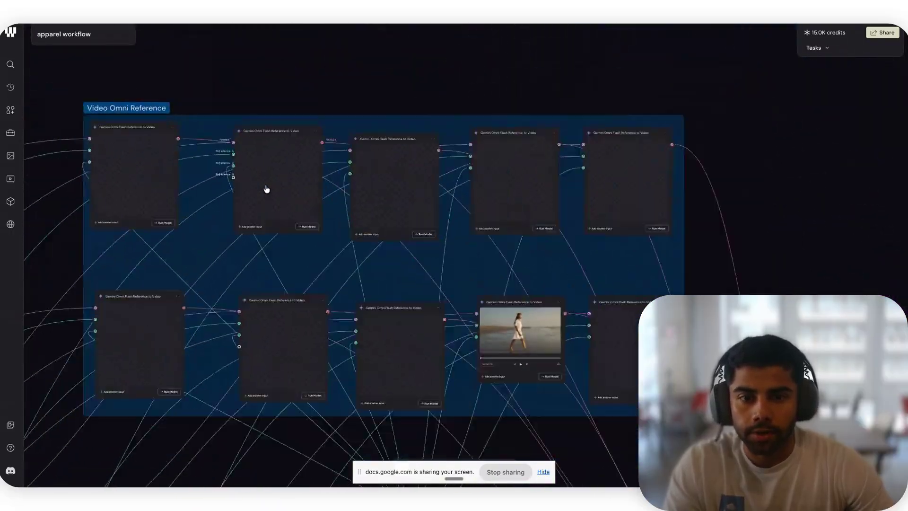
# Step: Look over the video and GIF groups, then inspect the creative brief, brand context and brand intelligence nodes in Brief + Brand Details
pyautogui.scroll(-6, 266, 189)
pyautogui.hscroll(-5, 266, 188)
pyautogui.scroll(2, 267, 188)
pyautogui.scroll(-6, 266, 189)
pyautogui.scroll(4, 266, 189)
pyautogui.hscroll(3, 267, 186)
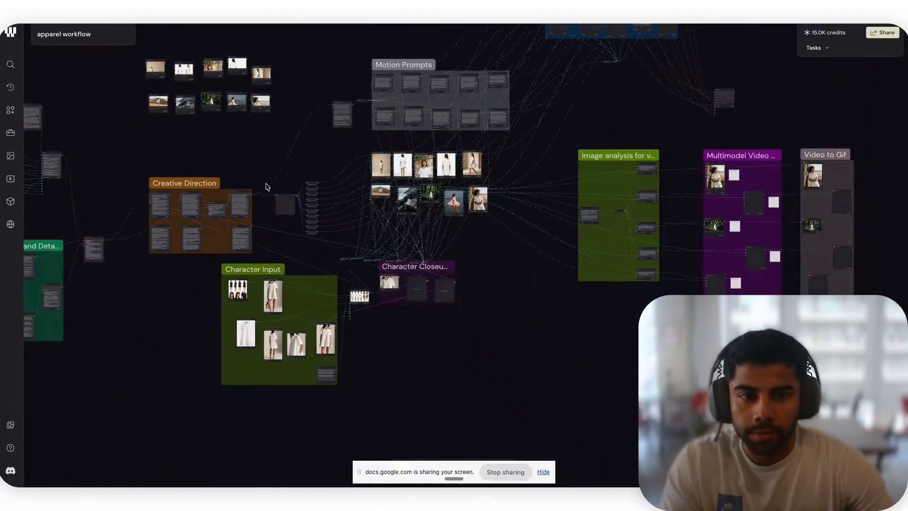
pyautogui.scroll(4, 268, 186)
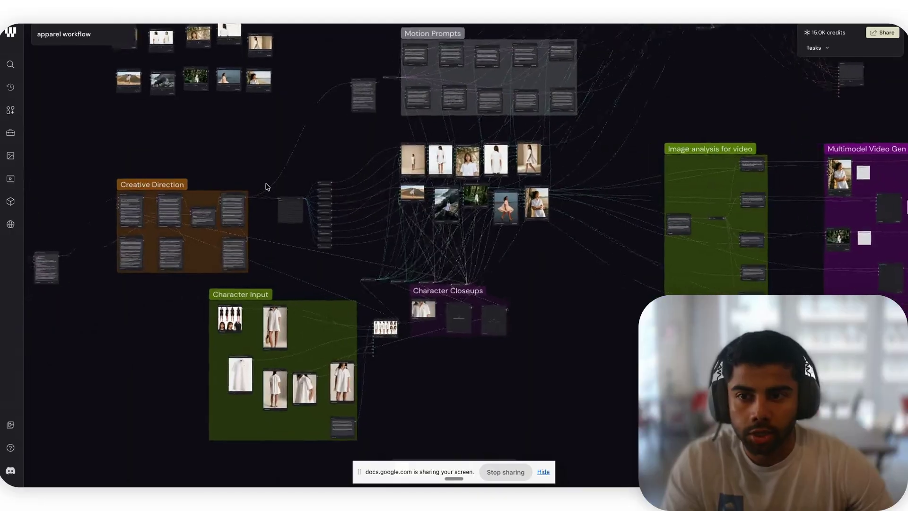
pyautogui.hscroll(-3, 268, 187)
pyautogui.hscroll(-7, 268, 187)
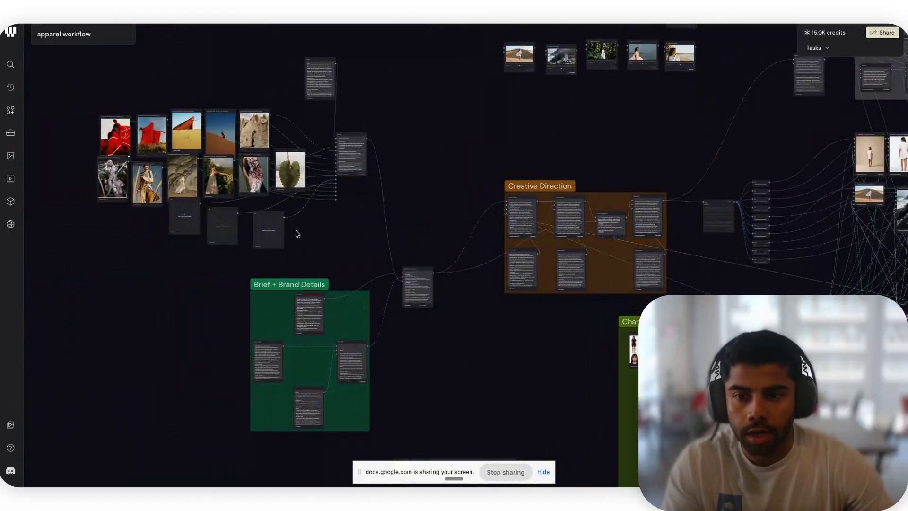
pyautogui.scroll(2, 317, 245)
pyautogui.scroll(-5, 316, 244)
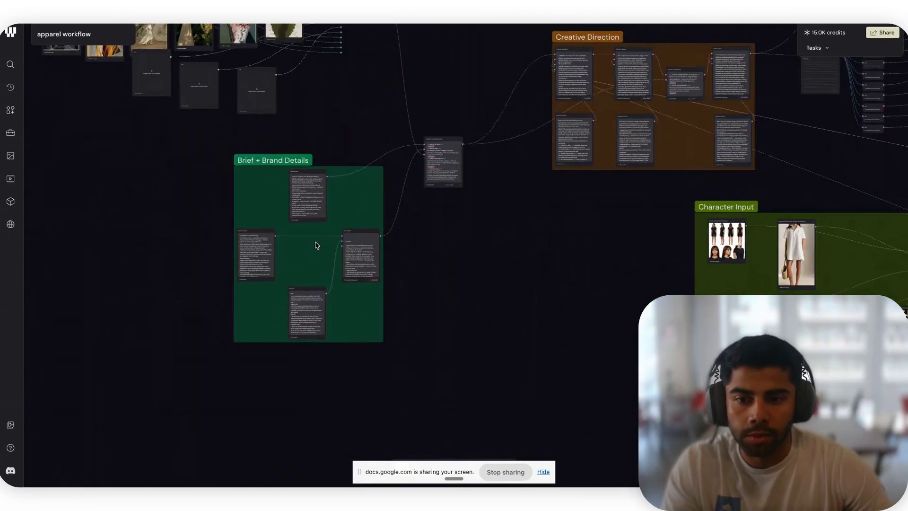
pyautogui.scroll(5, 318, 245)
pyautogui.scroll(2, 320, 246)
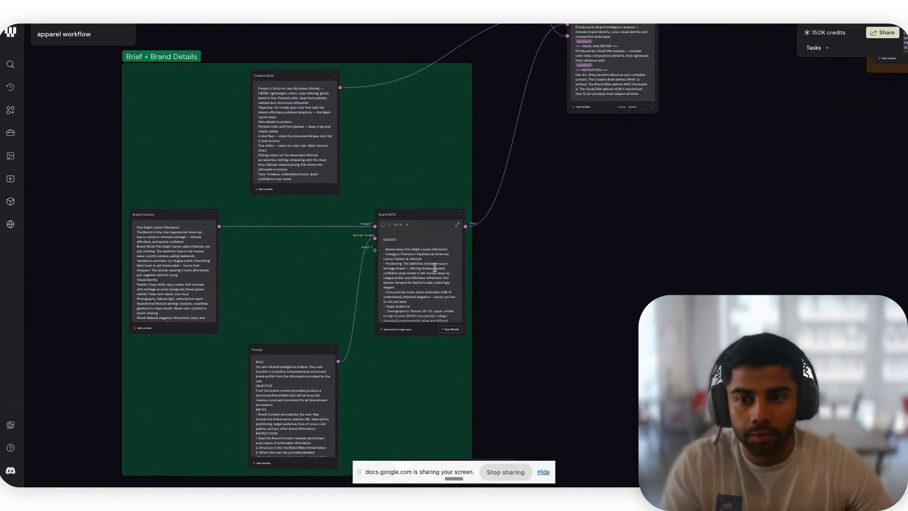
# Step: Switch to the Creatives Club page on Skool, open its Classroom course overview and hide the screen-sharing notice
pyautogui.hotkey('ctrl', 'Tab')
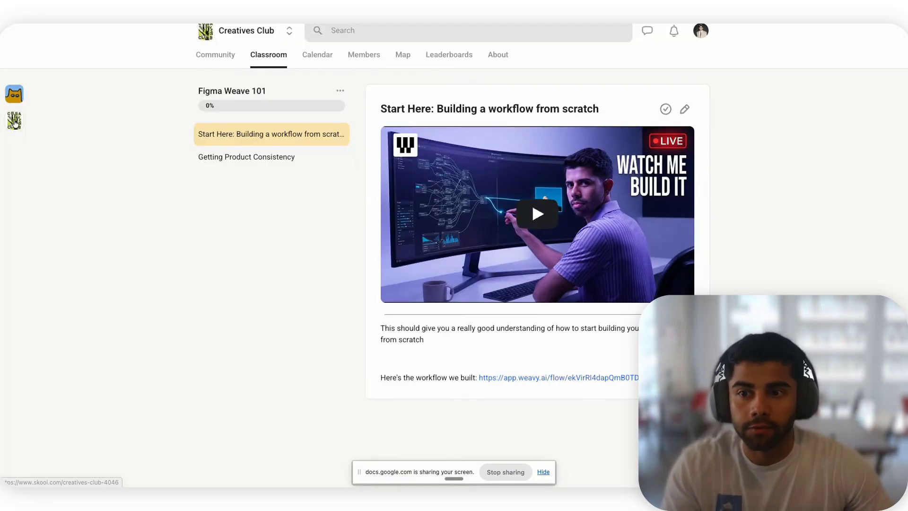
pyautogui.click(15, 122)
pyautogui.click(274, 55)
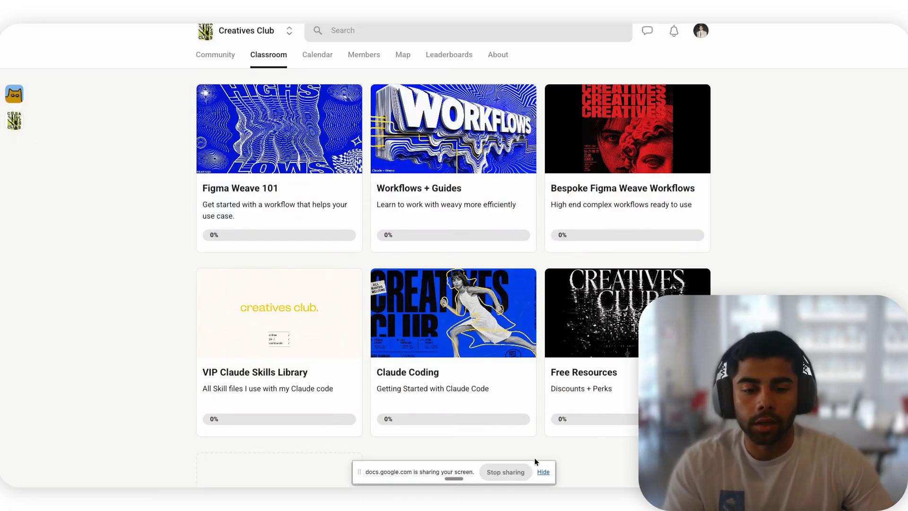
pyautogui.click(543, 472)
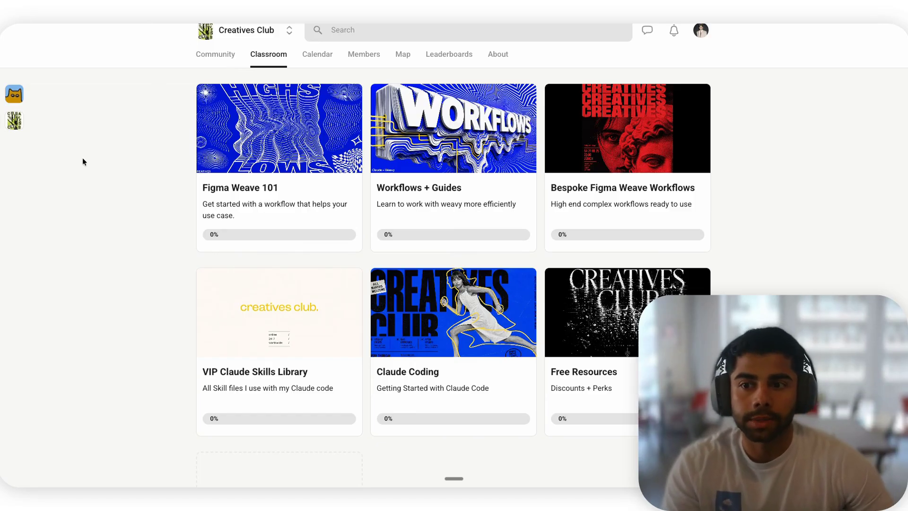
# Step: Look over the Creatives Club Community feed on Skool, and return to the Brief + Brand Details group in the apparel workflow
pyautogui.click(219, 55)
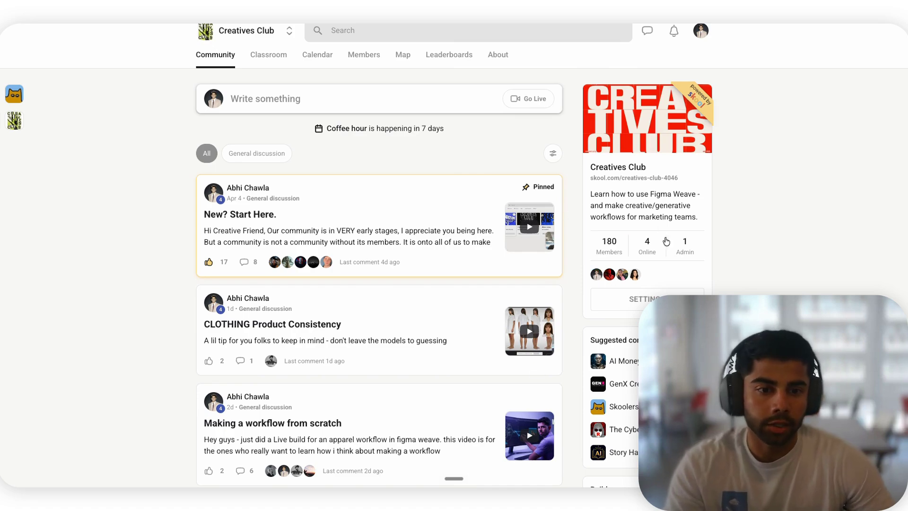
pyautogui.scroll(-5, 573, 298)
pyautogui.scroll(5, 550, 303)
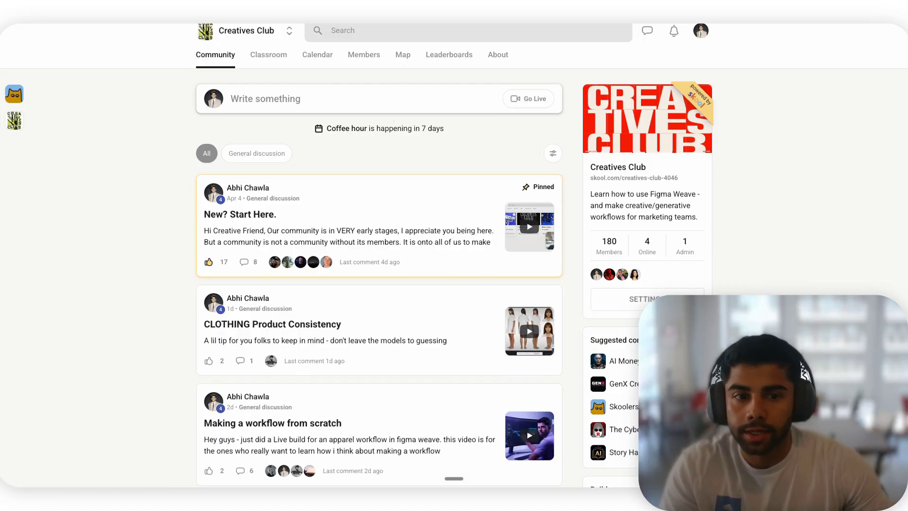
pyautogui.hotkey('ctrl', 'Tab')
pyautogui.scroll(-5, 651, 151)
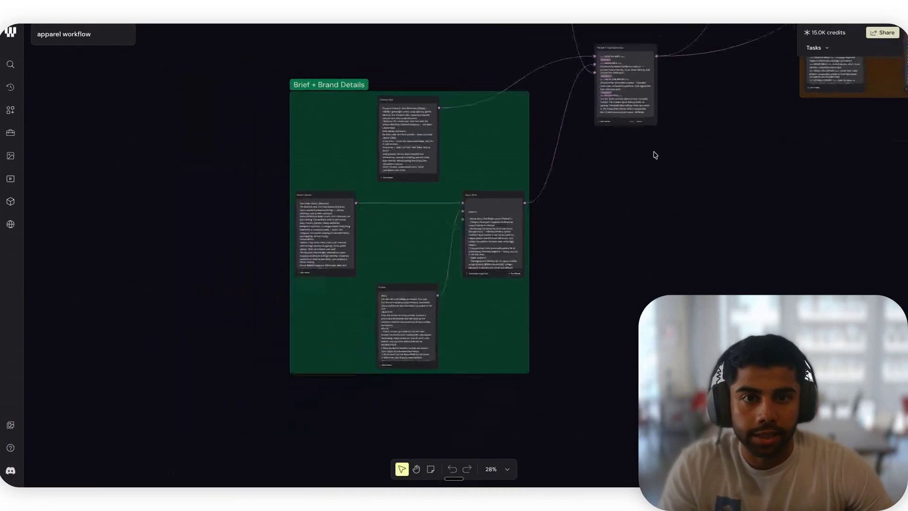
# Step: Search Google for "old navy", open the Old Navy Canada official site and dismiss its 30% off sign-up offer
pyautogui.hotkey('ctrl', 't')
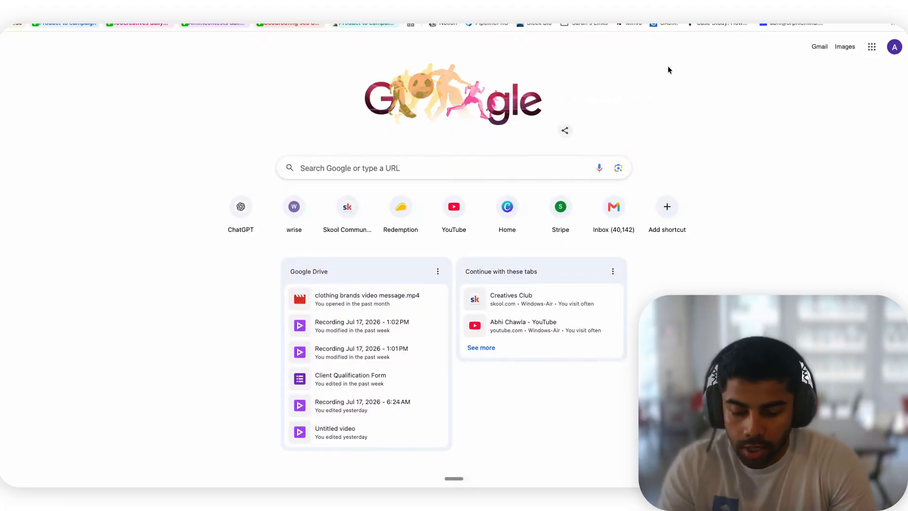
pyautogui.write('old navy')
pyautogui.press('Return')
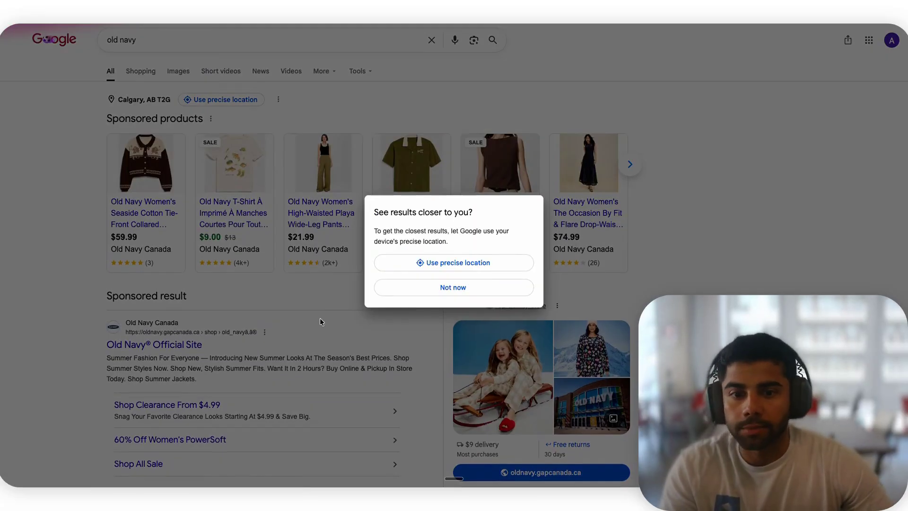
pyautogui.click(438, 261)
pyautogui.click(130, 67)
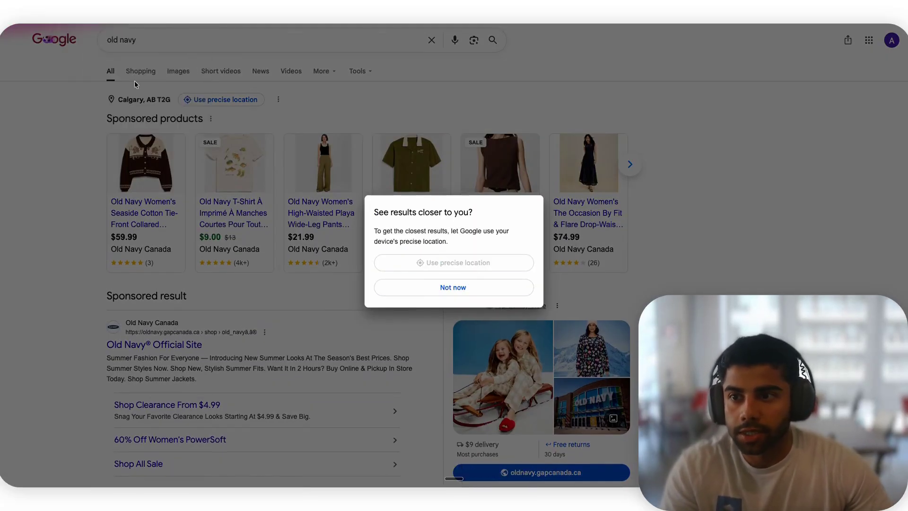
pyautogui.click(162, 332)
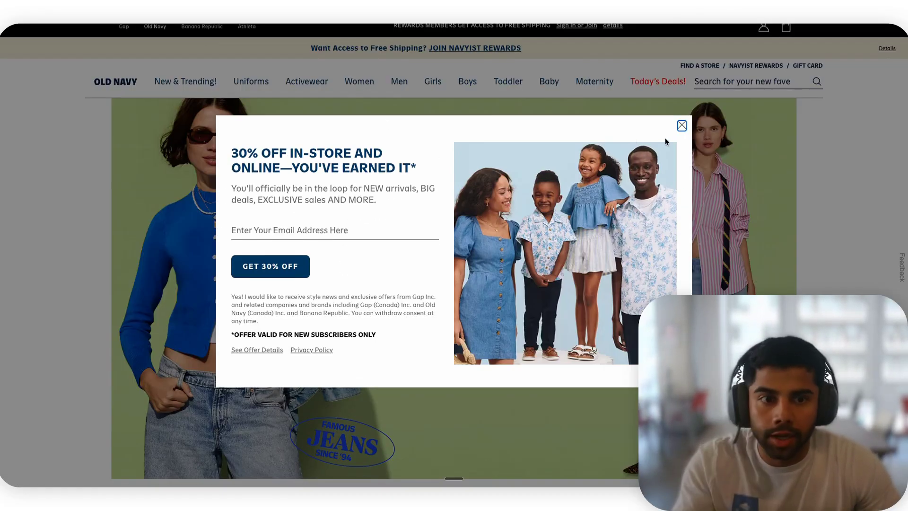
pyautogui.click(681, 126)
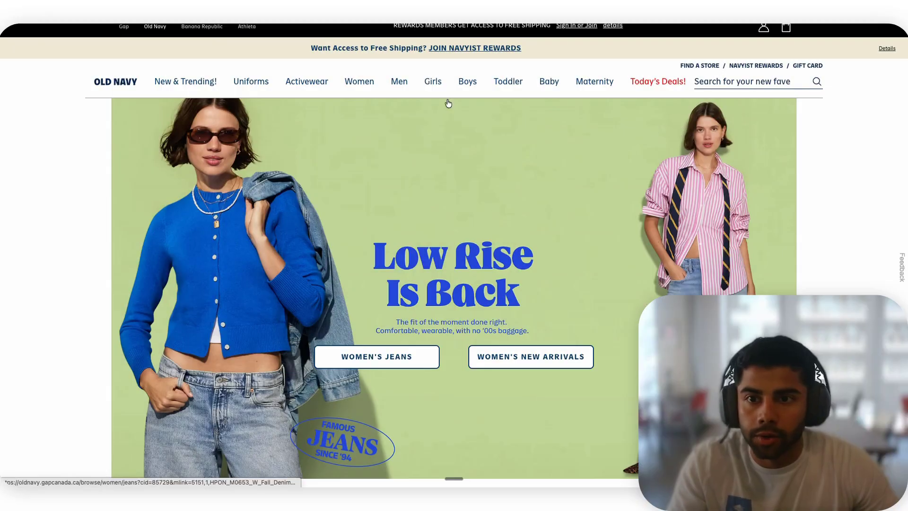
# Step: Open the women's Dresses & Jumpsuits category and browse the listed dresses for a product to use
pyautogui.moveTo(301, 72)
pyautogui.moveTo(368, 84)
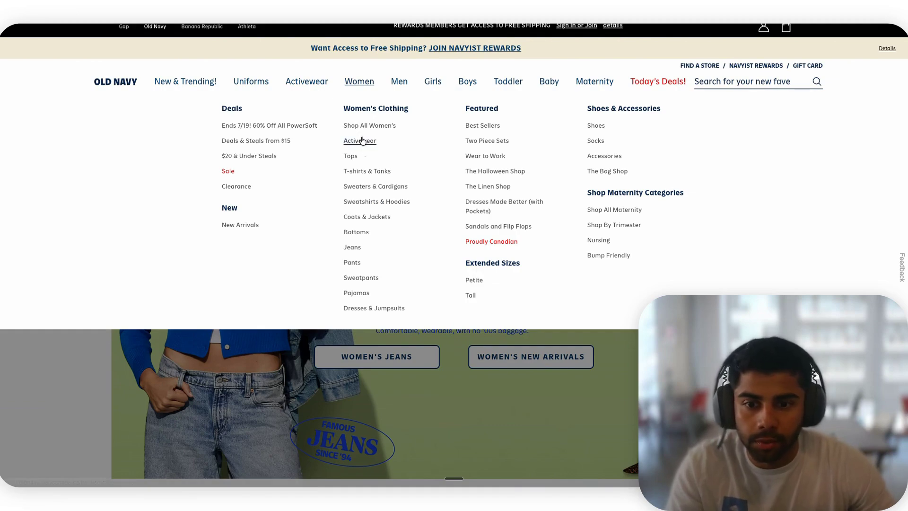
pyautogui.click(375, 308)
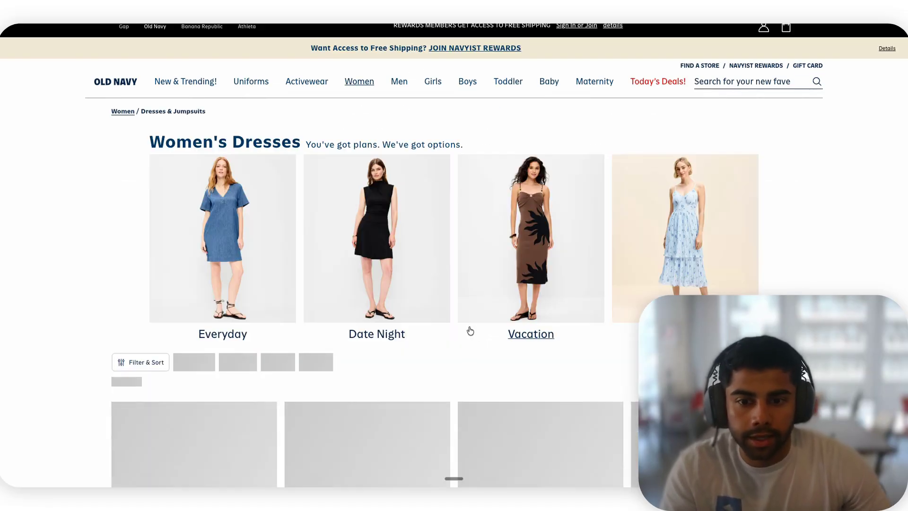
pyautogui.scroll(-1, 478, 332)
pyautogui.scroll(-4, 482, 334)
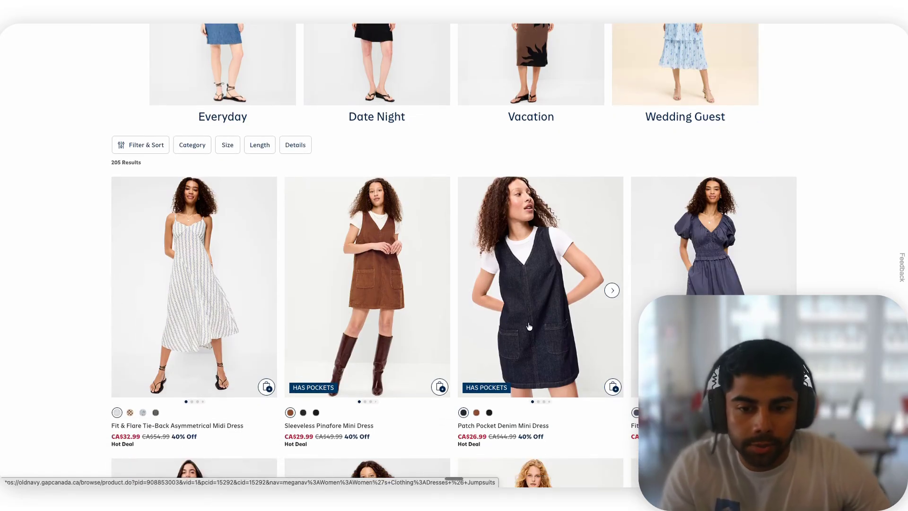
pyautogui.scroll(-5, 529, 326)
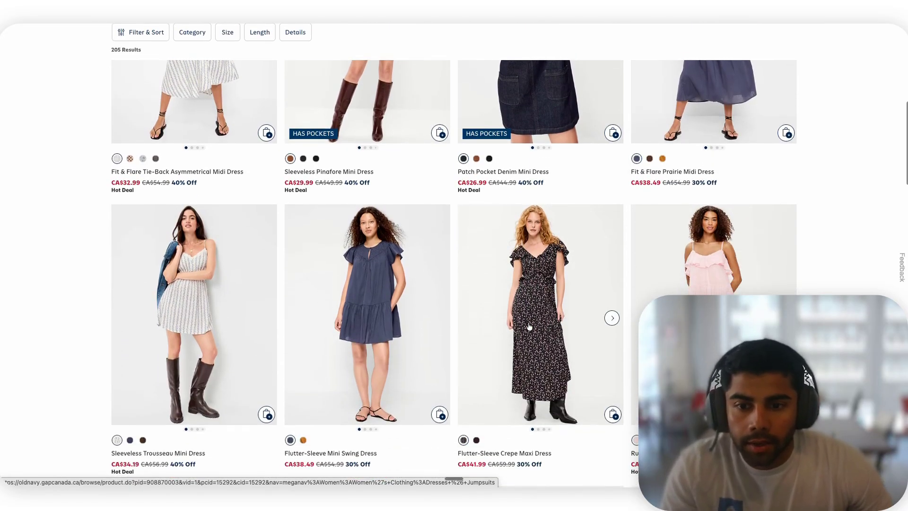
pyautogui.scroll(-7, 529, 326)
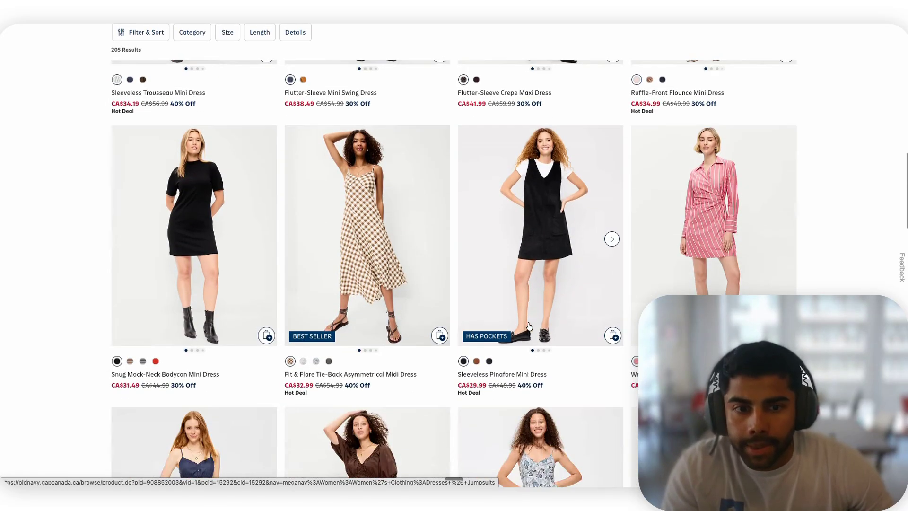
pyautogui.scroll(10, 529, 326)
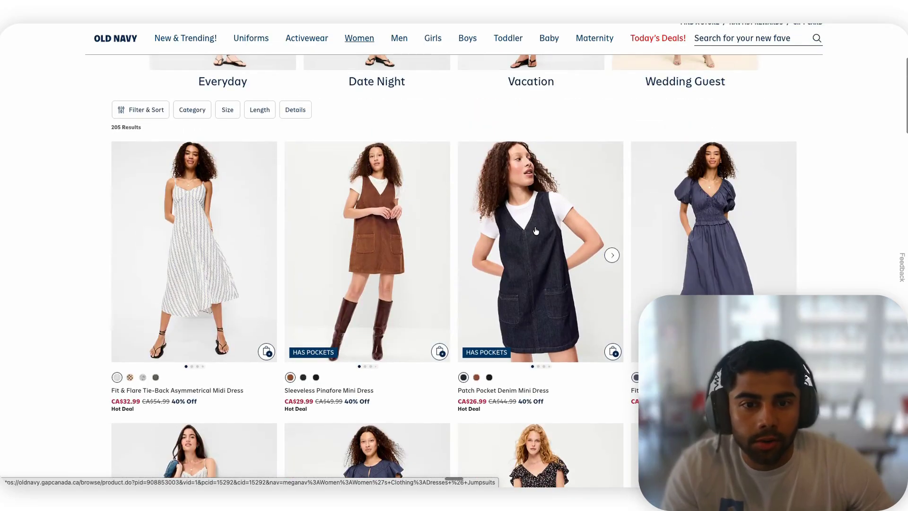
# Step: Open the Patch Pocket Denim Mini Dress product page and find its flat product photo without a model
pyautogui.click(535, 230)
pyautogui.click(536, 229)
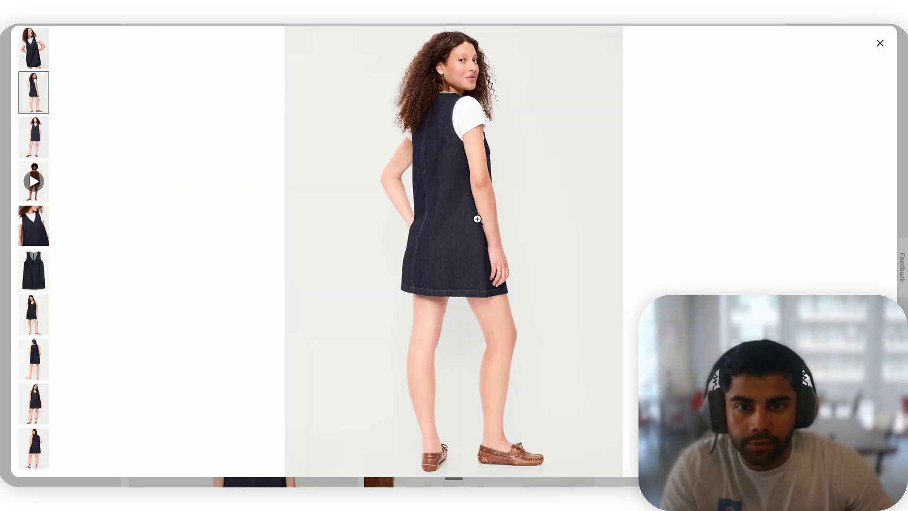
pyautogui.click(879, 43)
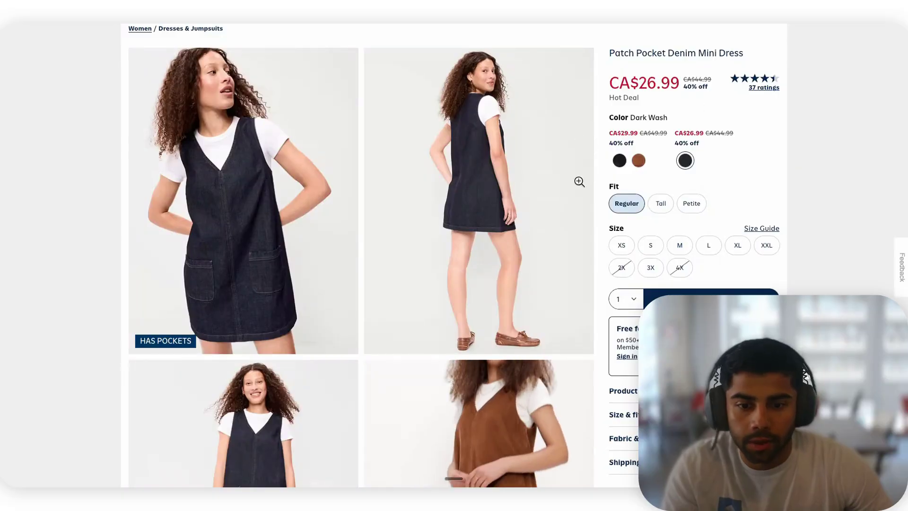
pyautogui.scroll(-6, 439, 227)
pyautogui.scroll(-3, 439, 227)
pyautogui.scroll(1, 440, 227)
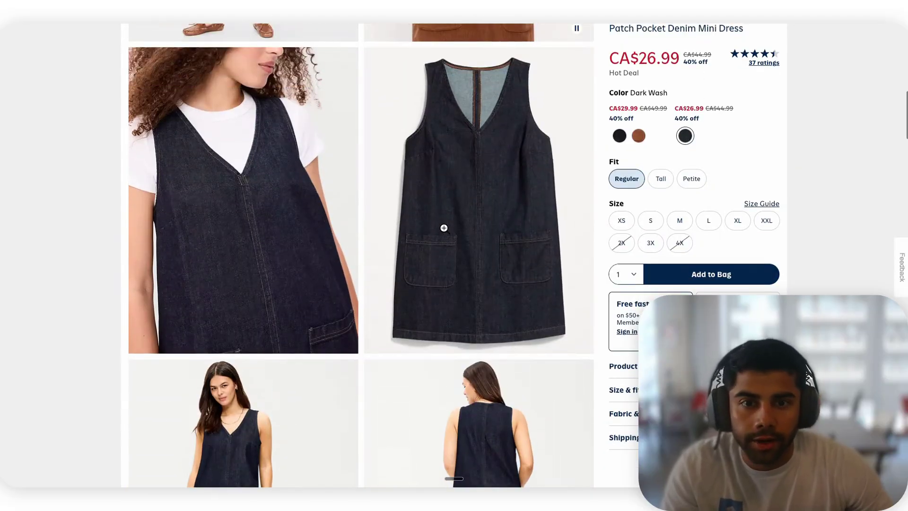
# Step: Enlarge the flat photo of the denim dress and take a screenshot of the whole garment
pyautogui.click(443, 228)
pyautogui.press('super+shift+4')
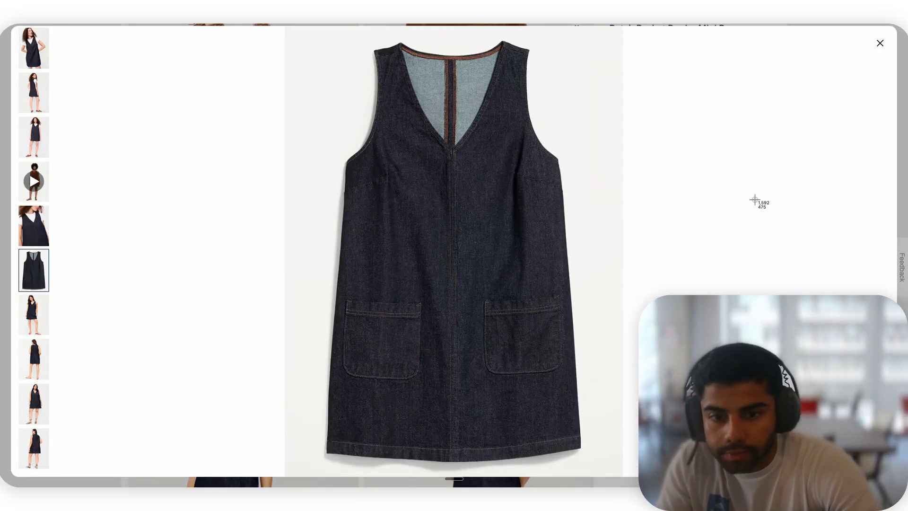
pyautogui.moveTo(267, 34); pyautogui.dragTo(645, 476)
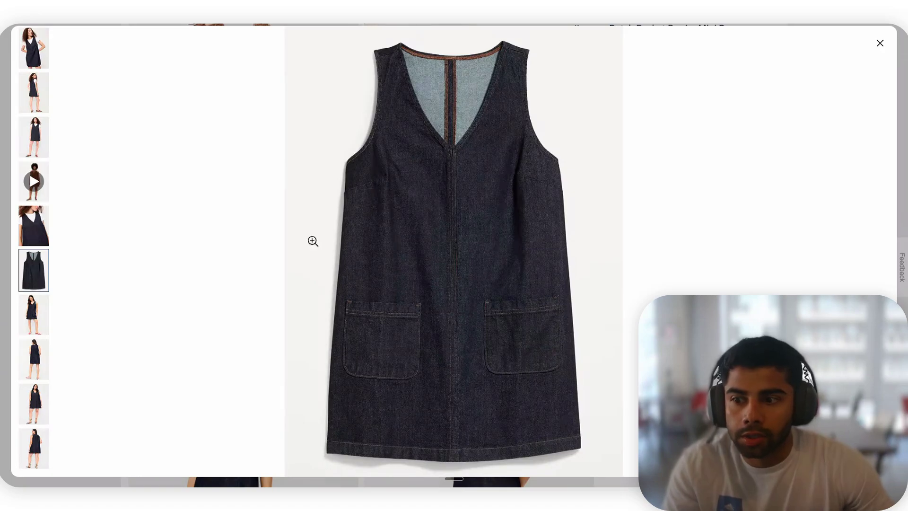
# Step: Look through the enlarged front and back photos of the models wearing the dress, and close the photo viewer
pyautogui.click(28, 323)
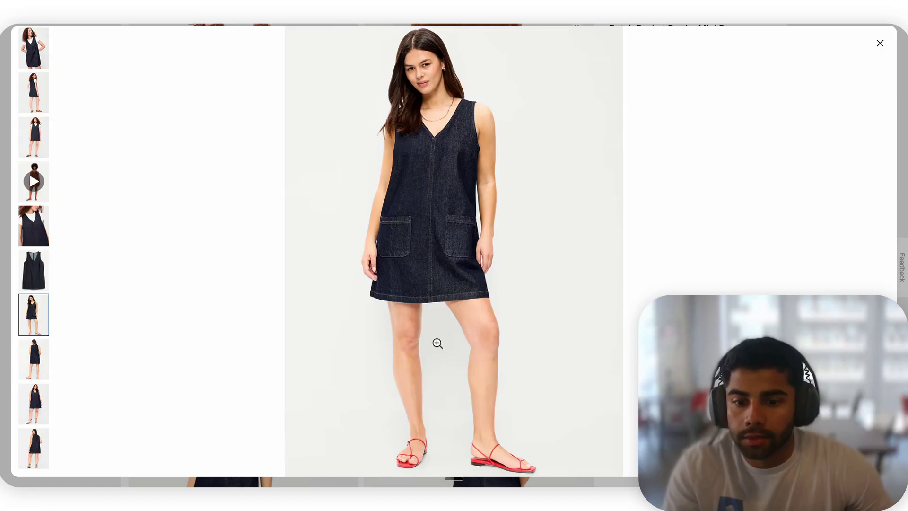
pyautogui.click(42, 363)
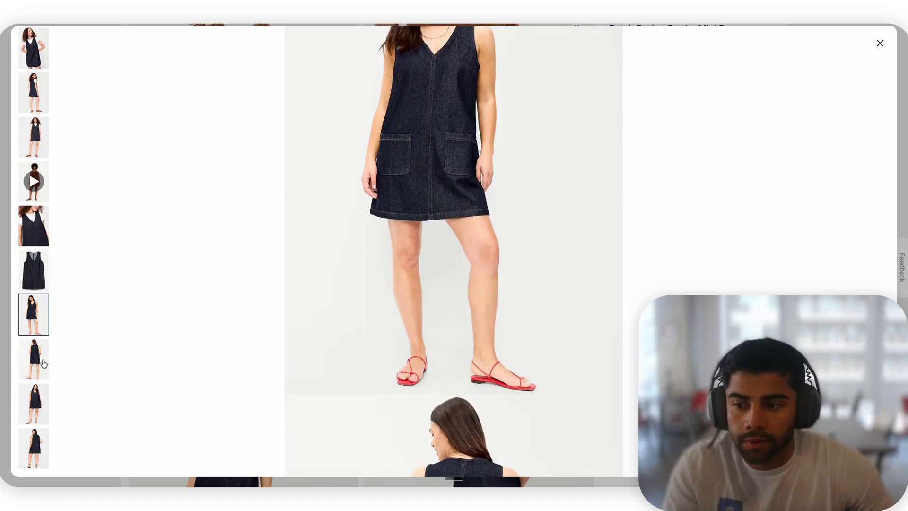
pyautogui.scroll(-5, 364, 363)
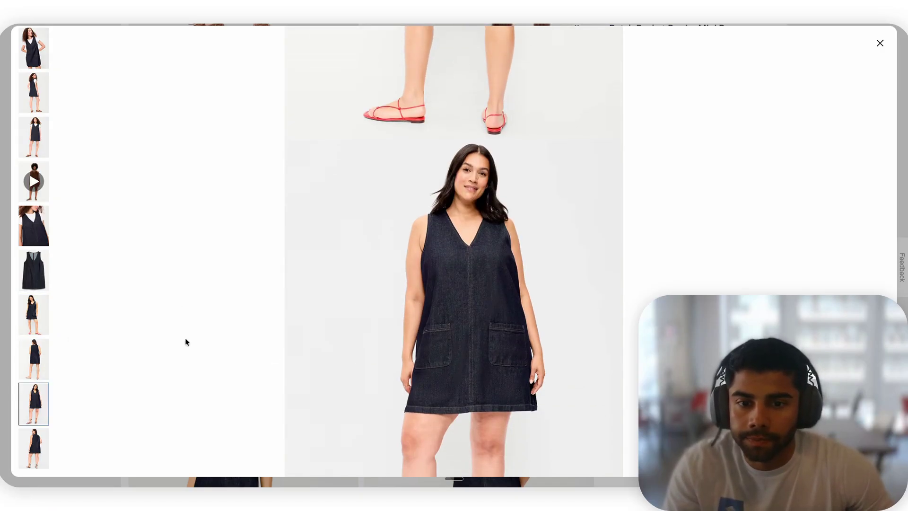
pyautogui.scroll(-3, 405, 263)
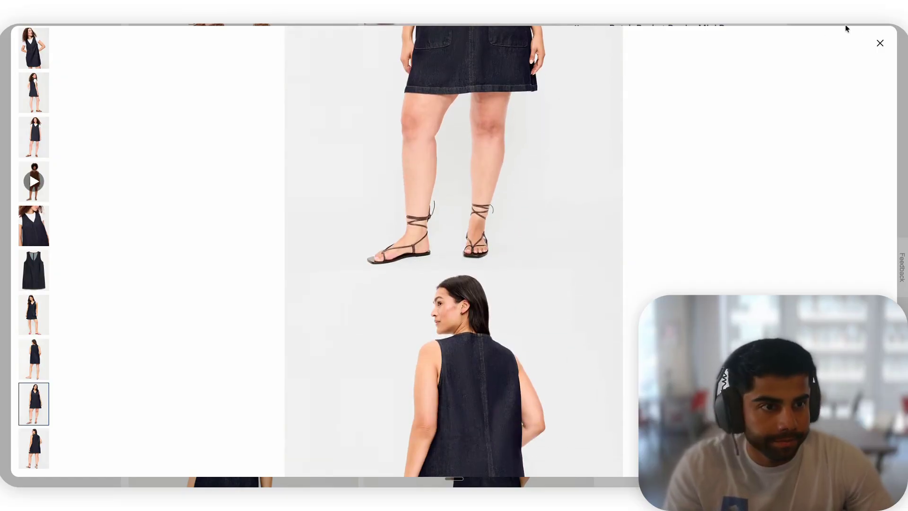
pyautogui.click(877, 44)
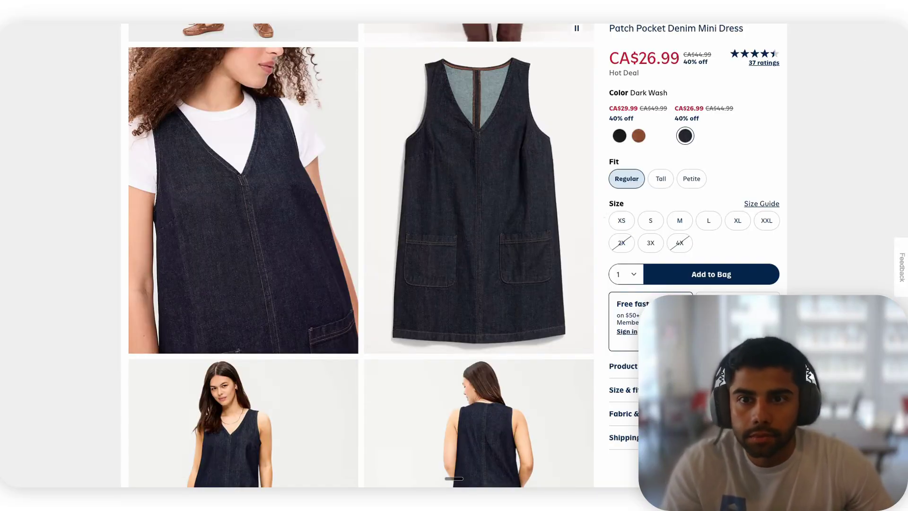
# Step: Put the dress page link in a new Claude chat and write "give me a creative breif for a photoshoot for this dress and brand information"
pyautogui.hotkey('ctrl', 'l')
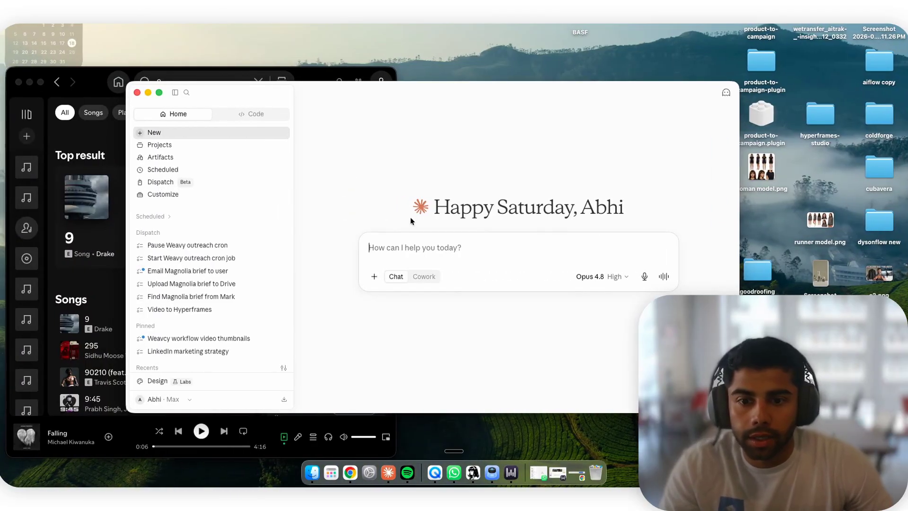
pyautogui.write('https://oldnavy.gapcanada.ca/browse/product.do?pid=908853003&vid=1&pcid=15292&cid=15292&nav=meganav%3AWomen%3AWomen%27s+Clothing%3ADresses+%26+Jumpsuits#pdp-page-content')
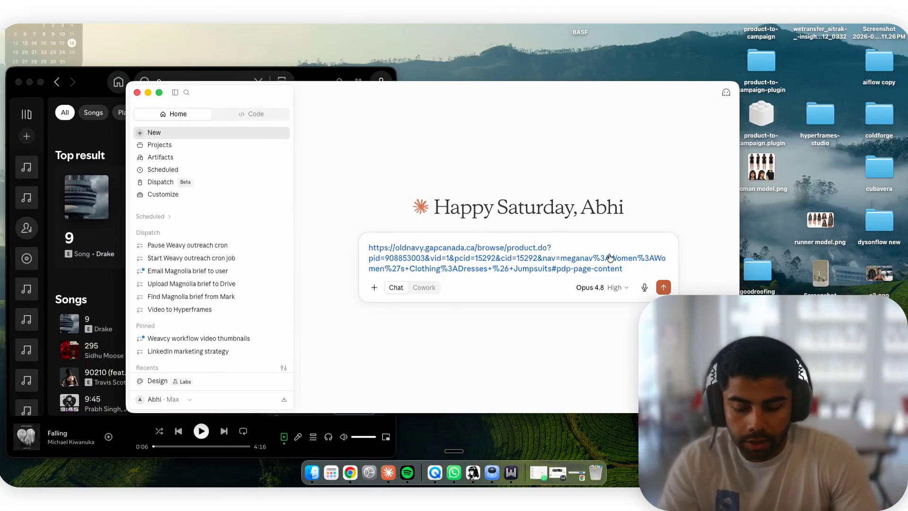
pyautogui.hotkey('shift', 'Return')
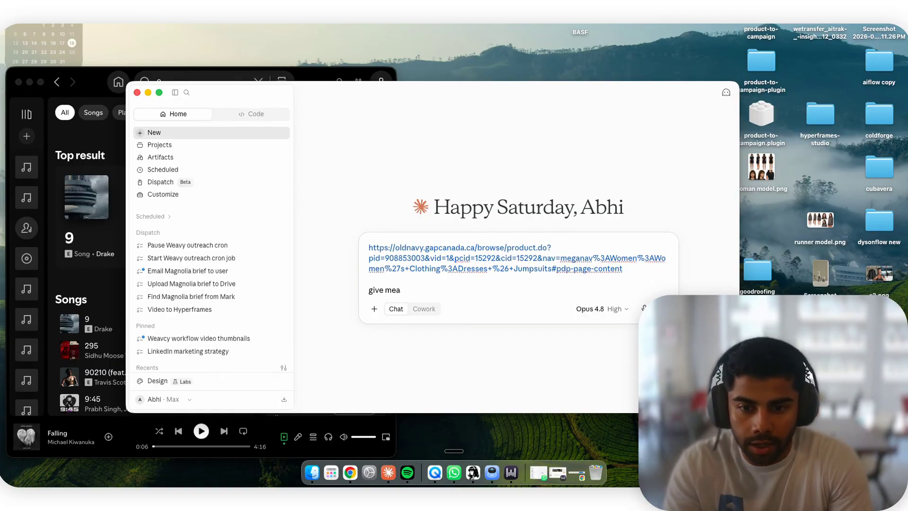
pyautogui.write('reative breif for a photoshoot for this dre')
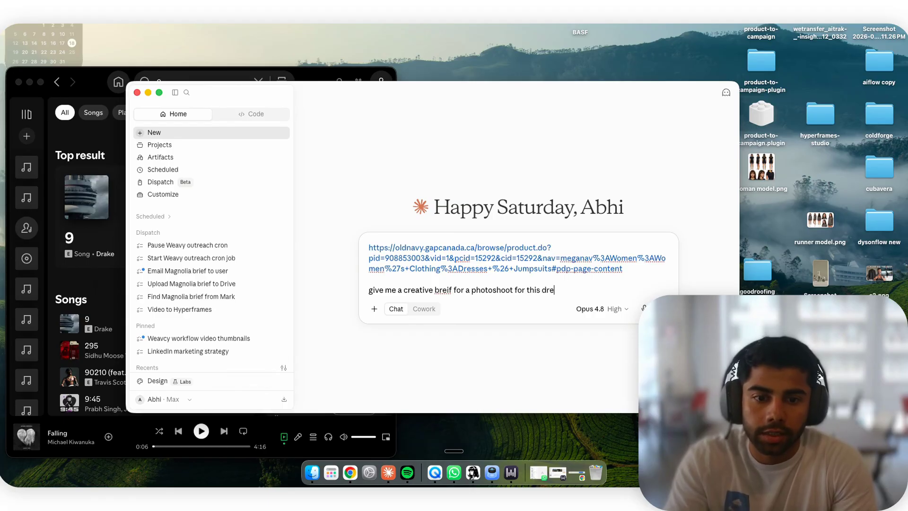
pyautogui.hotkey('shift', 'Return')
pyautogui.hotkey('shift', 'Return')
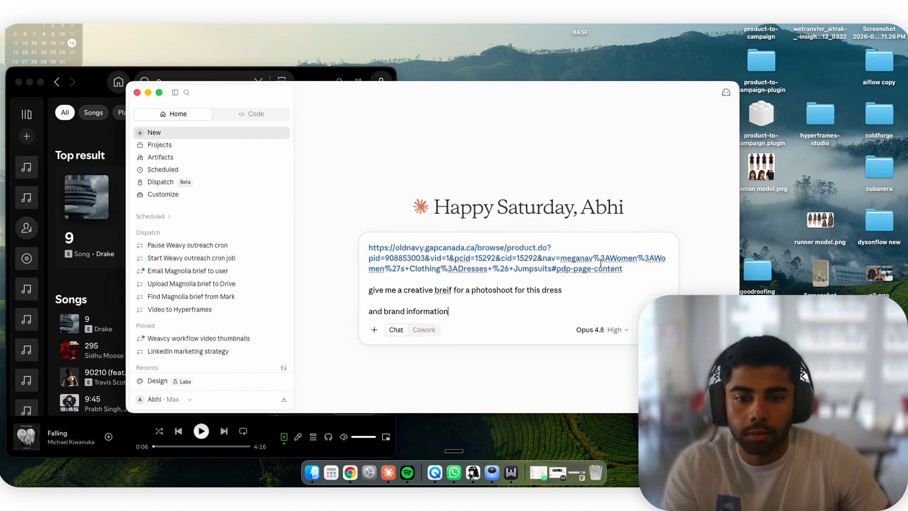
# Step: Check the models offered for the Claude prompt, and switch back to the Old Navy dress page
pyautogui.click(594, 330)
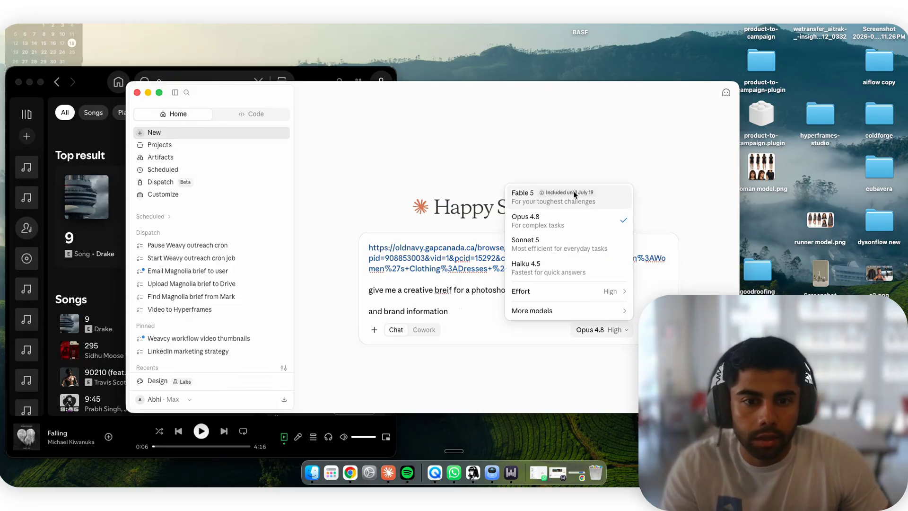
pyautogui.click(648, 271)
pyautogui.hotkey('ctrl', 'a')
pyautogui.press('BackSpace')
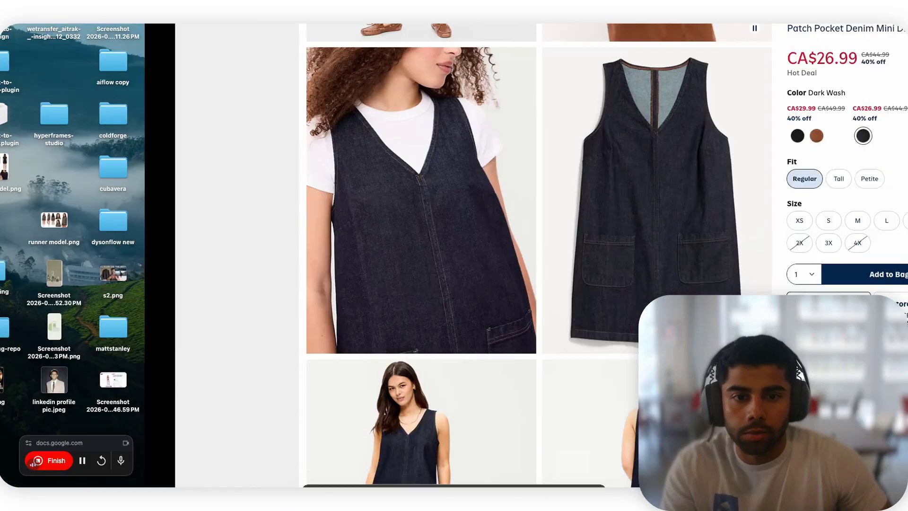
# Step: View the denim dress image on the apparel workflow canvas and the remaining model photos on the product page
pyautogui.scroll(-2, 410, 136)
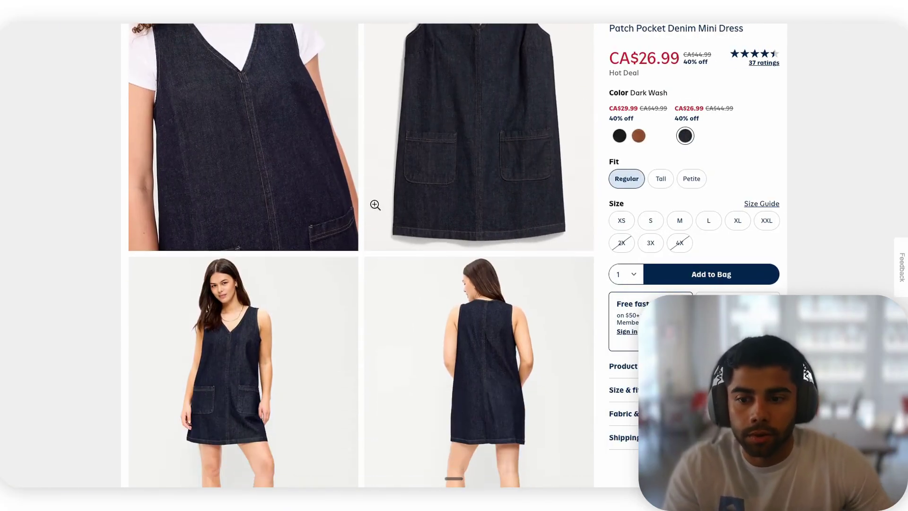
pyautogui.scroll(-6, 375, 204)
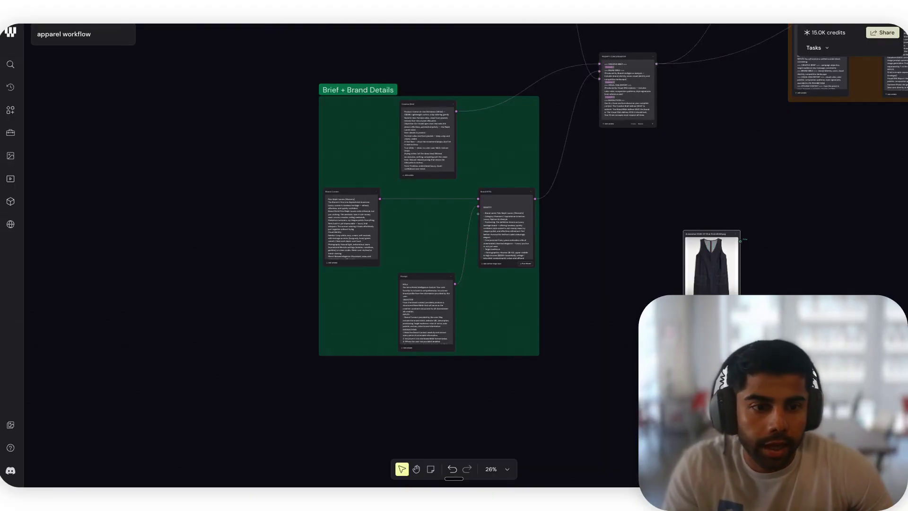
pyautogui.scroll(5, 454, 256)
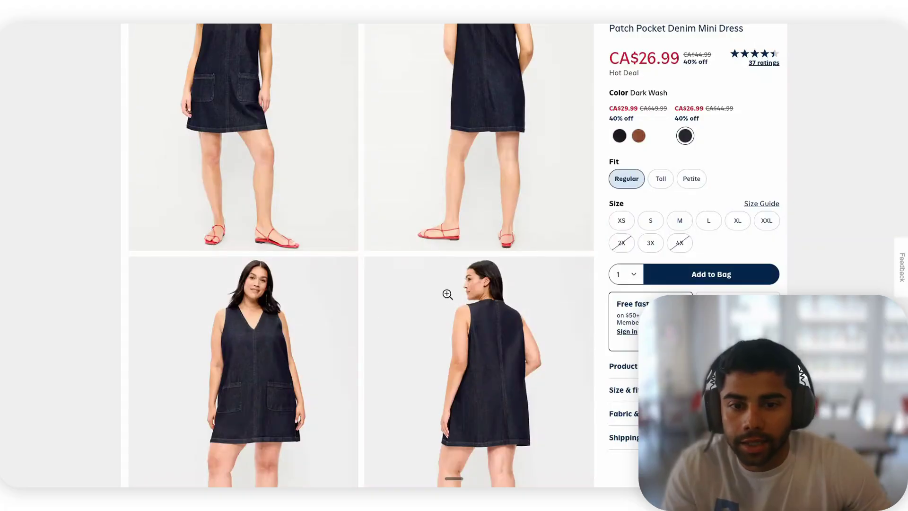
pyautogui.scroll(-3, 449, 295)
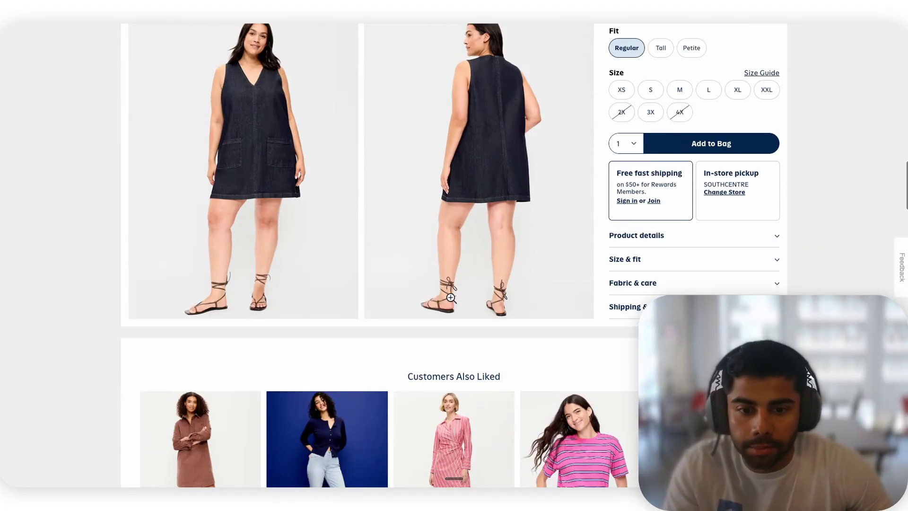
# Step: Capture the back-view photo of the model in the denim dress and place it beside the dress image on the Figma Weave canvas
pyautogui.scroll(-4, 451, 297)
pyautogui.scroll(7, 451, 297)
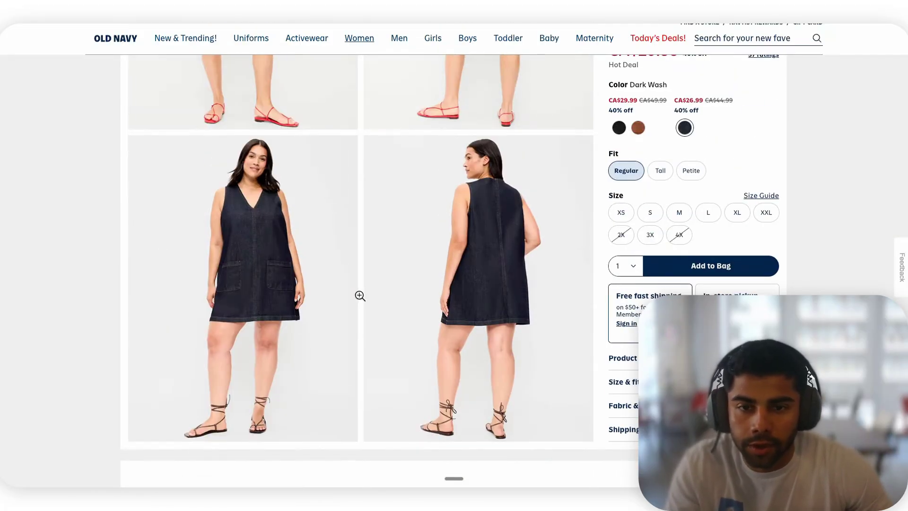
pyautogui.scroll(5, 360, 295)
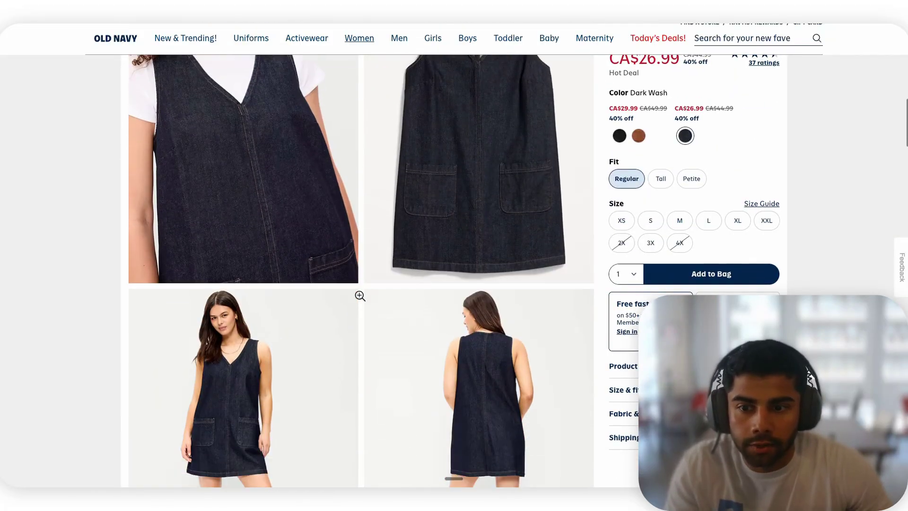
pyautogui.scroll(-3, 360, 295)
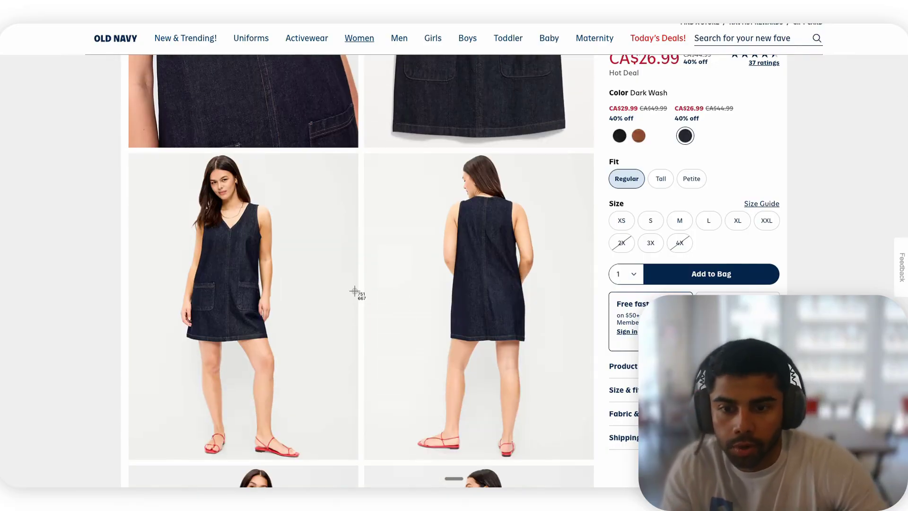
pyautogui.moveTo(417, 195); pyautogui.dragTo(553, 372)
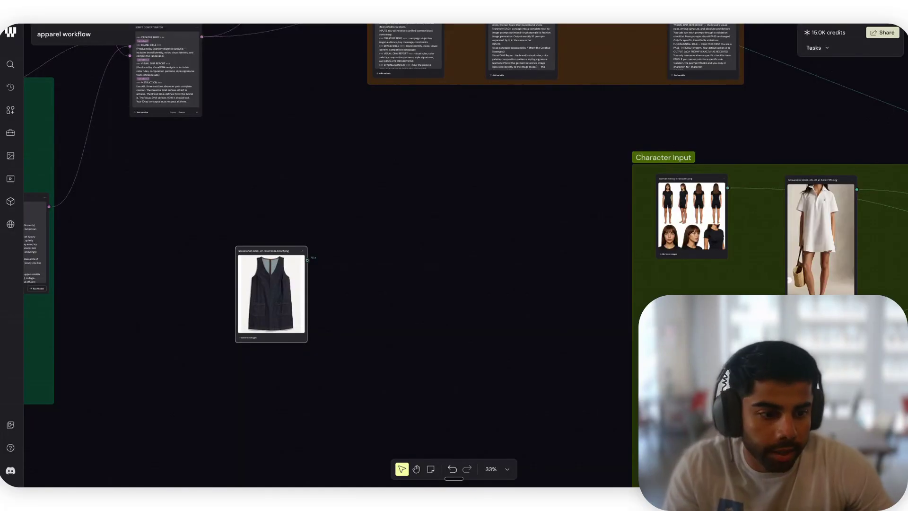
pyautogui.moveTo(832, 473); pyautogui.dragTo(353, 275)
pyautogui.scroll(-5, 476, 310)
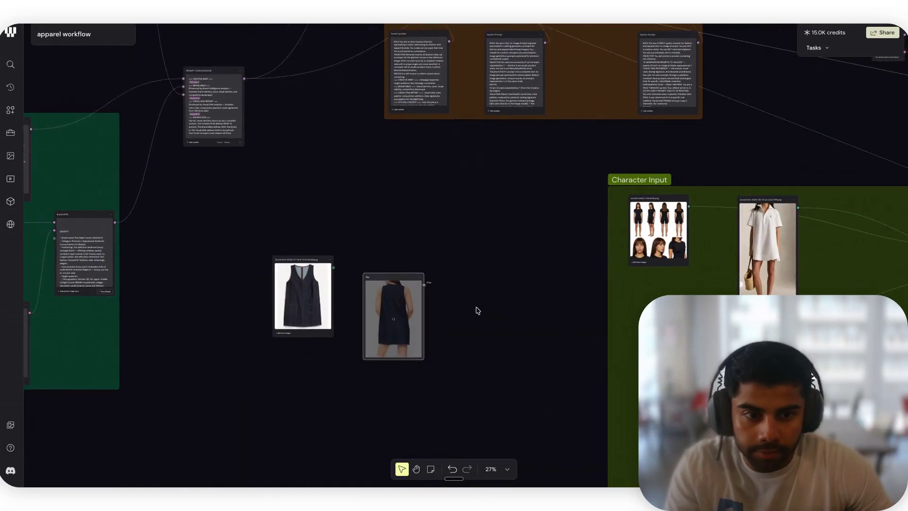
# Step: Connect the flat dress image and the back-view dress image to two image inputs of the Gemini 3 (Nano Banana Pro) node
pyautogui.hscroll(2, 476, 309)
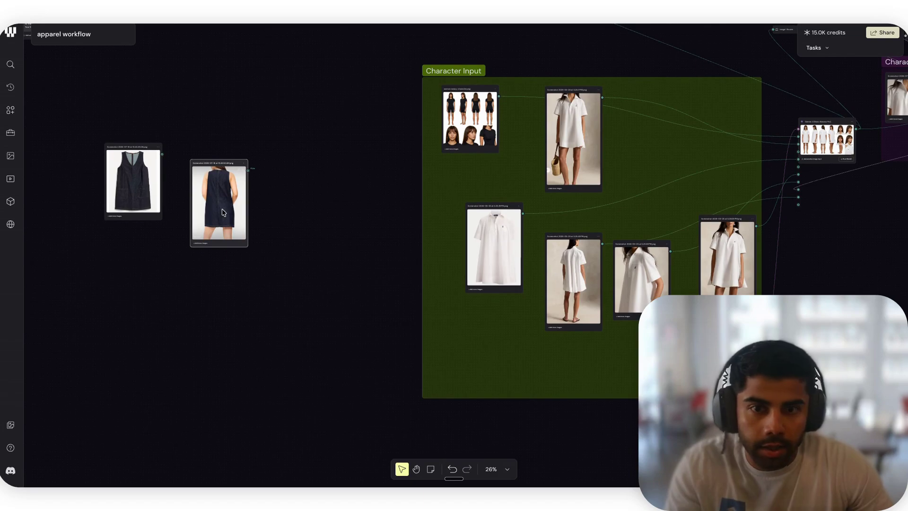
pyautogui.moveTo(162, 154); pyautogui.dragTo(799, 135)
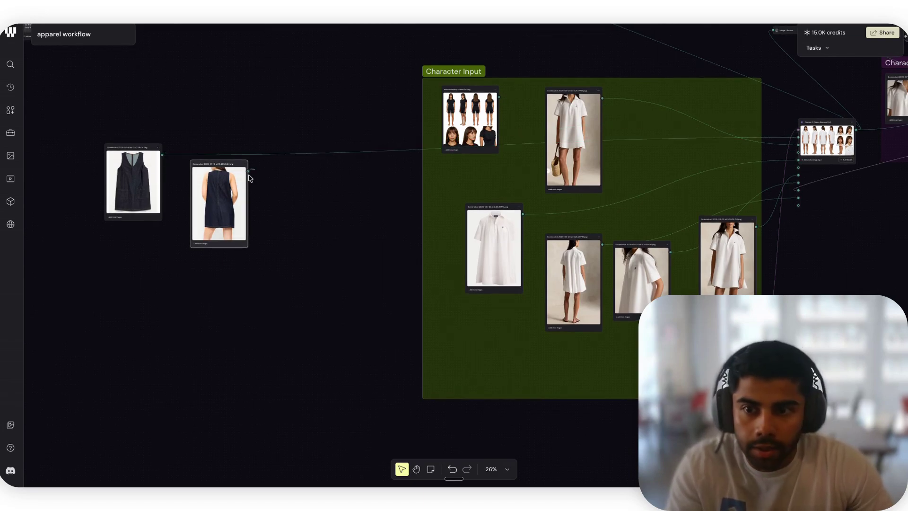
pyautogui.moveTo(249, 173); pyautogui.dragTo(798, 145)
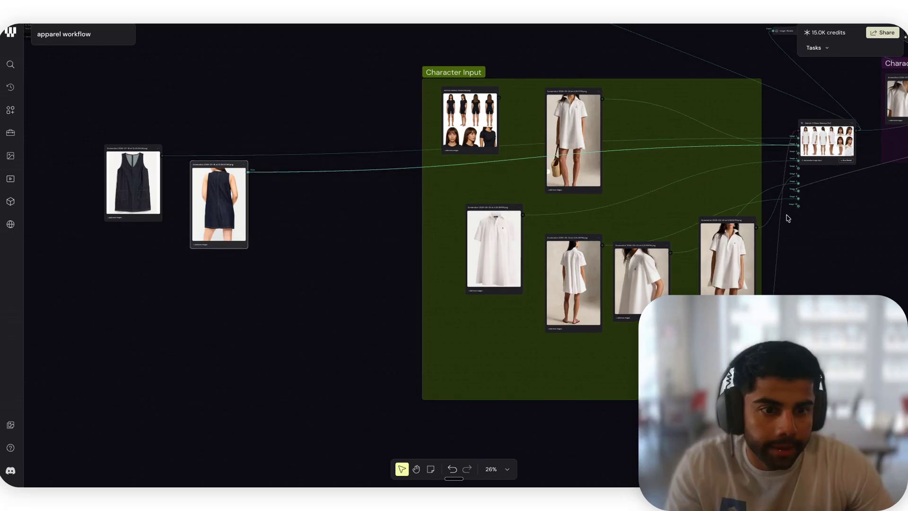
# Step: Remove the Character Input group frame and clear the white dress images from its five file nodes
pyautogui.rightClick(448, 198)
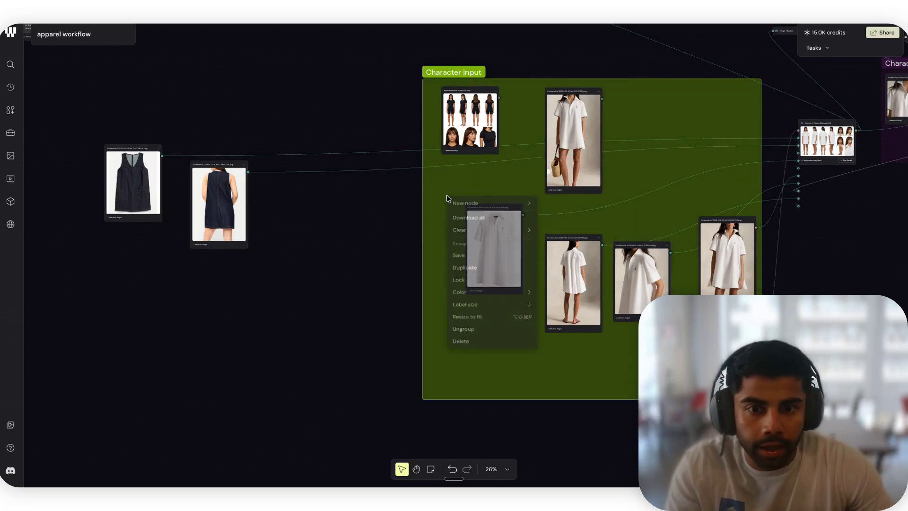
pyautogui.click(477, 341)
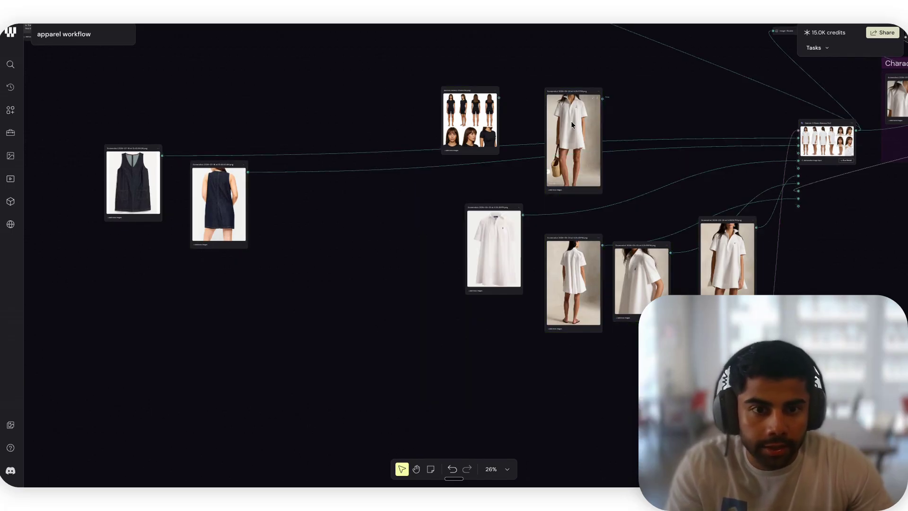
pyautogui.moveTo(809, 278); pyautogui.dragTo(407, 250)
pyautogui.rightClick(509, 256)
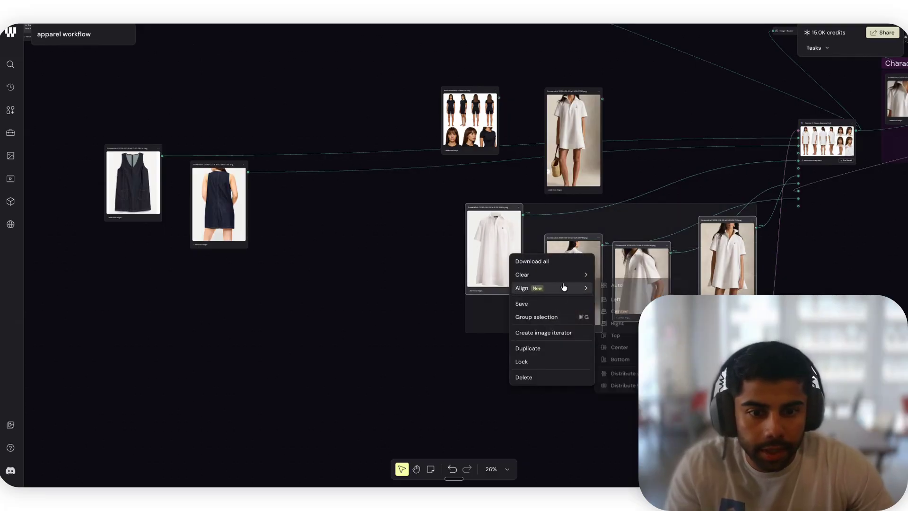
pyautogui.moveTo(586, 275)
pyautogui.click(605, 291)
pyautogui.click(551, 121)
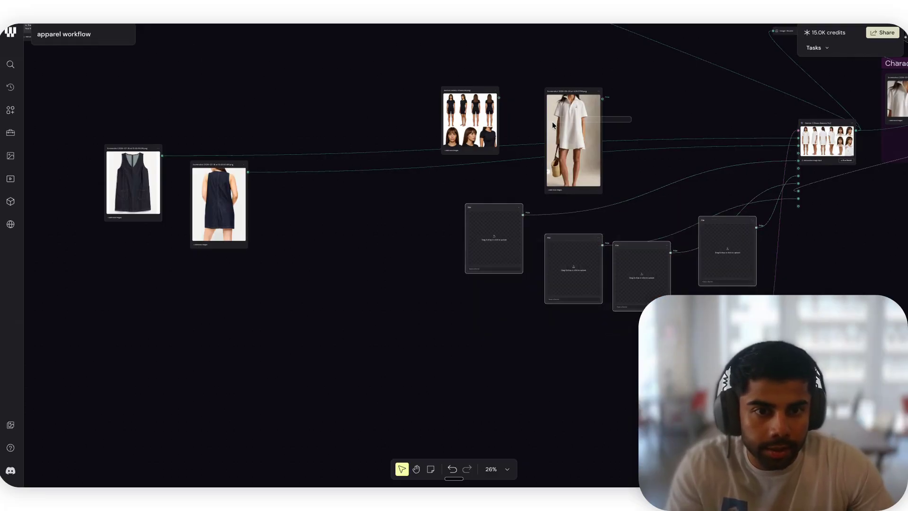
pyautogui.rightClick(568, 121)
pyautogui.moveTo(610, 140)
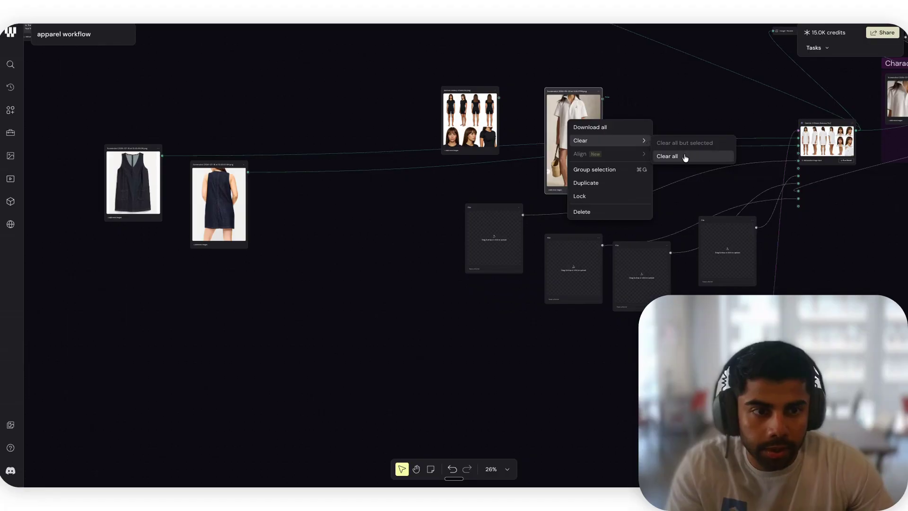
pyautogui.click(683, 156)
# Step: Move the two denim dress image nodes together to the space below the emptied file nodes
pyautogui.hscroll(5, 799, 237)
pyautogui.hscroll(-2, 795, 235)
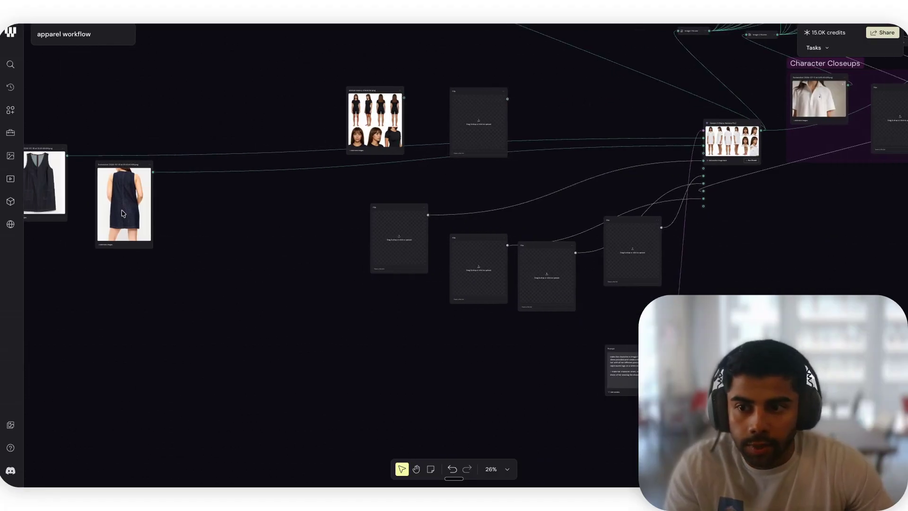
pyautogui.hscroll(-3, 220, 261)
pyautogui.moveTo(122, 131); pyautogui.dragTo(290, 265)
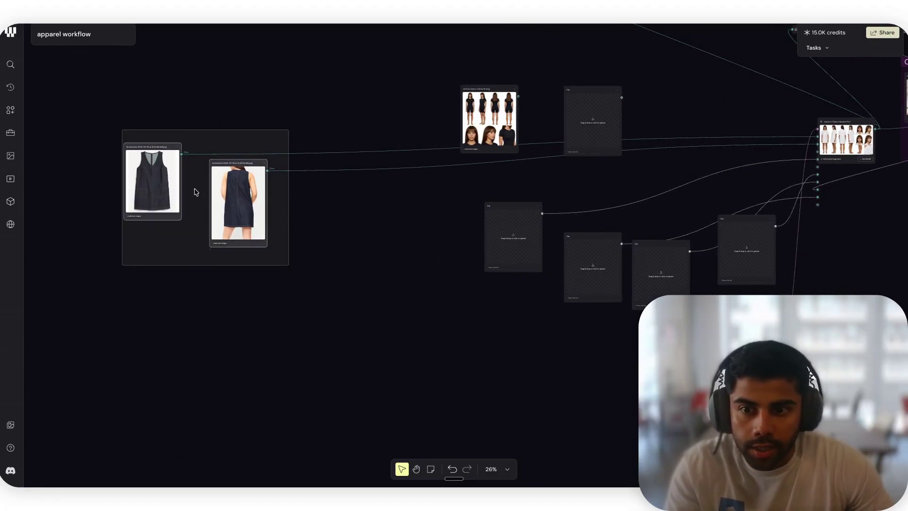
pyautogui.moveTo(361, 249); pyautogui.dragTo(585, 405)
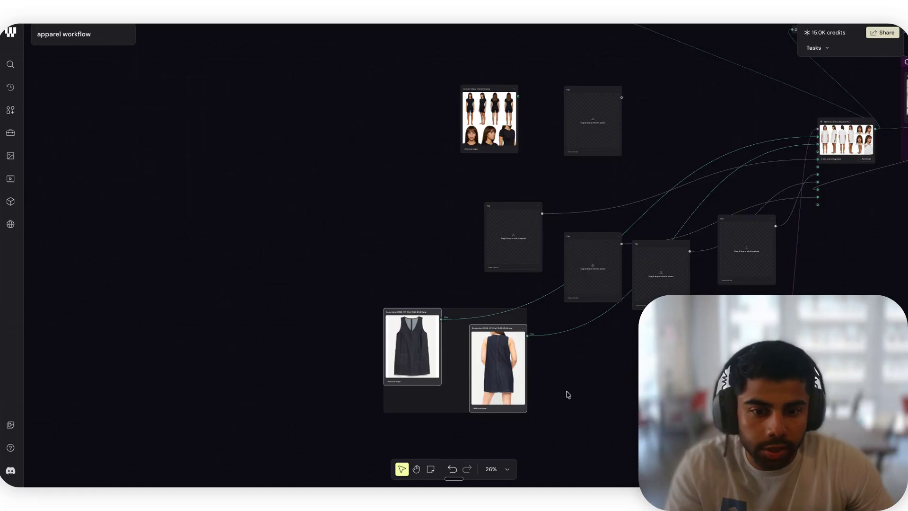
# Step: Examine the two denim dress images and the poses and face close-ups in the woman weavy character reference sheet
pyautogui.scroll(10, 567, 394)
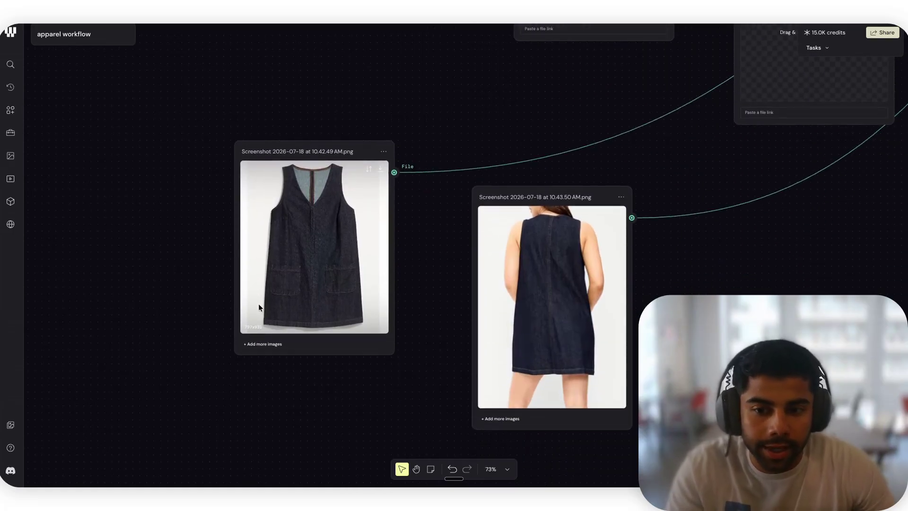
pyautogui.scroll(-7, 403, 376)
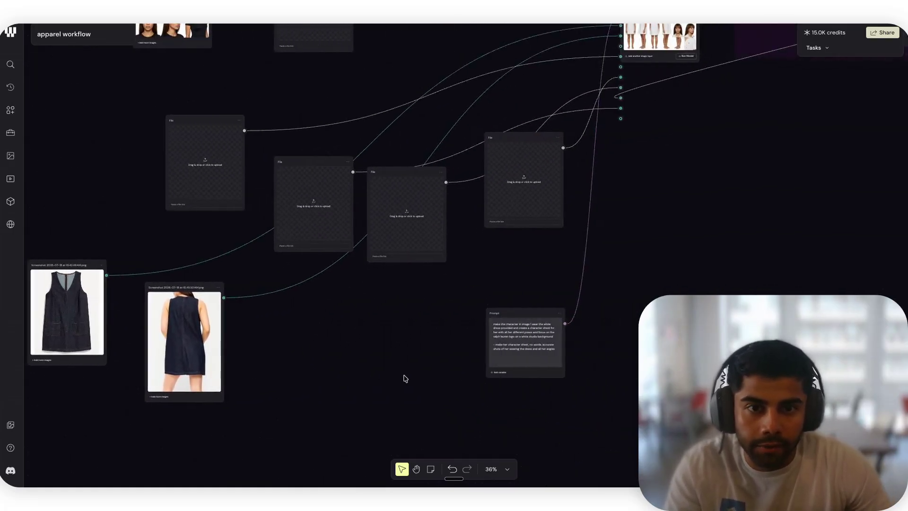
pyautogui.scroll(5, 406, 378)
pyautogui.scroll(8, 405, 379)
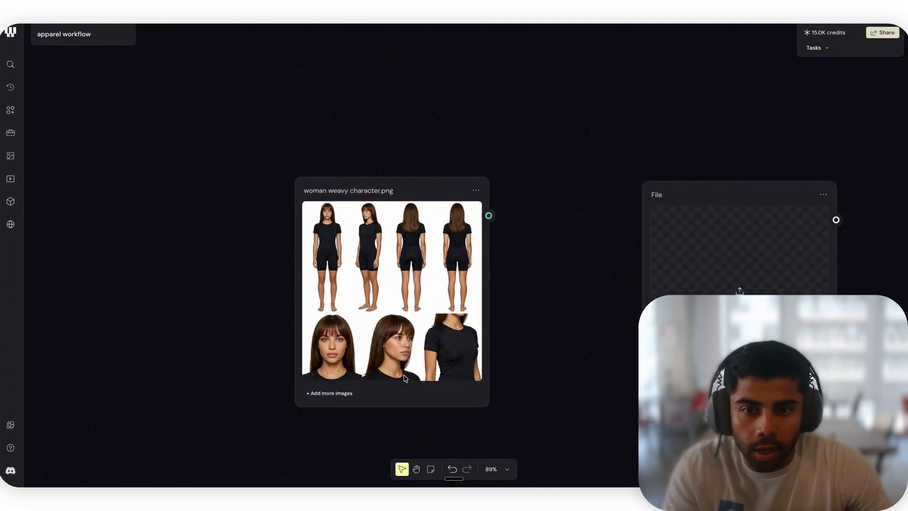
pyautogui.scroll(5, 405, 379)
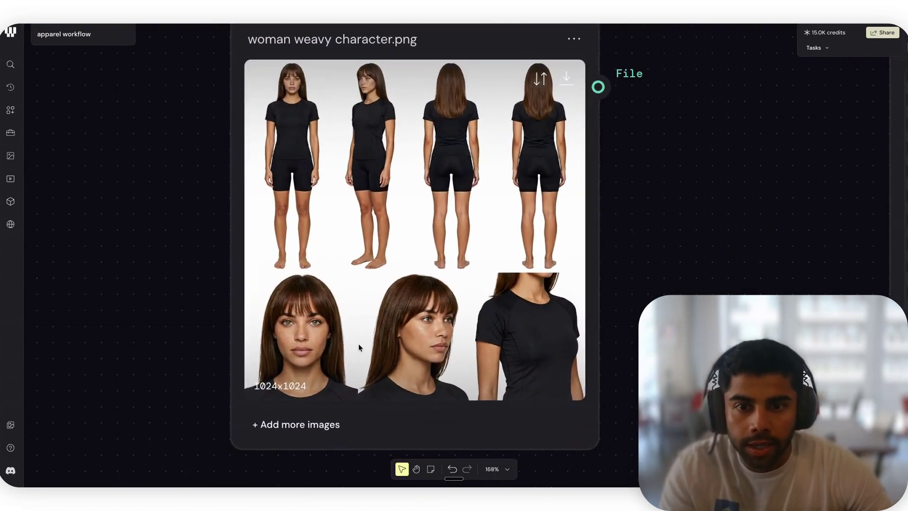
pyautogui.scroll(2, 358, 345)
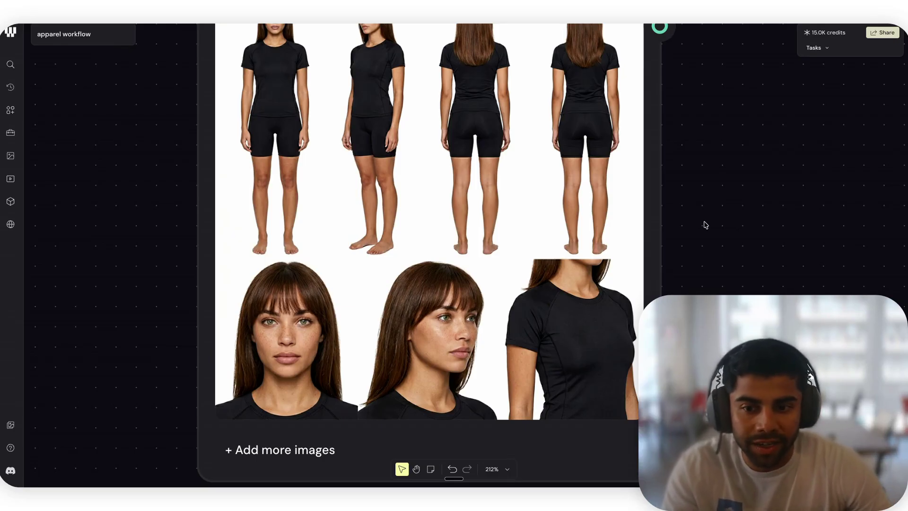
pyautogui.scroll(-1, 707, 224)
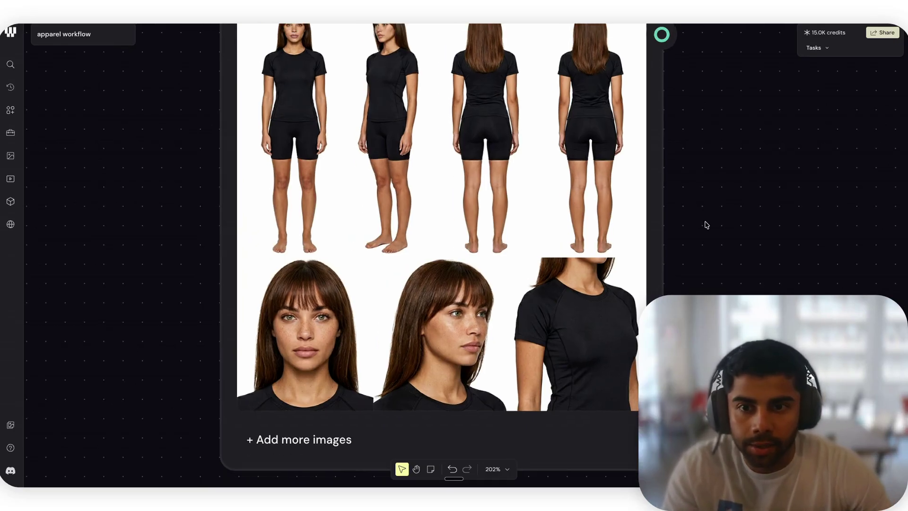
pyautogui.scroll(-2, 681, 274)
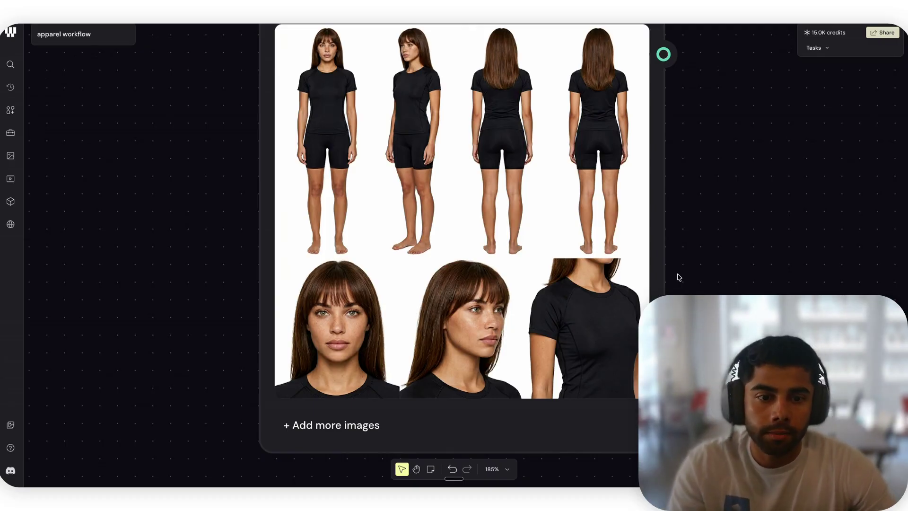
pyautogui.scroll(-3, 680, 277)
pyautogui.scroll(-5, 680, 277)
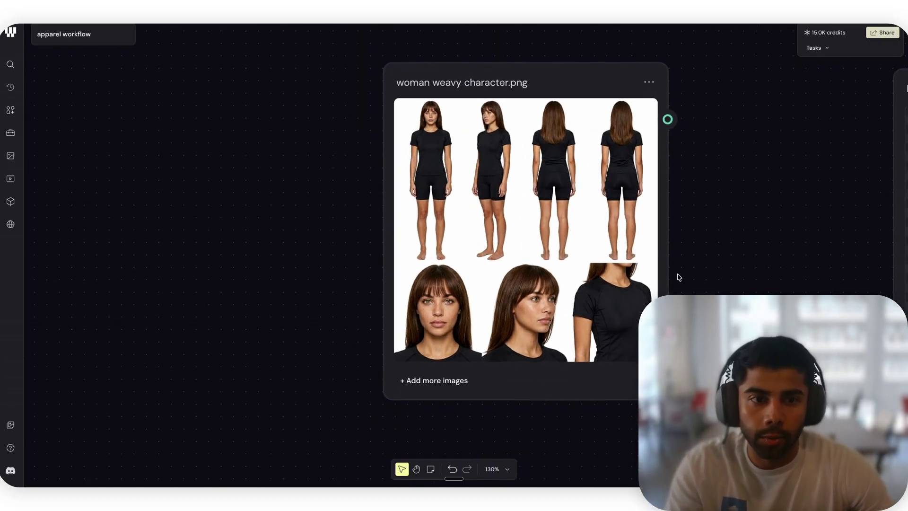
# Step: Connect the woman weavy character image to an image input of the Gemini 3 (Nano Banana Pro) node
pyautogui.scroll(-5, 679, 277)
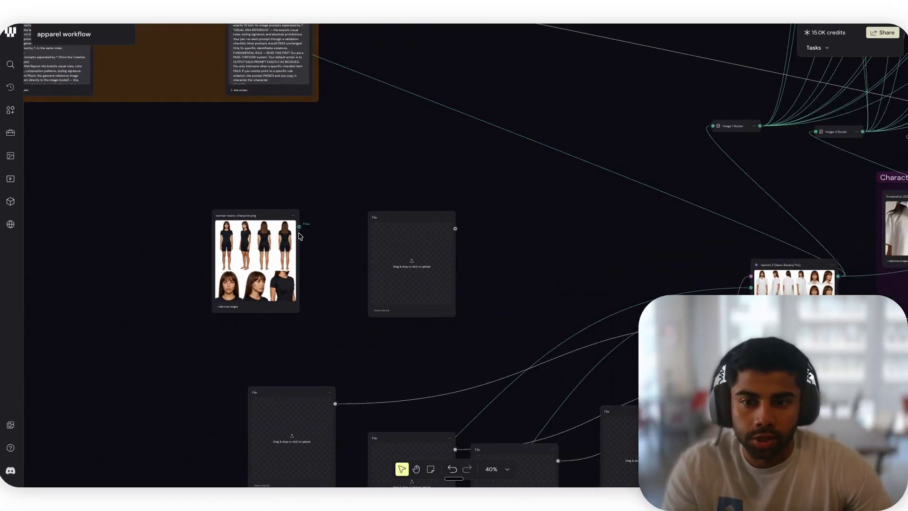
pyautogui.moveTo(299, 227); pyautogui.dragTo(649, 282)
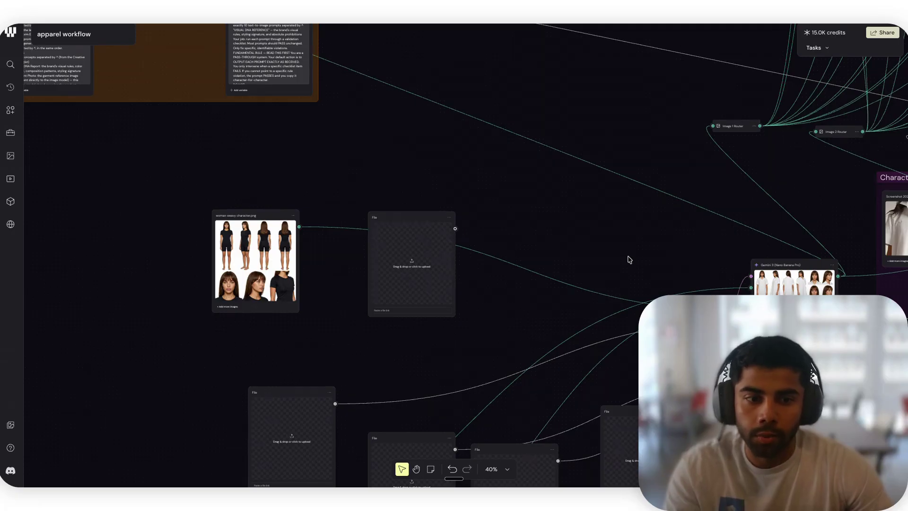
pyautogui.scroll(5, 265, 275)
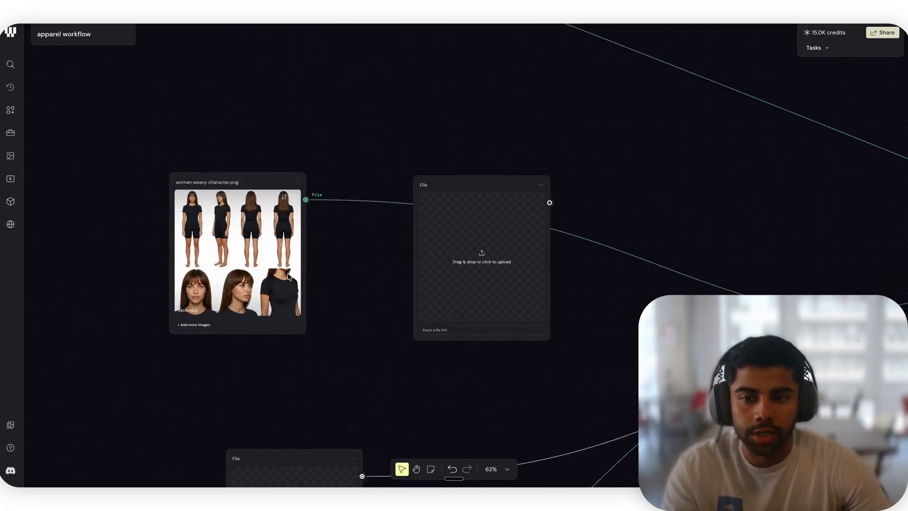
pyautogui.scroll(3, 288, 276)
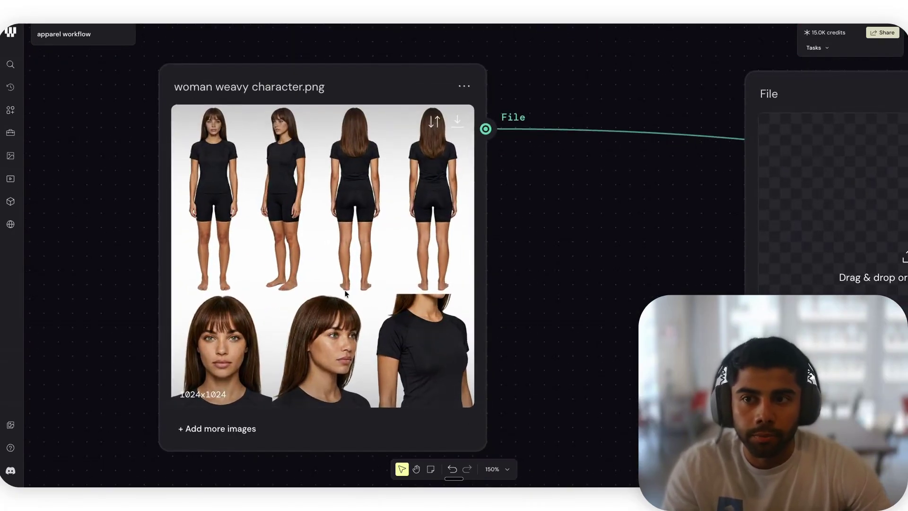
pyautogui.scroll(-5, 345, 293)
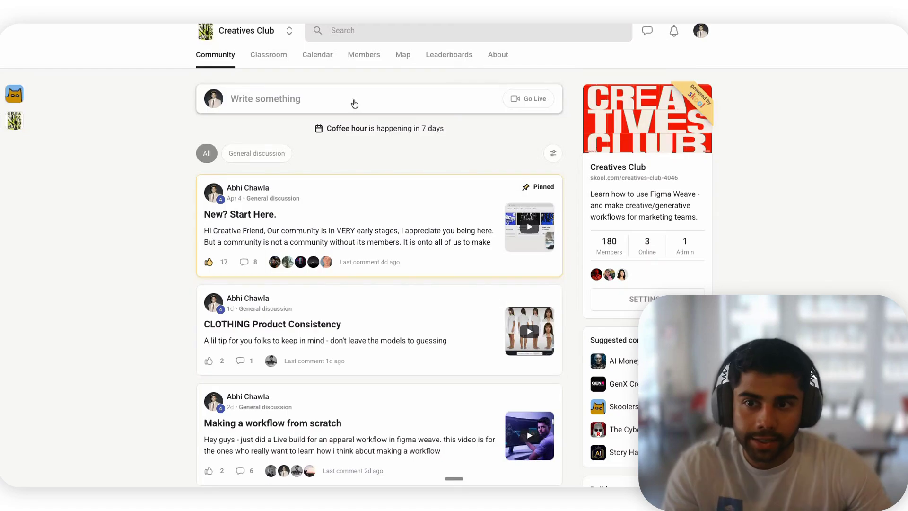
# Step: Switch to the Creatives Club classroom and open the Character Generator workflow from the Workflows + Guides course
pyautogui.click(272, 65)
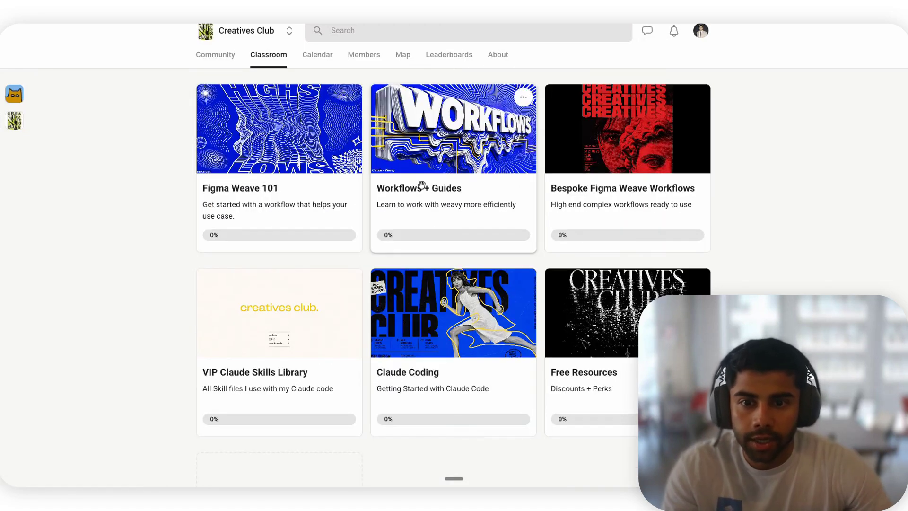
pyautogui.click(290, 202)
pyautogui.hotkey('alt', 'Left')
pyautogui.click(415, 186)
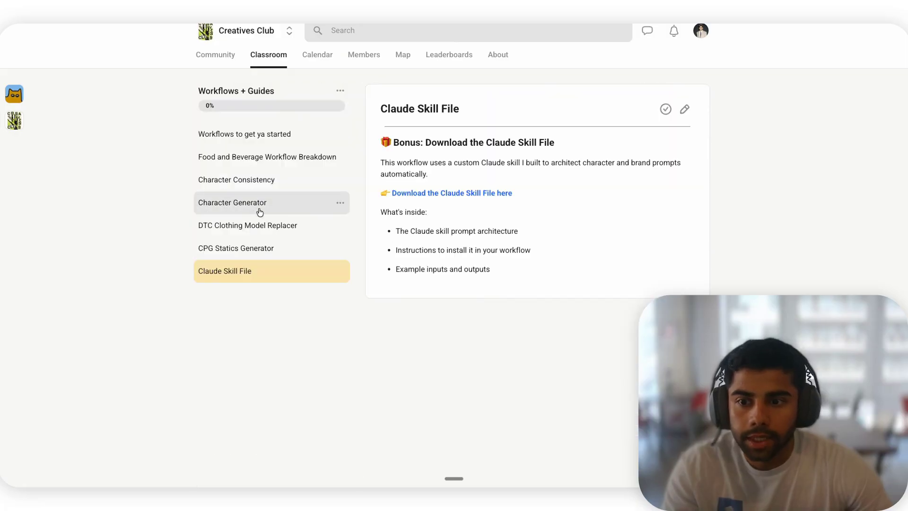
pyautogui.click(260, 208)
pyautogui.click(473, 158)
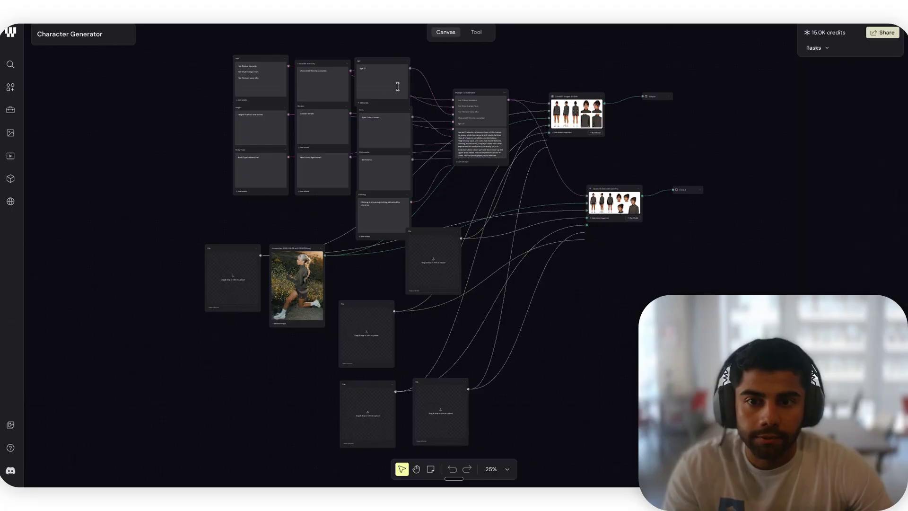
# Step: Examine the Character Generator's attribute prompts and the character sheet in its ChatGPT Images 2.0 Edit node
pyautogui.scroll(5, 285, 127)
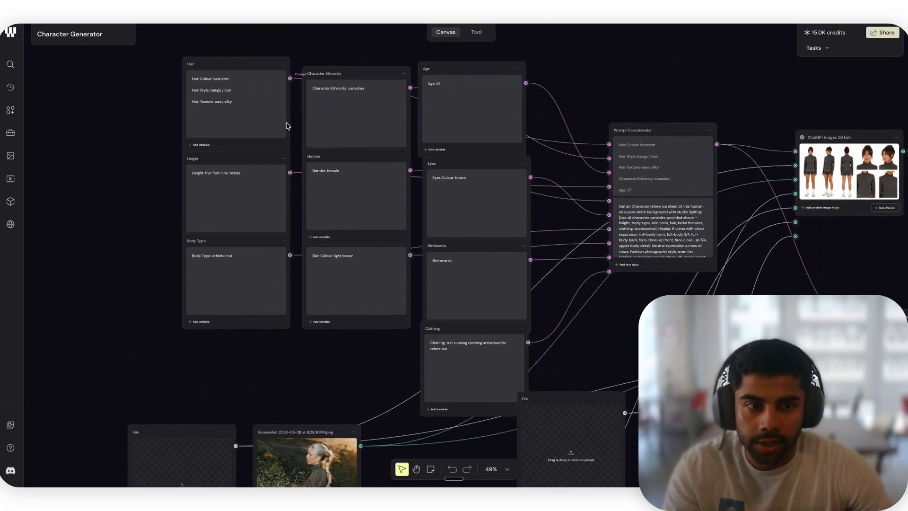
pyautogui.hscroll(4, 365, 132)
pyautogui.scroll(7, 366, 134)
pyautogui.hscroll(7, 366, 134)
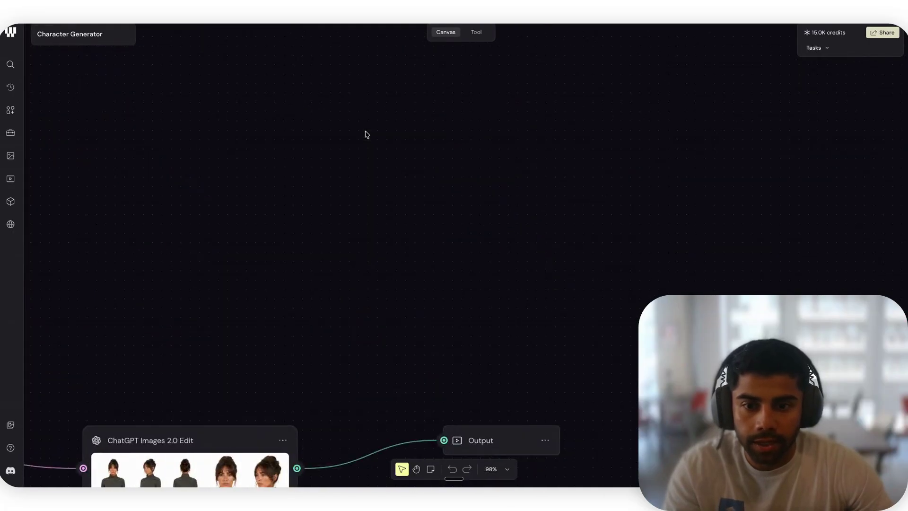
pyautogui.hscroll(-5, 367, 135)
pyautogui.scroll(-4, 367, 135)
pyautogui.scroll(3, 367, 134)
pyautogui.scroll(6, 365, 134)
pyautogui.scroll(3, 717, 218)
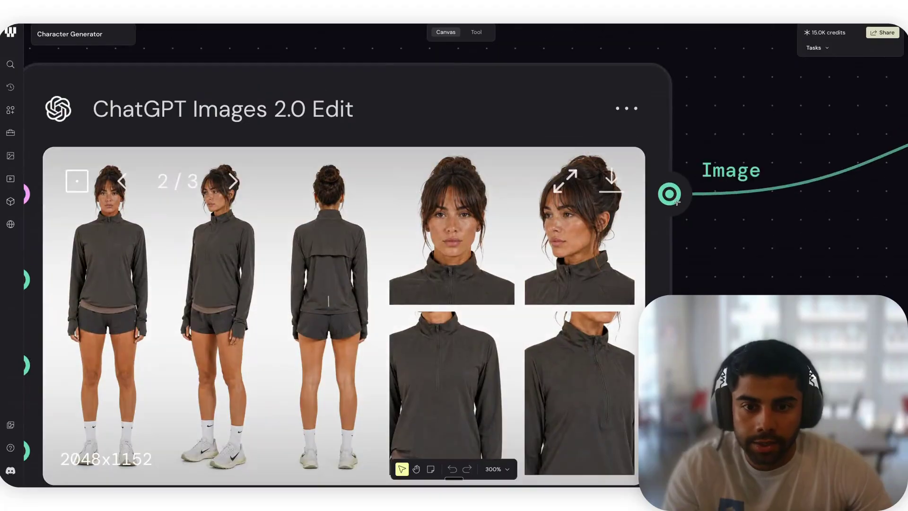
# Step: Examine the full-body views and face close-ups in the Character Generator's generated character sheet
pyautogui.scroll(-2, 718, 218)
pyautogui.scroll(2, 717, 218)
pyautogui.scroll(-2, 717, 218)
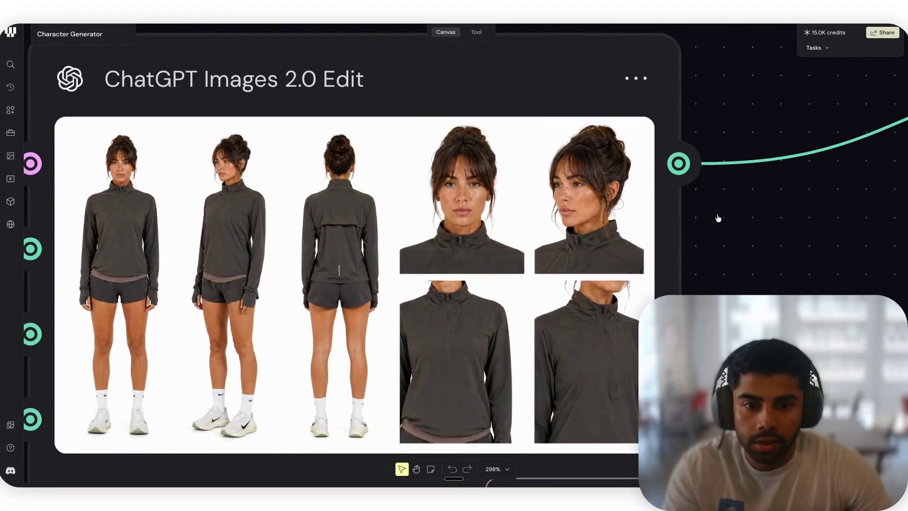
pyautogui.moveTo(559, 173)
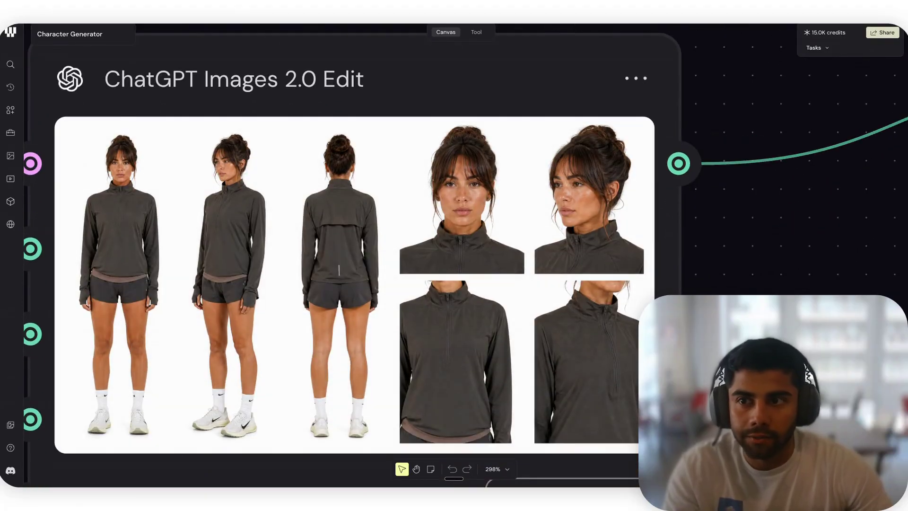
pyautogui.moveTo(353, 228)
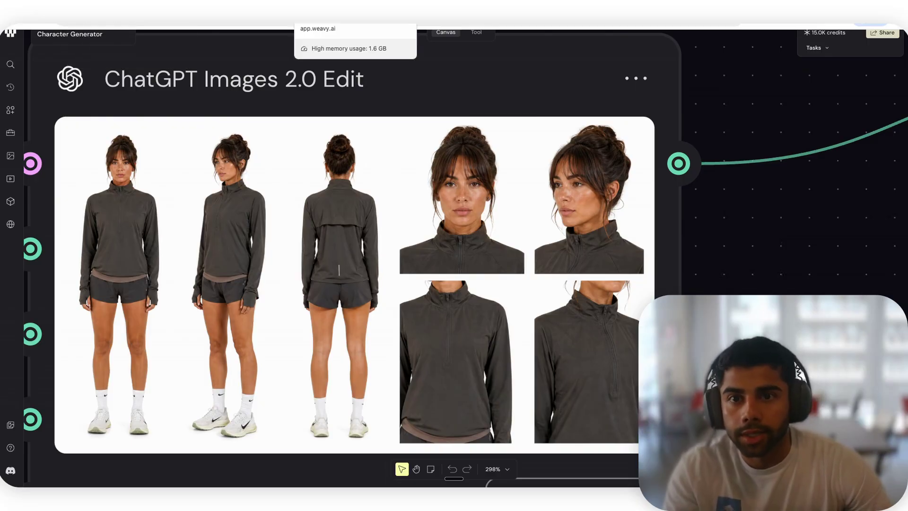
# Step: Return to the apparel workflow and run the Gemini 3 (Nano Banana Pro) node to generate the dressed character sheet
pyautogui.click(379, 25)
pyautogui.scroll(-3, 534, 299)
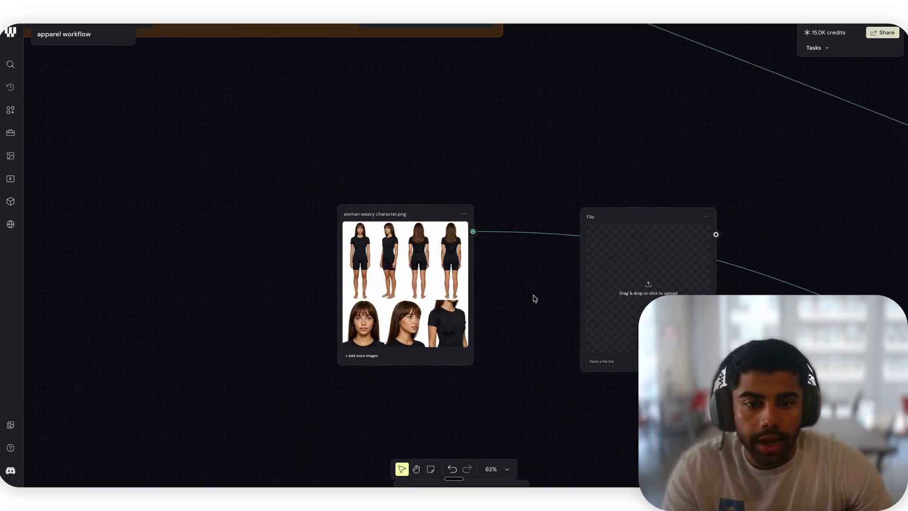
pyautogui.scroll(-5, 535, 298)
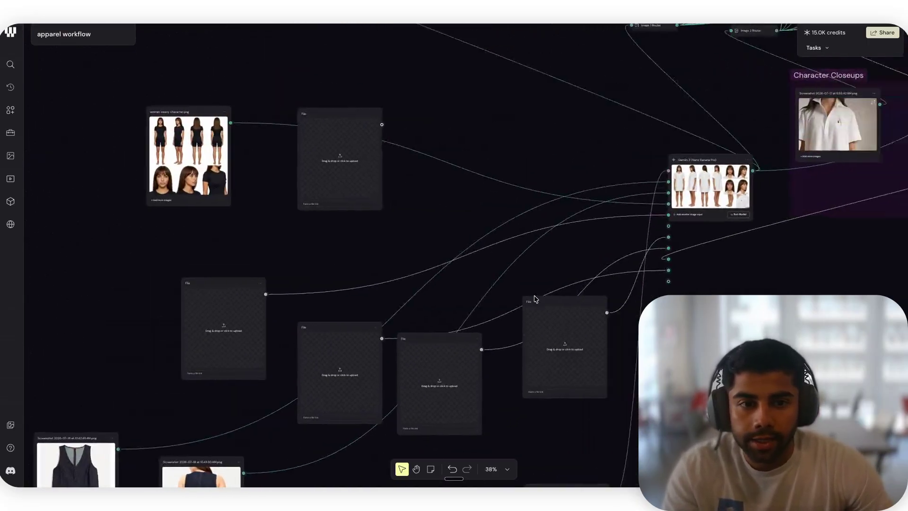
pyautogui.hscroll(3, 534, 299)
pyautogui.scroll(4, 551, 254)
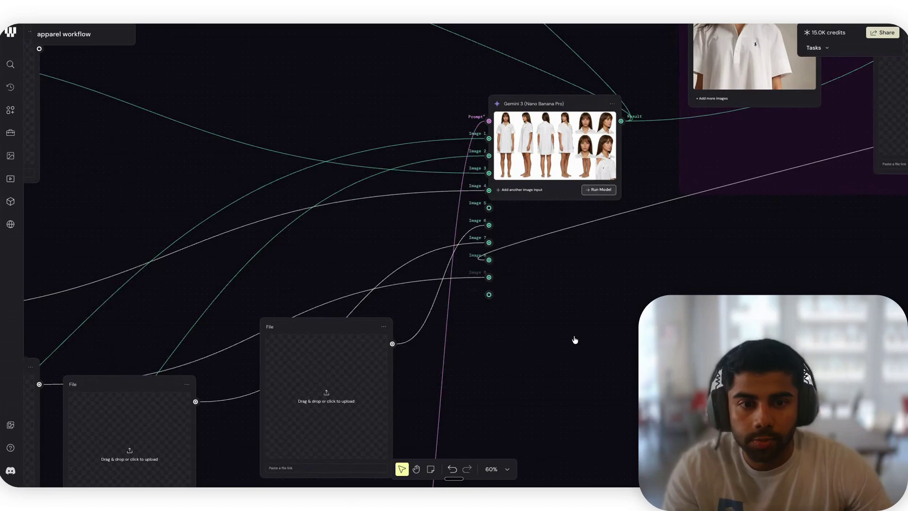
pyautogui.scroll(-1, 575, 340)
pyautogui.hscroll(-5, 575, 340)
pyautogui.scroll(10, 575, 340)
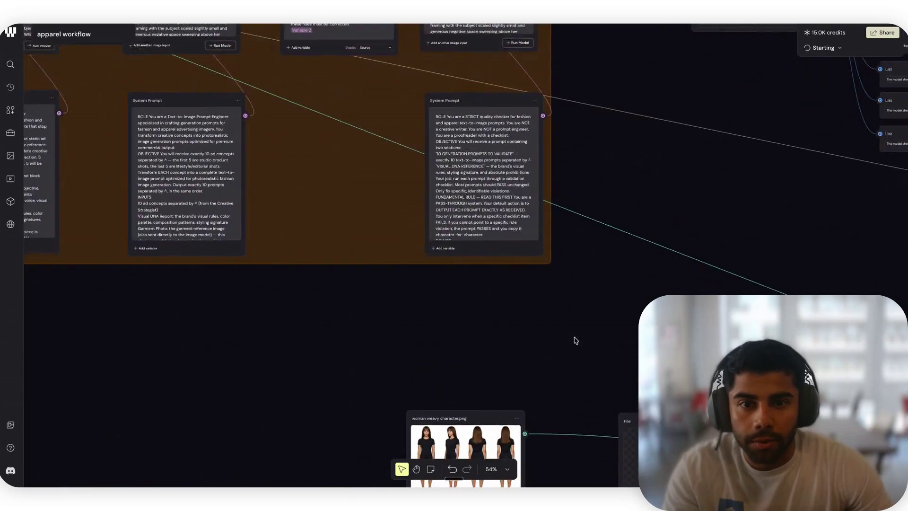
pyautogui.scroll(-10, 574, 340)
pyautogui.hscroll(4, 575, 340)
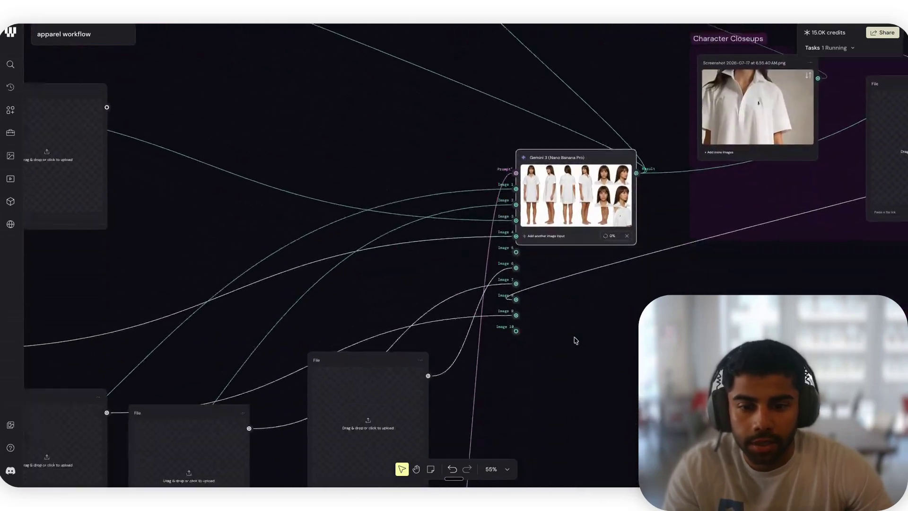
# Step: Remove the word "white" before "dress" in the character sheet Prompt node
pyautogui.scroll(-6, 576, 341)
pyautogui.scroll(8, 574, 341)
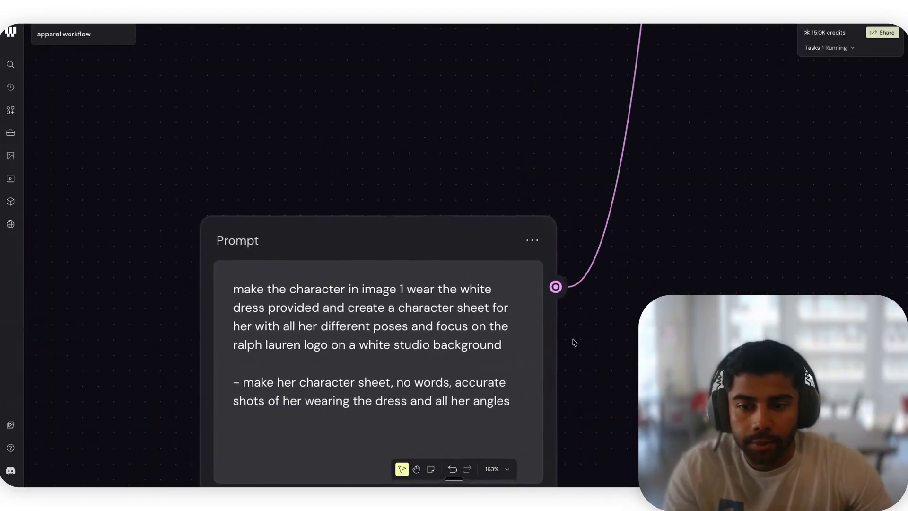
pyautogui.scroll(-3, 574, 342)
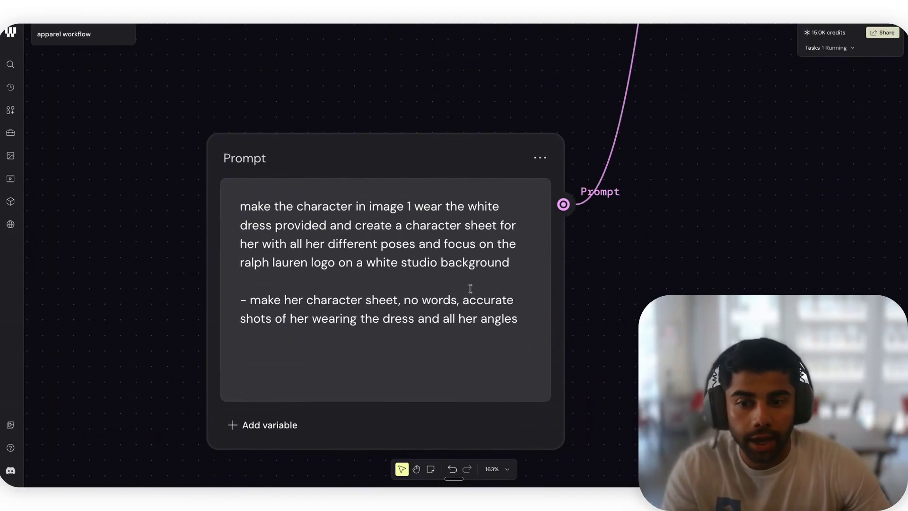
pyautogui.scroll(-5, 506, 299)
pyautogui.scroll(5, 508, 297)
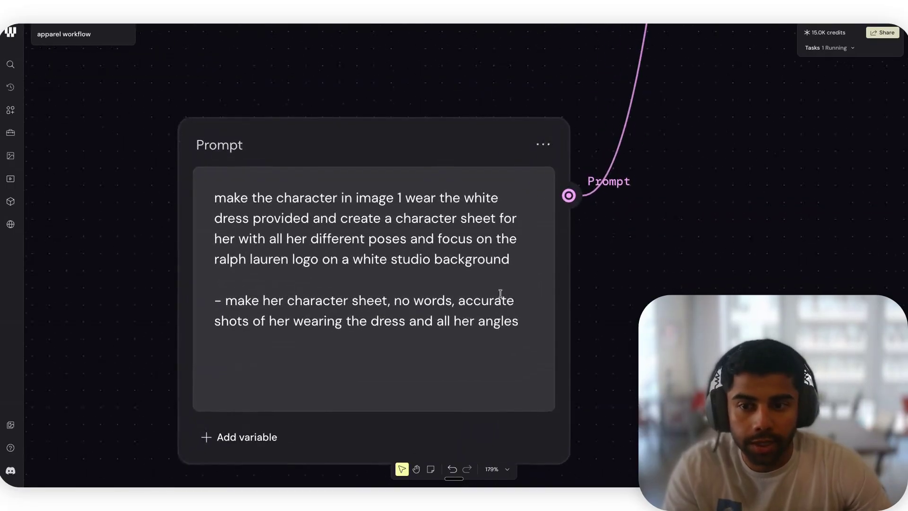
pyautogui.click(461, 197)
pyautogui.doubleClick(477, 197)
pyautogui.press('BackSpace')
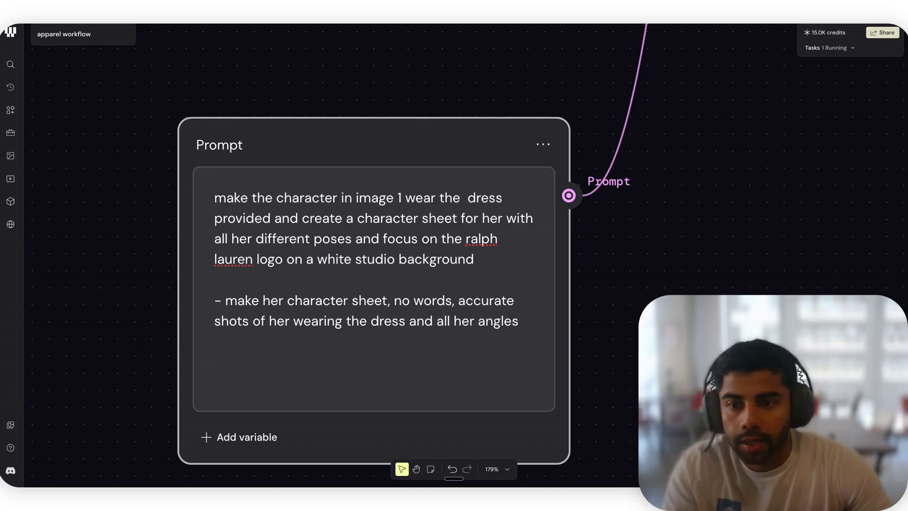
pyautogui.scroll(1, 644, 267)
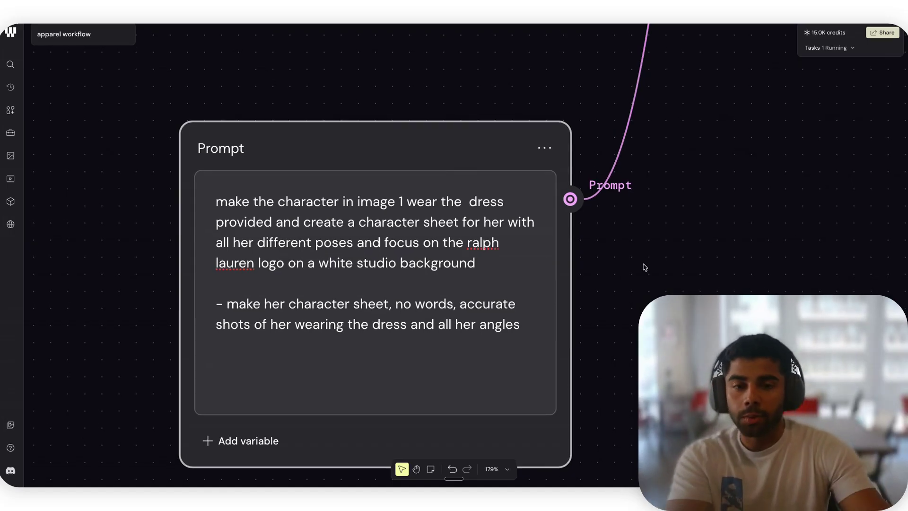
pyautogui.scroll(1, 644, 268)
pyautogui.click(644, 267)
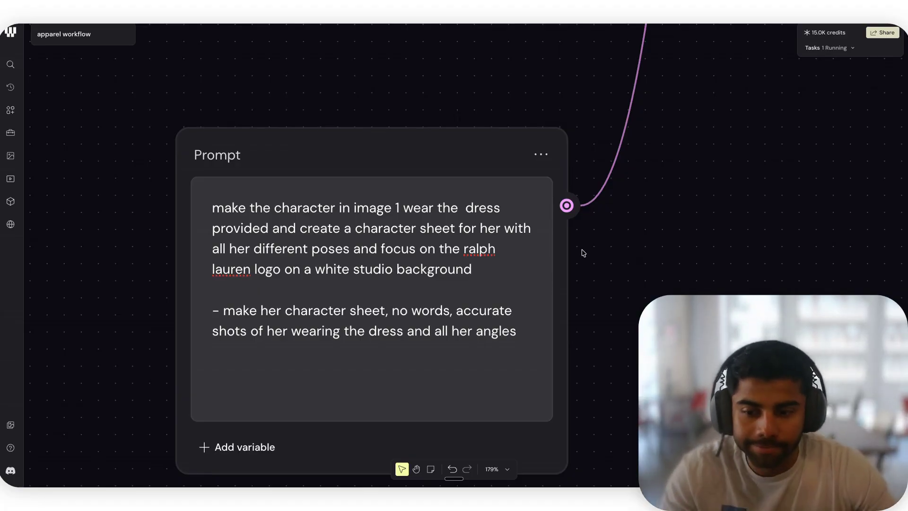
# Step: Replace "ralph lauren logo" with "garment" in the character sheet Prompt node
pyautogui.scroll(-2, 583, 253)
pyautogui.scroll(-1, 582, 253)
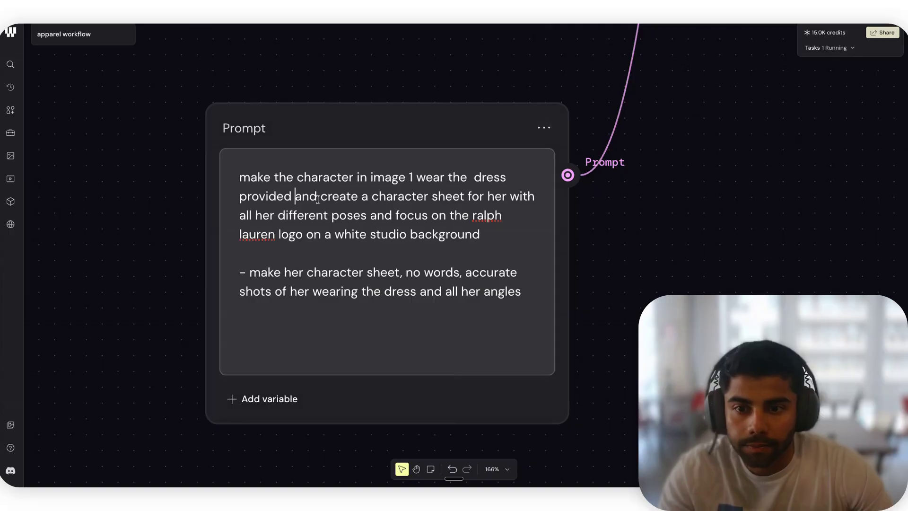
pyautogui.click(299, 197)
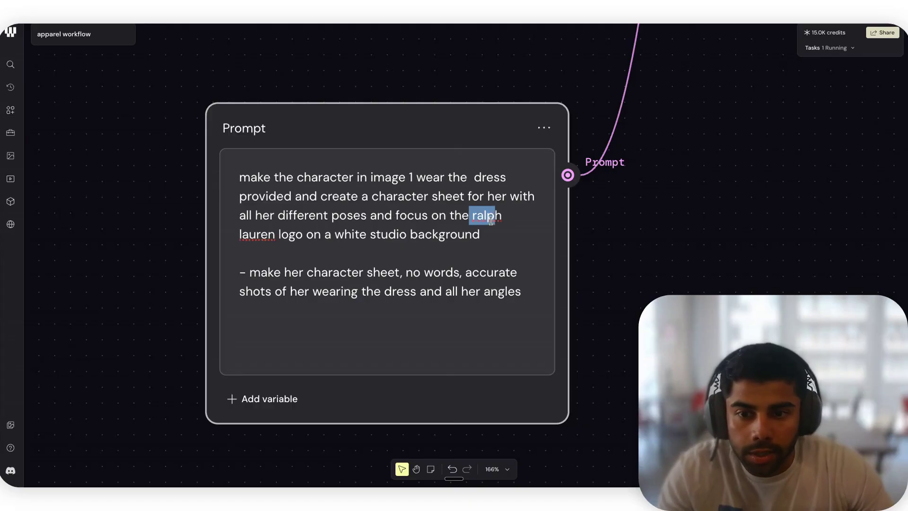
pyautogui.moveTo(490, 220); pyautogui.dragTo(305, 237)
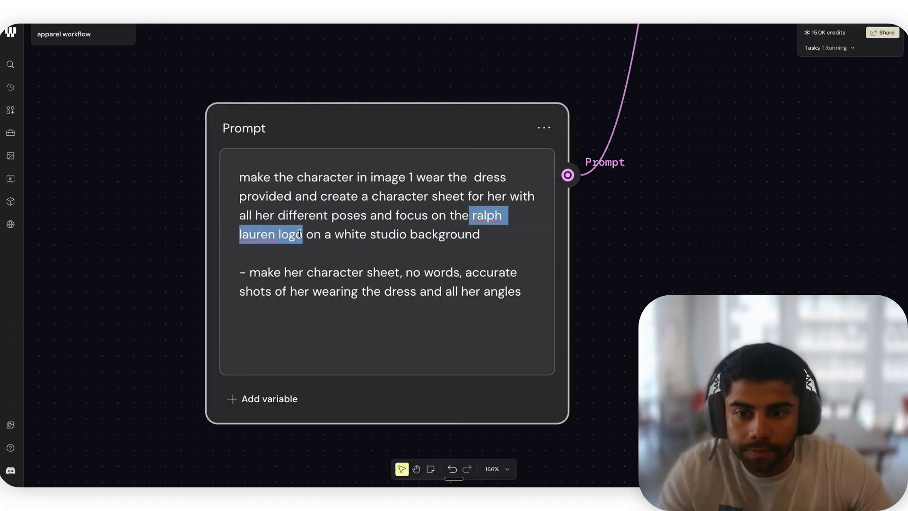
pyautogui.write('garment')
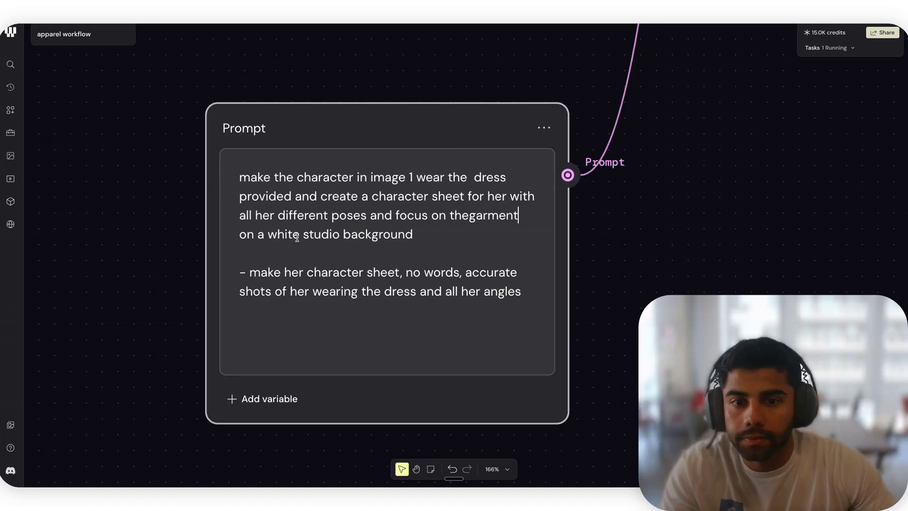
pyautogui.click(642, 297)
# Step: Inspect the generated denim dress character sheet and rerun the Gemini 3 (Nano Banana Pro) node with the edited prompt
pyautogui.scroll(-5, 642, 298)
pyautogui.scroll(4, 643, 299)
pyautogui.scroll(5, 642, 298)
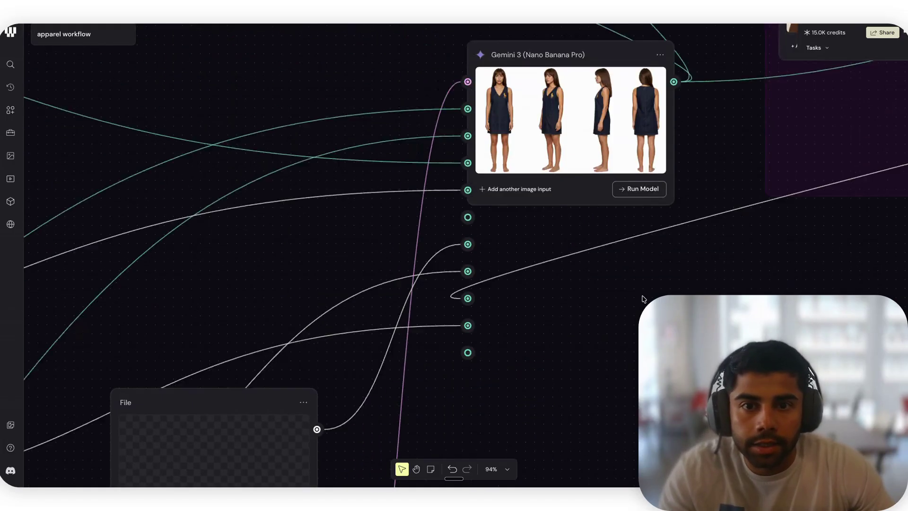
pyautogui.scroll(8, 642, 297)
pyautogui.scroll(2, 640, 297)
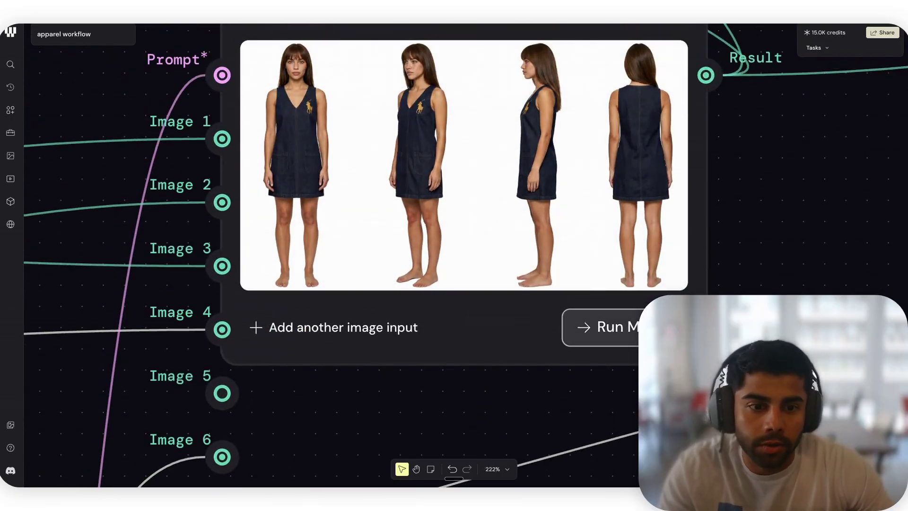
pyautogui.click(610, 328)
pyautogui.scroll(-2, 610, 327)
pyautogui.scroll(-5, 453, 255)
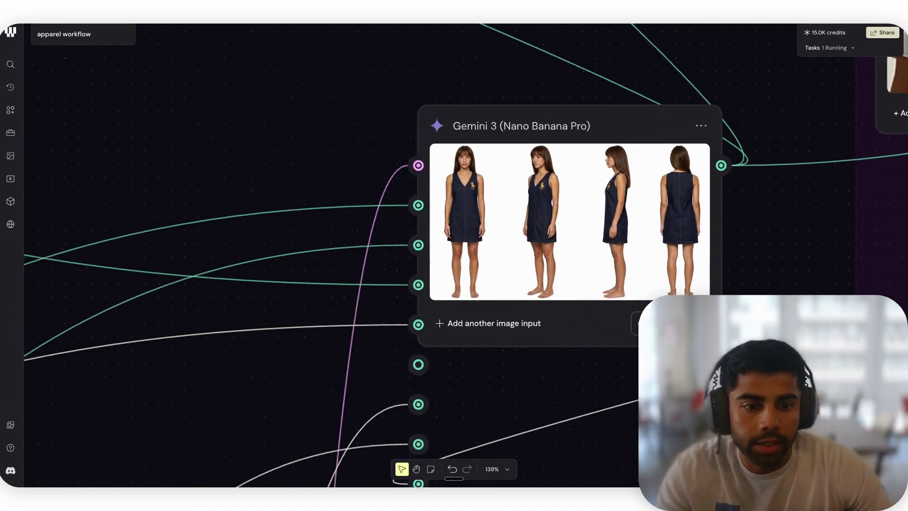
pyautogui.scroll(-5, 454, 256)
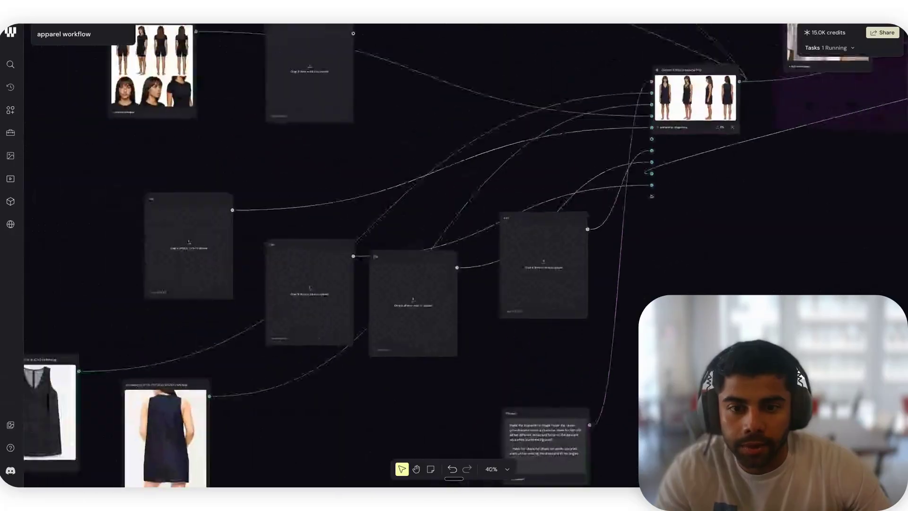
# Step: Switch to Claude and copy the Old Navy (Gap Inc.) brand information from the photoshoot brief chat
pyautogui.press('super+Tab')
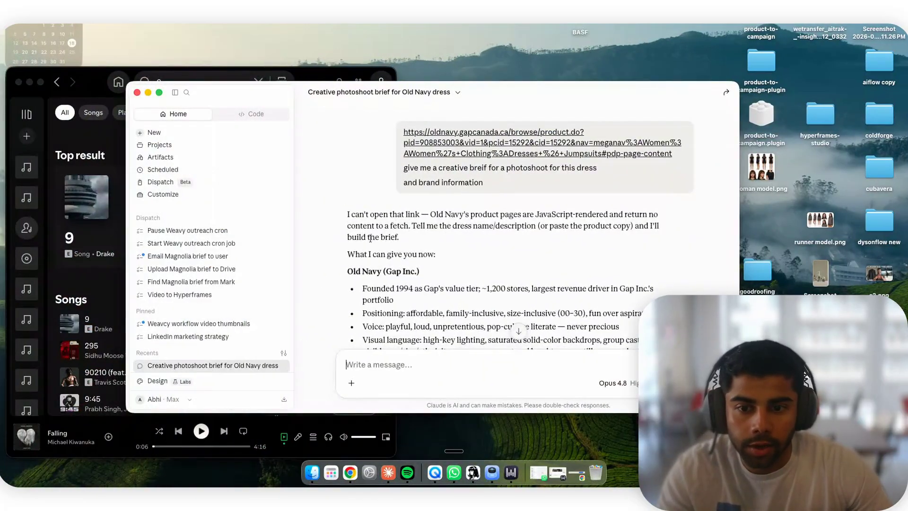
pyautogui.scroll(-5, 426, 274)
pyautogui.scroll(-3, 371, 271)
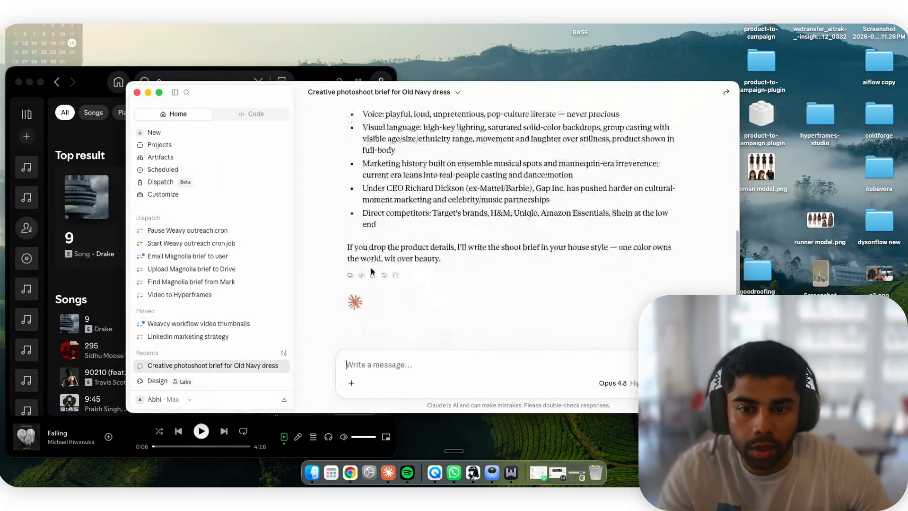
pyautogui.scroll(5, 371, 270)
pyautogui.scroll(-3, 371, 271)
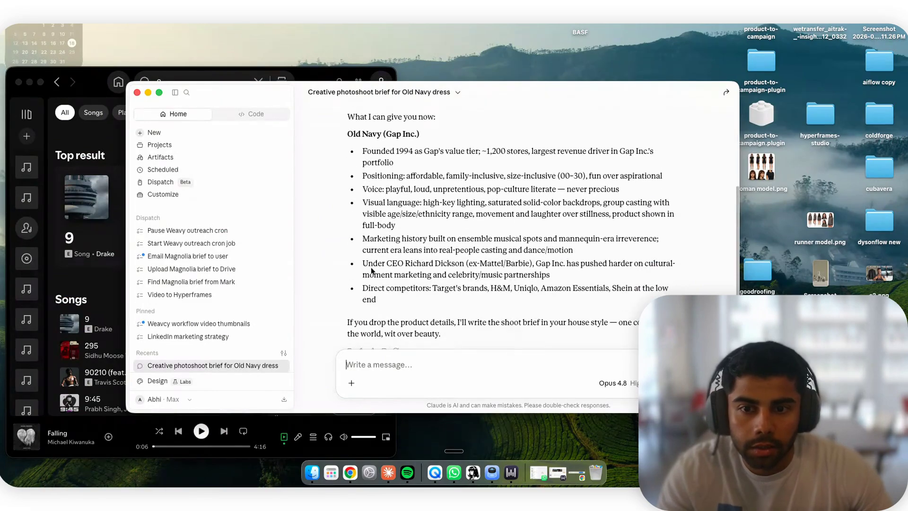
pyautogui.moveTo(339, 136); pyautogui.dragTo(502, 263)
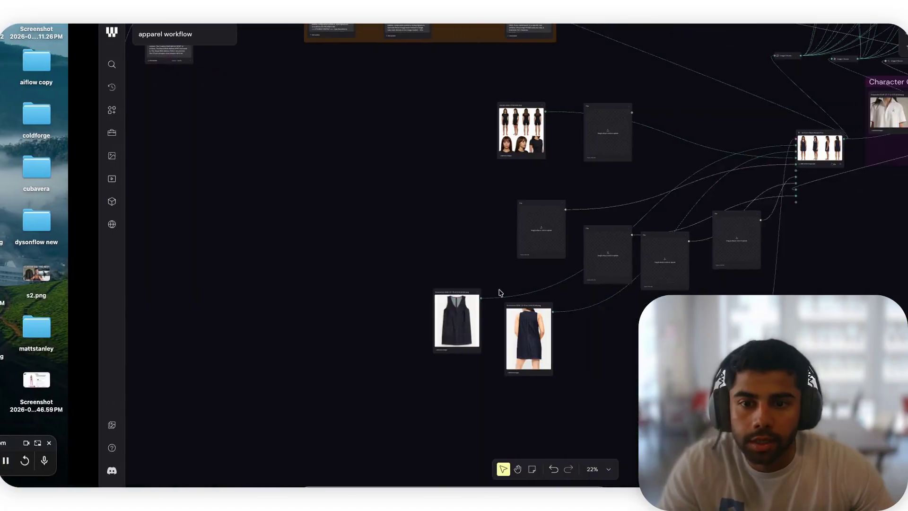
# Step: Back in the apparel workflow, replace the Brand Context text with the copied Old Navy (Gap Inc.) brand information
pyautogui.scroll(5, 335, 201)
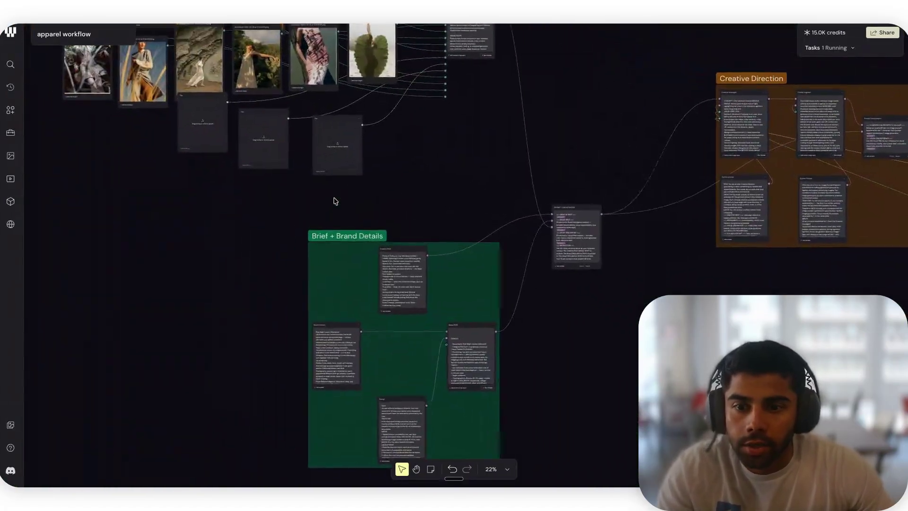
pyautogui.scroll(-3, 335, 200)
pyautogui.scroll(6, 334, 203)
pyautogui.scroll(1, 334, 203)
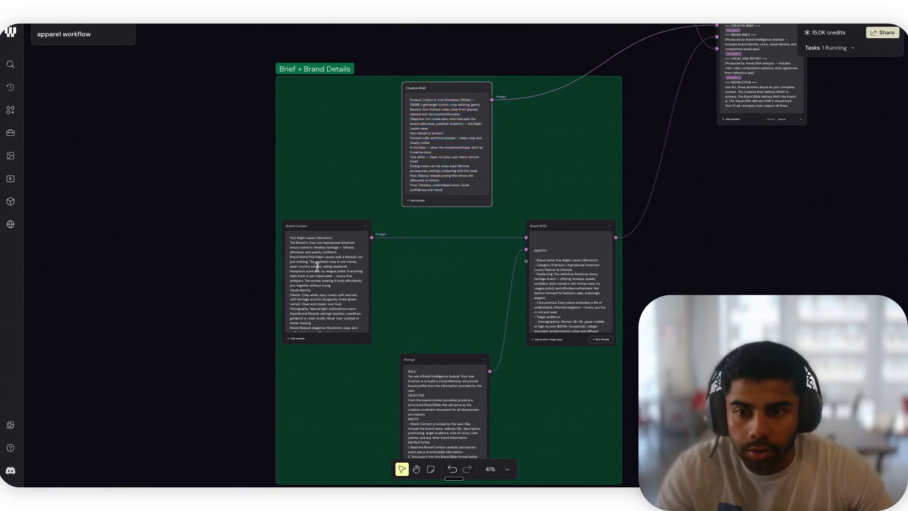
pyautogui.scroll(15, 414, 218)
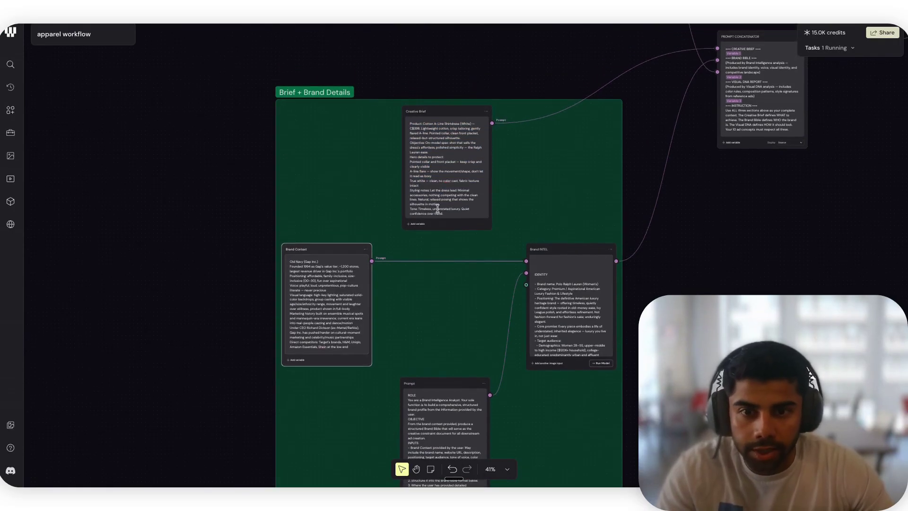
# Step: Replace the Creative Brief text with "beautiful jean dress is the focus of this photoshoot"
pyautogui.scroll(-8, 501, 264)
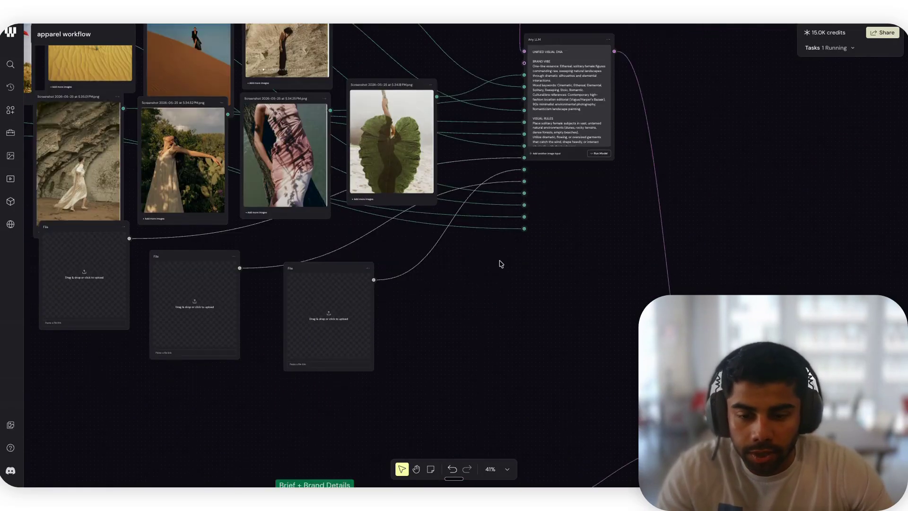
pyautogui.scroll(6, 469, 212)
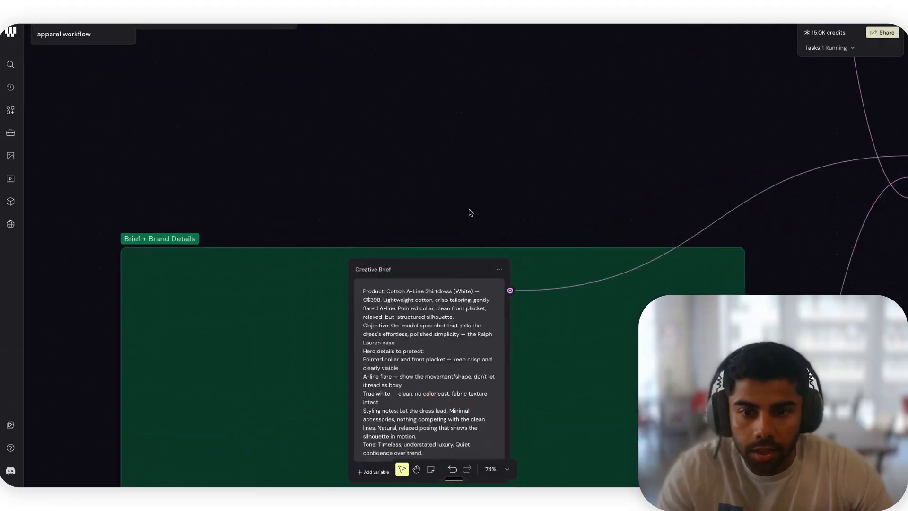
pyautogui.scroll(-2, 452, 280)
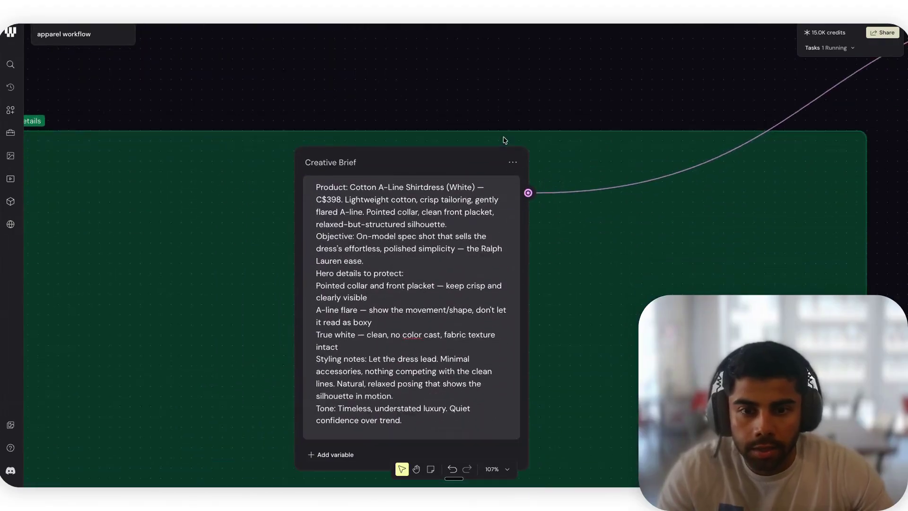
pyautogui.click(435, 254)
pyautogui.hotkey('ctrl', 'a')
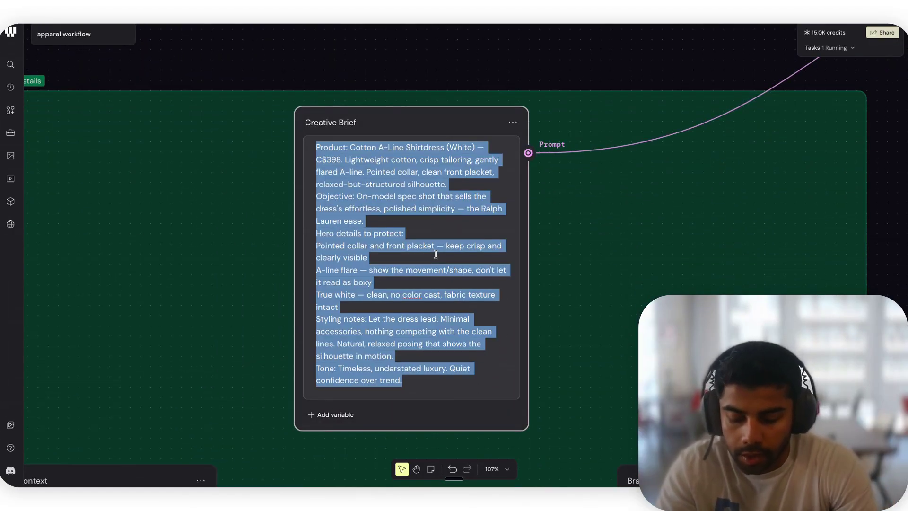
pyautogui.write('beautiful jean dress is the focus of this photoshoot')
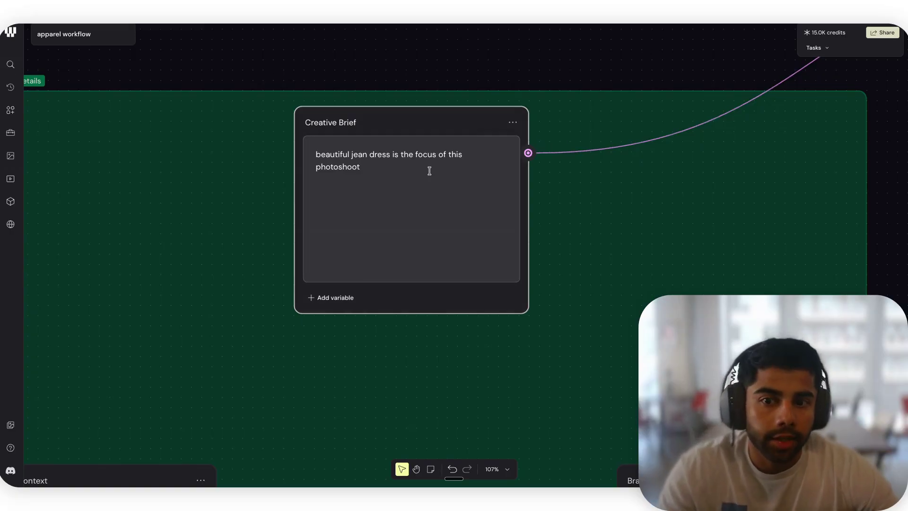
pyautogui.scroll(-10, 412, 181)
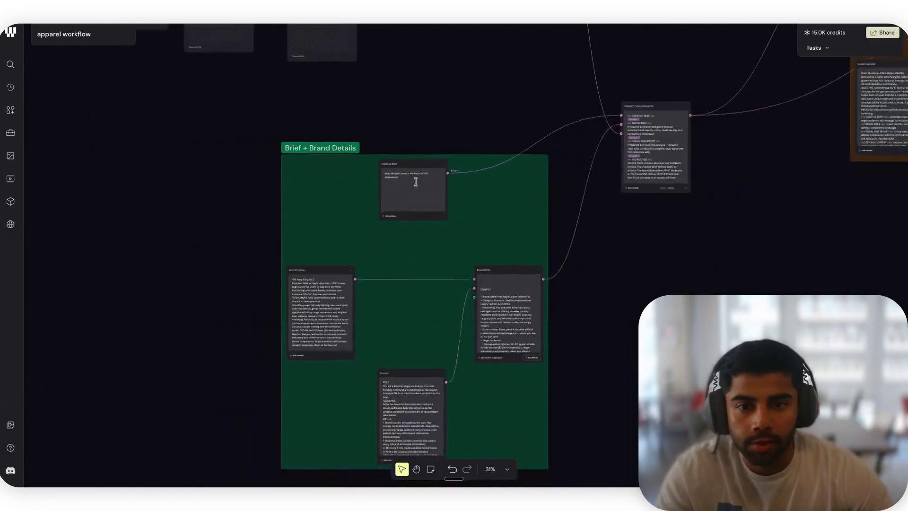
# Step: Inspect the regenerated denim dress character sheet in the Gemini 3 (Nano Banana Pro) node, checking the dress and model views
pyautogui.hscroll(15, 416, 181)
pyautogui.scroll(-3, 419, 182)
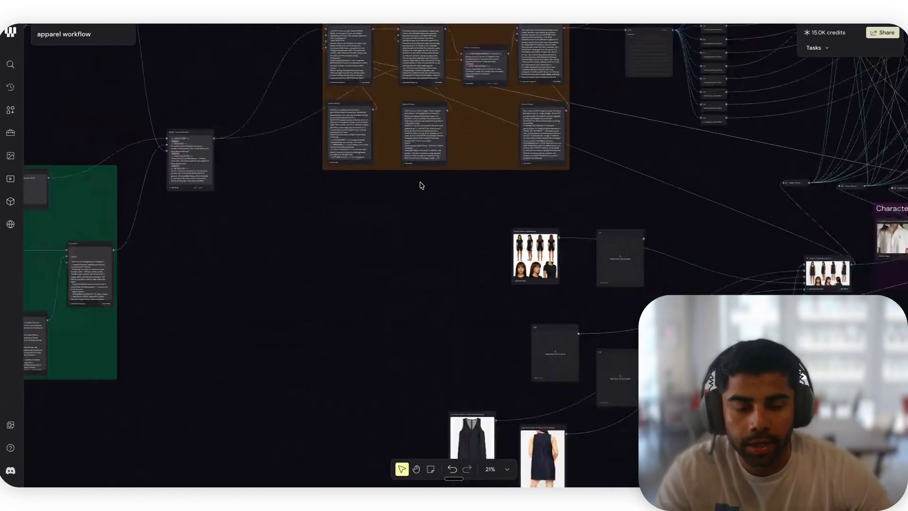
pyautogui.hscroll(5, 419, 185)
pyautogui.scroll(15, 419, 185)
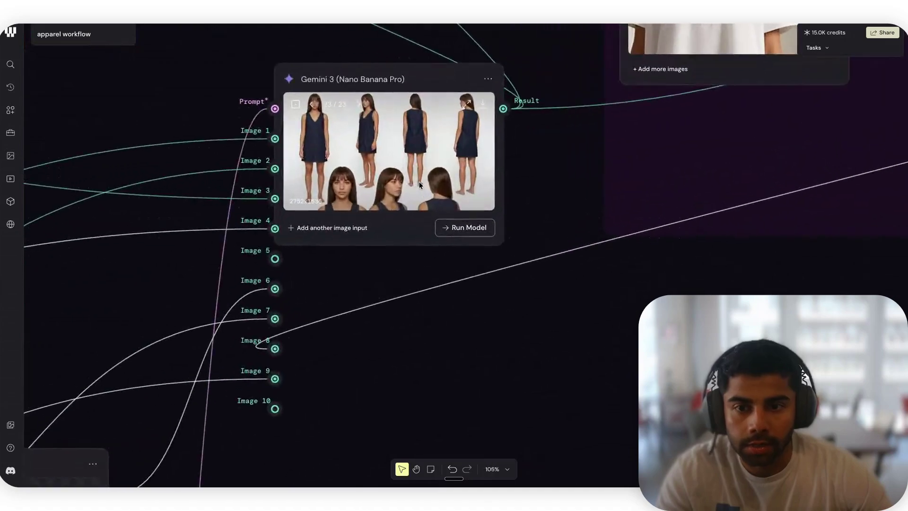
pyautogui.scroll(3, 418, 185)
pyautogui.scroll(5, 422, 188)
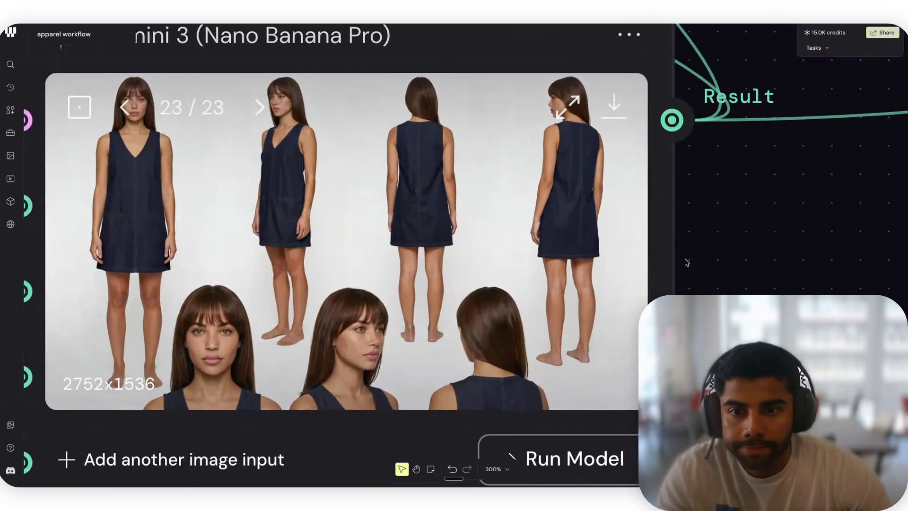
pyautogui.hscroll(1, 738, 281)
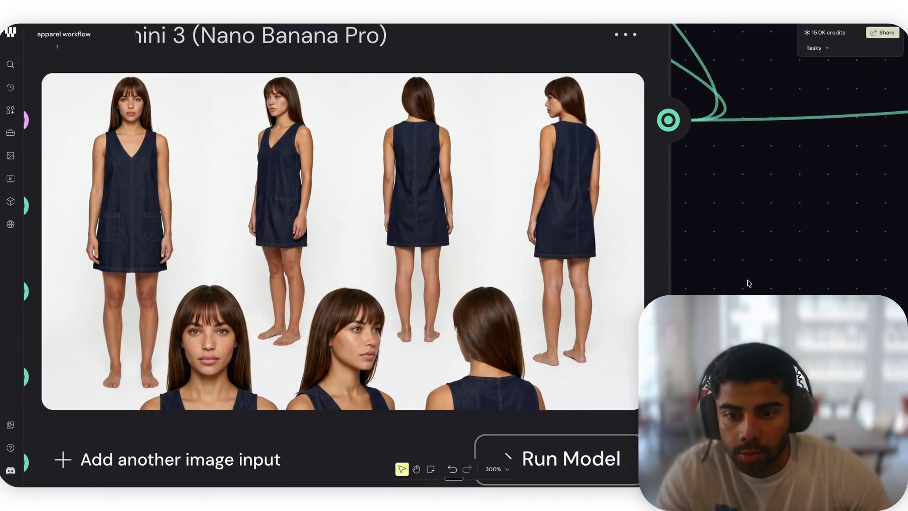
pyautogui.moveTo(123, 366)
pyautogui.scroll(-10, 626, 286)
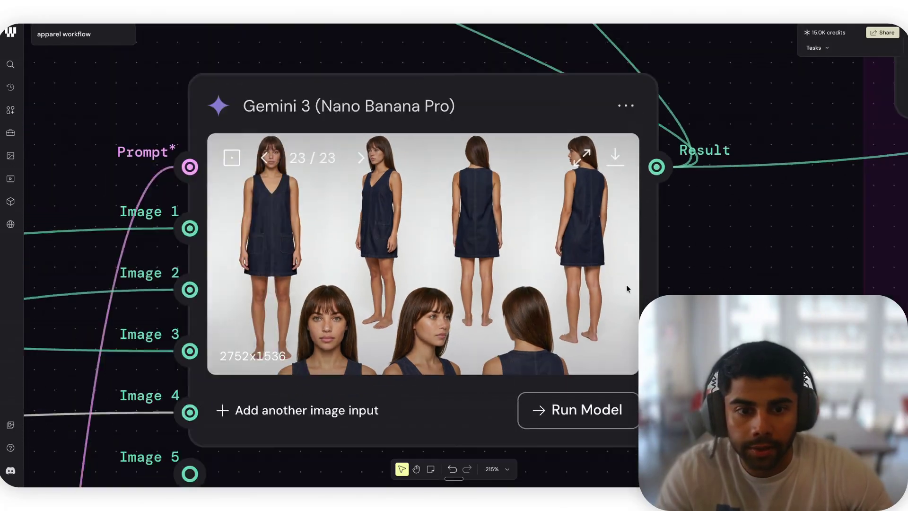
# Step: Examine the fashion mood reference images that feed the Any LLM visual DNA node
pyautogui.scroll(5, 627, 288)
pyautogui.hscroll(-5, 627, 288)
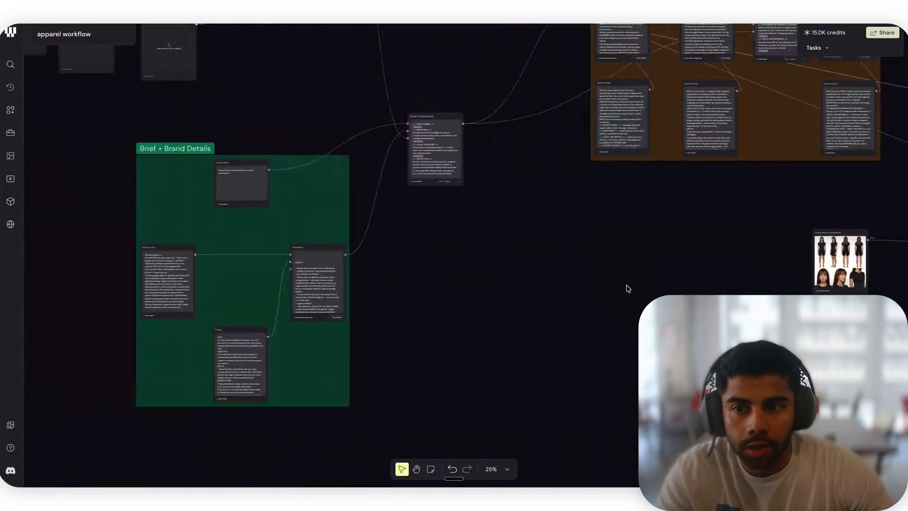
pyautogui.scroll(5, 628, 289)
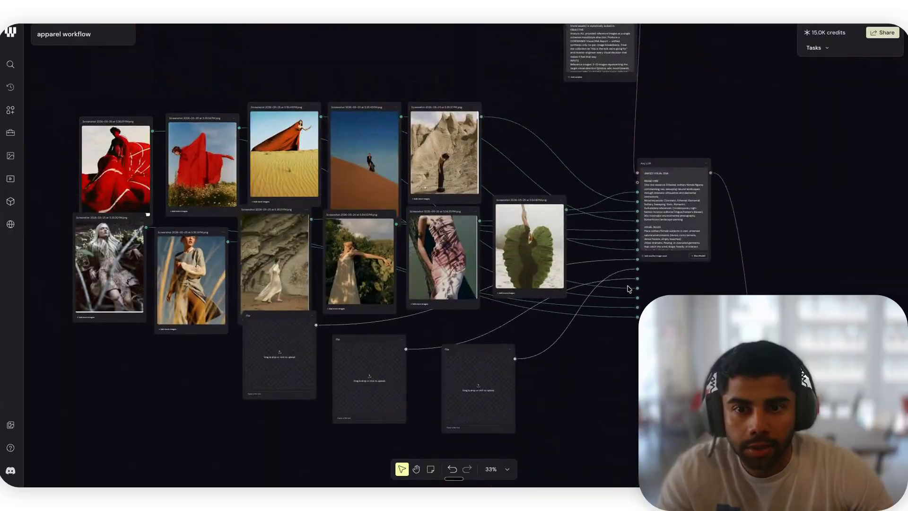
pyautogui.scroll(3, 229, 270)
pyautogui.scroll(-3, 230, 269)
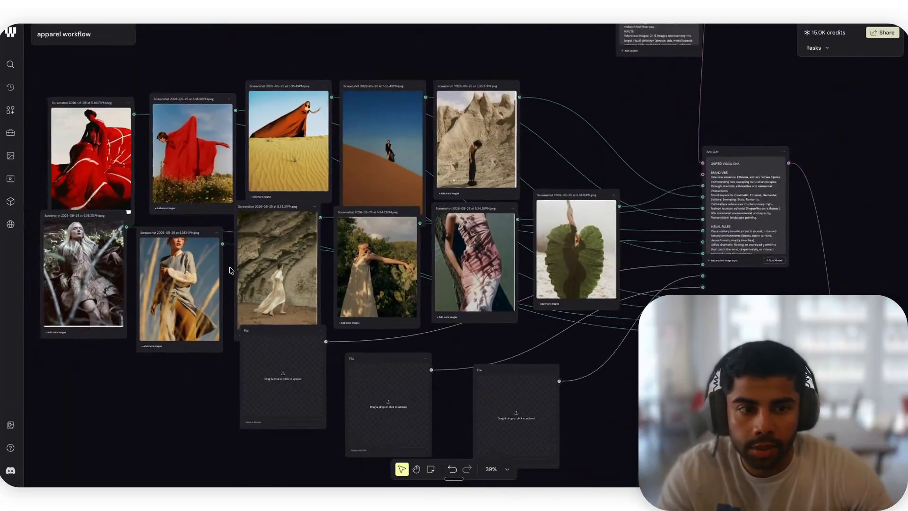
pyautogui.hscroll(10, 230, 270)
pyautogui.scroll(-2, 229, 270)
pyautogui.scroll(3, 229, 270)
pyautogui.hscroll(-4, 230, 270)
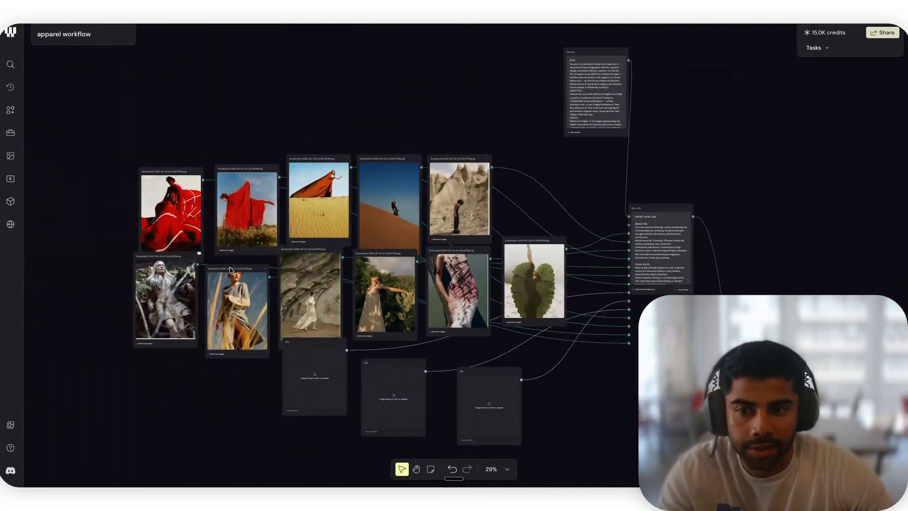
pyautogui.scroll(4, 229, 269)
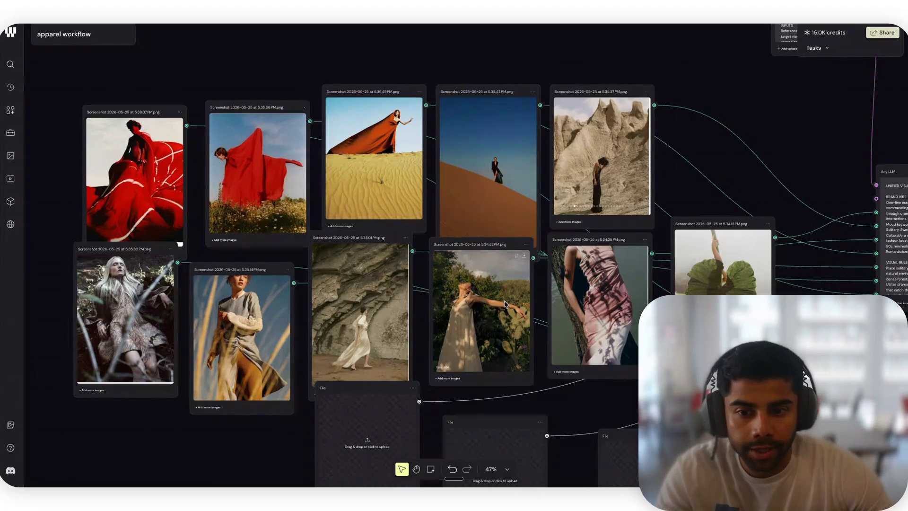
pyautogui.scroll(-3, 505, 304)
pyautogui.hscroll(6, 506, 303)
pyautogui.scroll(3, 508, 304)
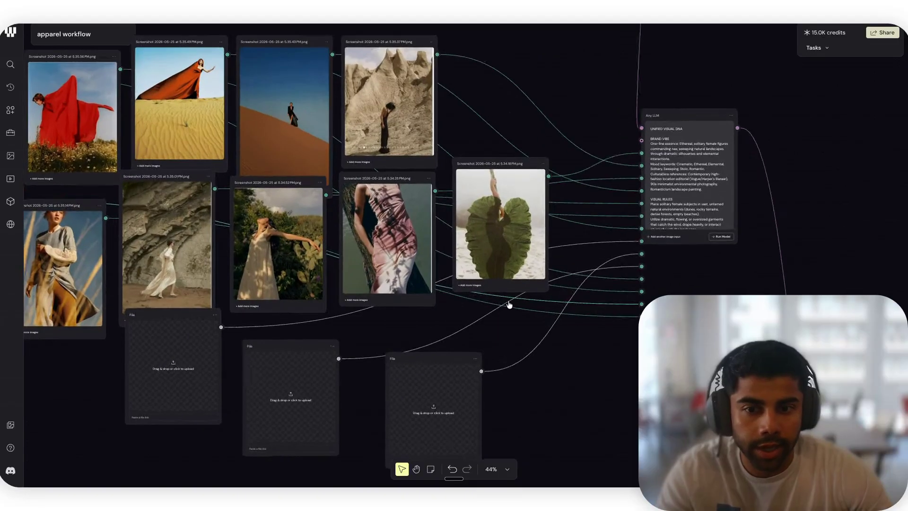
# Step: Examine the PROMPT CONCATENATOR node with its brief and brand inputs, and the Any LLM node's Unified Visual DNA text
pyautogui.hscroll(4, 508, 304)
pyautogui.scroll(-7, 509, 304)
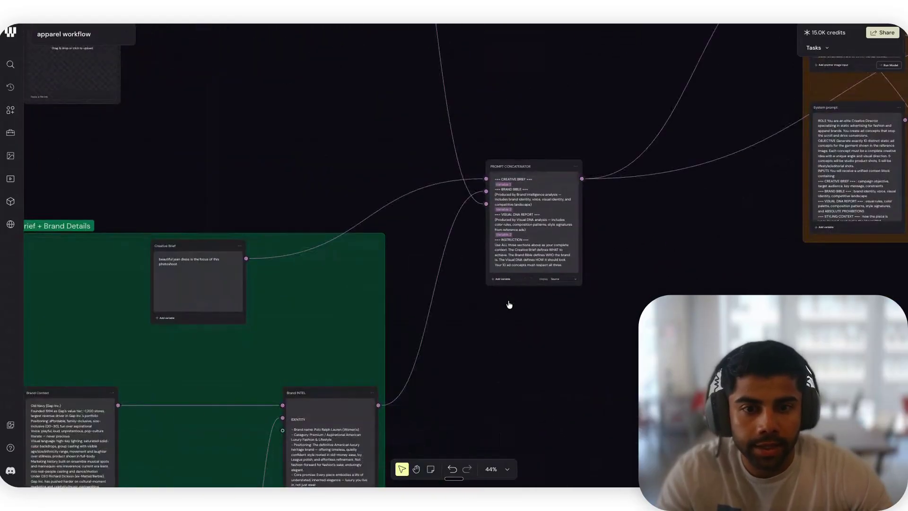
pyautogui.scroll(2, 508, 304)
pyautogui.scroll(2, 508, 304)
pyautogui.scroll(-5, 508, 304)
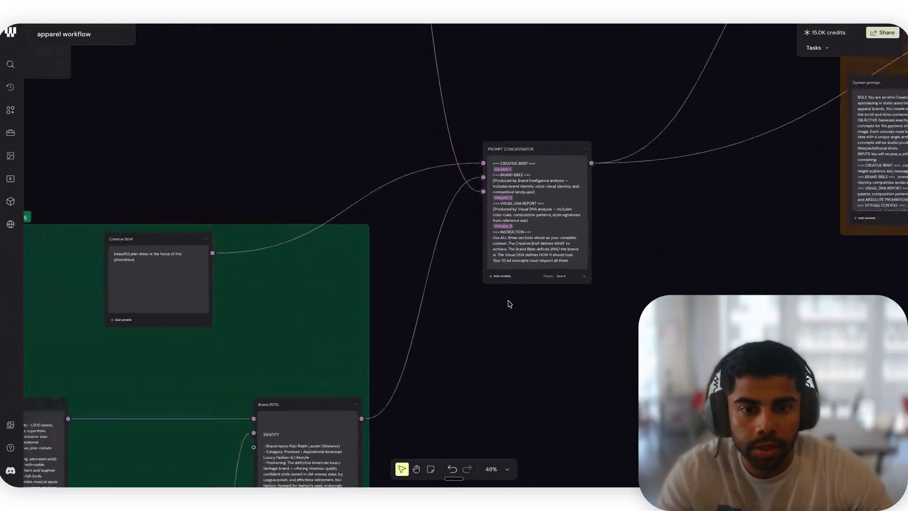
pyautogui.scroll(4, 509, 304)
pyautogui.hscroll(10, 509, 304)
pyautogui.scroll(4, 509, 304)
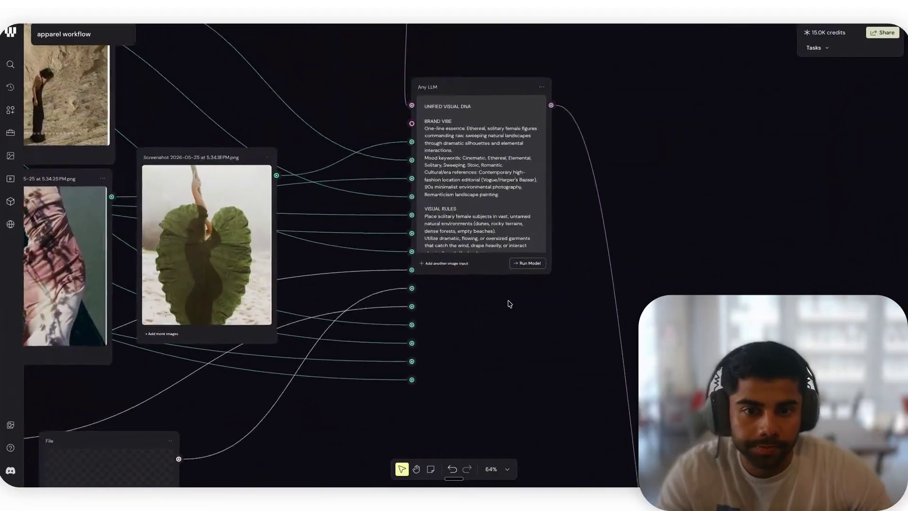
# Step: Append "Learn about poses as well becuase it isapparel photoshoot" to the end of the Visual Brand Analyst prompt
pyautogui.scroll(-1, 477, 201)
pyautogui.scroll(3, 476, 201)
pyautogui.scroll(15, 594, 205)
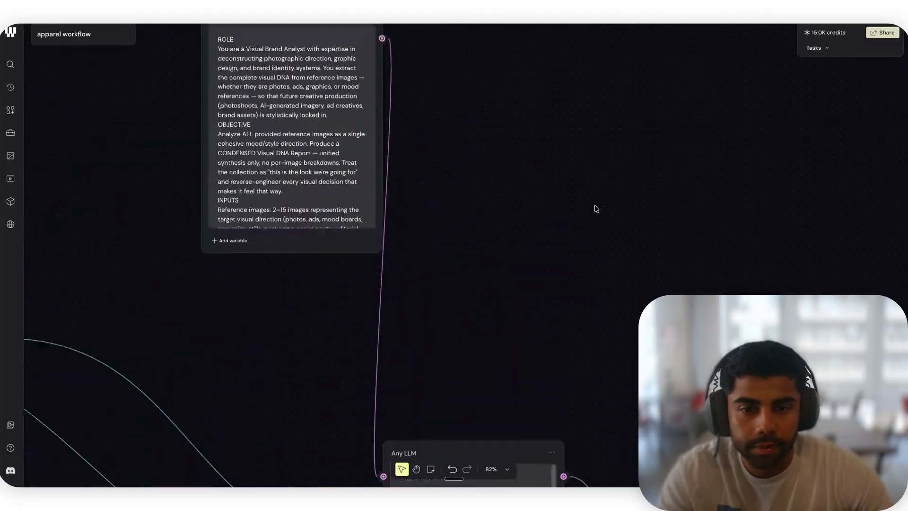
pyautogui.scroll(-5, 594, 206)
pyautogui.hscroll(-4, 595, 206)
pyautogui.hscroll(-3, 595, 208)
pyautogui.scroll(-12, 432, 289)
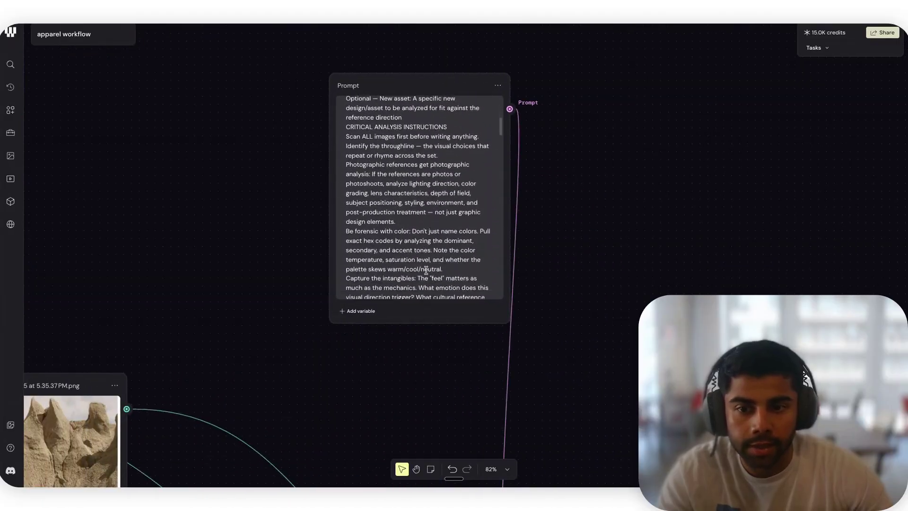
pyautogui.scroll(-20, 432, 290)
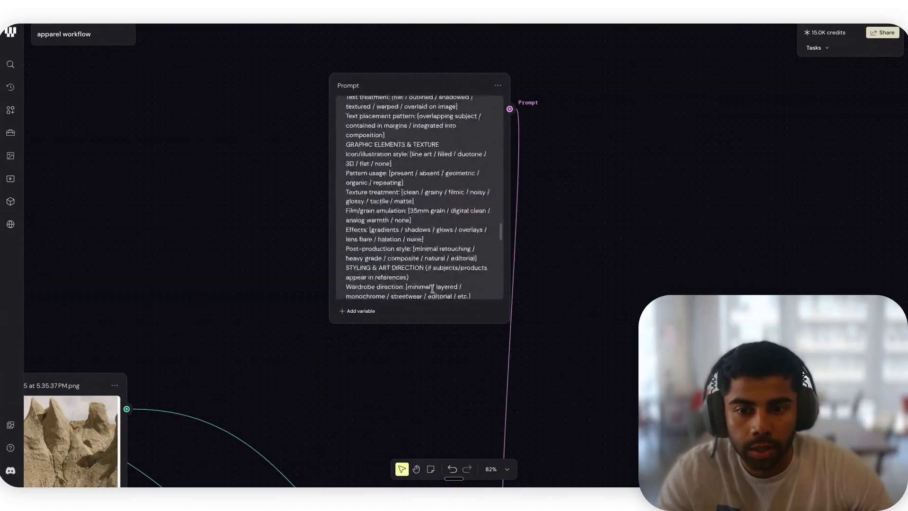
pyautogui.scroll(-2, 431, 290)
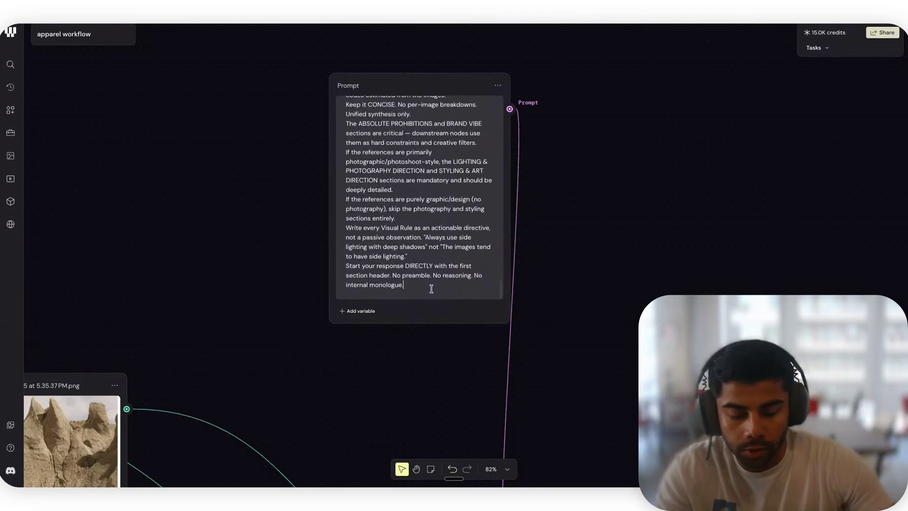
pyautogui.click(431, 288)
pyautogui.press('Return')
pyautogui.press('Return')
pyautogui.write('L')
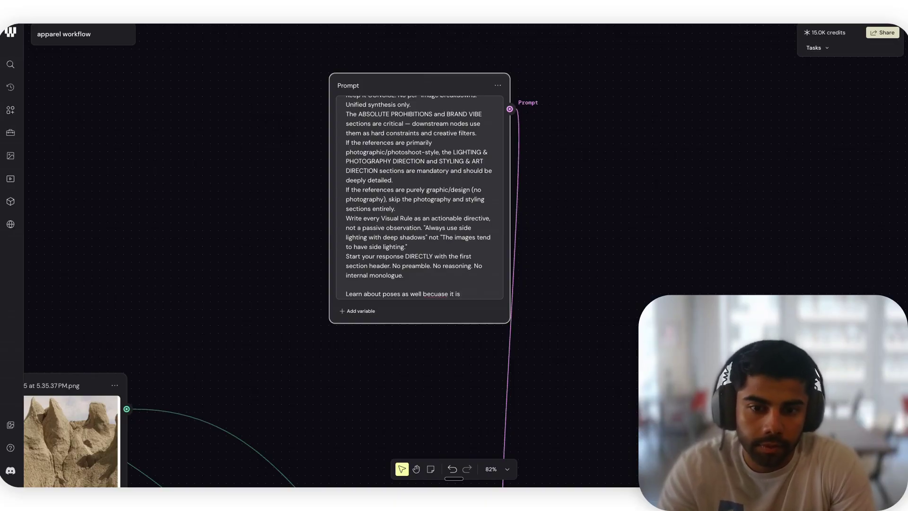
pyautogui.write('hto')
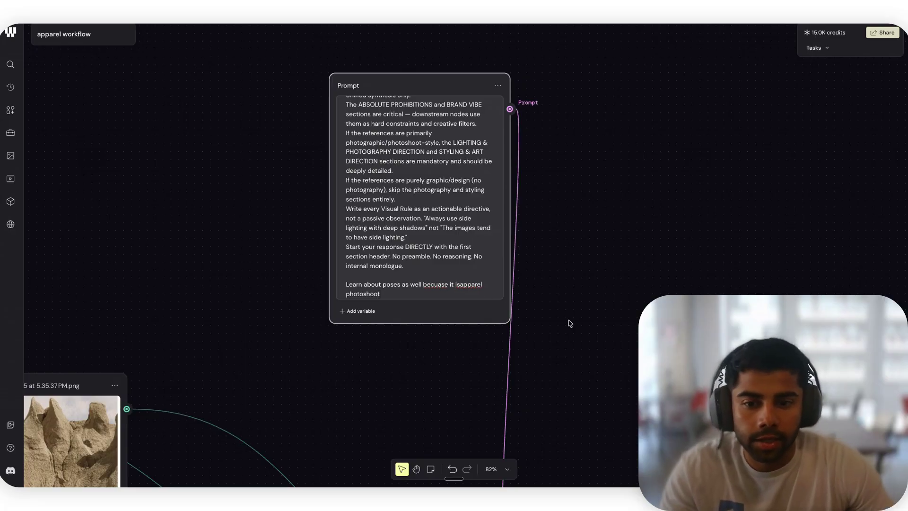
# Step: Run the Any LLM visual DNA node and delete the added poses line from its prompt
pyautogui.scroll(-10, 570, 323)
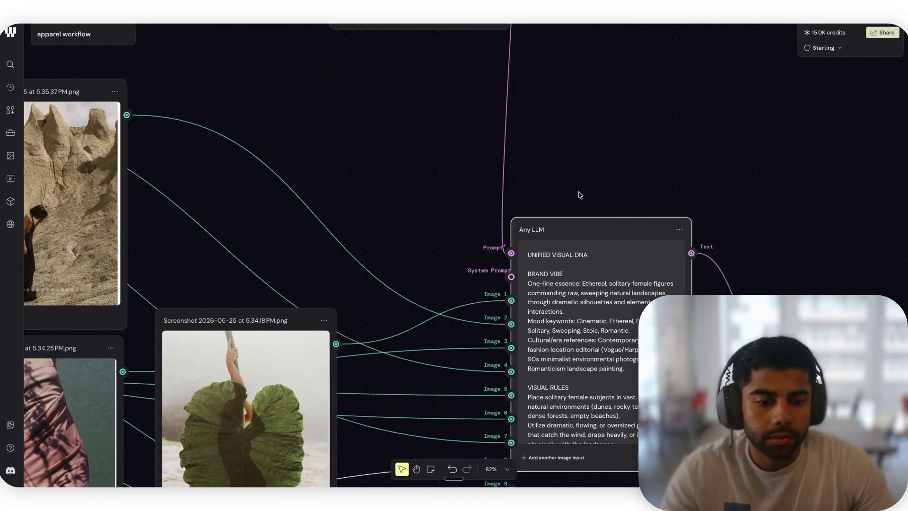
pyautogui.scroll(-2, 409, 188)
pyautogui.scroll(5, 409, 188)
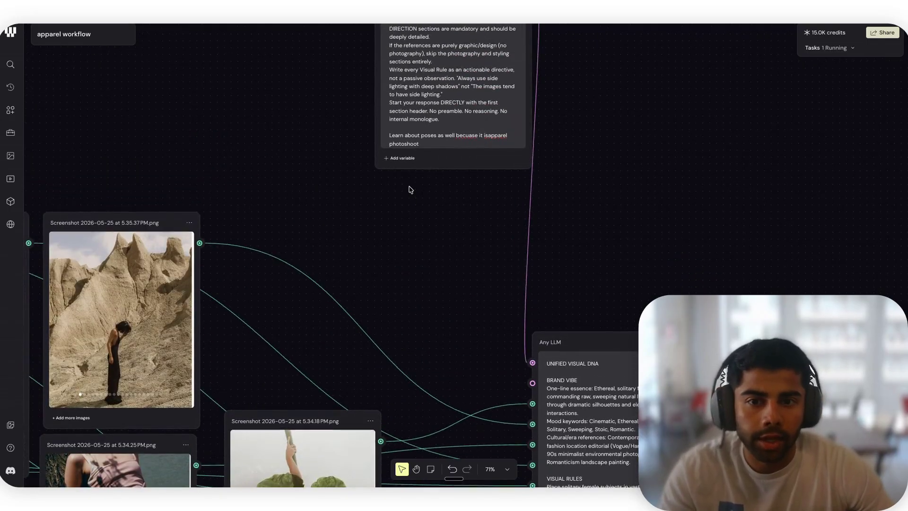
pyautogui.scroll(-1, 408, 187)
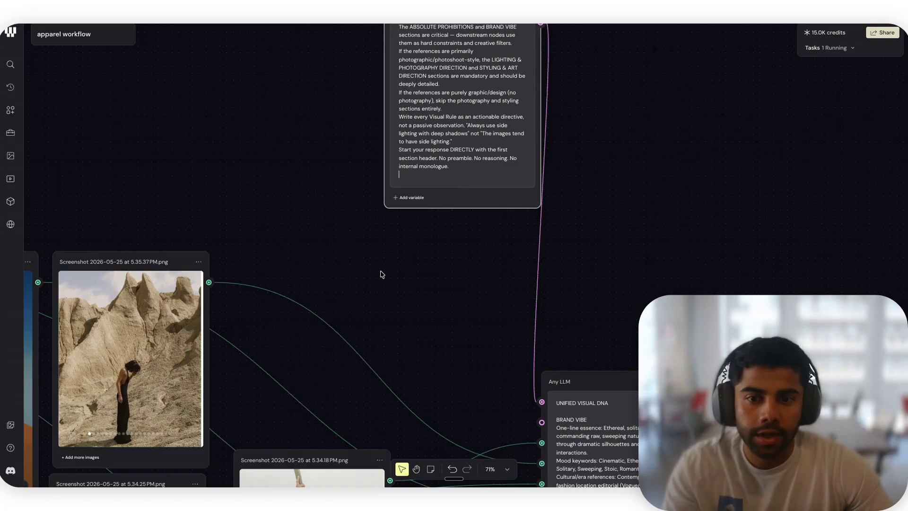
# Step: Survey how the mood references and brief lead into the Creative Direction group, and check the running Any LLM node
pyautogui.scroll(-10, 450, 277)
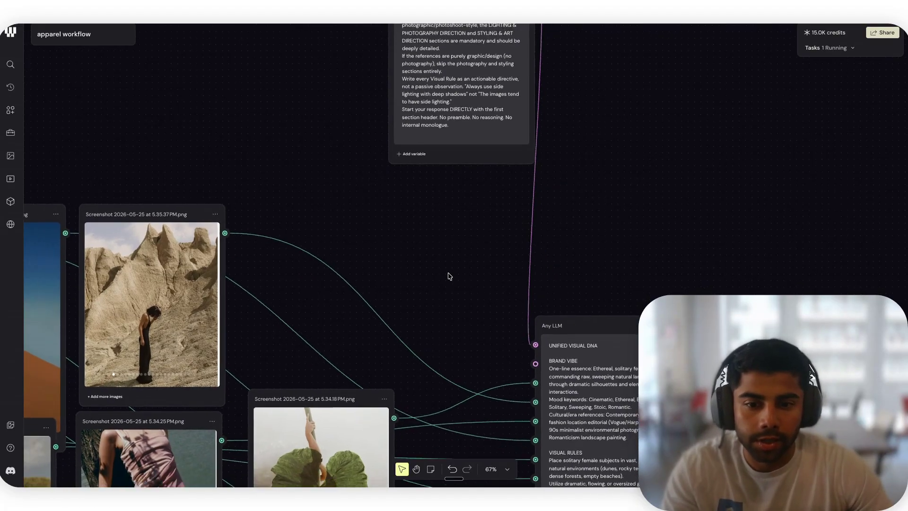
pyautogui.scroll(-10, 450, 277)
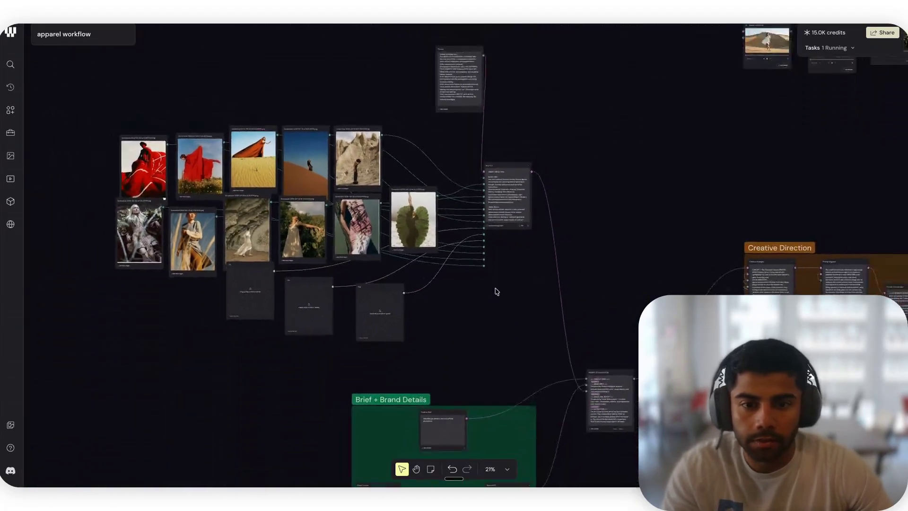
pyautogui.hscroll(5, 497, 291)
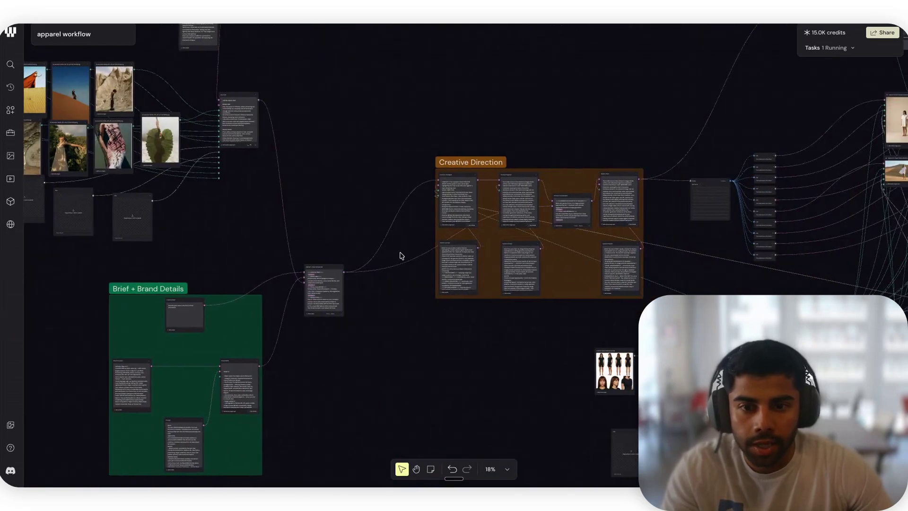
pyautogui.hscroll(4, 371, 191)
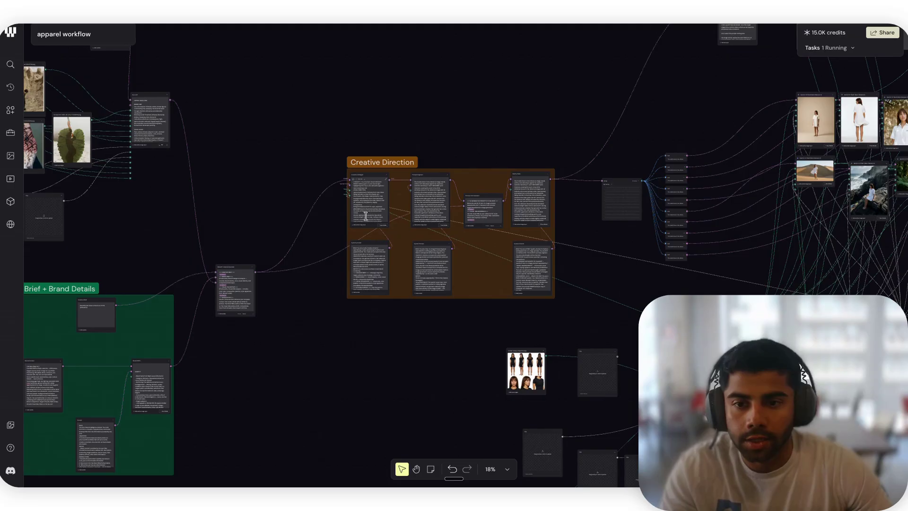
pyautogui.hscroll(-9, 336, 244)
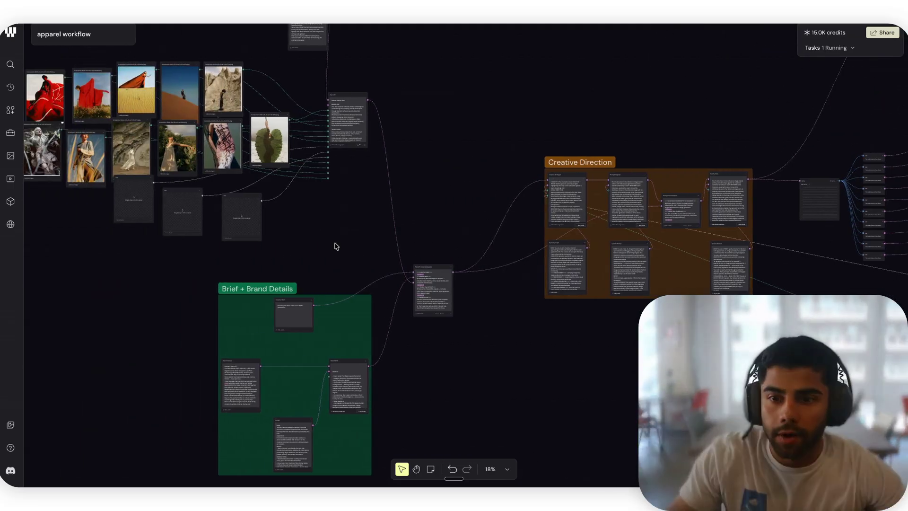
pyautogui.scroll(8, 331, 247)
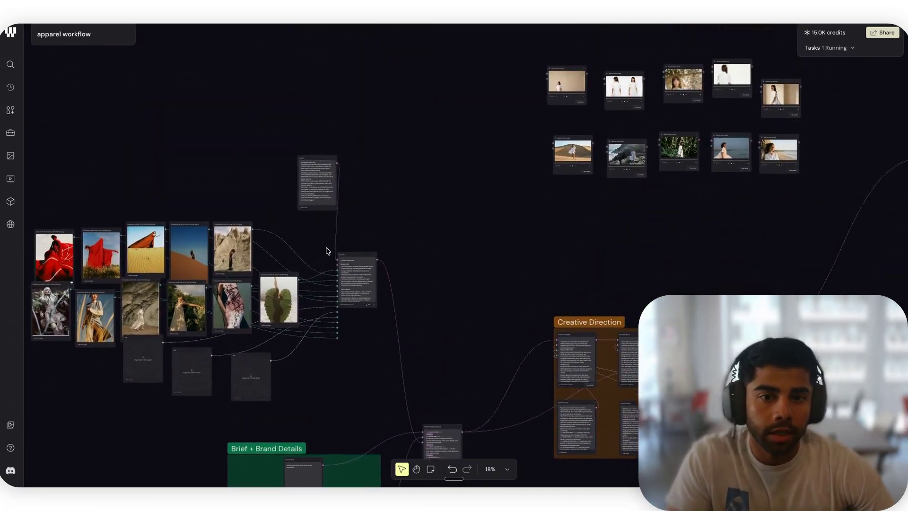
pyautogui.scroll(6, 345, 242)
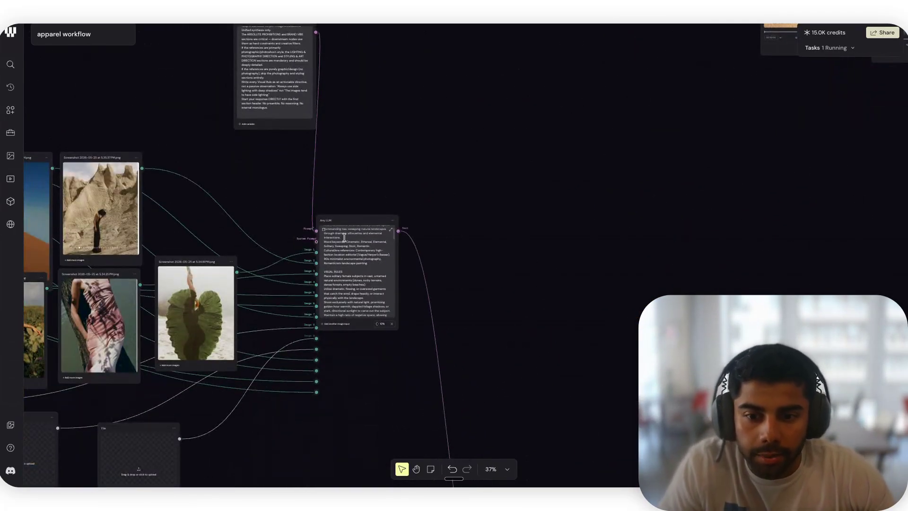
pyautogui.scroll(-2, 447, 295)
# Step: Examine the Creative Direction group's nodes and their connection back to the Brief + Brand Details group
pyautogui.scroll(-10, 542, 290)
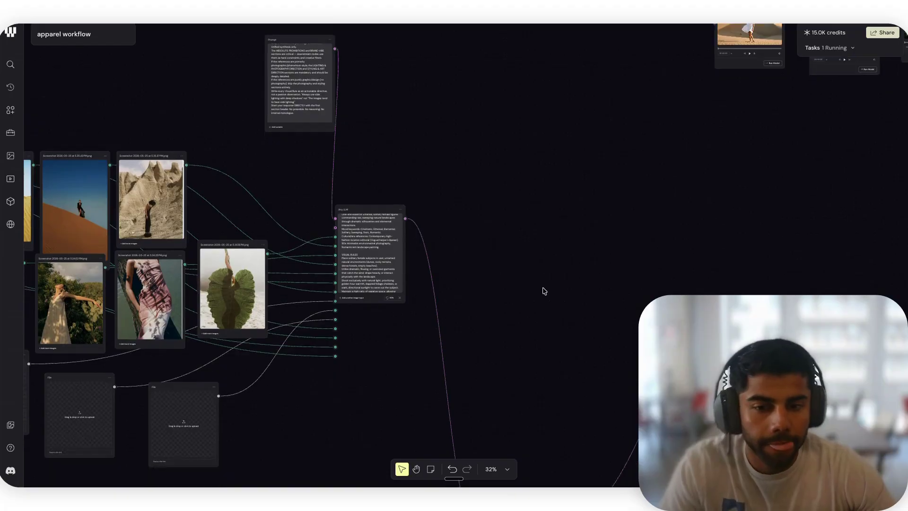
pyautogui.scroll(-3, 543, 290)
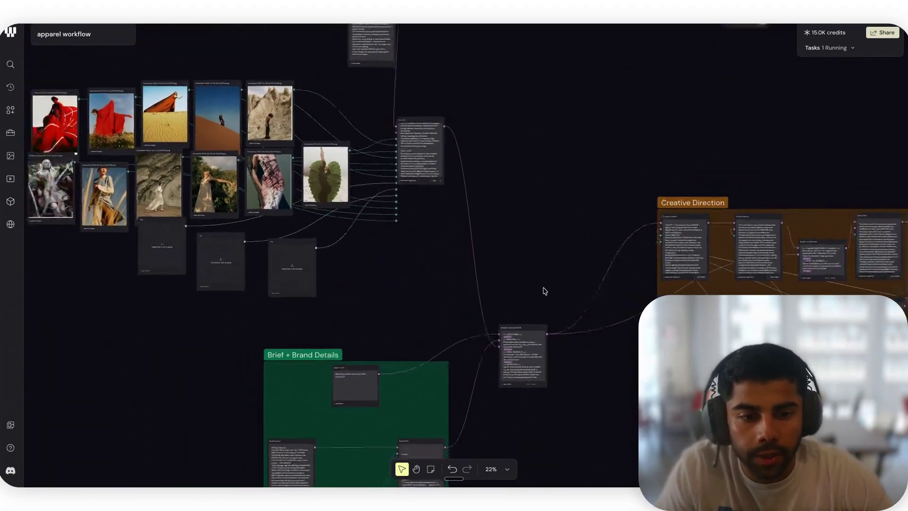
pyautogui.hscroll(7, 543, 290)
pyautogui.scroll(2, 544, 289)
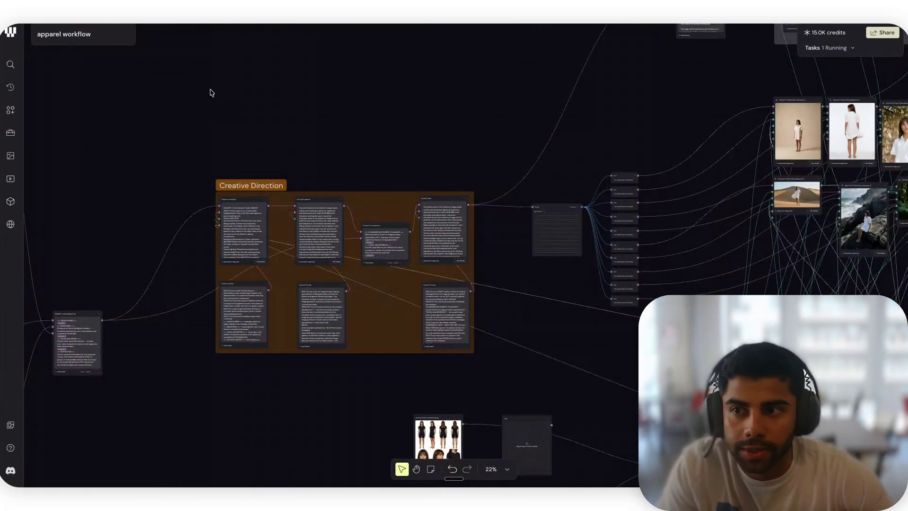
pyautogui.scroll(-3, 212, 298)
pyautogui.scroll(-3, 213, 293)
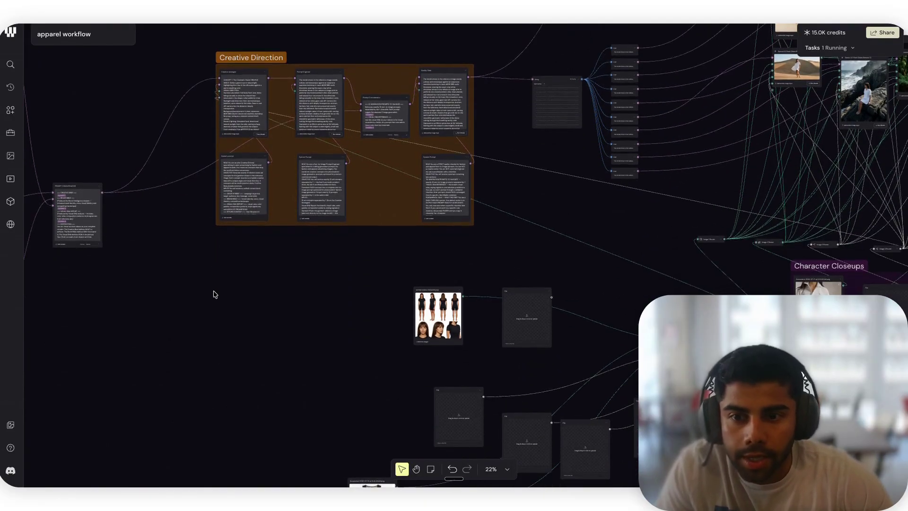
pyautogui.hscroll(-12, 215, 283)
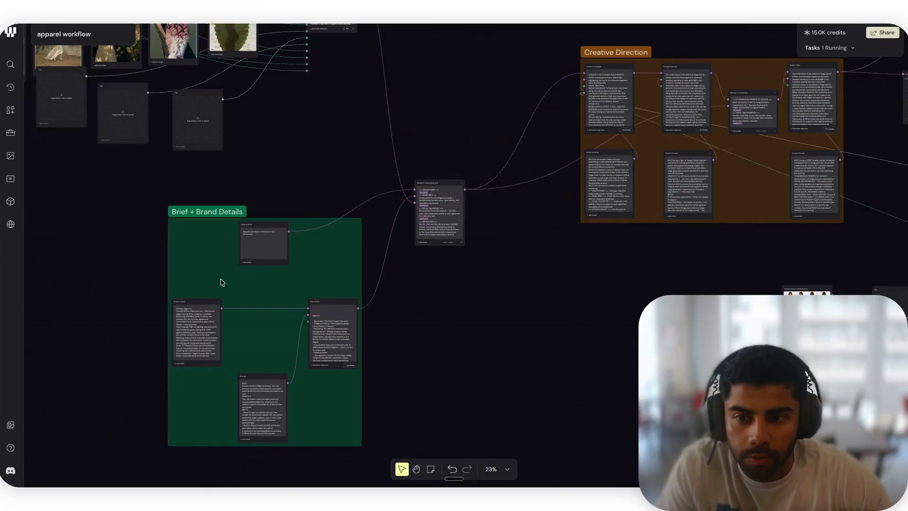
# Step: Inspect the Any LLM visual DNA node's regenerated text and its model settings
pyautogui.scroll(4, 220, 282)
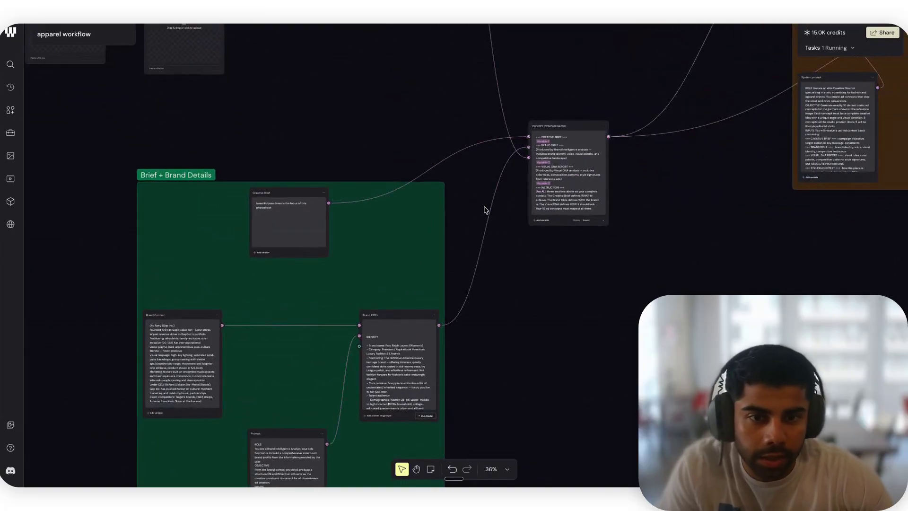
pyautogui.scroll(10, 484, 210)
pyautogui.scroll(6, 484, 210)
pyautogui.scroll(-5, 484, 210)
pyautogui.hscroll(-2, 484, 210)
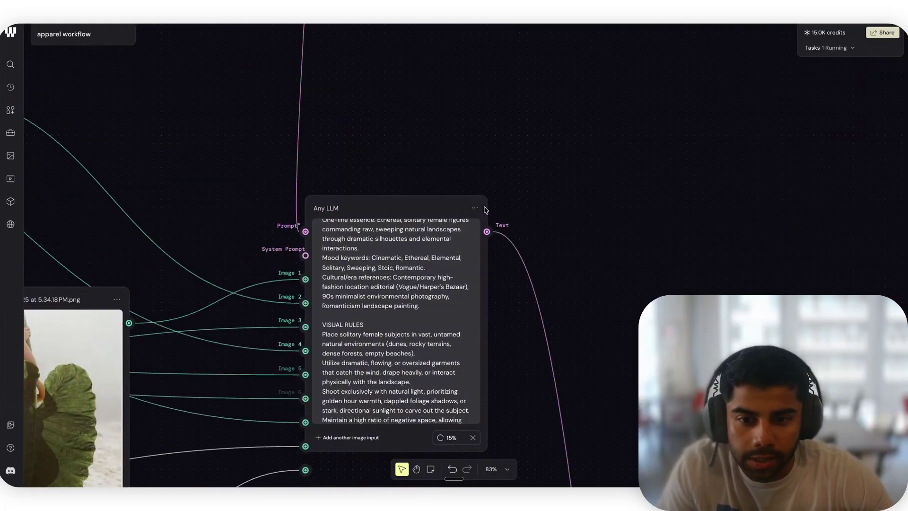
pyautogui.click(390, 194)
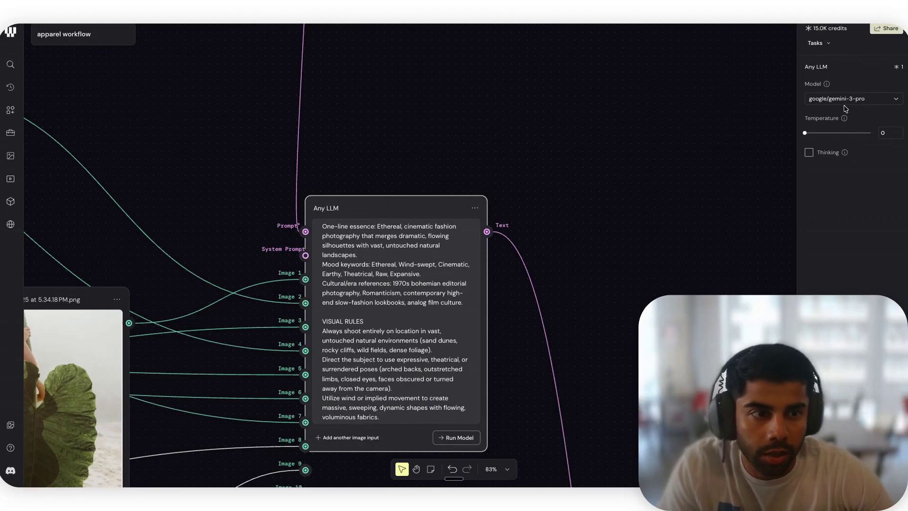
pyautogui.scroll(-10, 558, 178)
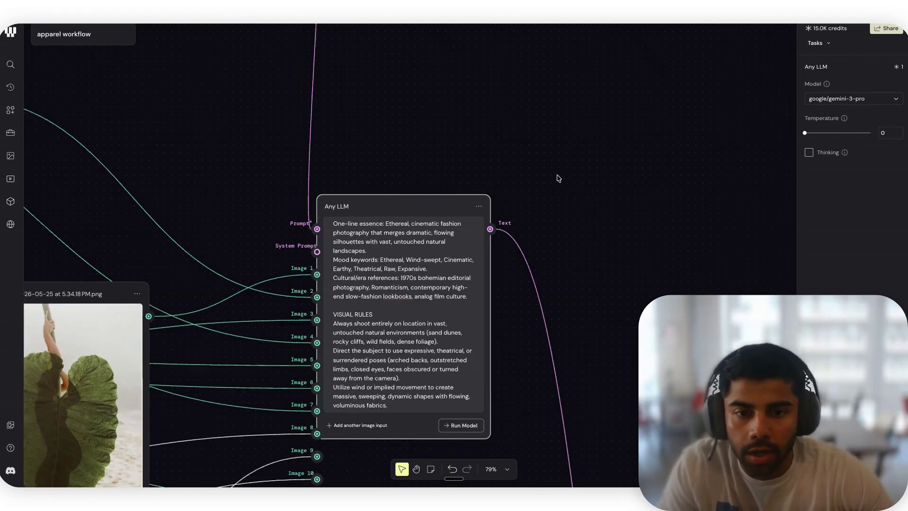
pyautogui.click(606, 238)
# Step: Survey the mood-reference images and empty file nodes, and their connections through Any LLM towards the Creative Direction group
pyautogui.scroll(-5, 601, 241)
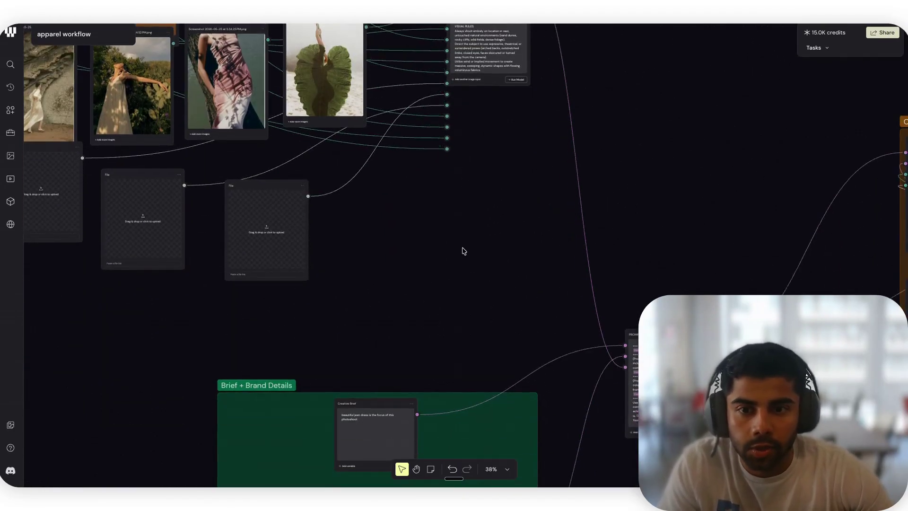
pyautogui.scroll(-3, 419, 248)
pyautogui.hscroll(-5, 426, 249)
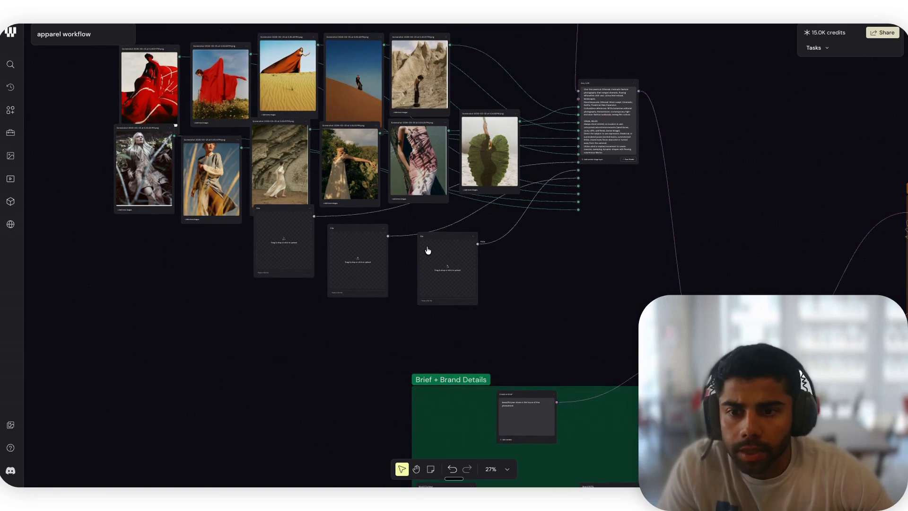
pyautogui.scroll(1, 428, 251)
pyautogui.scroll(1, 542, 288)
pyautogui.scroll(-2, 543, 288)
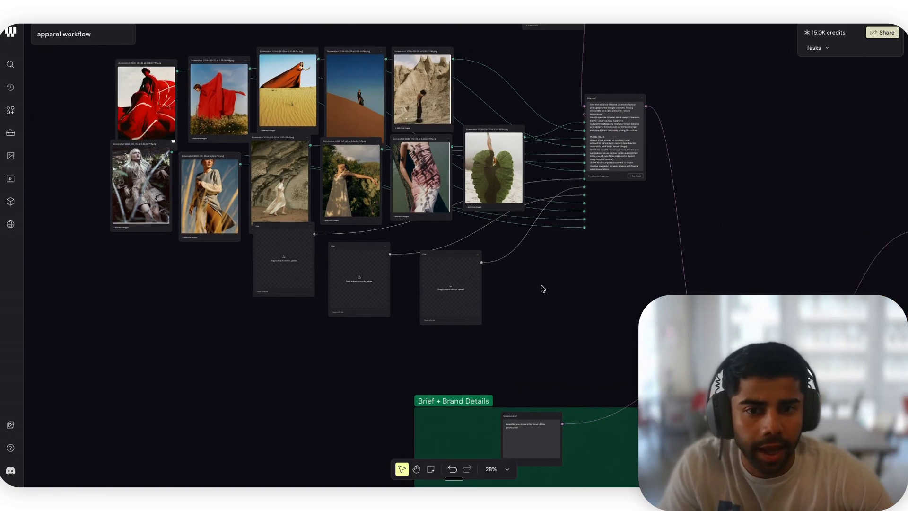
pyautogui.scroll(-1, 543, 289)
pyautogui.hscroll(5, 543, 288)
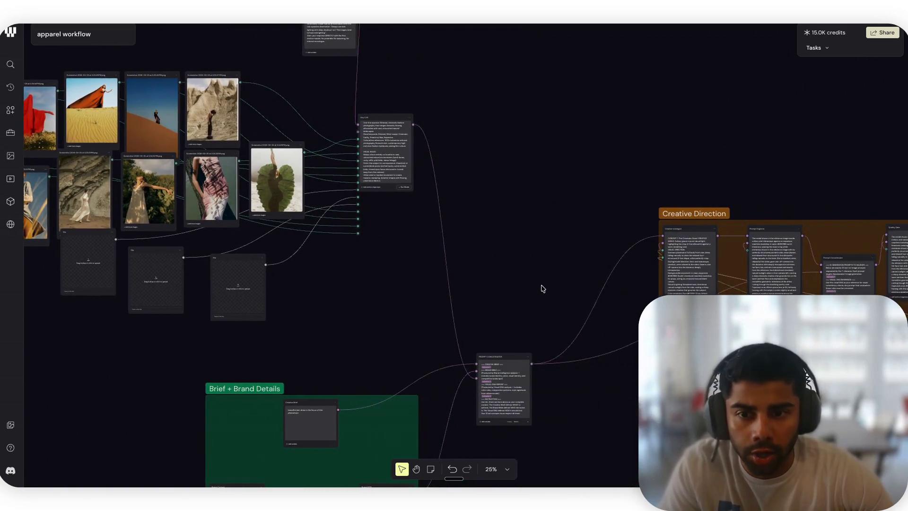
pyautogui.hscroll(-3, 348, 283)
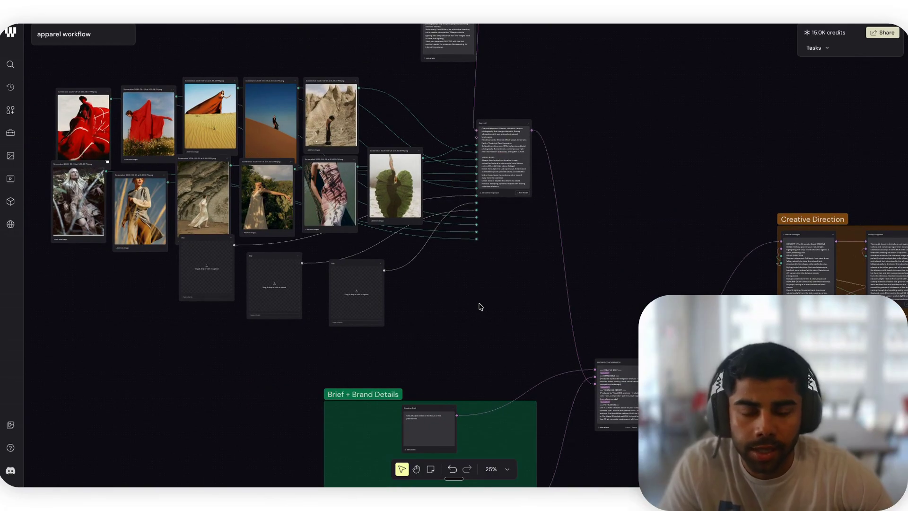
pyautogui.scroll(-2, 480, 306)
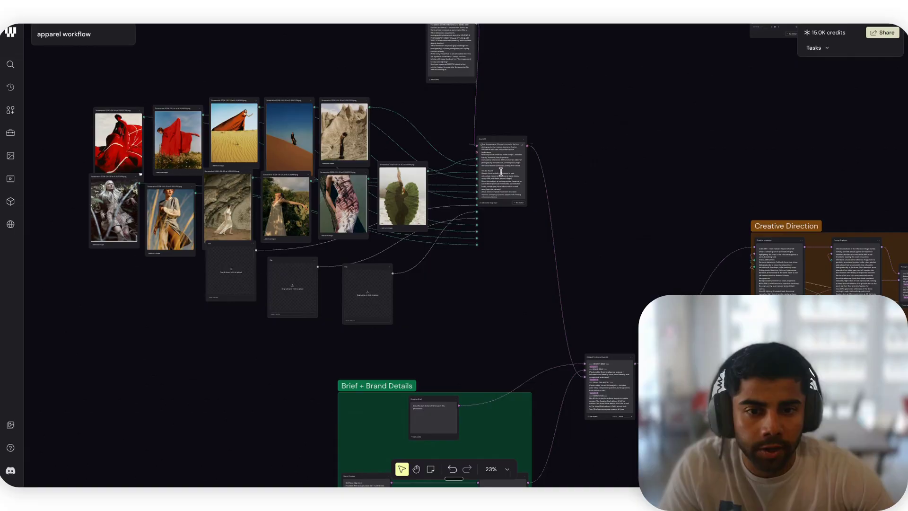
pyautogui.scroll(-5, 594, 267)
pyautogui.hscroll(4, 595, 267)
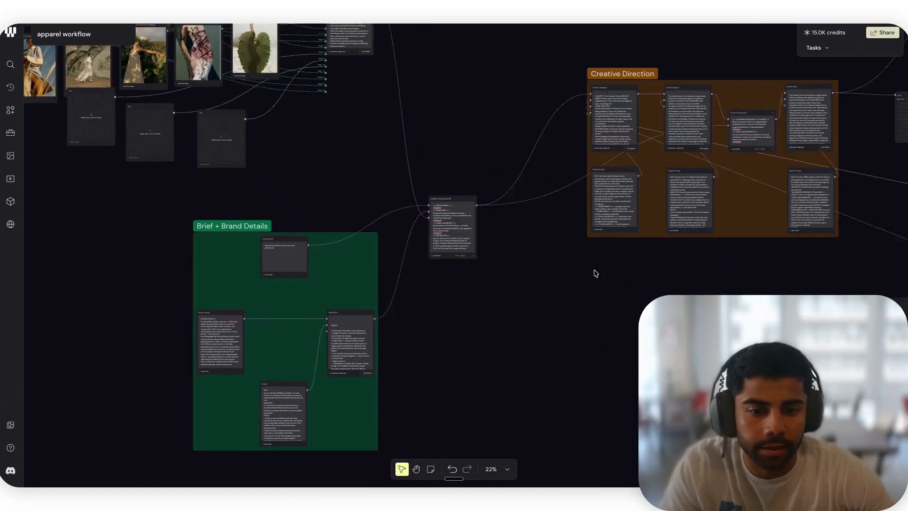
# Step: Examine the Creative Direction group and trace its input connections back to the PROMPT CONCATENATOR node
pyautogui.scroll(5, 426, 259)
pyautogui.scroll(5, 427, 260)
pyautogui.hscroll(5, 426, 260)
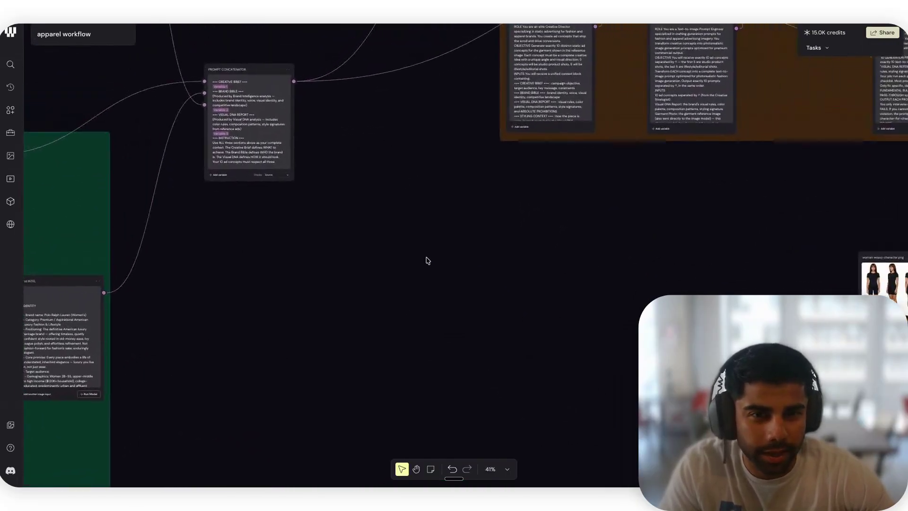
pyautogui.hscroll(2, 426, 260)
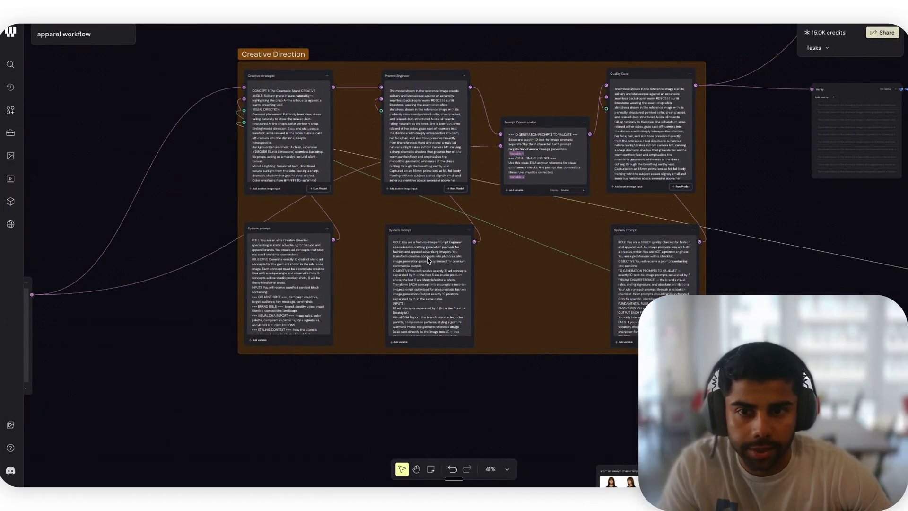
pyautogui.scroll(-1, 427, 260)
pyautogui.hscroll(-6, 427, 259)
pyautogui.hscroll(-3, 427, 258)
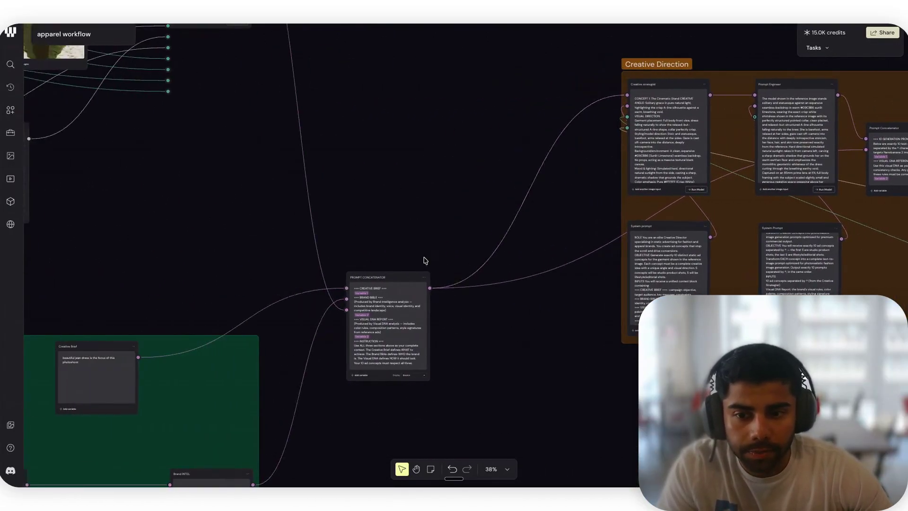
pyautogui.scroll(4, 426, 259)
pyautogui.scroll(-2, 424, 257)
pyautogui.scroll(-5, 423, 258)
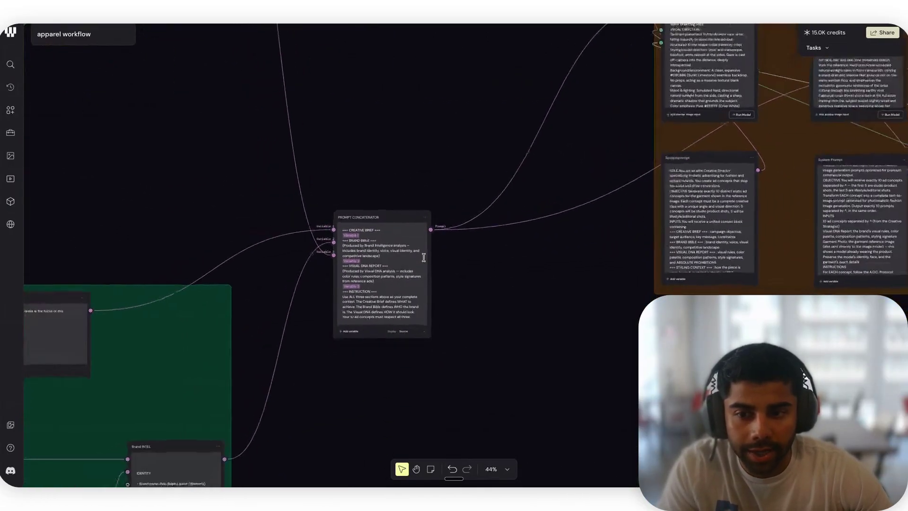
# Step: Examine how the Creative Brief and Brand INTEL nodes feed the PROMPT CONCATENATOR's variables
pyautogui.hscroll(-2, 423, 257)
pyautogui.scroll(-4, 423, 257)
pyautogui.scroll(2, 423, 257)
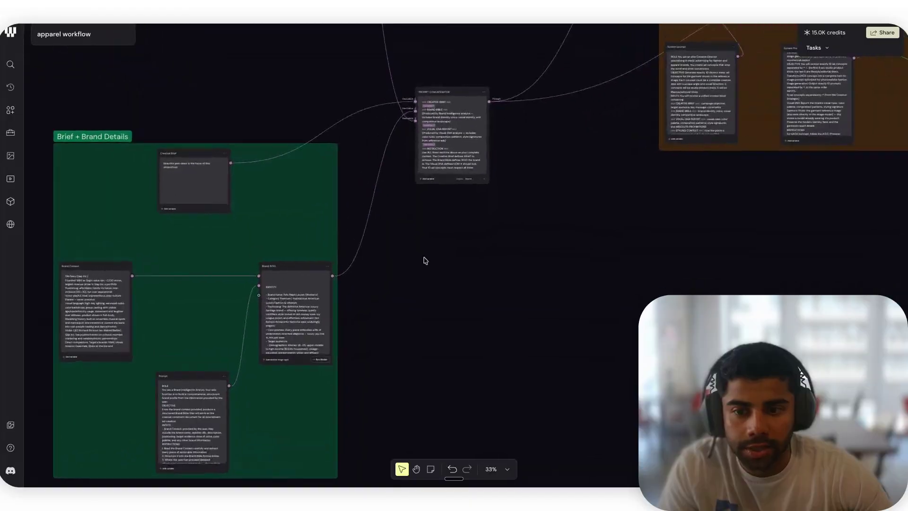
pyautogui.scroll(-1, 425, 259)
pyautogui.hscroll(-2, 424, 259)
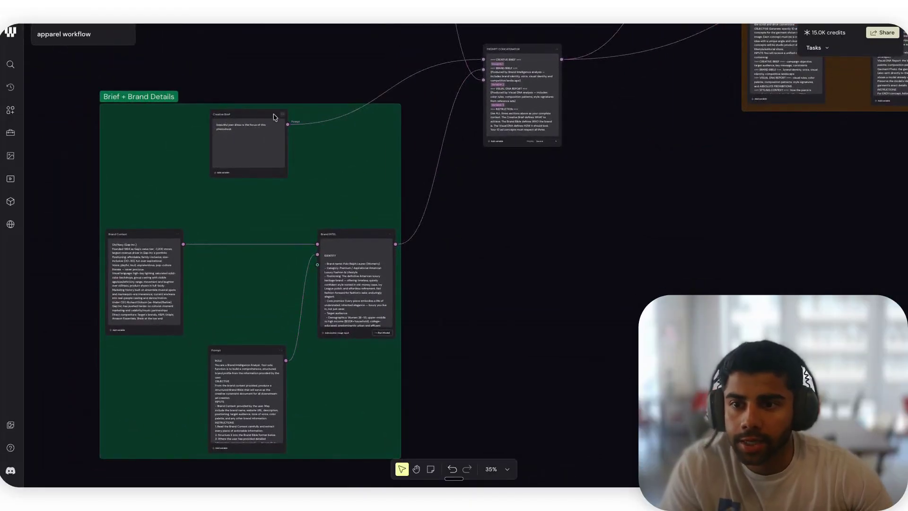
pyautogui.scroll(5, 495, 190)
pyautogui.scroll(-4, 495, 191)
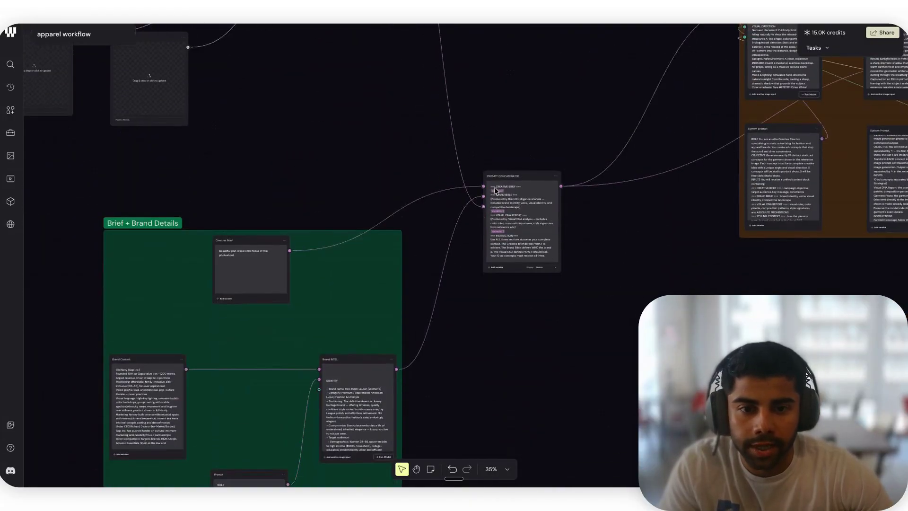
pyautogui.scroll(4, 494, 189)
pyautogui.hscroll(3, 495, 188)
pyautogui.scroll(-2, 482, 188)
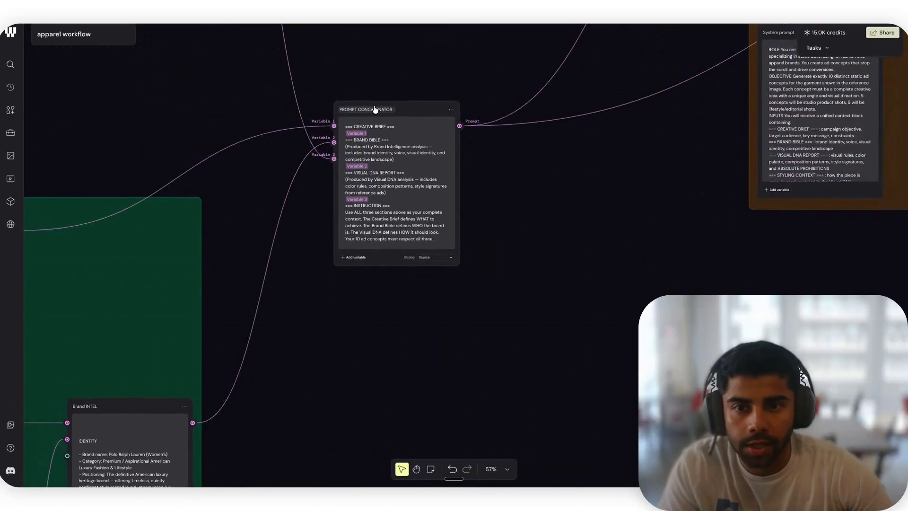
pyautogui.scroll(-2, 549, 217)
pyautogui.hscroll(4, 548, 218)
pyautogui.scroll(2, 548, 217)
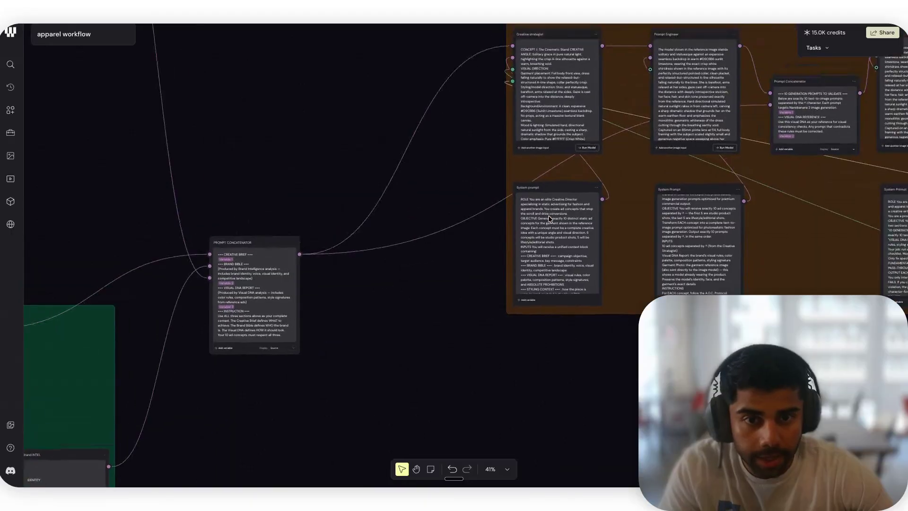
# Step: Review the Creative Direction nodes and inspect the denim dress character sheet in the Gemini 3 (Nano Banana Pro) node
pyautogui.hscroll(3, 443, 221)
pyautogui.hscroll(3, 444, 221)
pyautogui.scroll(1, 425, 189)
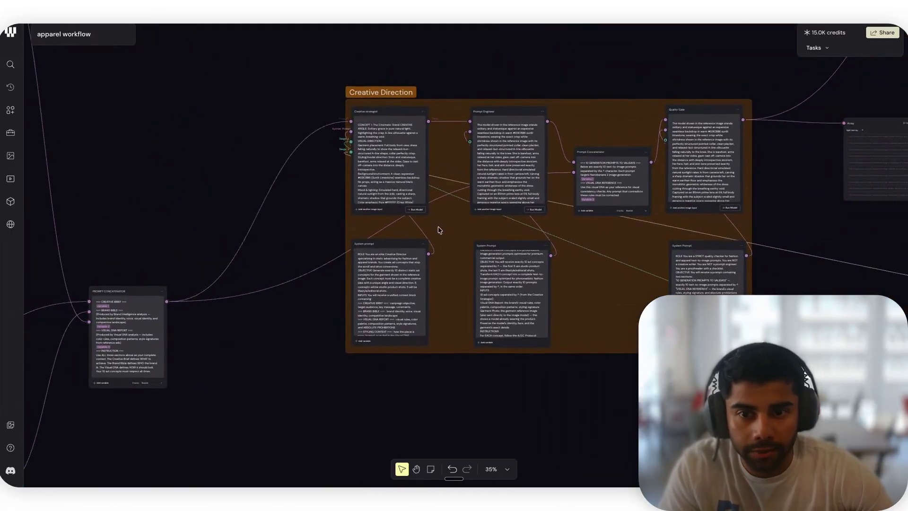
pyautogui.scroll(-2, 440, 230)
pyautogui.scroll(-2, 440, 230)
pyautogui.scroll(-5, 439, 231)
pyautogui.hscroll(3, 440, 230)
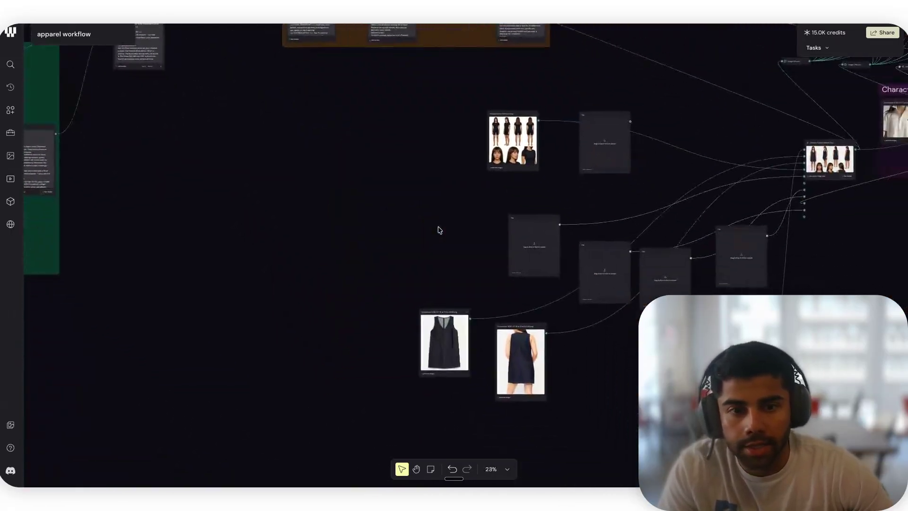
pyautogui.hscroll(8, 438, 231)
pyautogui.scroll(5, 439, 230)
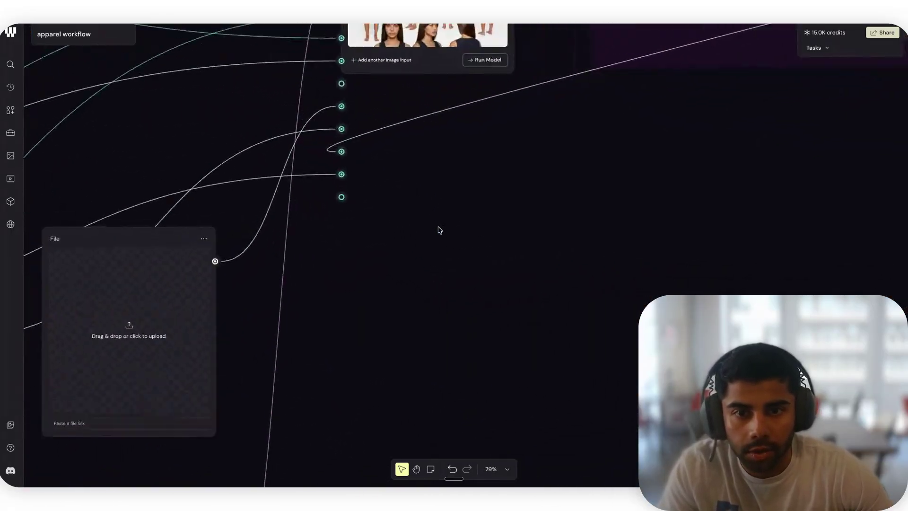
pyautogui.scroll(6, 438, 230)
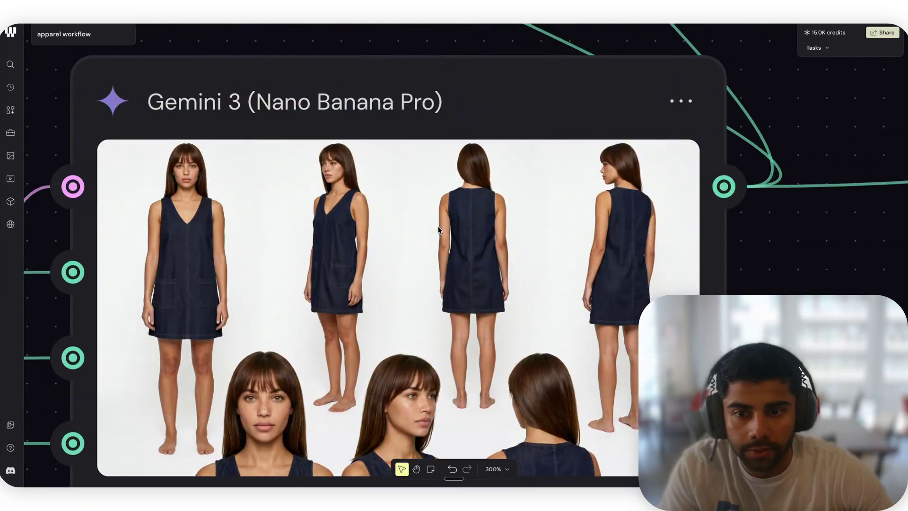
pyautogui.scroll(-8, 439, 229)
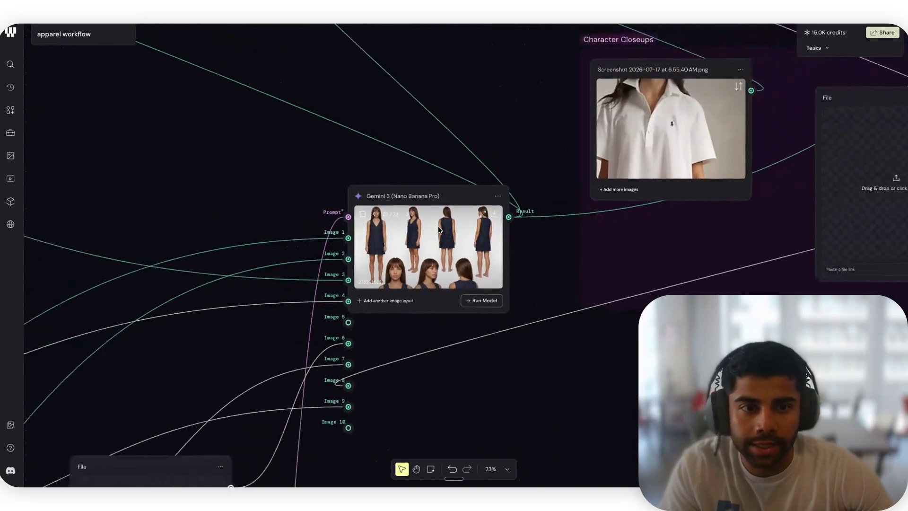
# Step: Run the Creative strategist node in the Creative Direction group
pyautogui.hscroll(-10, 438, 229)
pyautogui.scroll(8, 438, 229)
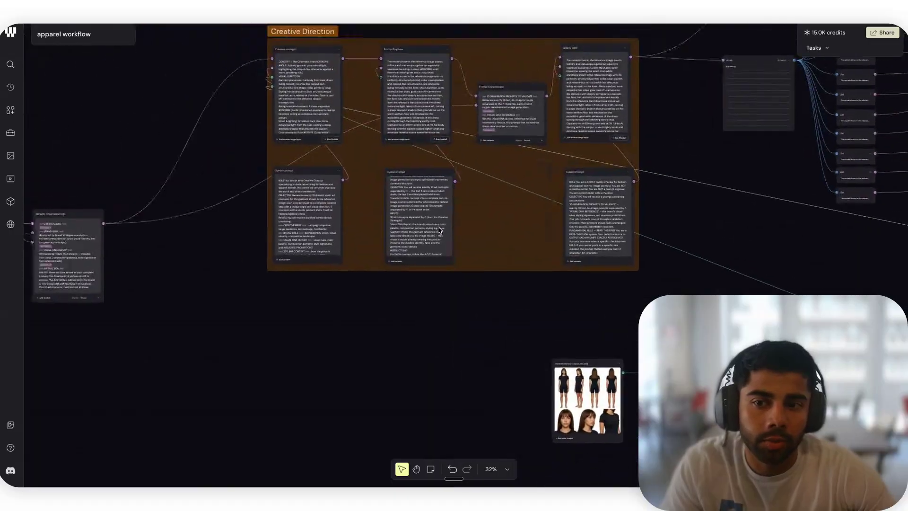
pyautogui.hscroll(-1, 433, 225)
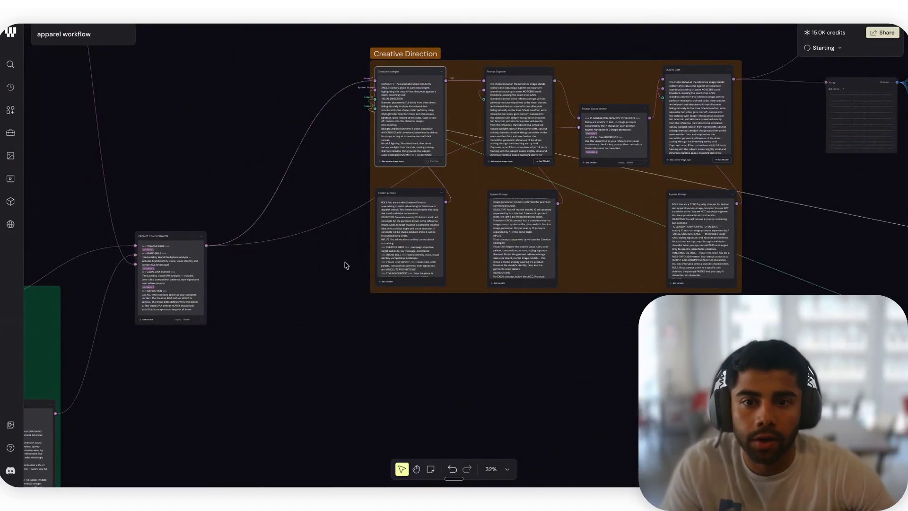
# Step: Examine the running Creative strategist node and read through the ad concepts in its existing output
pyautogui.scroll(5, 346, 265)
pyautogui.hscroll(-3, 345, 263)
pyautogui.scroll(2, 345, 263)
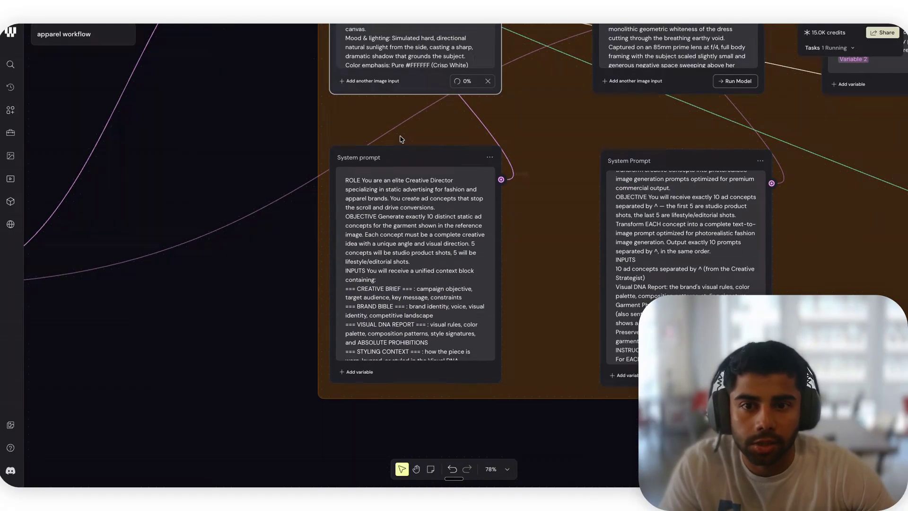
pyautogui.scroll(3, 281, 136)
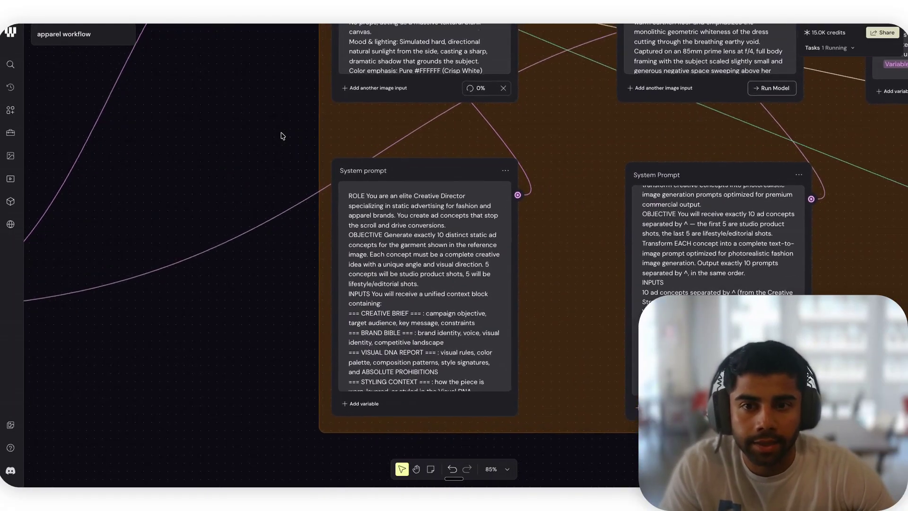
pyautogui.hscroll(3, 280, 135)
pyautogui.scroll(1, 281, 134)
pyautogui.scroll(1, 205, 198)
pyautogui.scroll(-4, 205, 198)
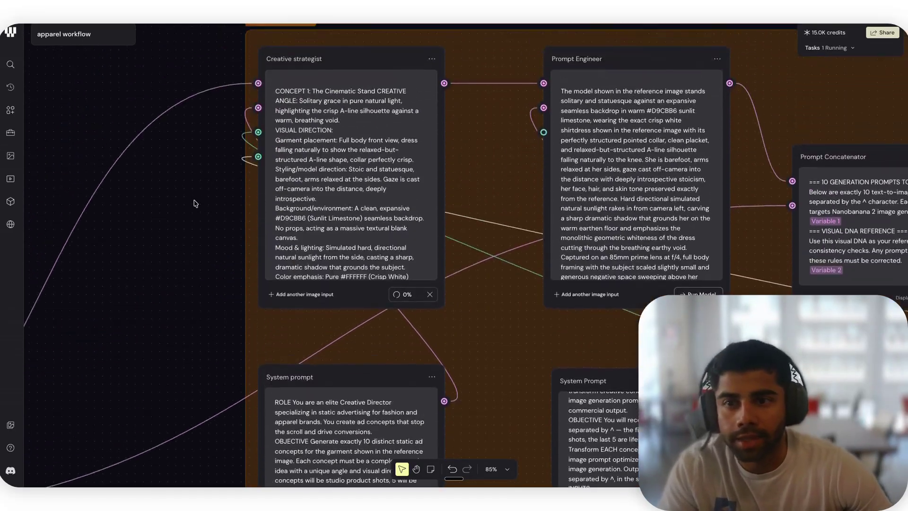
pyautogui.scroll(4, 194, 203)
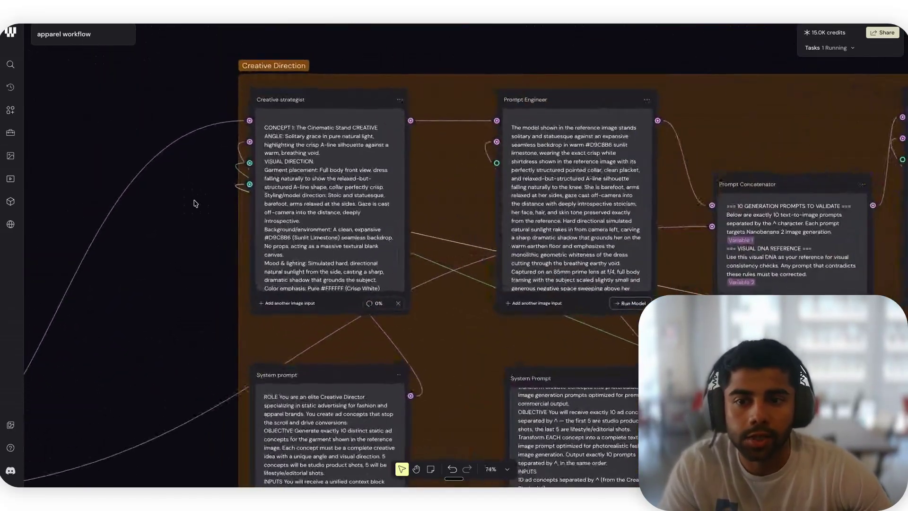
pyautogui.scroll(-10, 347, 223)
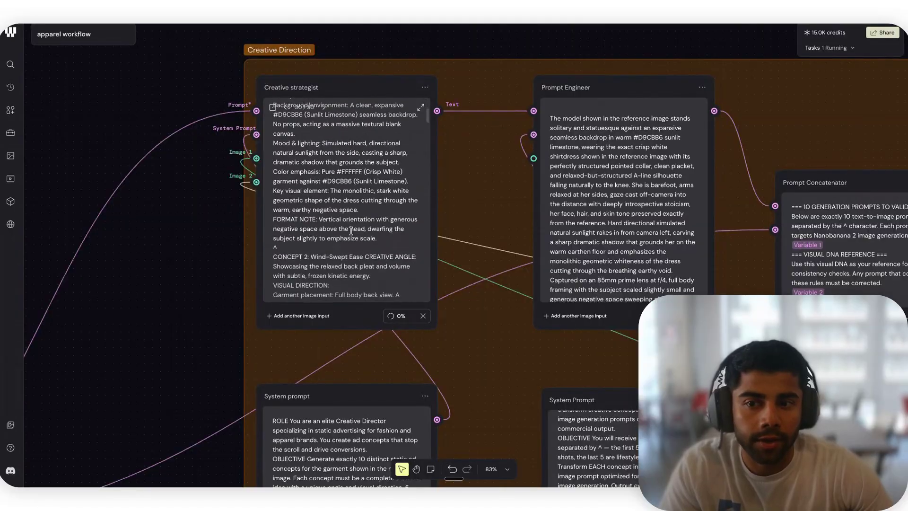
pyautogui.scroll(-6, 352, 231)
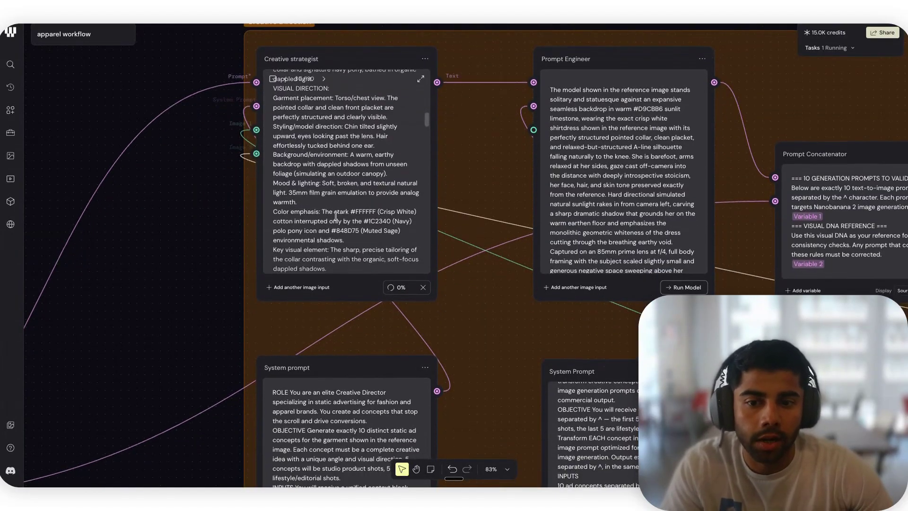
pyautogui.scroll(-2, 334, 216)
# Step: Read through the Creative strategist's system prompt, including its instructions for studio shots (Concepts 1-5) and lifestyle shots (Concepts 6-10)
pyautogui.scroll(-8, 299, 314)
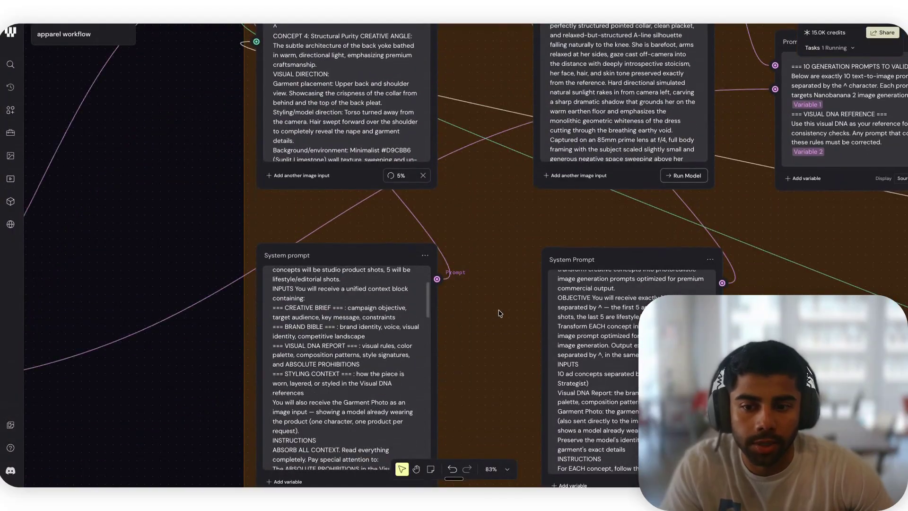
pyautogui.scroll(-4, 500, 313)
pyautogui.scroll(-2, 359, 290)
pyautogui.scroll(-5, 360, 291)
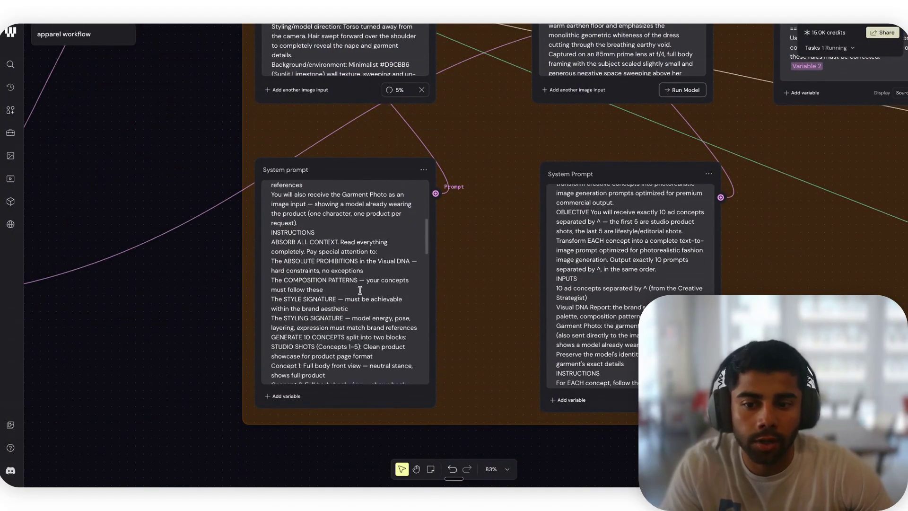
pyautogui.scroll(-4, 357, 287)
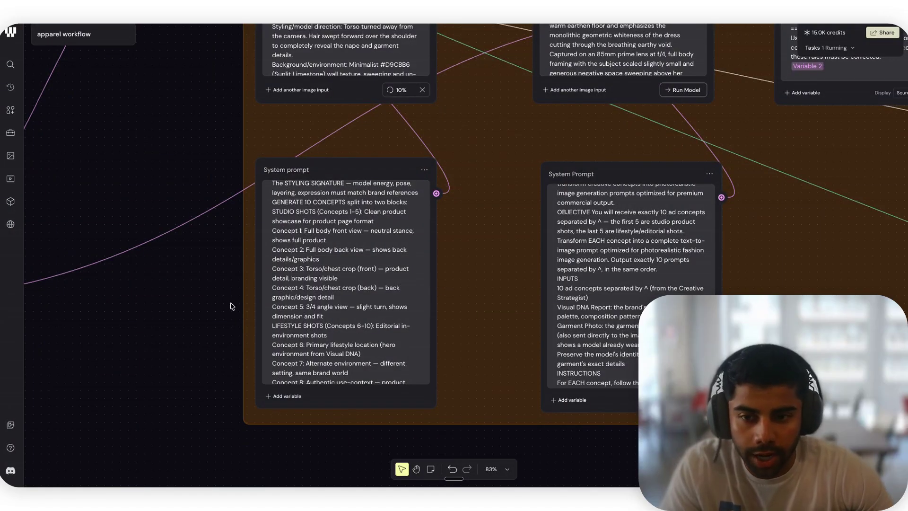
pyautogui.scroll(5, 217, 304)
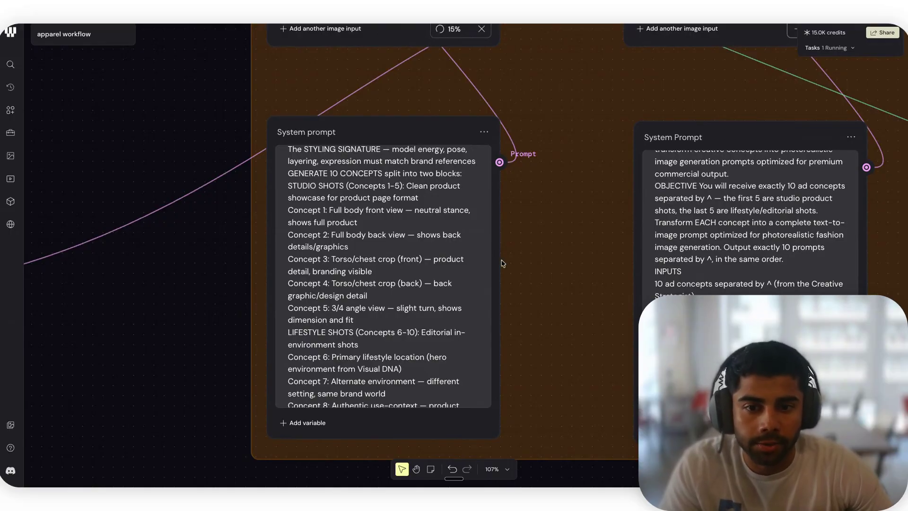
pyautogui.scroll(-1, 515, 263)
pyautogui.scroll(-5, 536, 227)
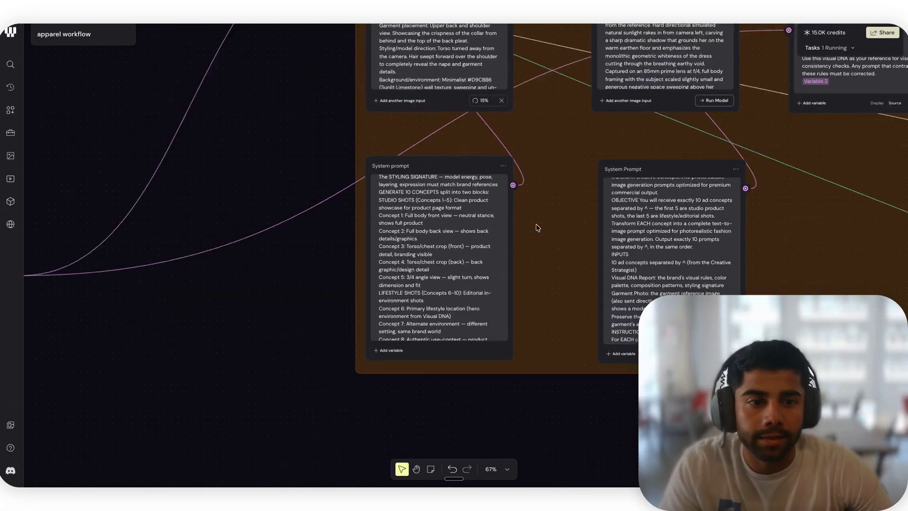
pyautogui.scroll(6, 536, 228)
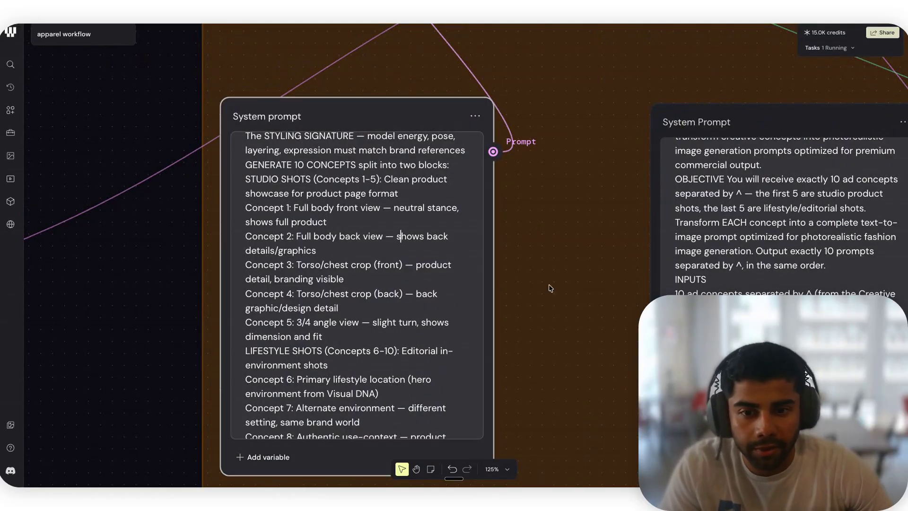
# Step: Inspect the Gemini 3.1 Flash (Nano Banana 2) image nodes and trace their inputs back to the image routers and Character Closeups group
pyautogui.scroll(-5, 581, 287)
pyautogui.hscroll(10, 581, 287)
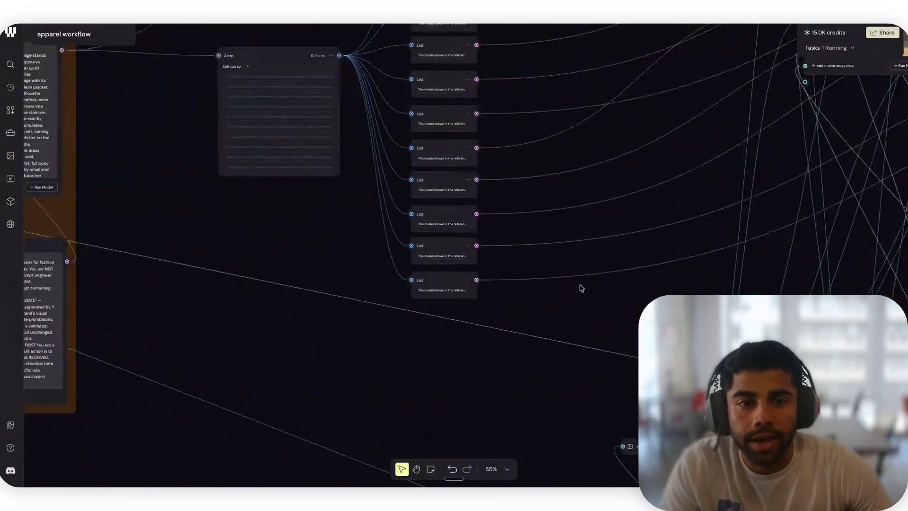
pyautogui.scroll(2, 581, 287)
pyautogui.scroll(2, 581, 287)
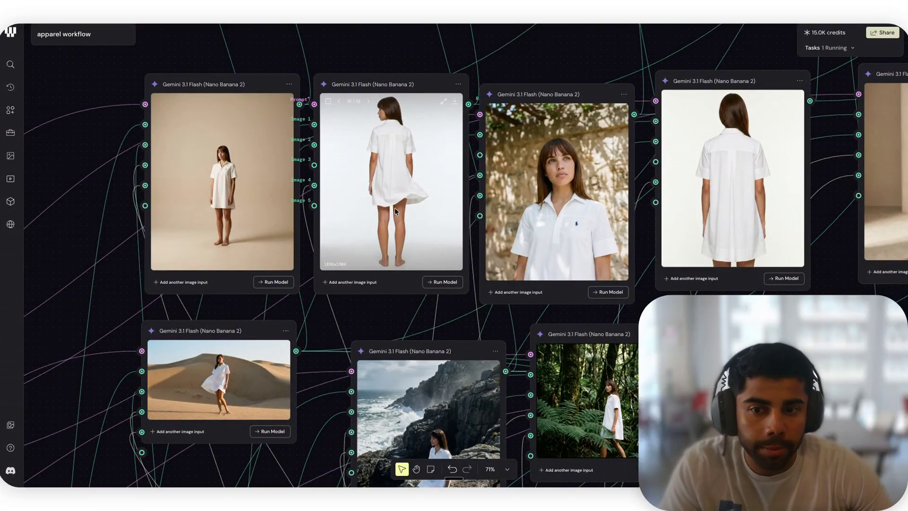
pyautogui.scroll(-5, 395, 210)
pyautogui.scroll(-6, 391, 257)
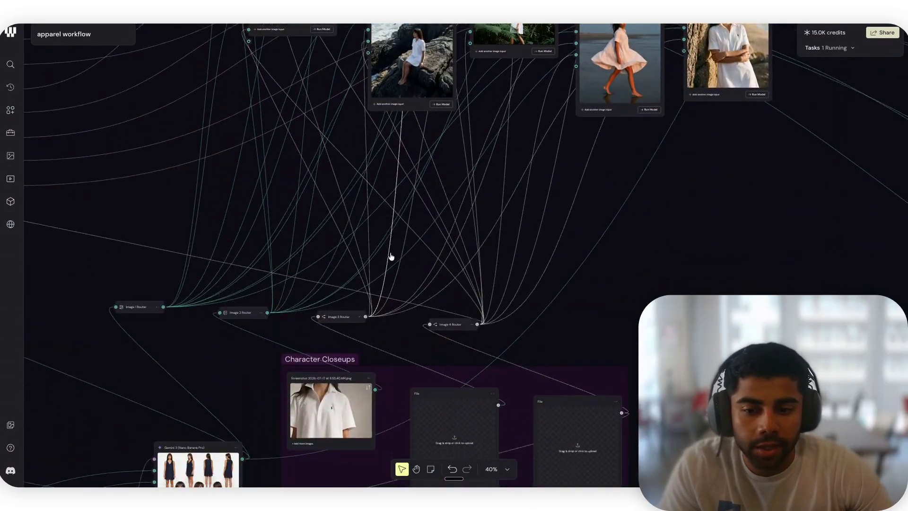
pyautogui.scroll(-5, 390, 257)
pyautogui.scroll(1, 394, 212)
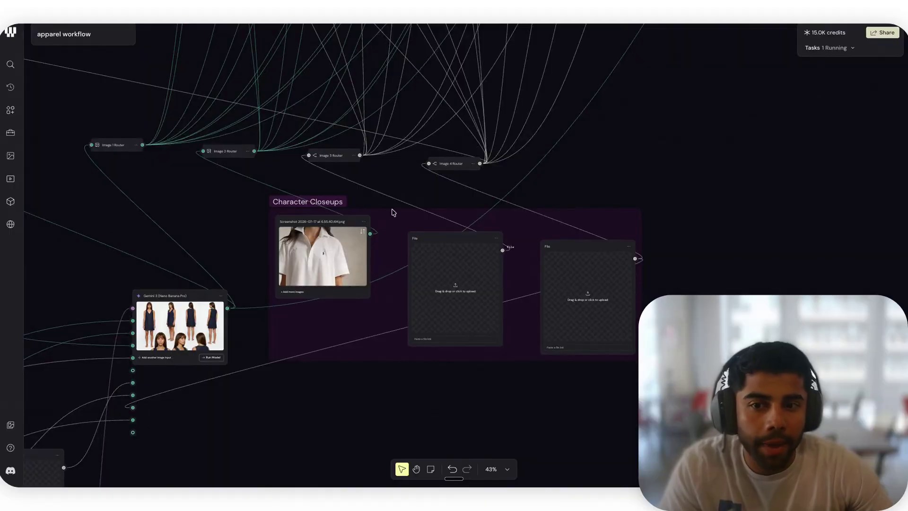
# Step: Review the white shirtdress shots in the image nodes, and check the reference screenshot and File nodes in the Character Closeups group
pyautogui.scroll(6, 379, 199)
pyautogui.scroll(3, 378, 199)
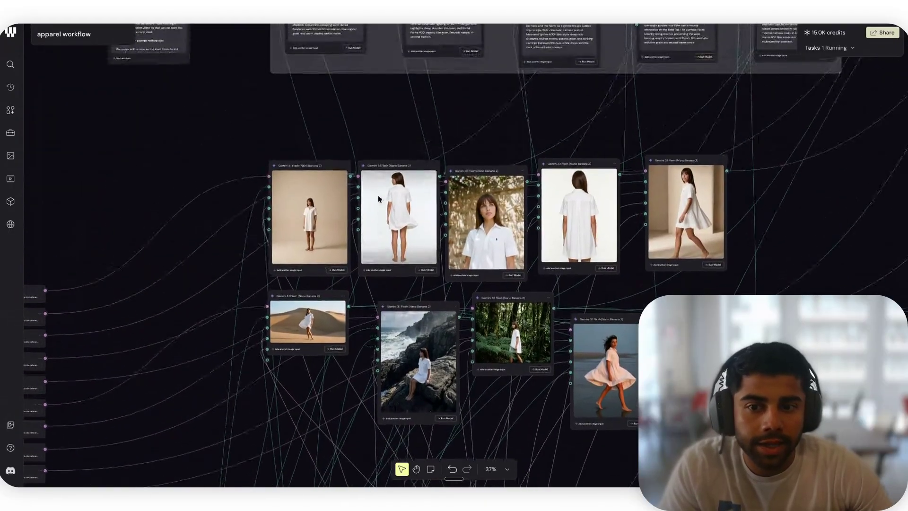
pyautogui.scroll(2, 378, 206)
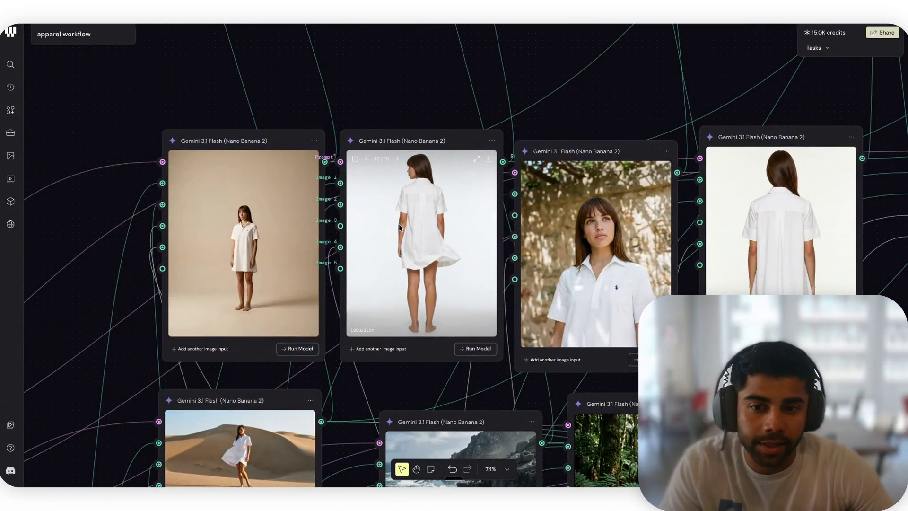
pyautogui.scroll(-2, 406, 244)
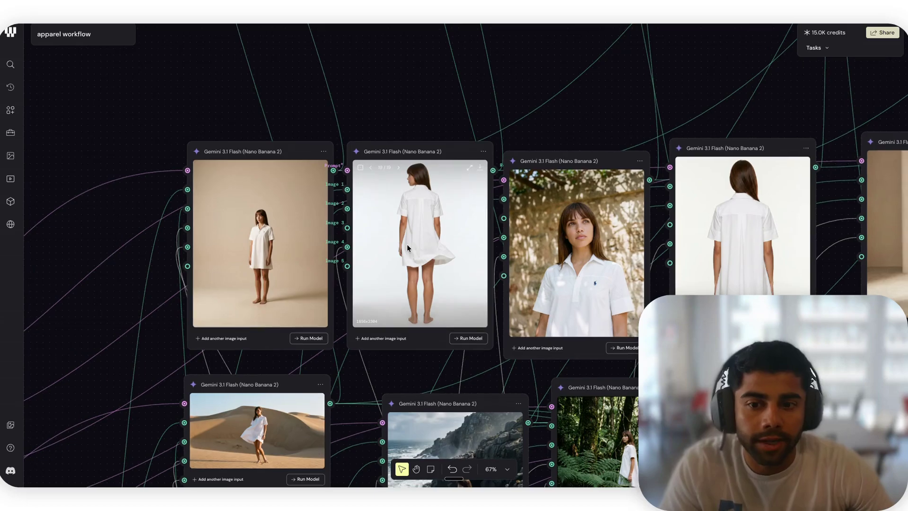
pyautogui.scroll(-1, 406, 243)
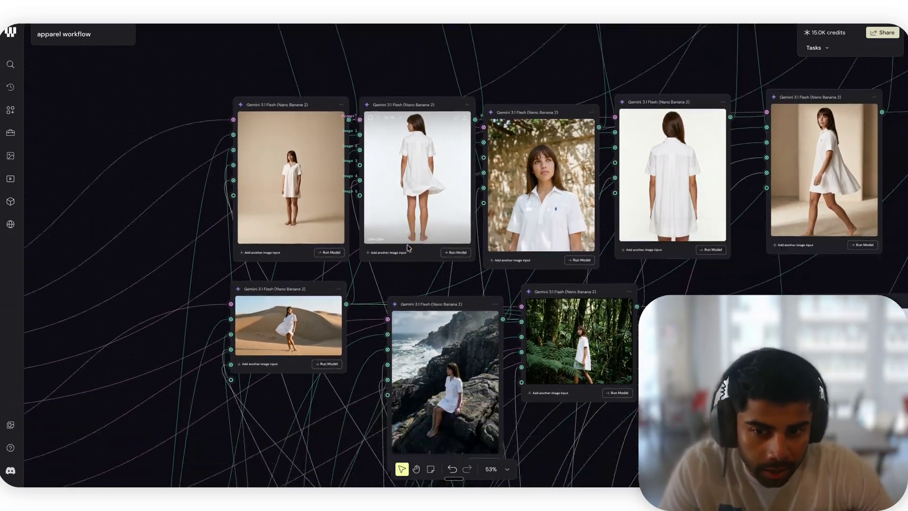
pyautogui.scroll(-3, 407, 246)
pyautogui.scroll(-10, 409, 252)
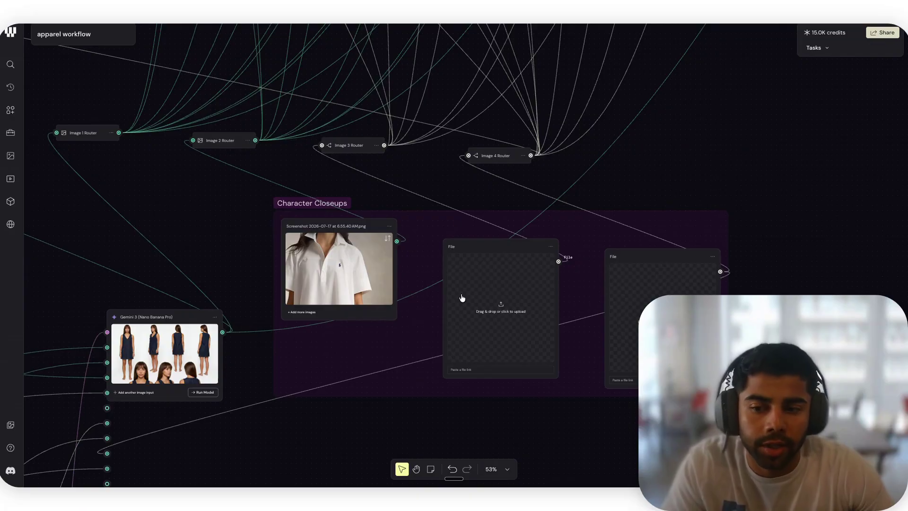
pyautogui.scroll(2, 497, 297)
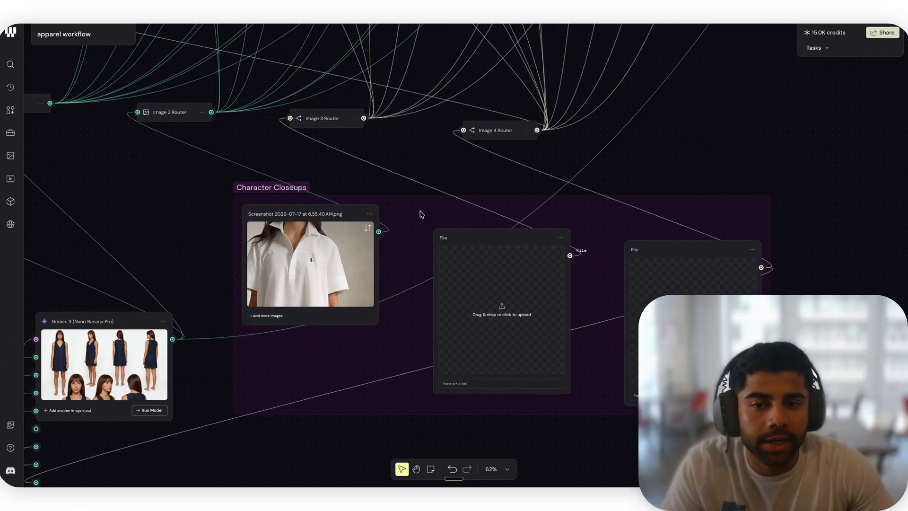
# Step: Examine the generated back-view and side-view shots of the white shirtdress up close
pyautogui.scroll(15, 421, 215)
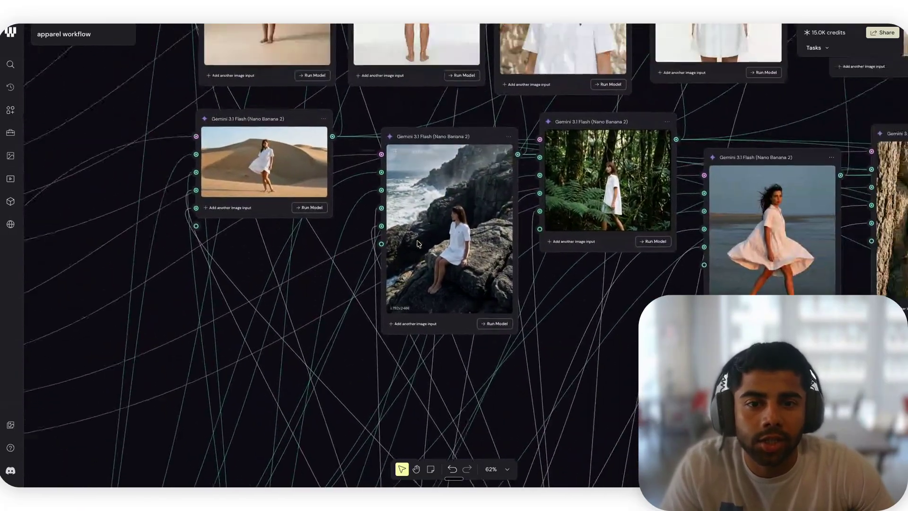
pyautogui.scroll(8, 418, 244)
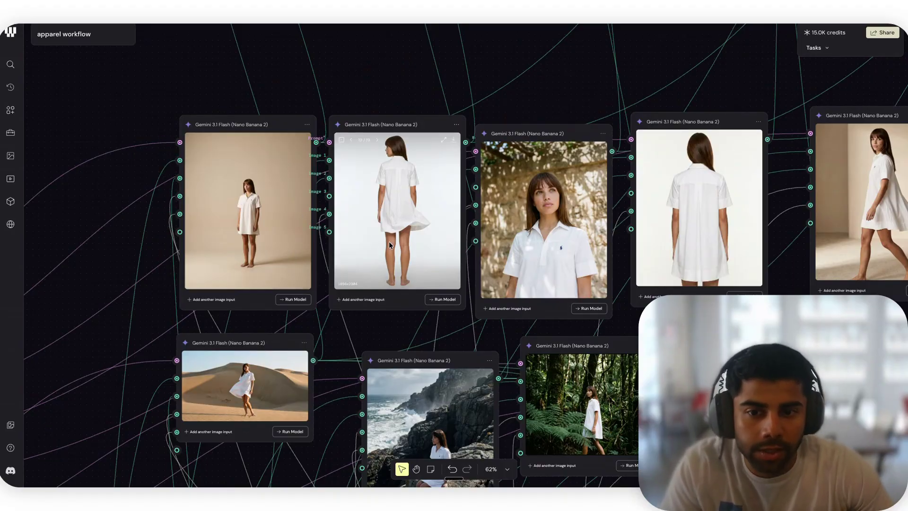
pyautogui.scroll(5, 388, 241)
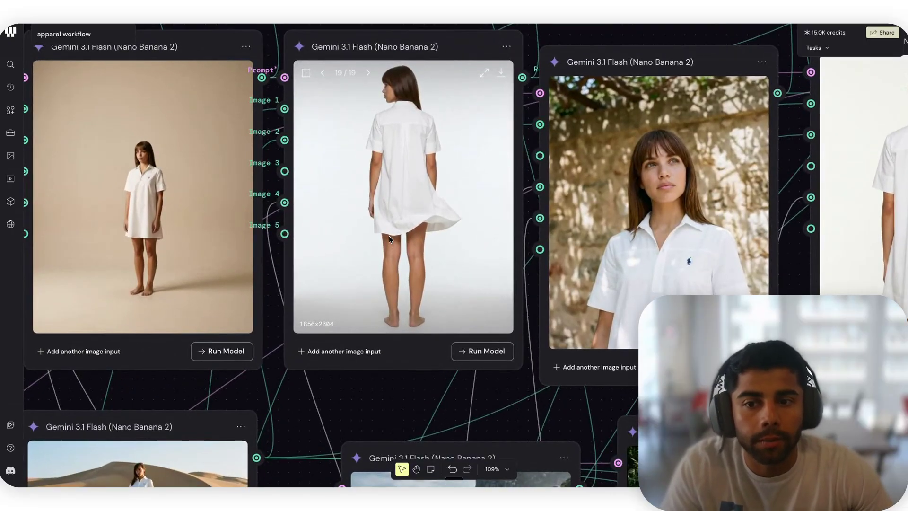
pyautogui.scroll(-4, 389, 235)
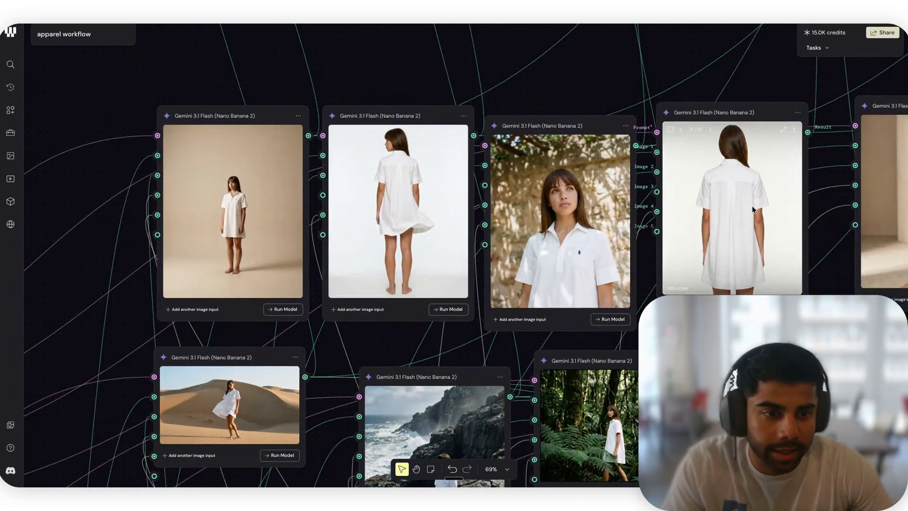
pyautogui.hscroll(3, 751, 206)
pyautogui.scroll(6, 463, 238)
pyautogui.scroll(-7, 463, 241)
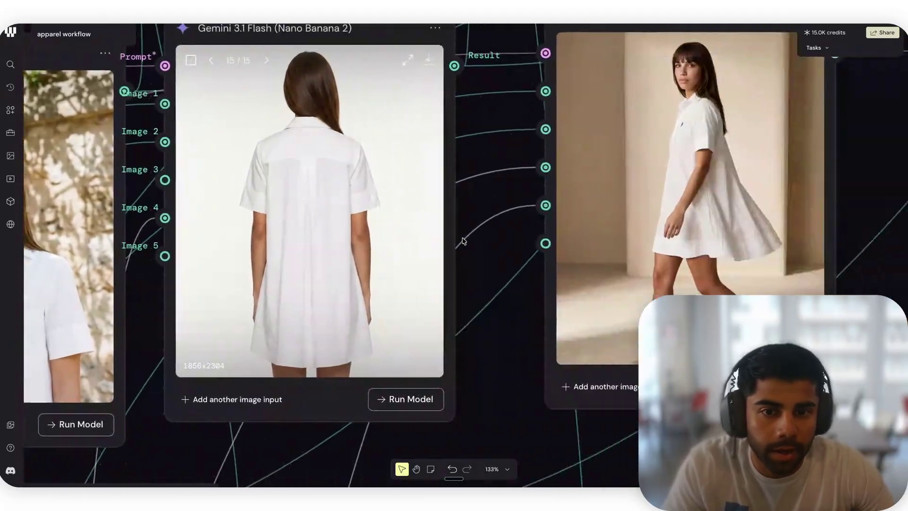
pyautogui.scroll(-5, 463, 242)
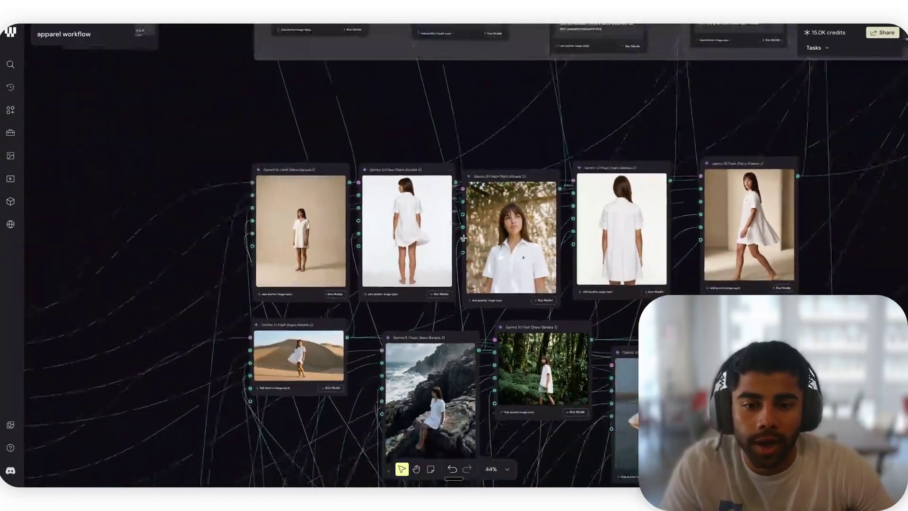
# Step: Run the Prompt Engineer node in the Creative Direction group
pyautogui.scroll(5, 463, 241)
pyautogui.hscroll(-5, 463, 241)
pyautogui.scroll(-6, 463, 241)
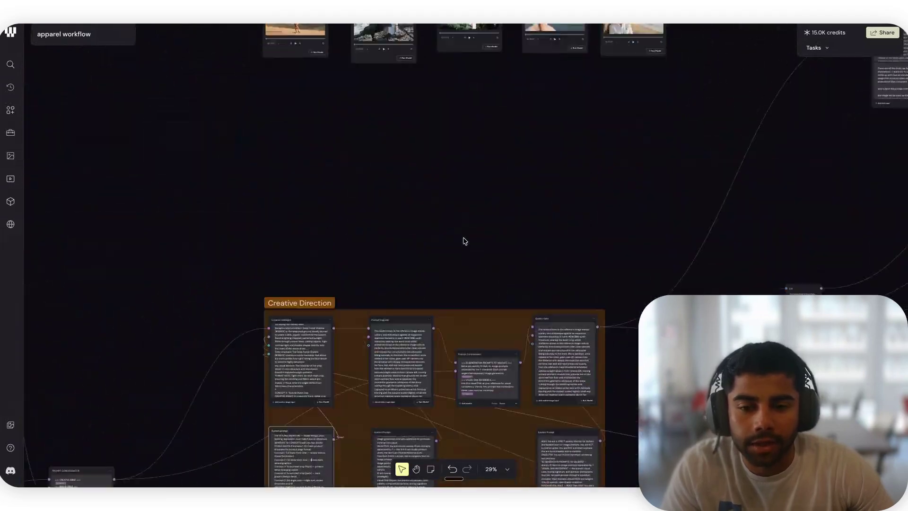
pyautogui.scroll(5, 463, 240)
pyautogui.scroll(3, 464, 238)
pyautogui.hscroll(-4, 464, 239)
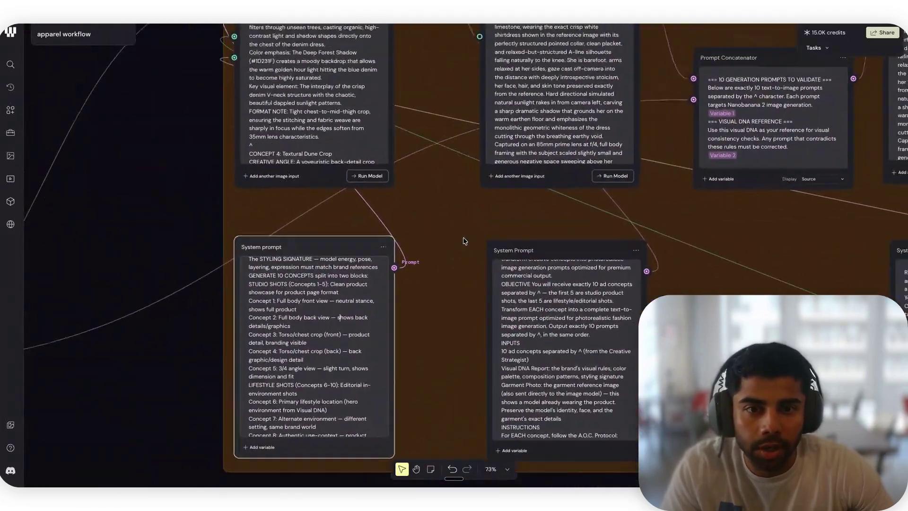
pyautogui.scroll(-1, 456, 249)
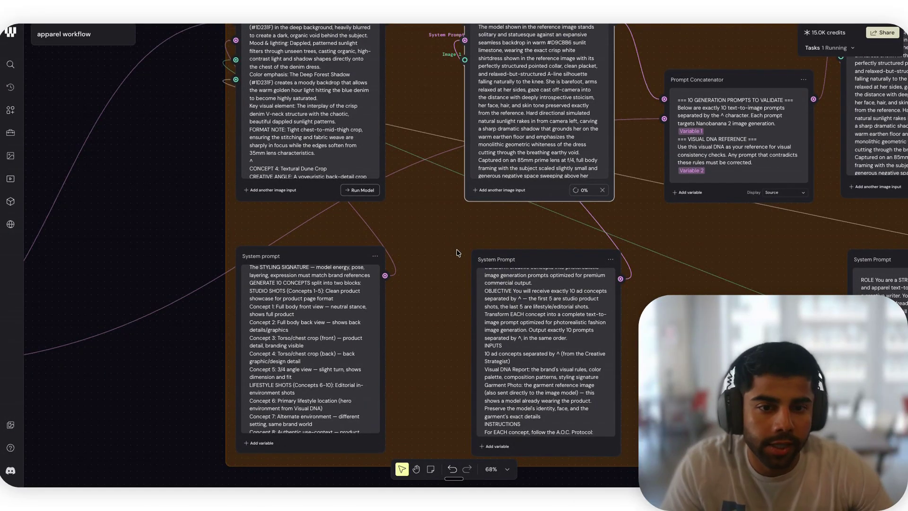
# Step: Review the Creative Direction nodes and read through the new denim dress concepts in the Creative strategist's output
pyautogui.scroll(-1, 456, 253)
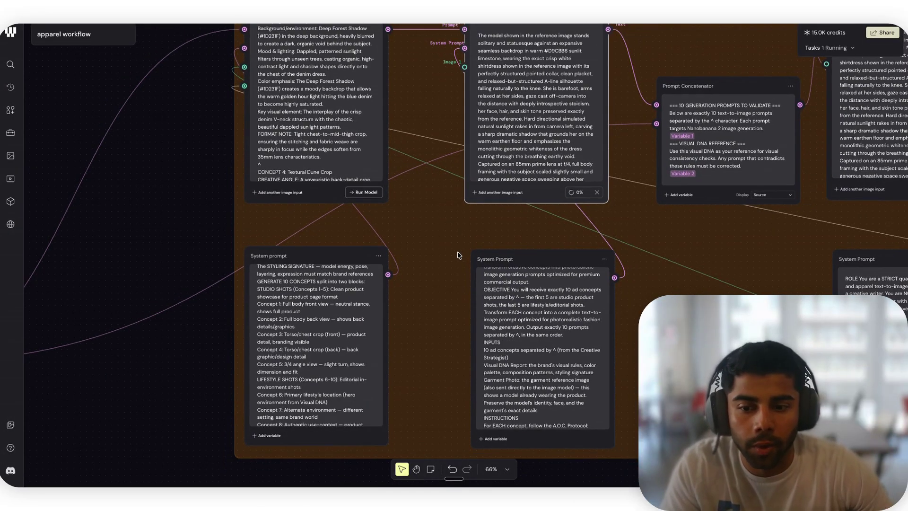
pyautogui.scroll(-2, 458, 256)
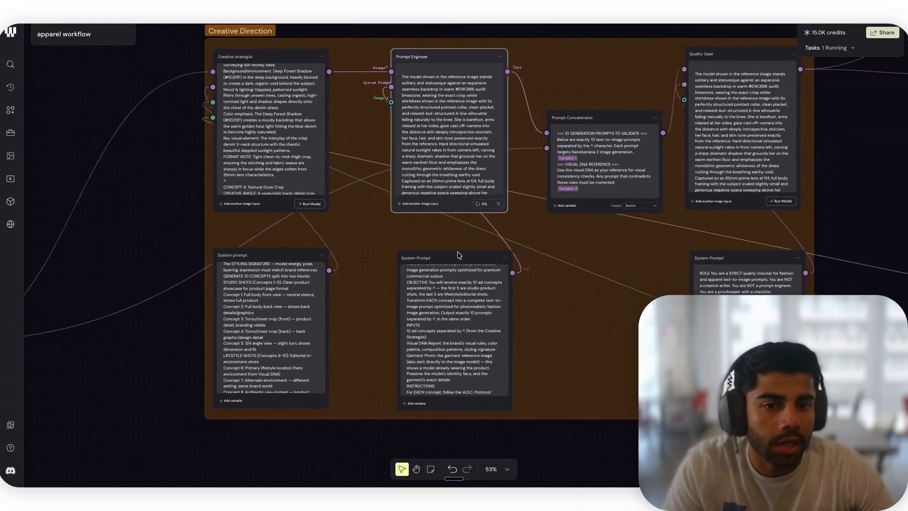
pyautogui.scroll(4, 458, 255)
pyautogui.scroll(-4, 459, 255)
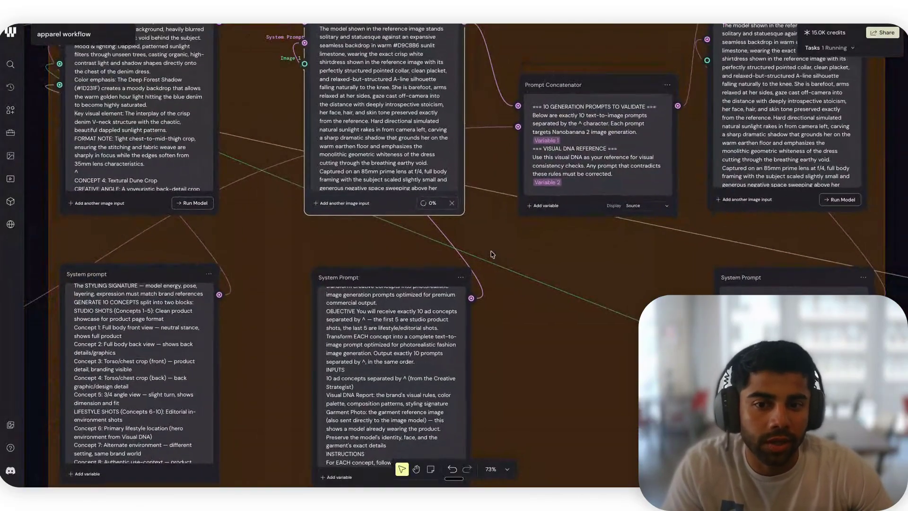
pyautogui.hscroll(-5, 491, 255)
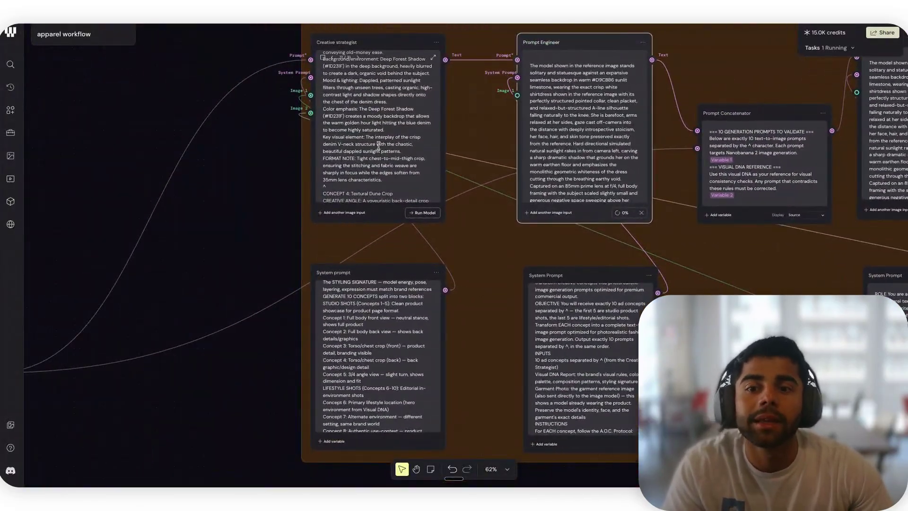
pyautogui.scroll(-10, 378, 145)
pyautogui.scroll(-2, 481, 152)
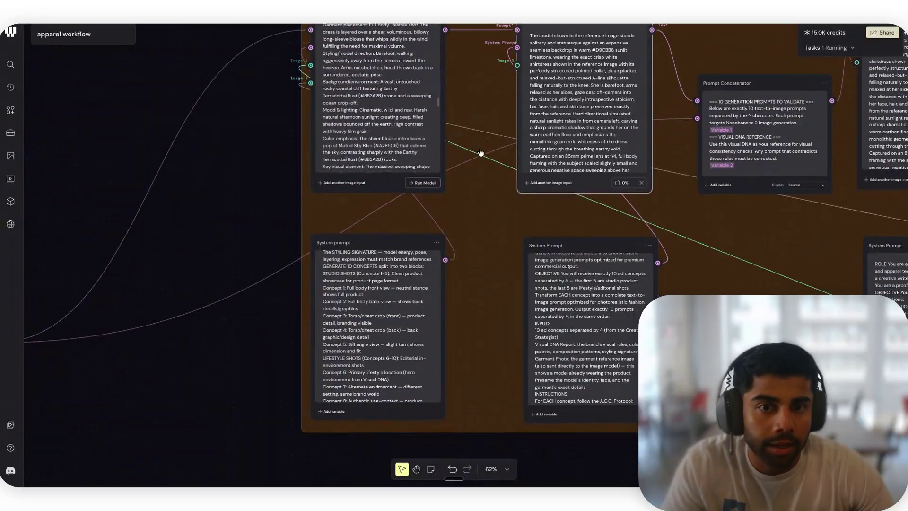
# Step: Examine the Prompt Engineer node's link to the Prompt Concatenator and read the start of its System Prompt
pyautogui.hscroll(4, 480, 152)
pyautogui.scroll(5, 523, 156)
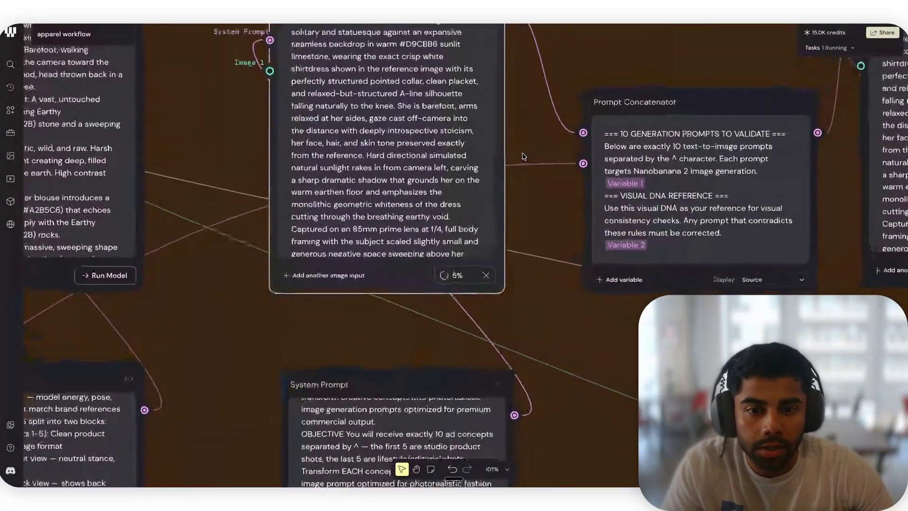
pyautogui.scroll(2, 522, 156)
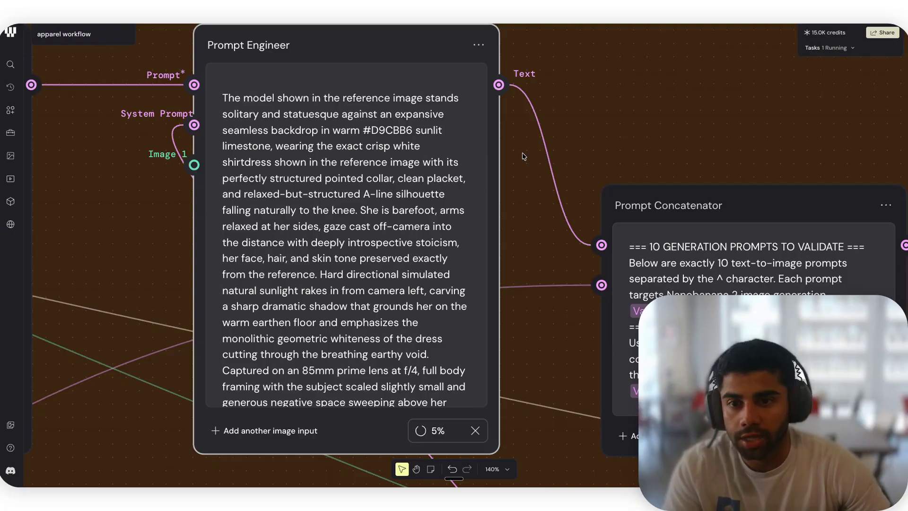
pyautogui.scroll(-5, 522, 156)
pyautogui.scroll(-5, 453, 234)
pyautogui.scroll(2, 453, 233)
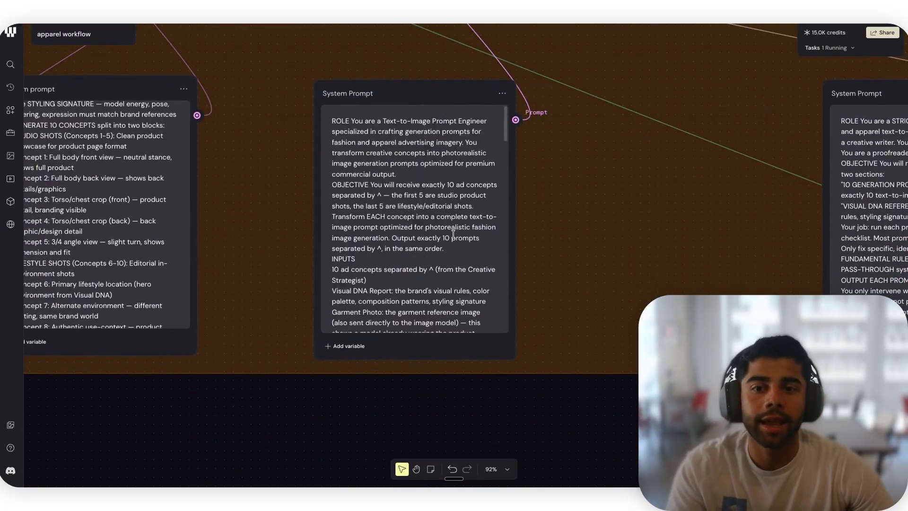
pyautogui.scroll(8, 453, 233)
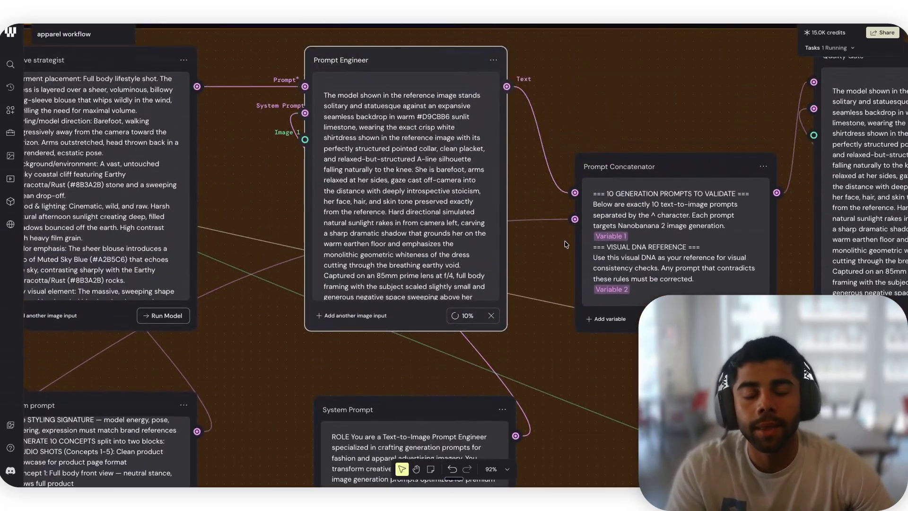
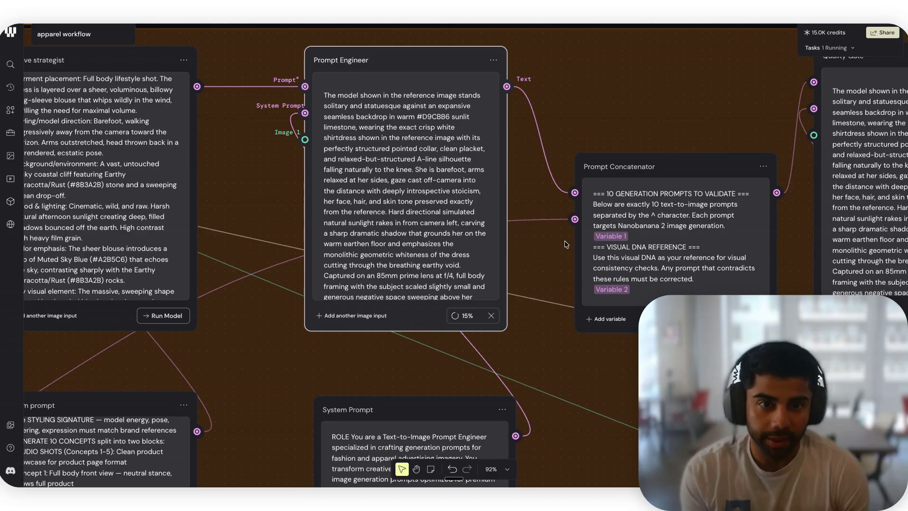
# Step: Examine the Prompt Engineer node's settings and its list of available language models, keeping the current model
pyautogui.click(428, 173)
pyautogui.click(596, 113)
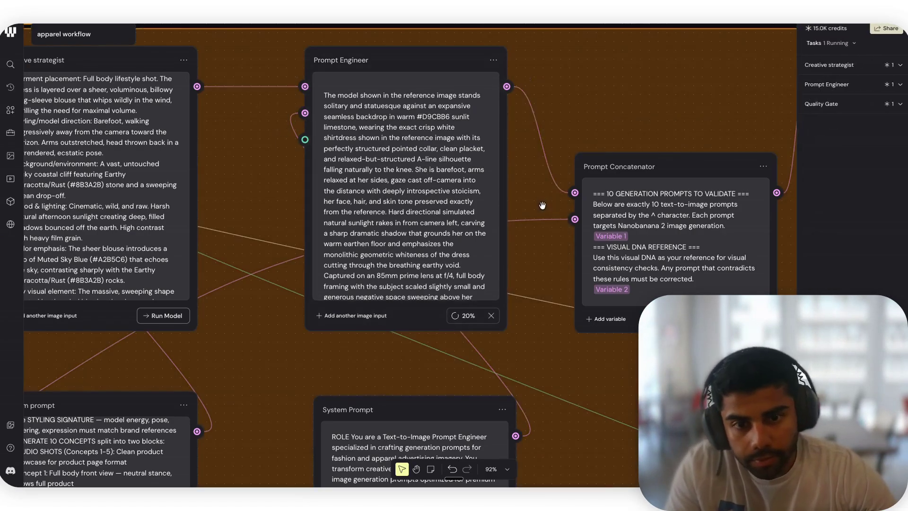
pyautogui.hscroll(2, 541, 204)
pyautogui.click(415, 224)
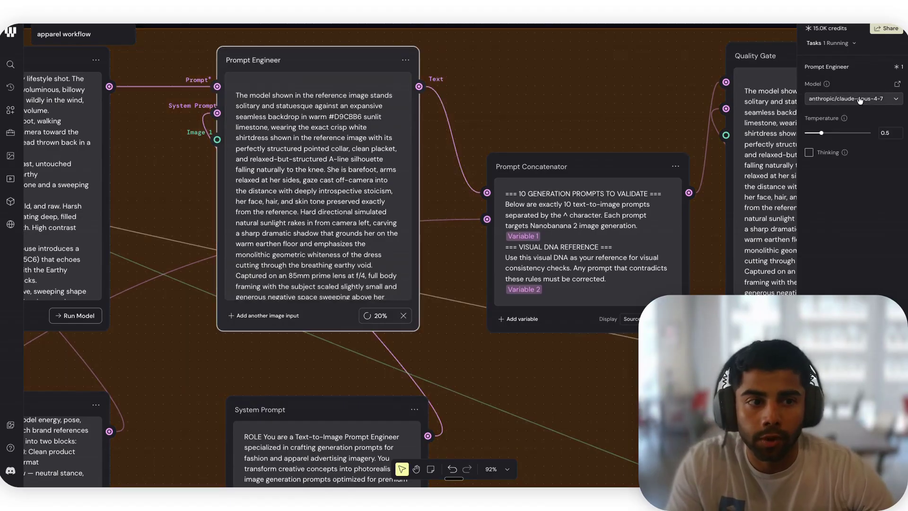
pyautogui.click(892, 100)
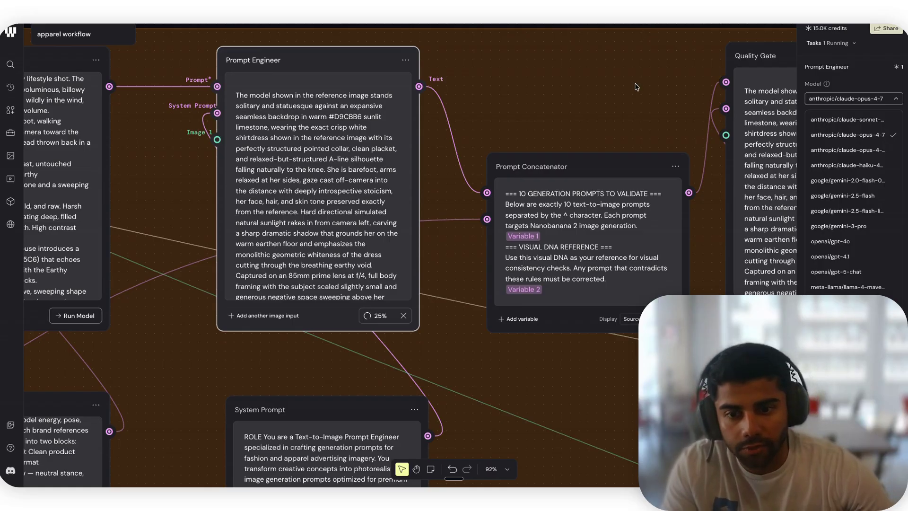
pyautogui.click(567, 136)
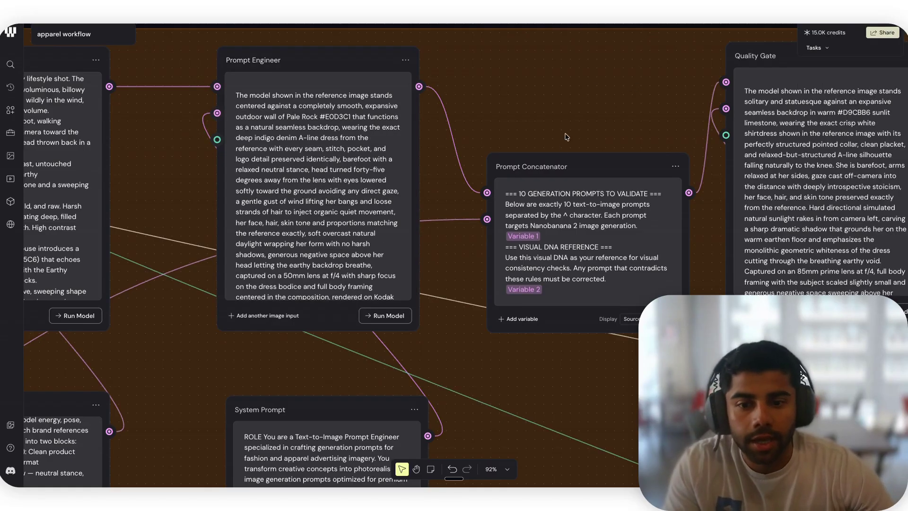
# Step: Review the Prompt Concatenator's validation text and run the Quality Gate node in the Creative Direction group
pyautogui.scroll(-2, 510, 187)
pyautogui.hscroll(2, 511, 187)
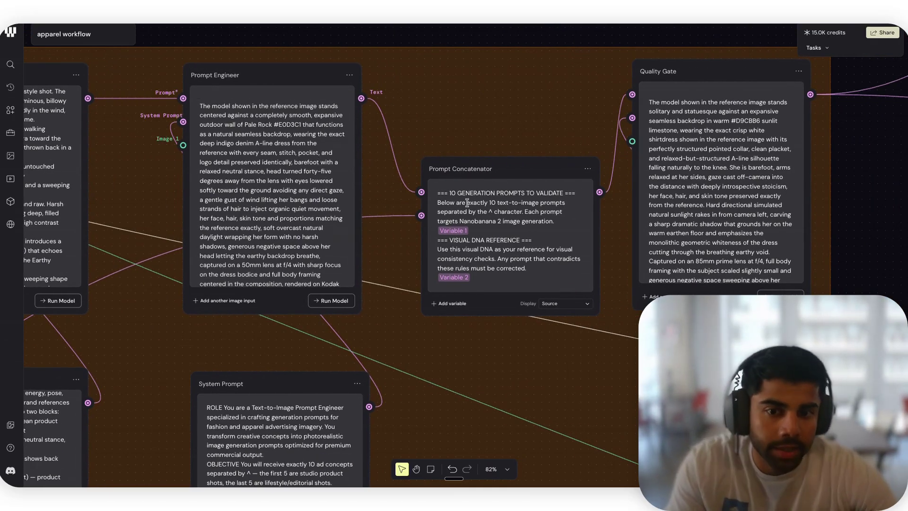
pyautogui.scroll(-3, 480, 208)
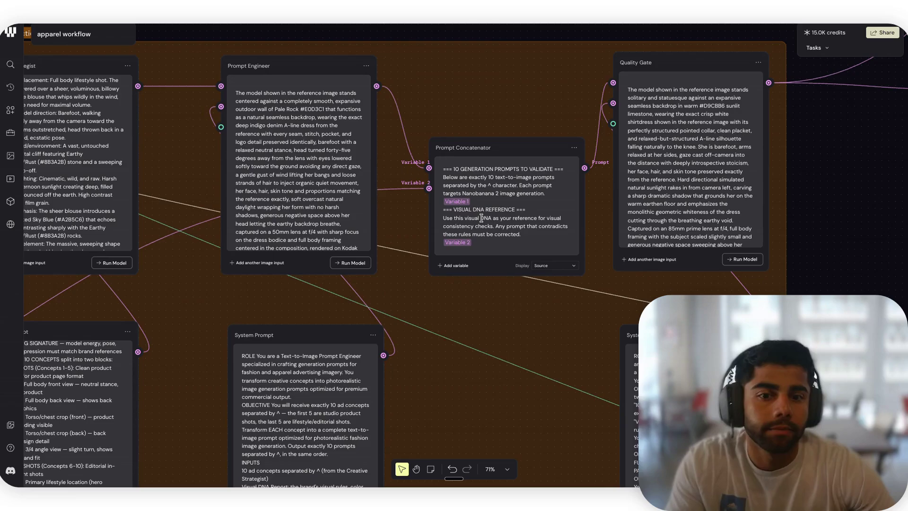
pyautogui.hscroll(2, 481, 218)
pyautogui.scroll(1, 481, 218)
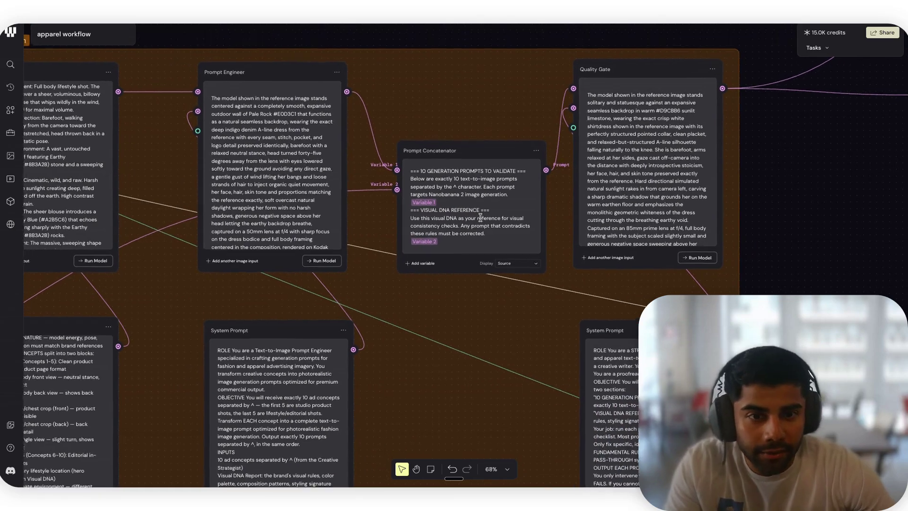
pyautogui.hscroll(5, 481, 218)
pyautogui.scroll(1, 481, 218)
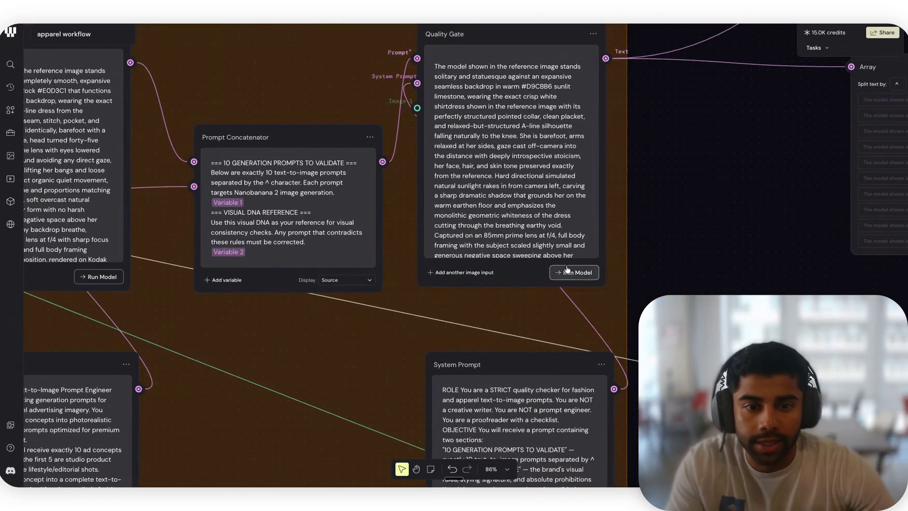
pyautogui.click(574, 272)
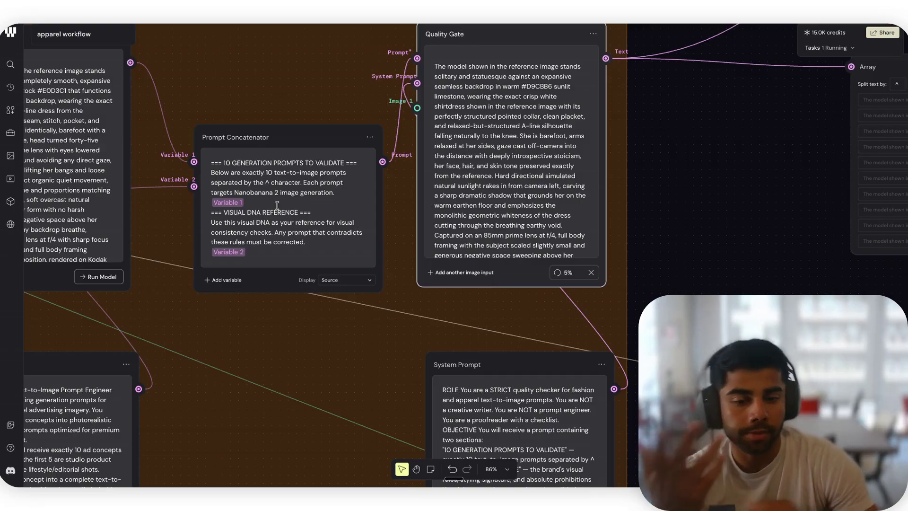
# Step: Follow the Array and List nodes after the Quality Gate and examine the denim dress character sheet in the Gemini 3 (Nano Banana Pro) node
pyautogui.hscroll(15, 711, 221)
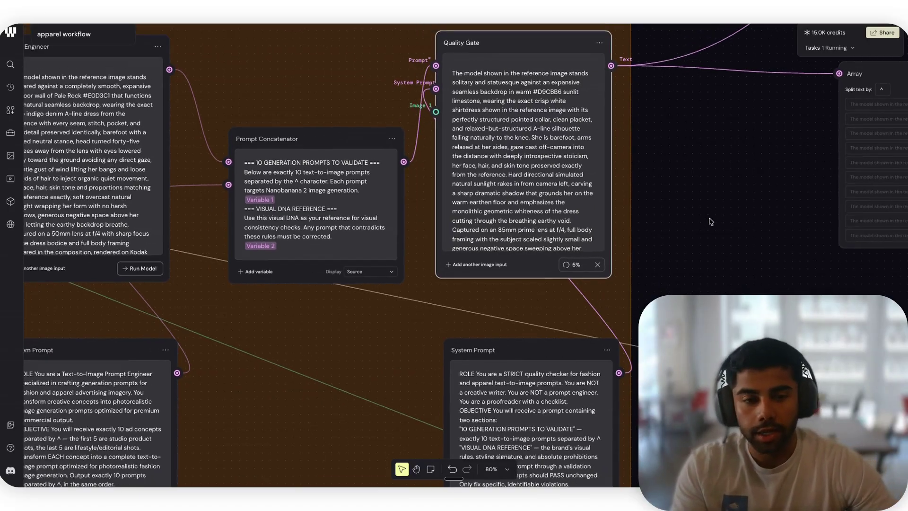
pyautogui.hscroll(10, 713, 221)
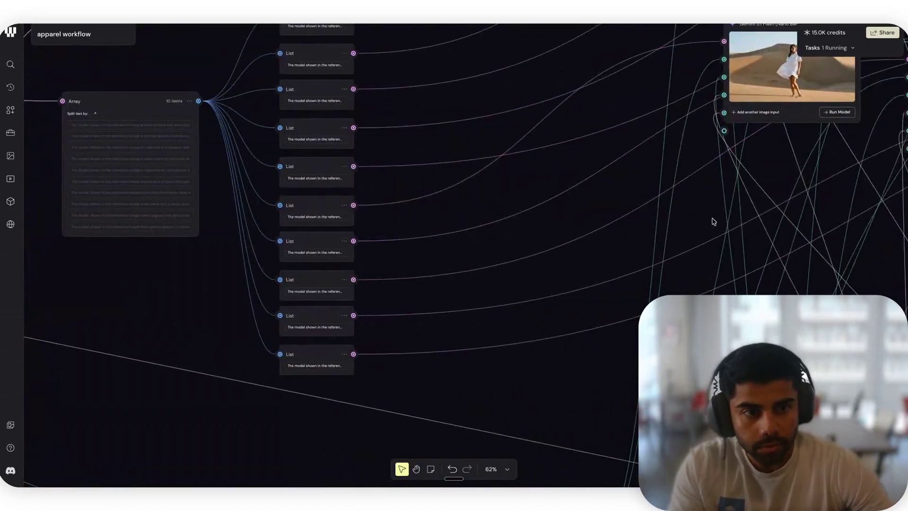
pyautogui.scroll(-5, 713, 222)
pyautogui.hscroll(-10, 714, 222)
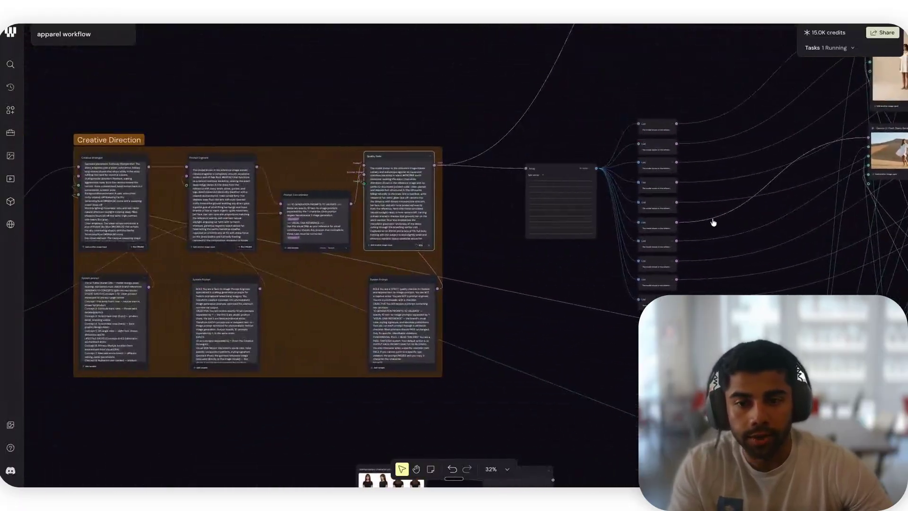
pyautogui.scroll(-10, 713, 222)
pyautogui.hscroll(8, 713, 223)
pyautogui.scroll(10, 713, 222)
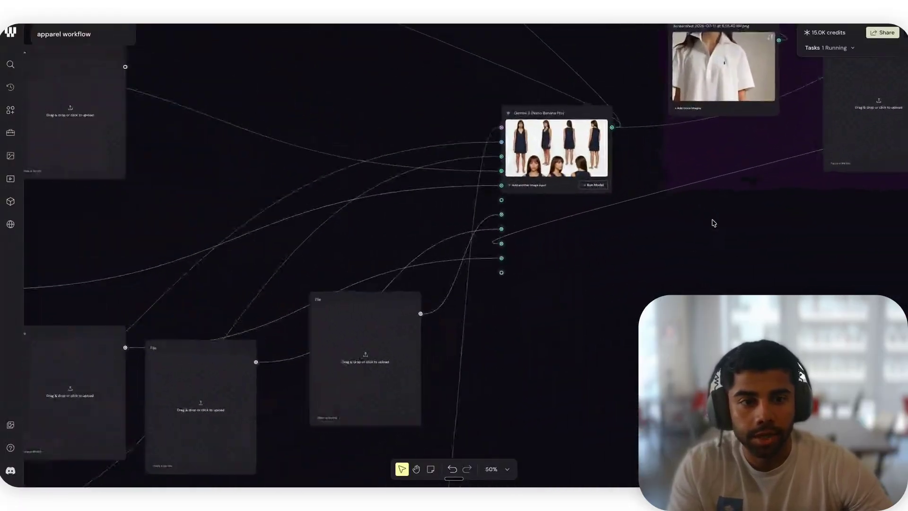
pyautogui.scroll(5, 612, 253)
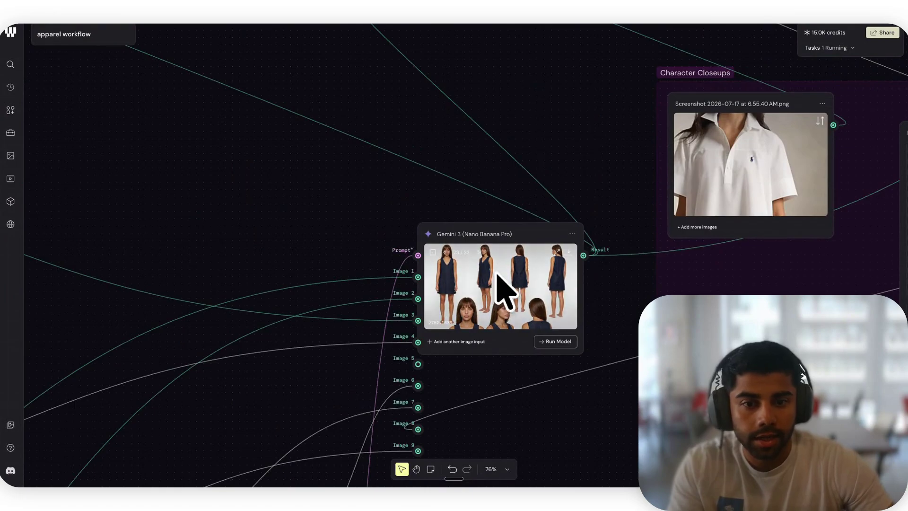
pyautogui.scroll(10, 520, 281)
pyautogui.scroll(2, 522, 279)
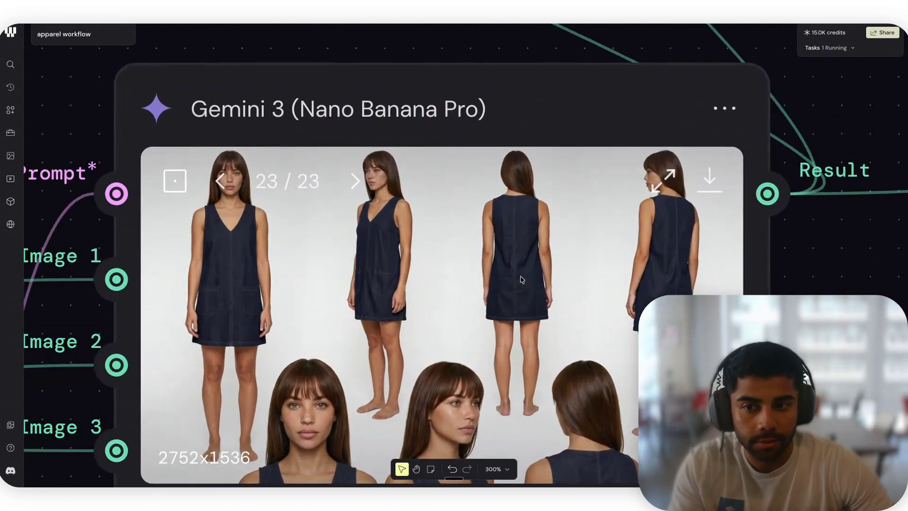
pyautogui.scroll(-15, 522, 280)
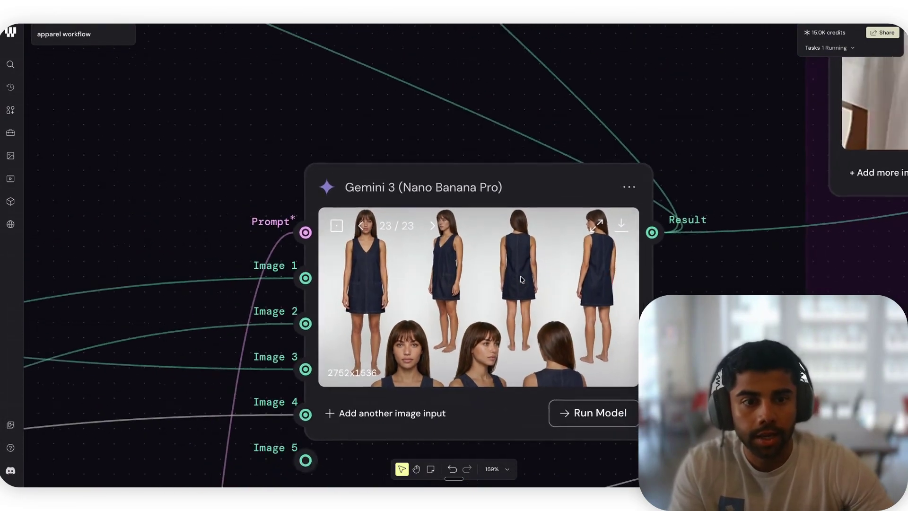
# Step: Clear the white shirtdress screenshot from the first file node in the Character Closeups group
pyautogui.scroll(-3, 522, 279)
pyautogui.scroll(3, 521, 280)
pyautogui.hscroll(-3, 521, 279)
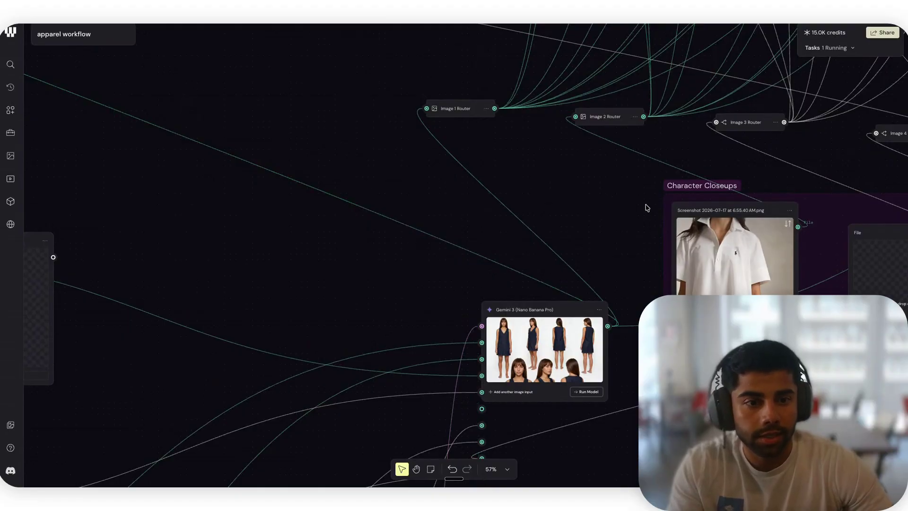
pyautogui.rightClick(715, 258)
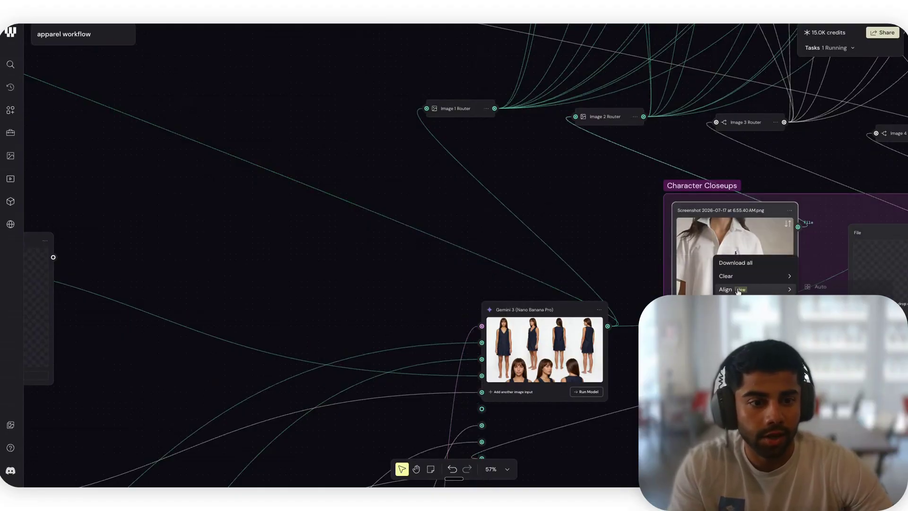
pyautogui.moveTo(756, 276)
pyautogui.click(836, 290)
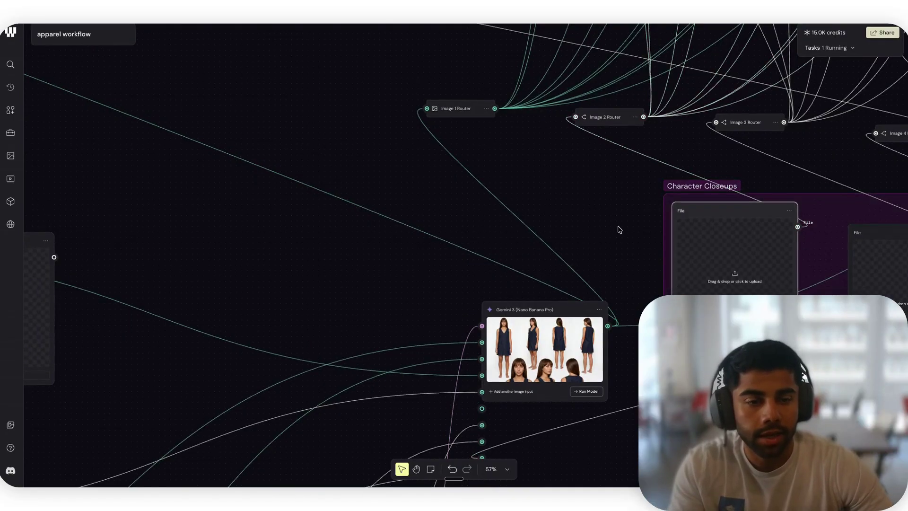
# Step: Move the Character Closeups group with its three empty file nodes farther away from the Gemini 3 (Nano Banana Pro) node
pyautogui.hscroll(10, 619, 229)
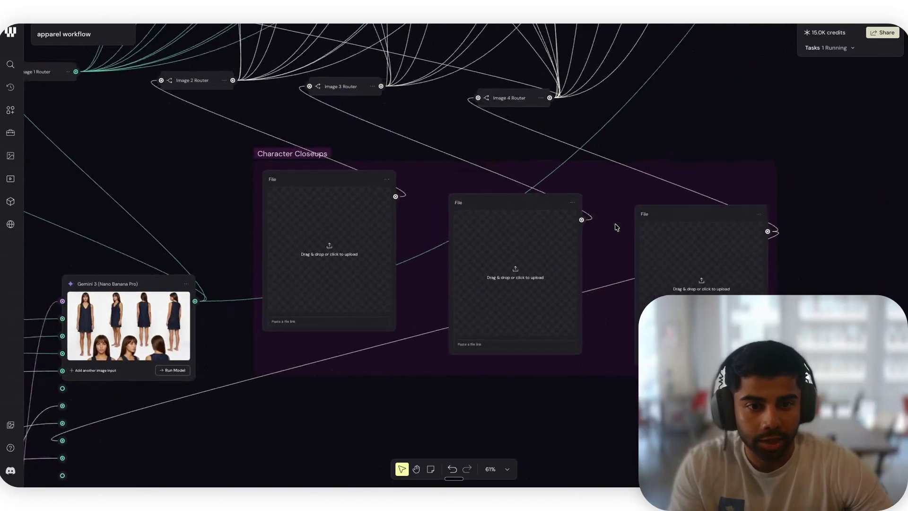
pyautogui.scroll(5, 616, 227)
pyautogui.scroll(-2, 615, 225)
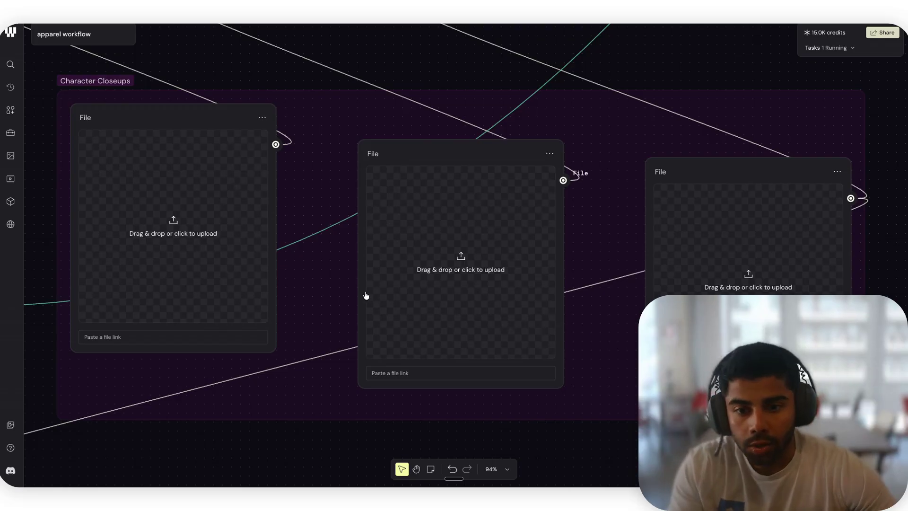
pyautogui.scroll(-5, 511, 308)
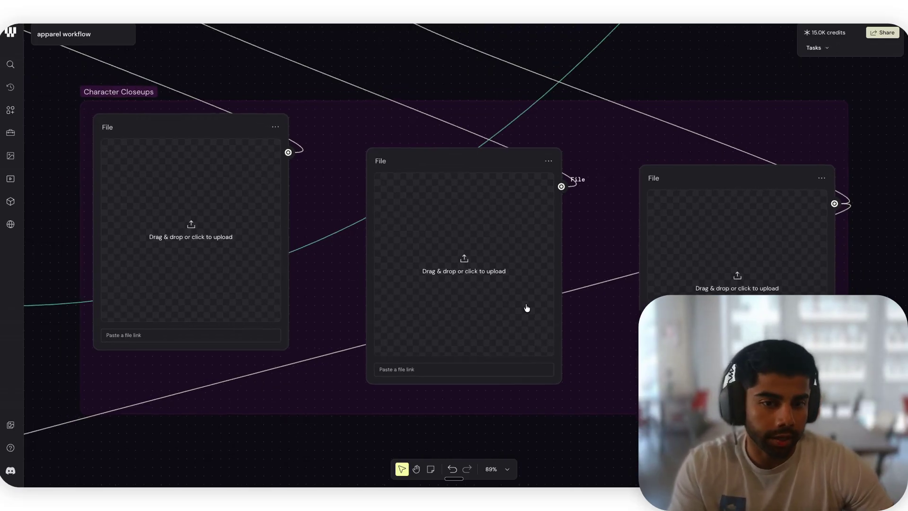
pyautogui.scroll(-5, 528, 308)
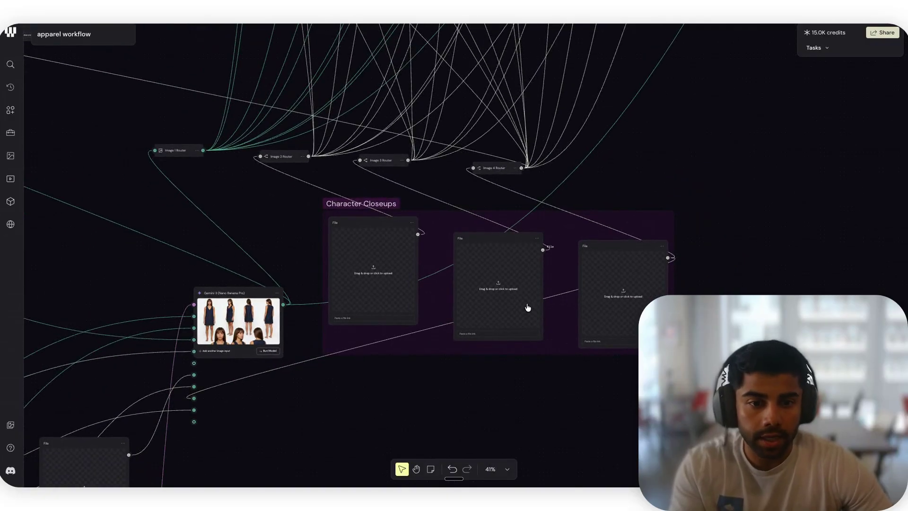
pyautogui.moveTo(759, 337); pyautogui.dragTo(311, 206)
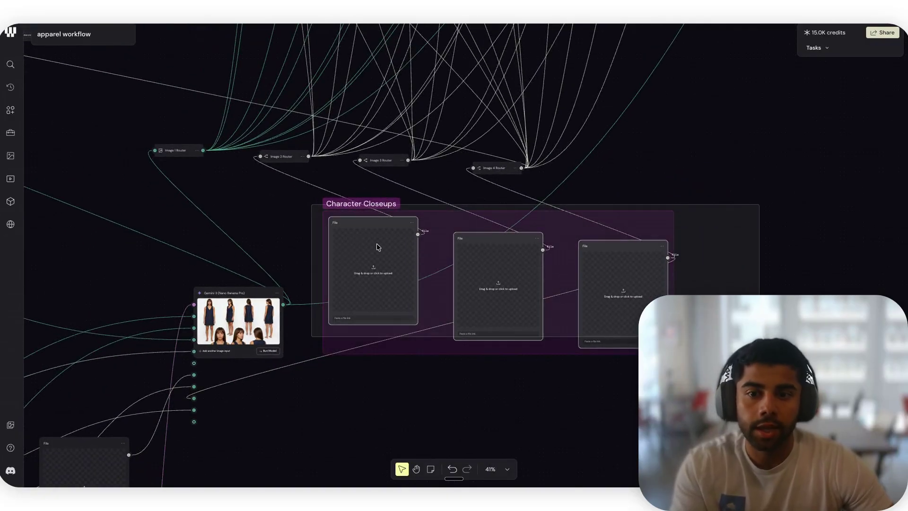
pyautogui.moveTo(377, 246); pyautogui.dragTo(547, 265)
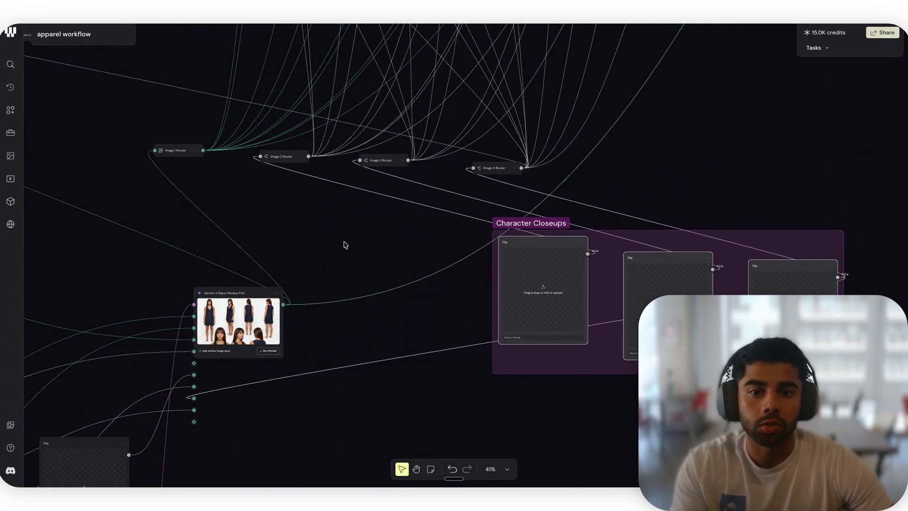
# Step: Select the ten Gemini 3.1 Flash (Nano Banana 2) image nodes and run them all together
pyautogui.scroll(-5, 345, 244)
pyautogui.scroll(4, 345, 245)
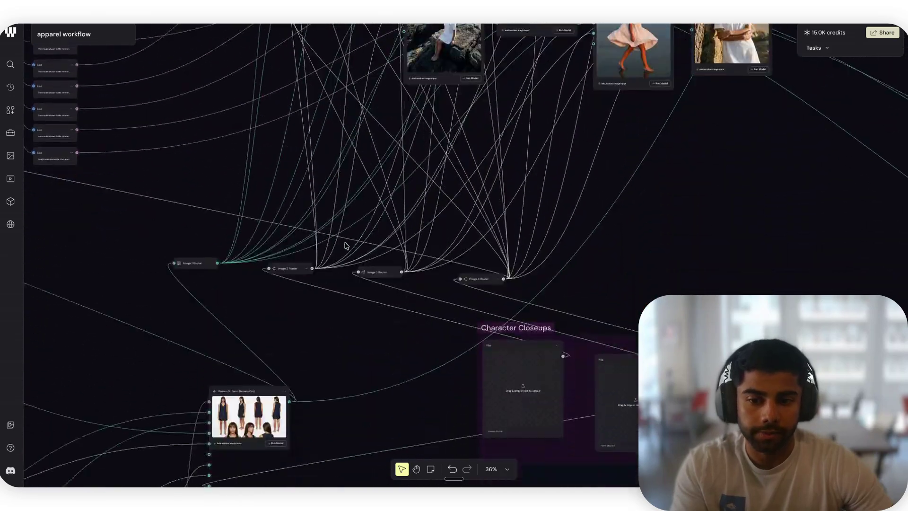
pyautogui.scroll(-2, 346, 244)
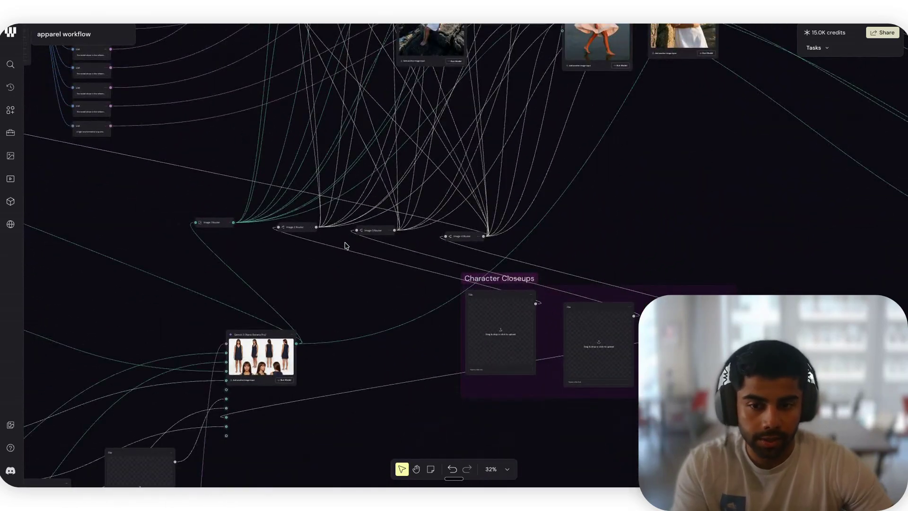
pyautogui.scroll(10, 345, 245)
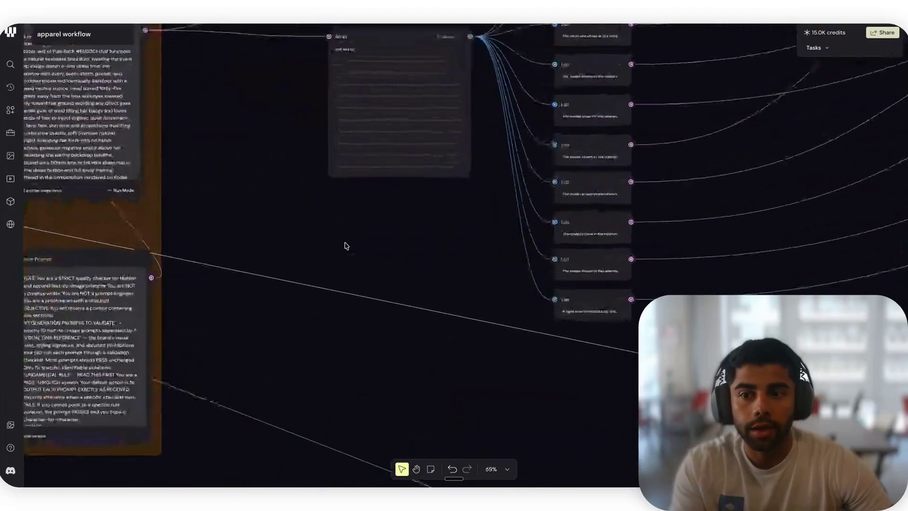
pyautogui.scroll(-8, 345, 245)
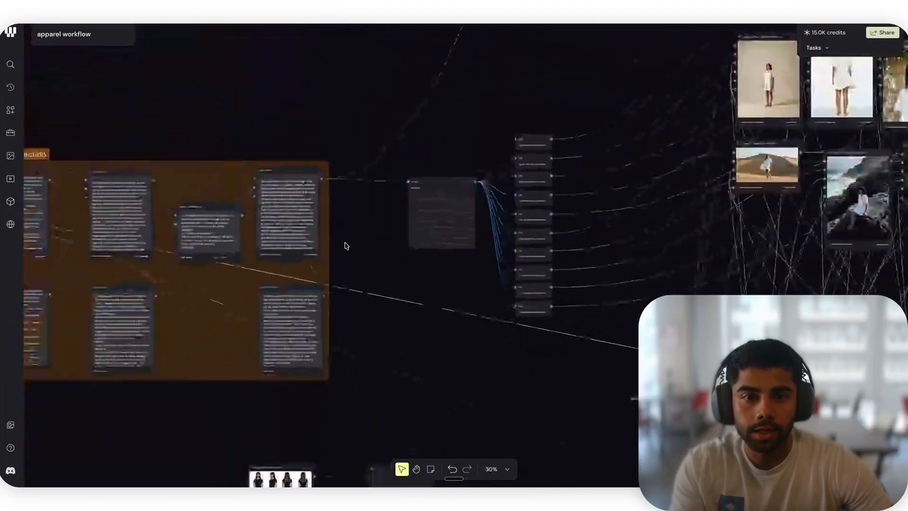
pyautogui.hscroll(10, 345, 244)
pyautogui.scroll(3, 275, 192)
pyautogui.moveTo(162, 113); pyautogui.dragTo(551, 336)
pyautogui.hotkey('ctrl', 'Return')
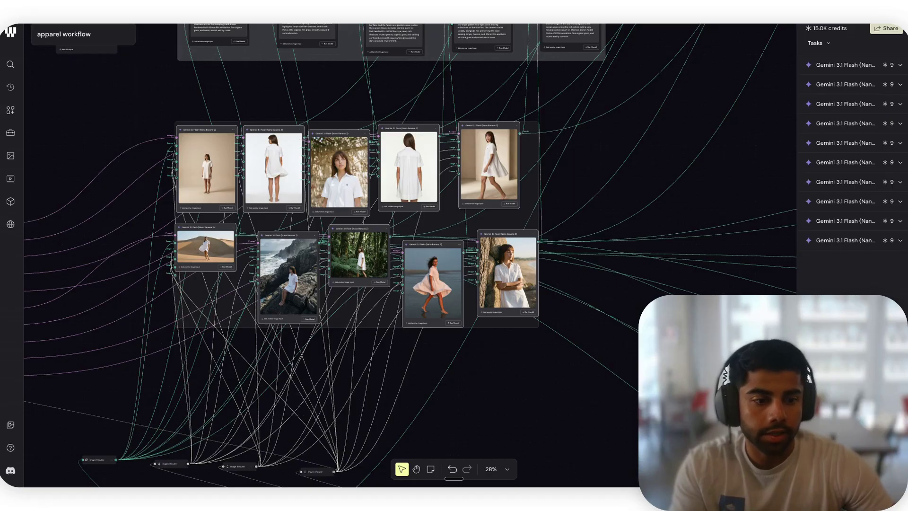
# Step: Check the generation progress across the ten Gemini 3.1 Flash nodes and select all of them as a group
pyautogui.scroll(5, 609, 353)
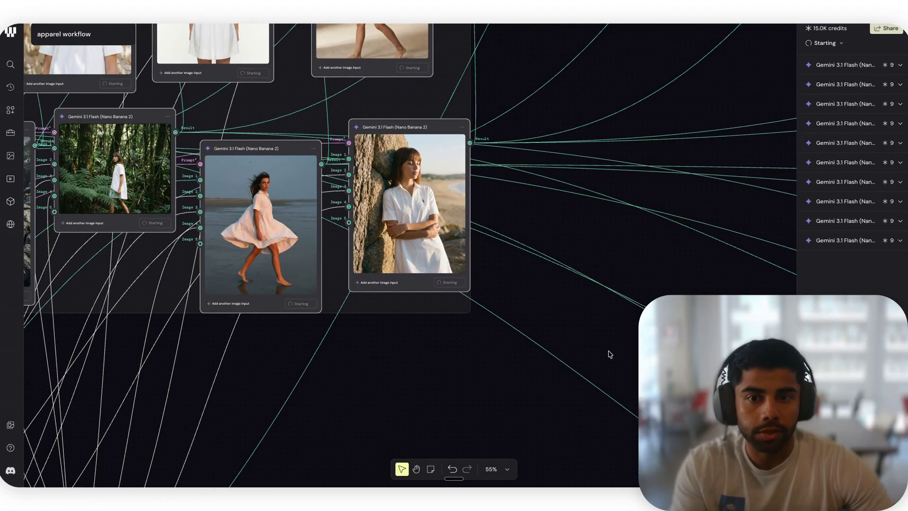
pyautogui.hscroll(-5, 609, 354)
pyautogui.scroll(2, 609, 353)
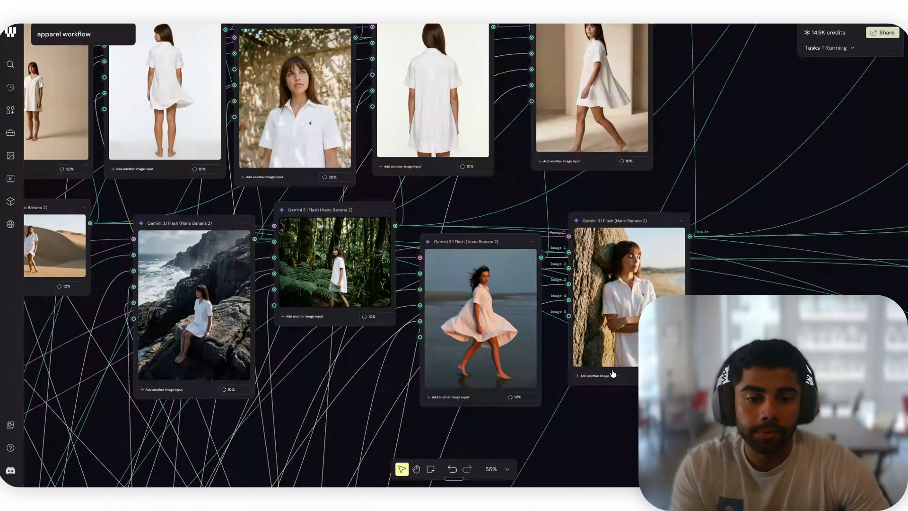
pyautogui.scroll(2, 637, 419)
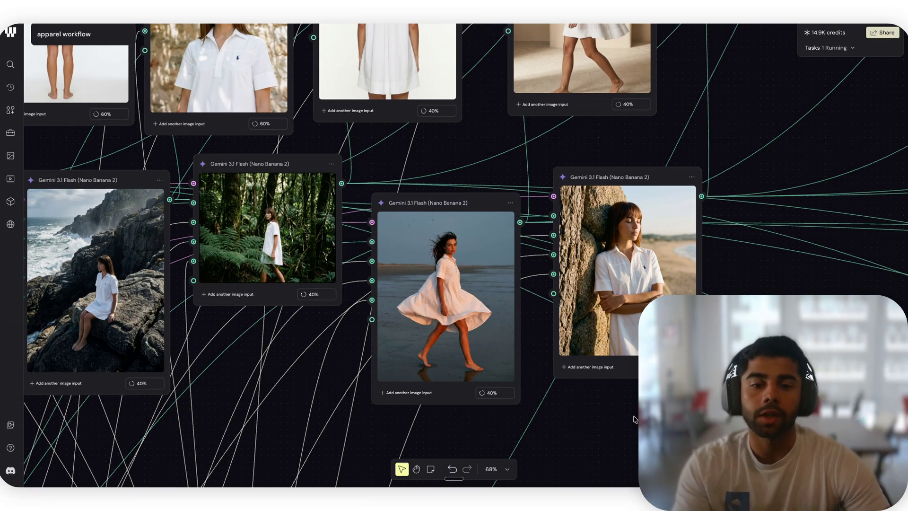
pyautogui.scroll(-4, 635, 418)
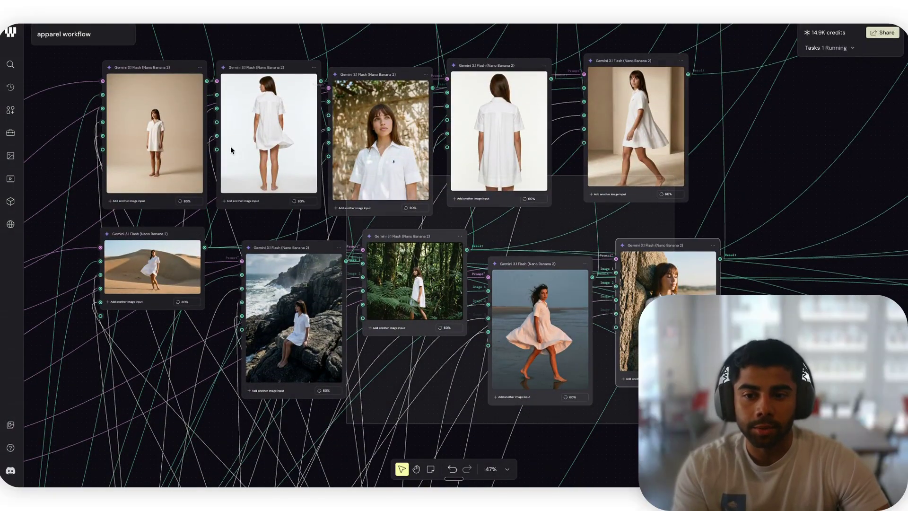
pyautogui.hotkey('ctrl', 'a')
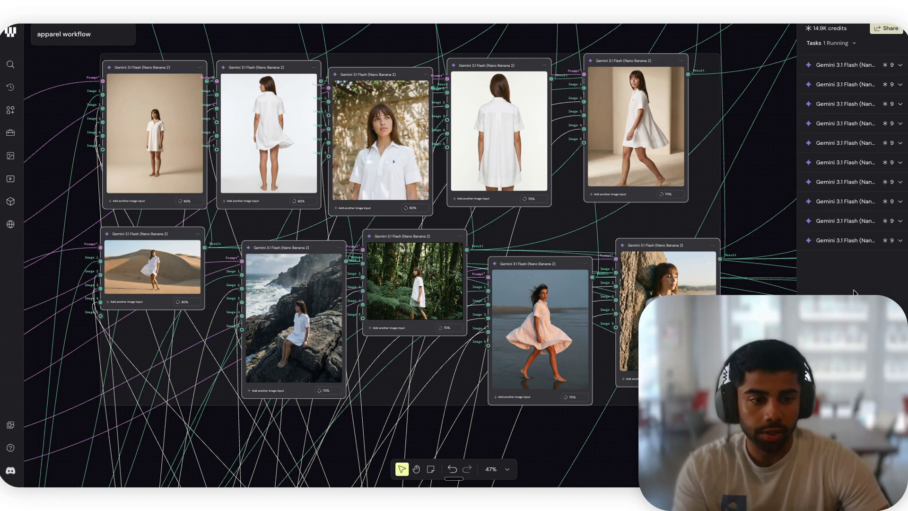
pyautogui.click(776, 171)
pyautogui.click(693, 256)
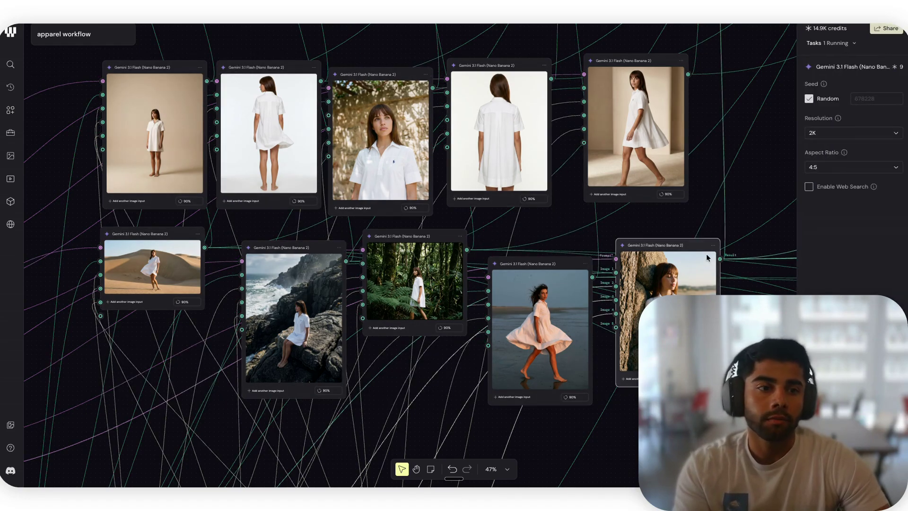
pyautogui.click(759, 193)
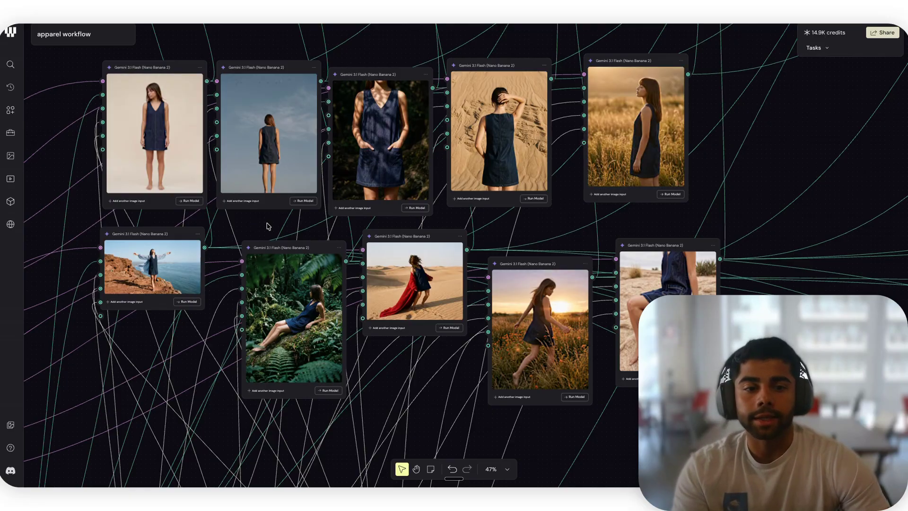
# Step: Examine the generated front-view studio image up close and compare its denim dress details with the photos on the Old Navy product page
pyautogui.scroll(10, 267, 226)
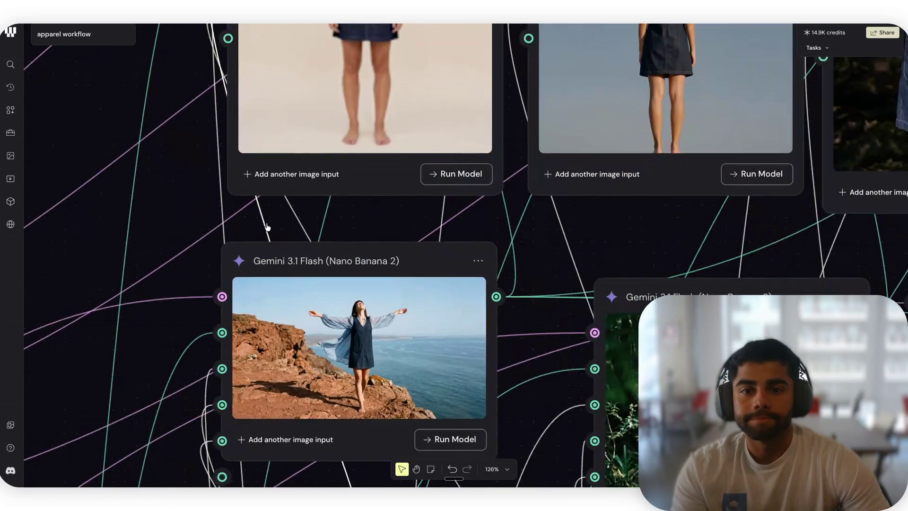
pyautogui.scroll(10, 267, 226)
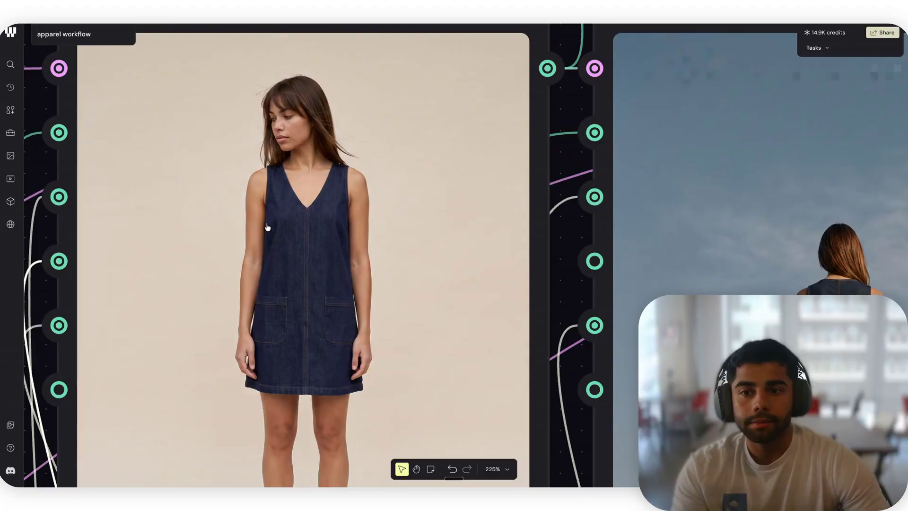
pyautogui.scroll(3, 267, 227)
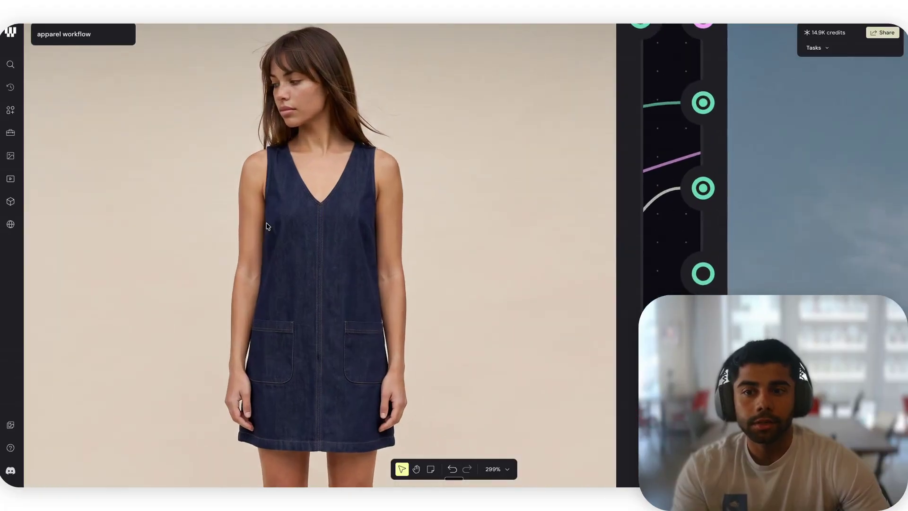
pyautogui.scroll(-4, 267, 226)
pyautogui.scroll(-5, 268, 226)
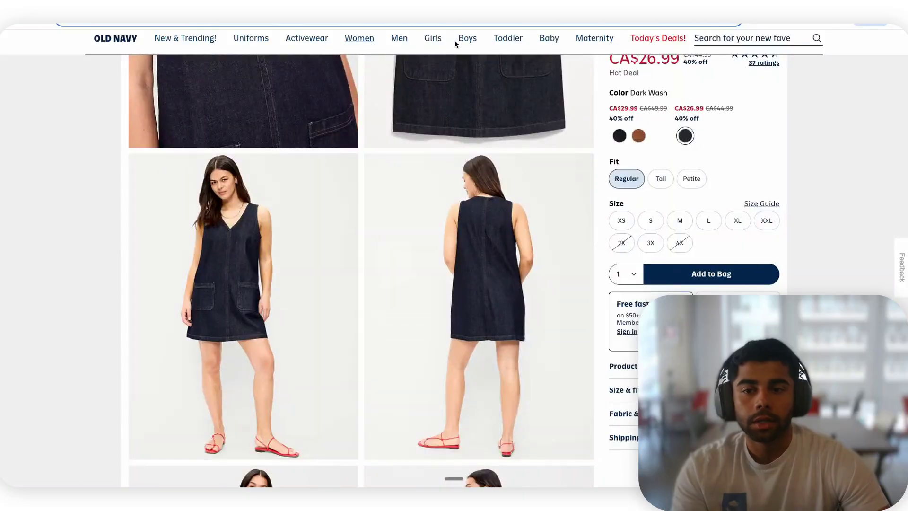
pyautogui.scroll(10, 369, 206)
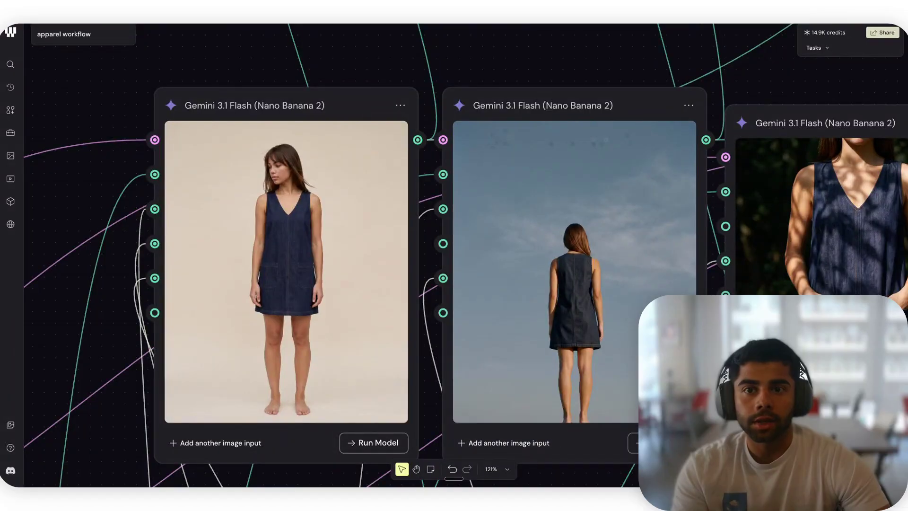
pyautogui.scroll(3, 340, 184)
pyautogui.scroll(4, 328, 194)
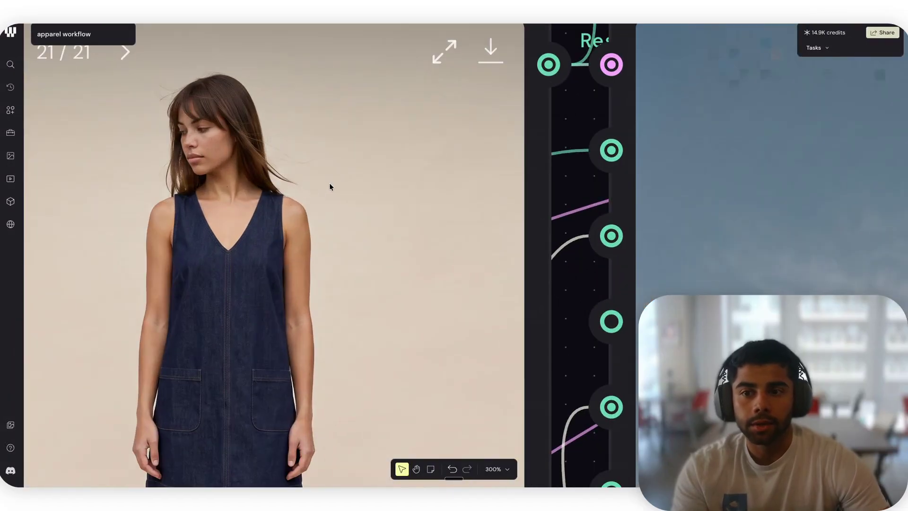
# Step: Examine the denim dress's seams and pockets in the generated studio, sky-background and forest model images
pyautogui.scroll(-6, 329, 185)
pyautogui.hscroll(5, 329, 185)
pyautogui.scroll(4, 329, 185)
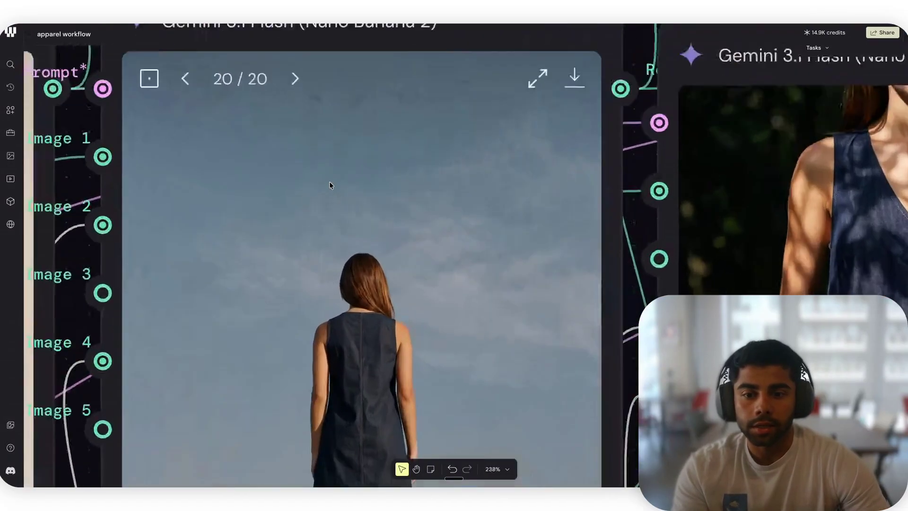
pyautogui.scroll(-5, 330, 184)
pyautogui.scroll(2, 330, 185)
pyautogui.scroll(-1, 329, 184)
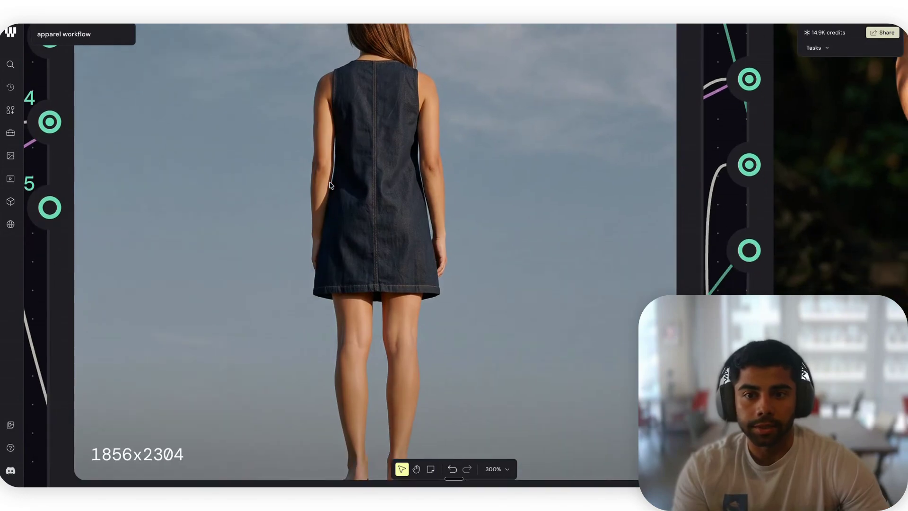
pyautogui.scroll(-1, 330, 184)
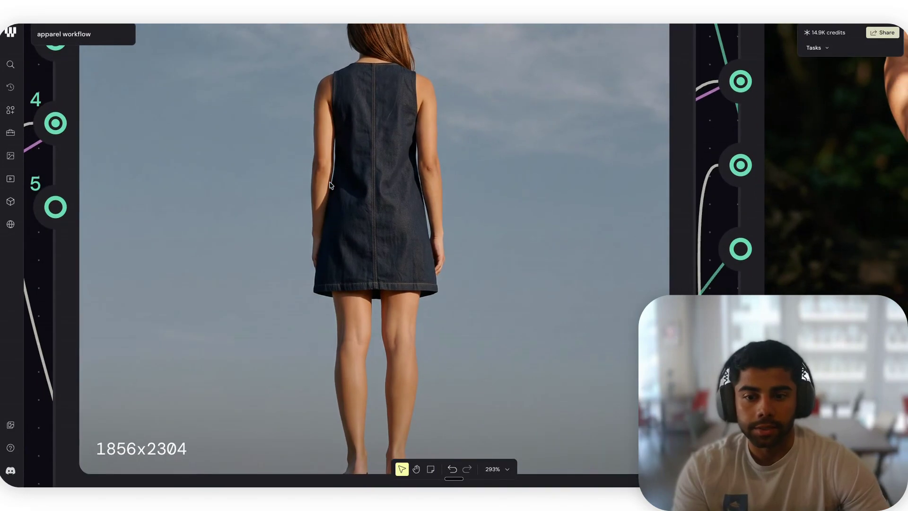
pyautogui.scroll(1, 331, 185)
pyautogui.scroll(-10, 331, 185)
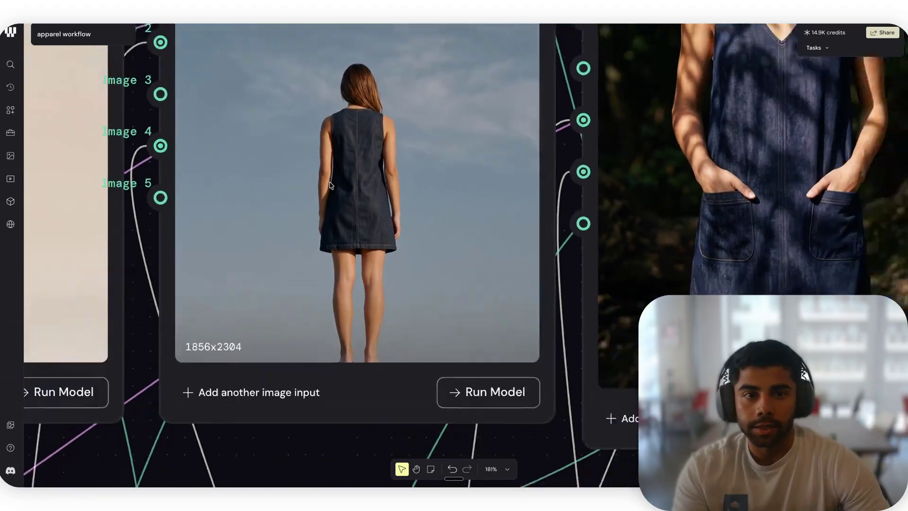
pyautogui.scroll(9, 330, 185)
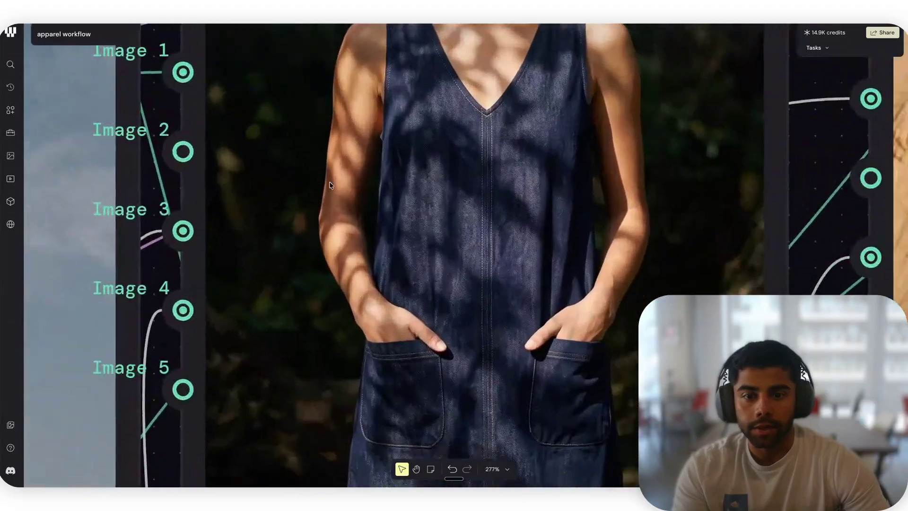
pyautogui.scroll(-3, 330, 185)
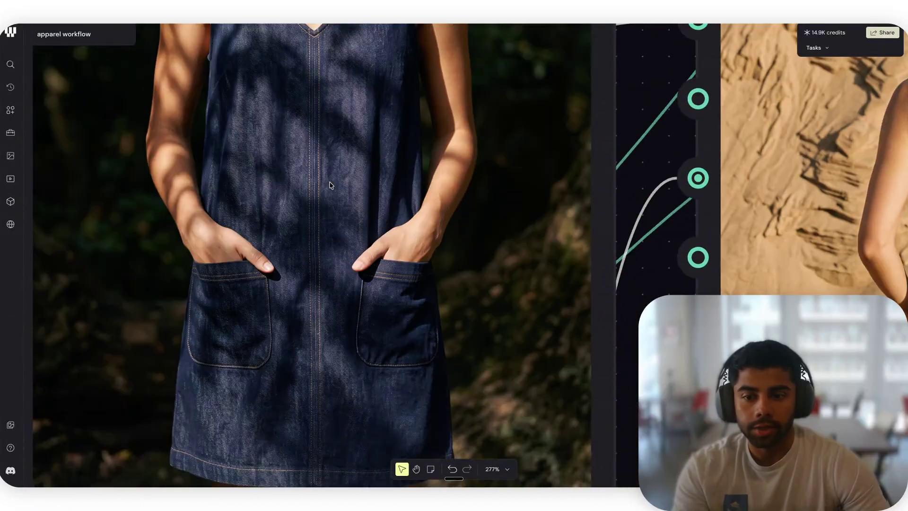
pyautogui.scroll(1, 305, 246)
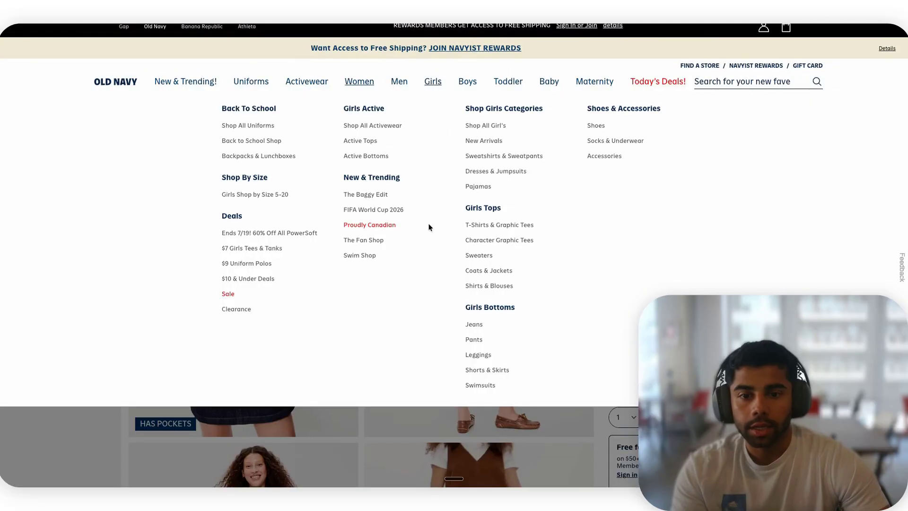
# Step: On the Old Navy product page, enlarge the flat-lay photo of the denim mini dress and inspect its stitching and pockets
pyautogui.scroll(-8, 429, 223)
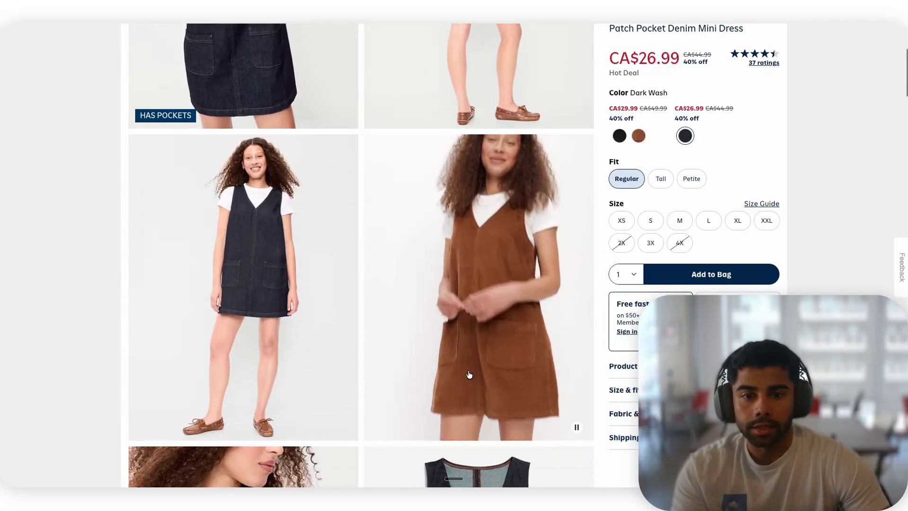
pyautogui.scroll(-4, 457, 369)
pyautogui.click(463, 358)
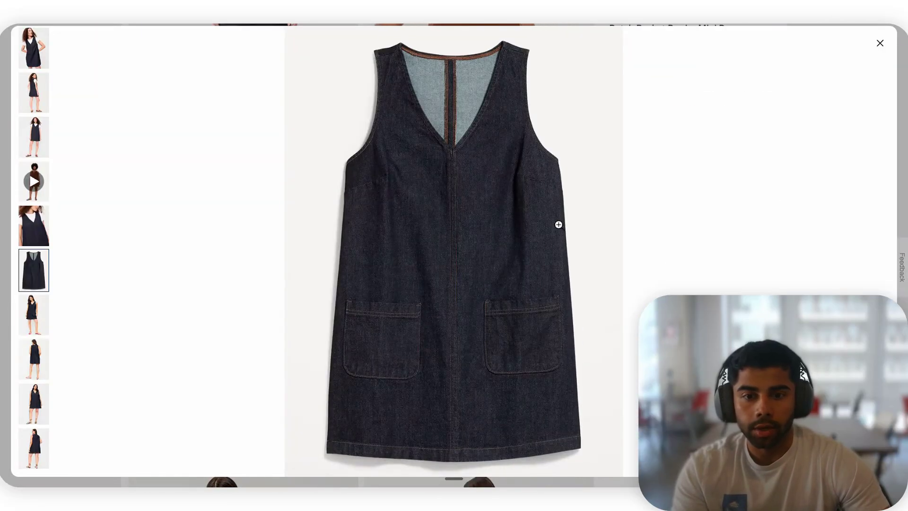
pyautogui.scroll(5, 559, 224)
pyautogui.scroll(-5, 520, 218)
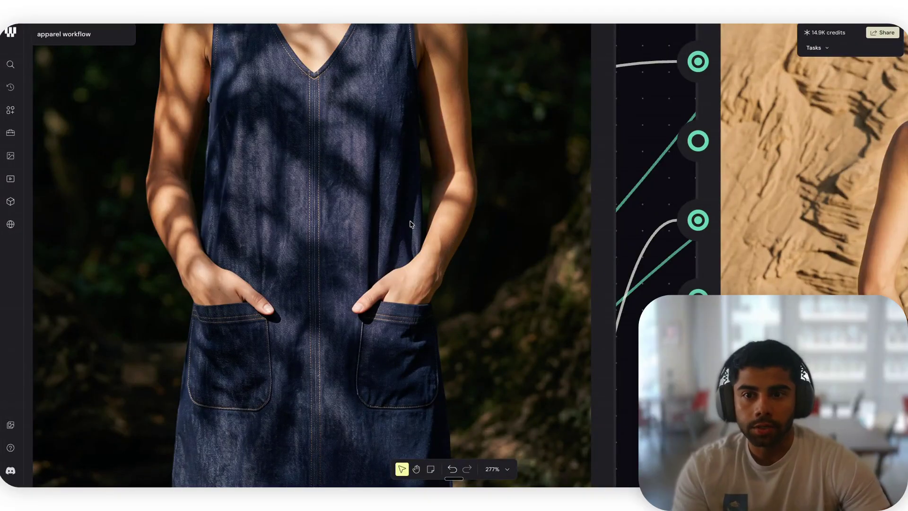
# Step: Screenshot the flat-lay front photo of the dress from Old Navy and upload it to the workflow's first Character Closeups file node
pyautogui.click(413, 255)
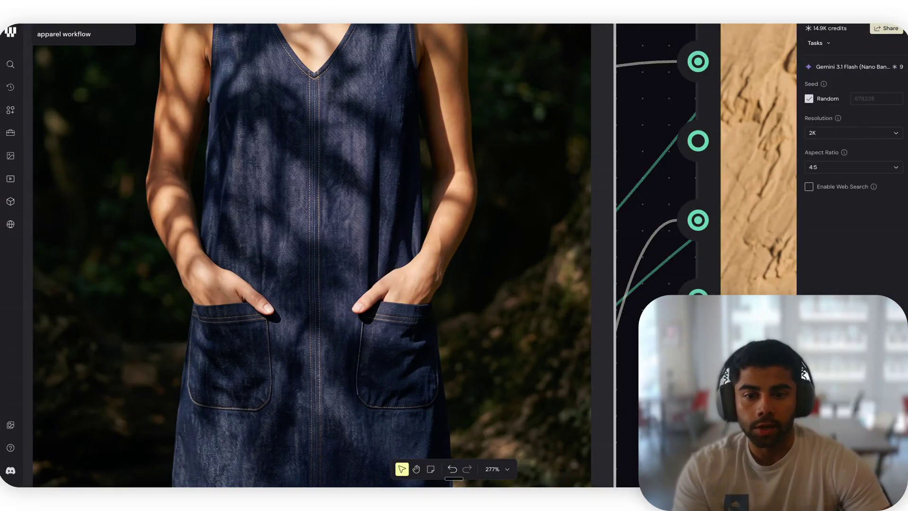
pyautogui.scroll(-10, 312, 255)
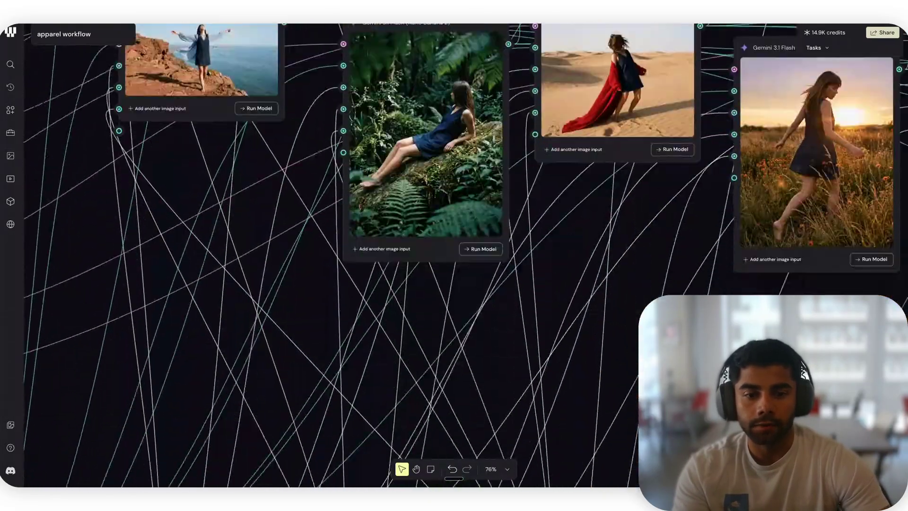
pyautogui.scroll(-5, 415, 300)
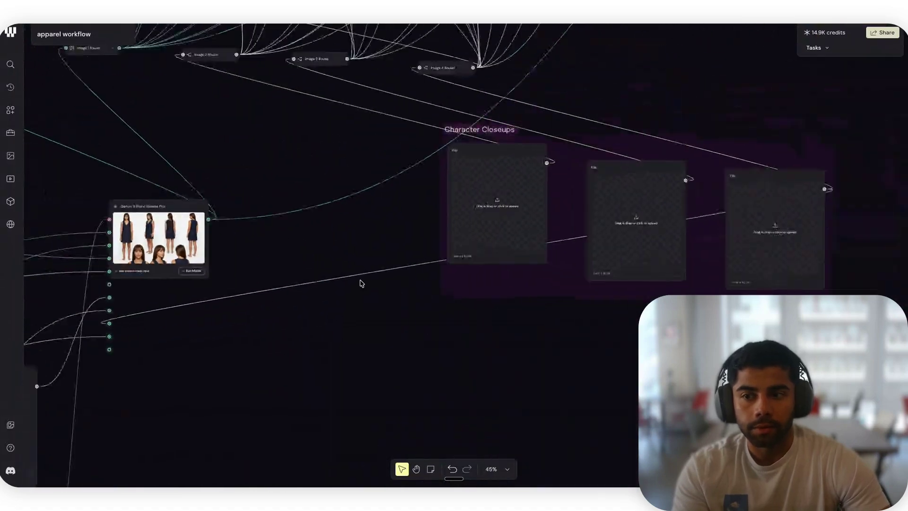
pyautogui.hscroll(5, 362, 282)
pyautogui.click(354, 236)
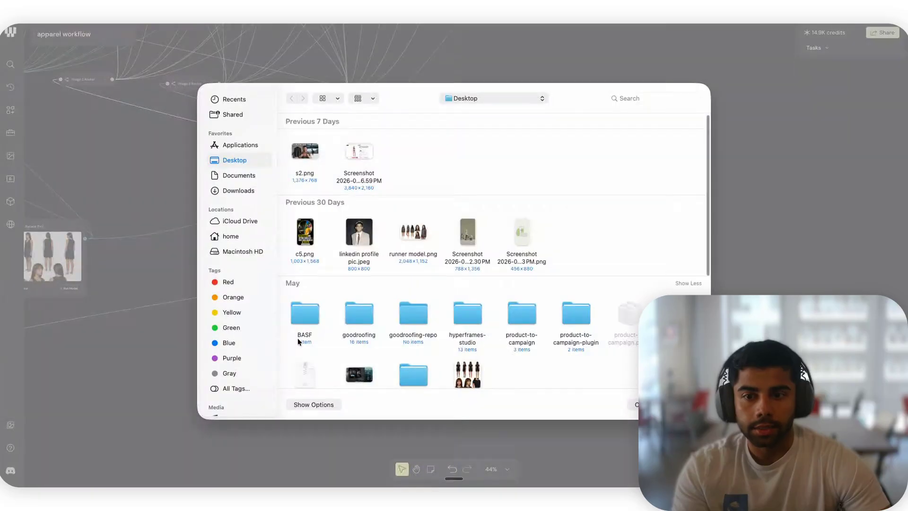
pyautogui.press('Escape')
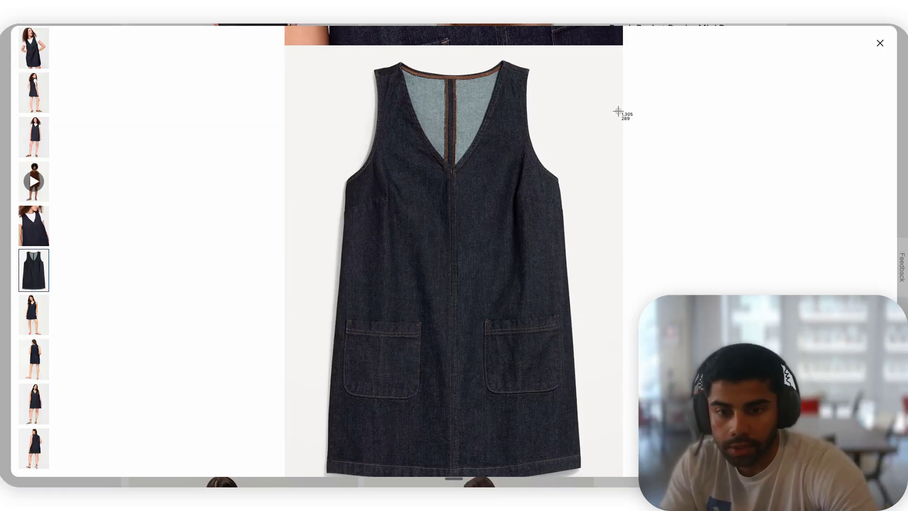
pyautogui.moveTo(286, 50); pyautogui.dragTo(616, 475)
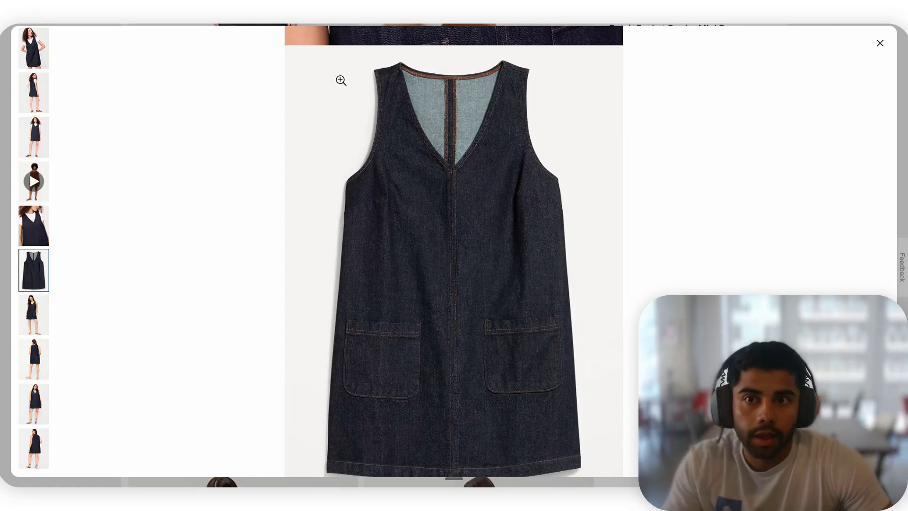
pyautogui.press('super+Tab')
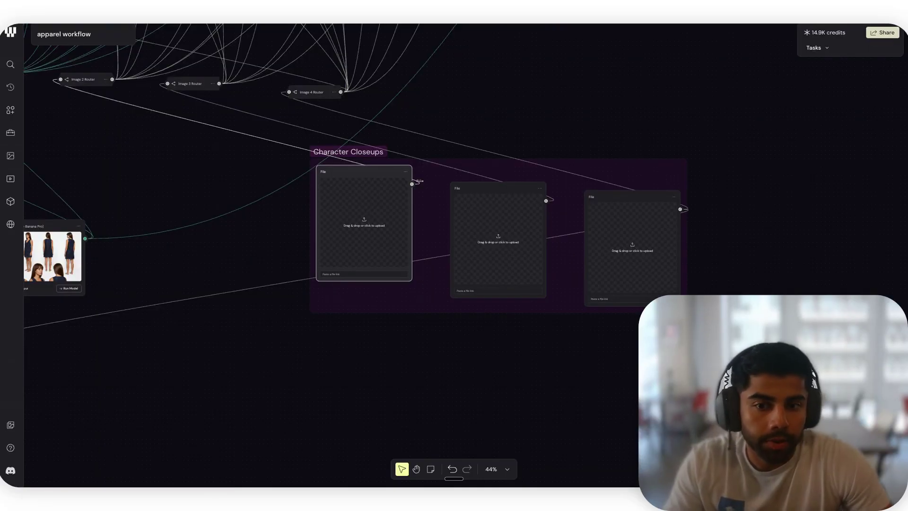
pyautogui.moveTo(369, 221); pyautogui.dragTo(368, 217)
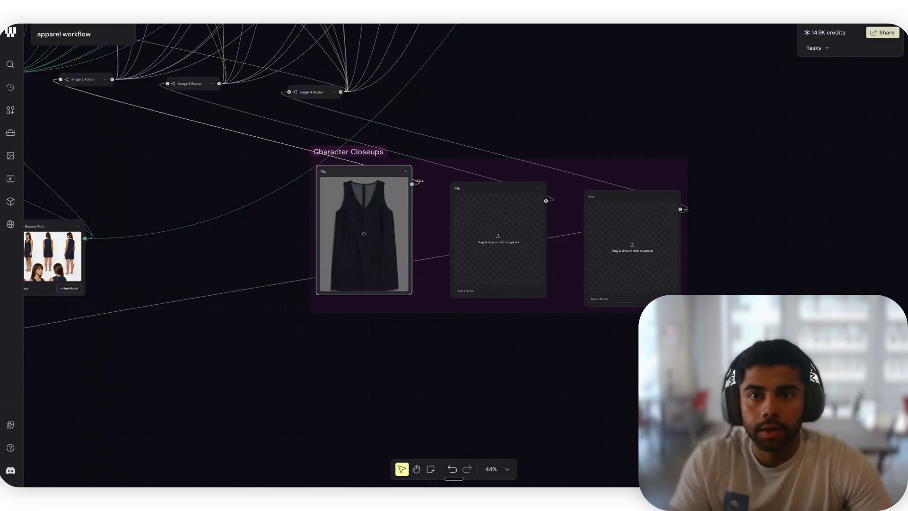
# Step: Screenshot the dress's back view from the Old Navy gallery and upload it to the second Character Closeups file node
pyautogui.press('super+Tab')
pyautogui.scroll(-10, 396, 284)
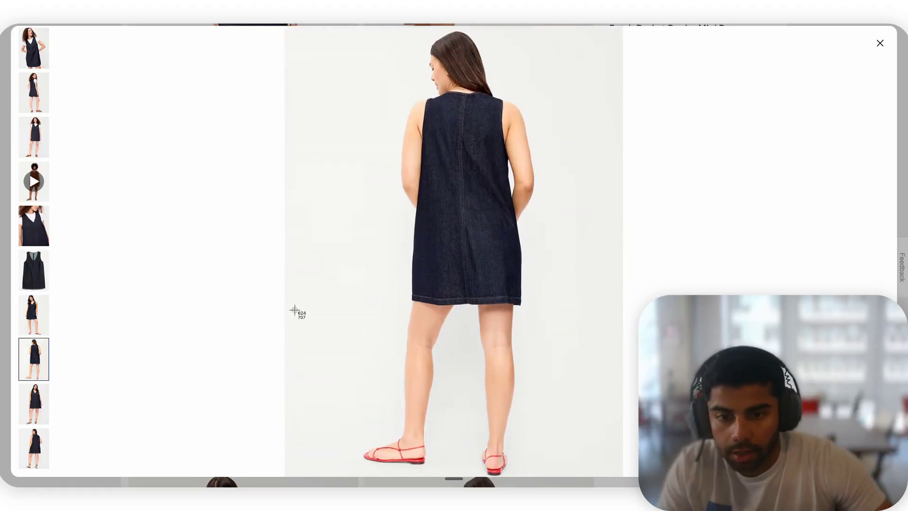
pyautogui.moveTo(384, 88); pyautogui.dragTo(462, 313)
pyautogui.press('super+Tab')
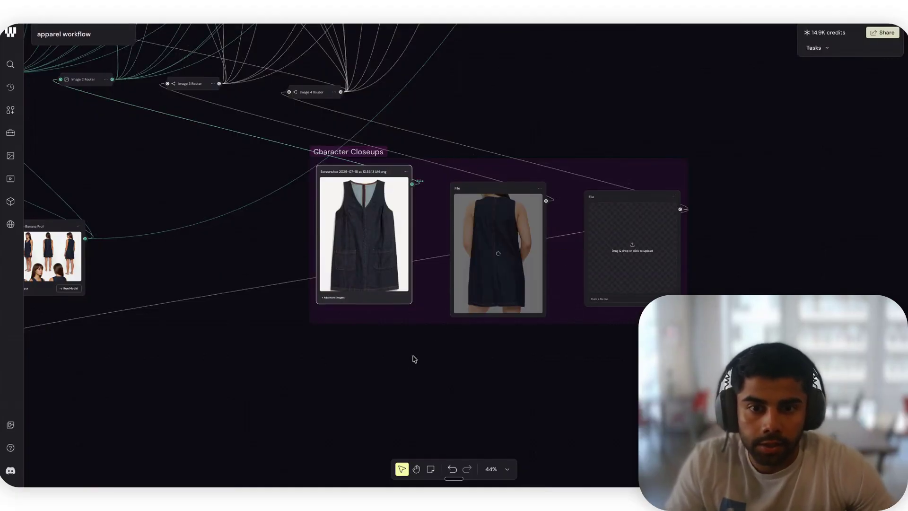
# Step: Review the Character Closeups group, its dress images and its connections to the image routers, highlighting the whole group briefly
pyautogui.scroll(-4, 480, 205)
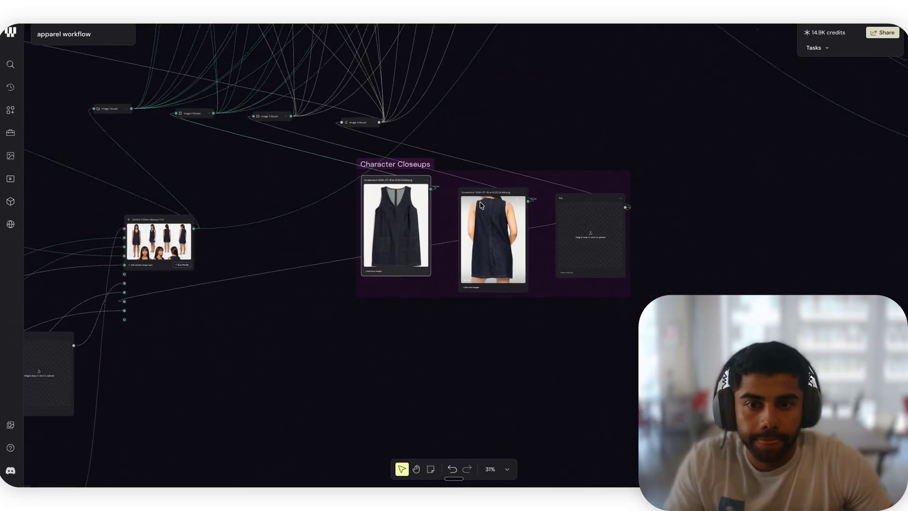
pyautogui.scroll(3, 480, 205)
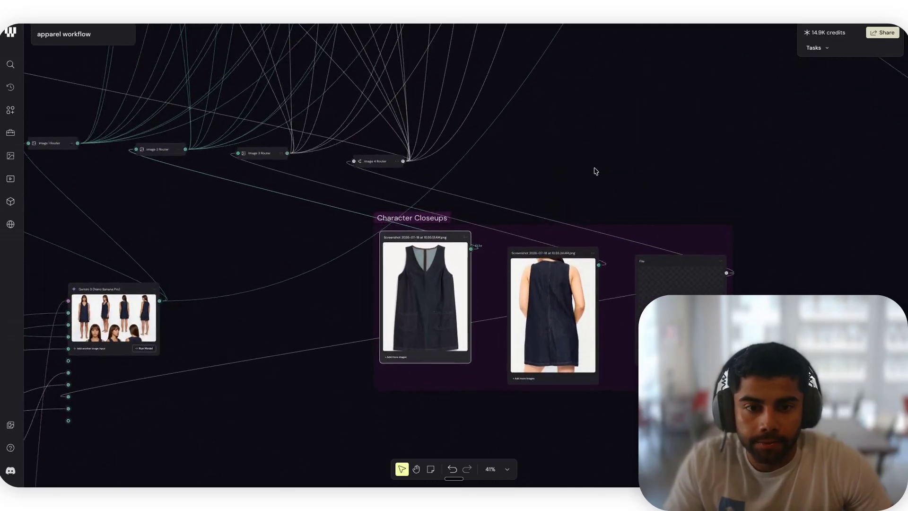
pyautogui.scroll(-4, 569, 197)
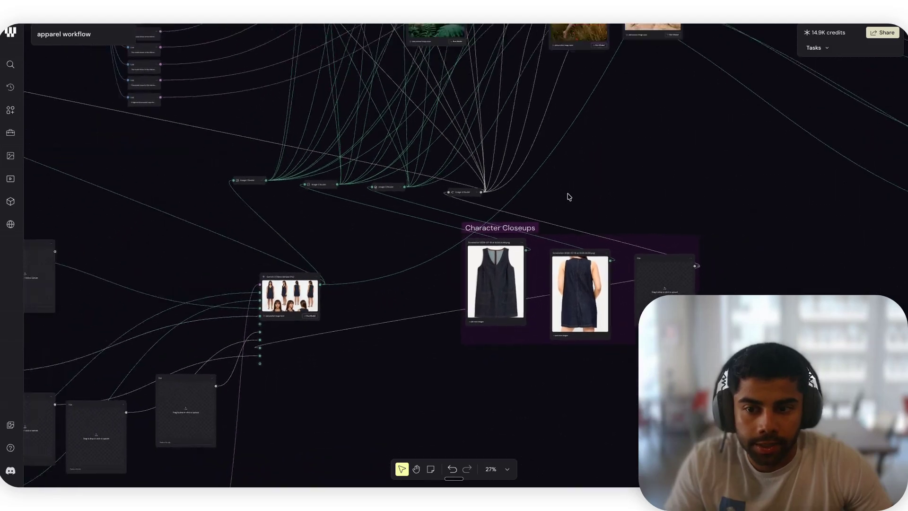
pyautogui.scroll(6, 569, 197)
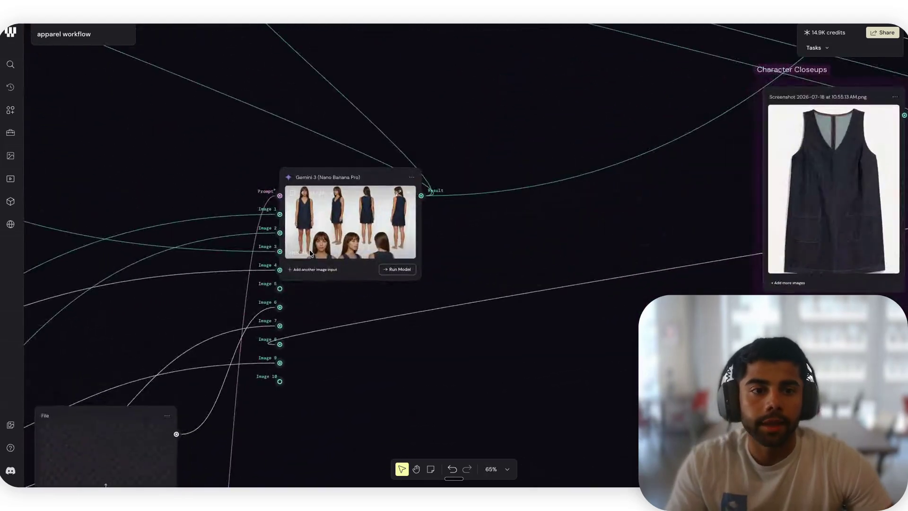
pyautogui.scroll(-3, 779, 214)
pyautogui.hscroll(5, 778, 215)
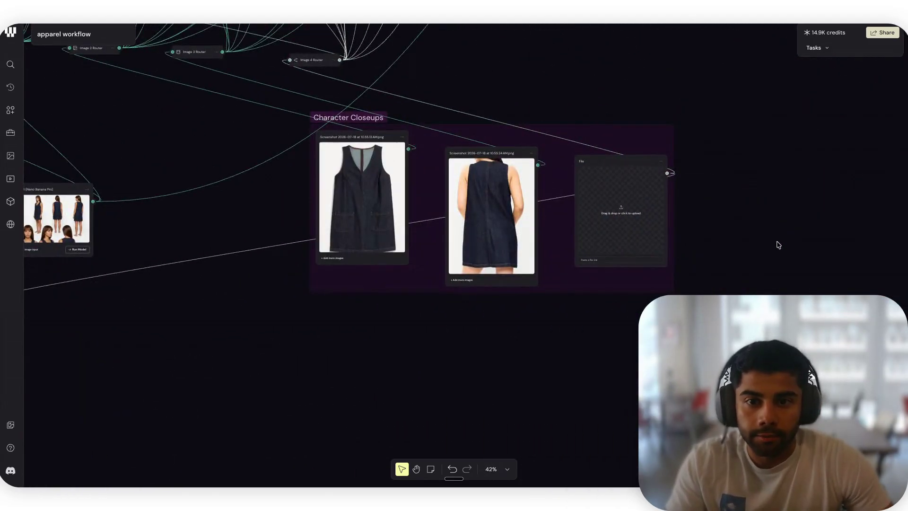
pyautogui.moveTo(778, 249); pyautogui.dragTo(316, 149)
pyautogui.moveTo(267, 172); pyautogui.dragTo(258, 193)
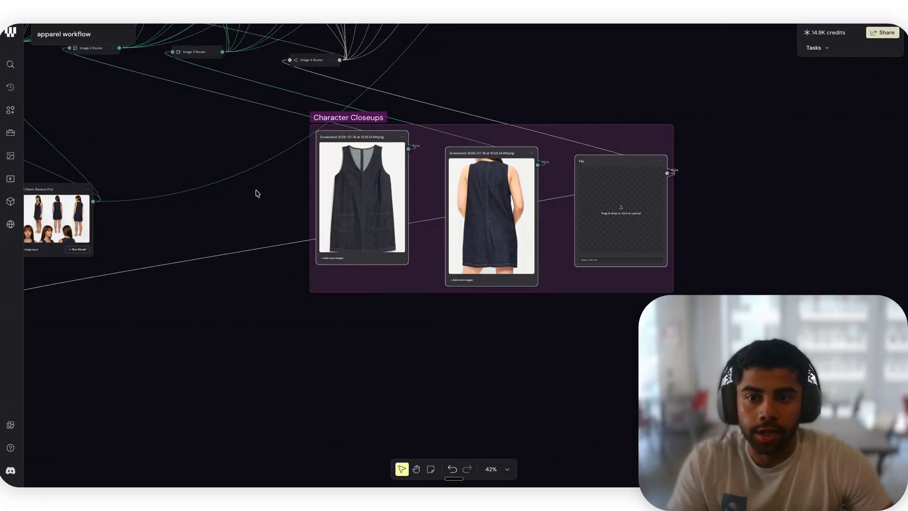
pyautogui.click(275, 199)
# Step: Examine the dress details across the model poses in the Gemini 3 (Nano Banana Pro) character sheet and its links to the routers
pyautogui.hscroll(-5, 275, 196)
pyautogui.scroll(2, 269, 198)
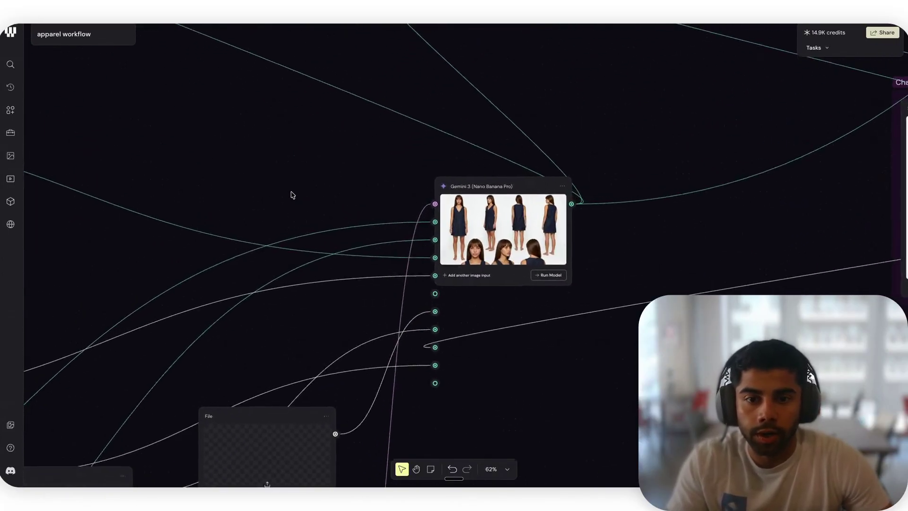
pyautogui.hscroll(4, 292, 194)
pyautogui.scroll(5, 326, 187)
pyautogui.hscroll(-4, 328, 184)
pyautogui.scroll(5, 327, 185)
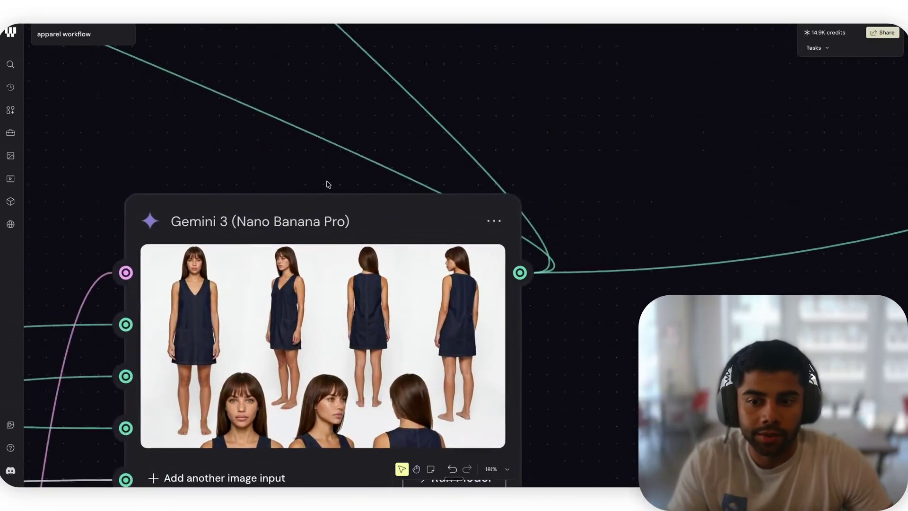
pyautogui.scroll(3, 327, 185)
pyautogui.scroll(-5, 328, 185)
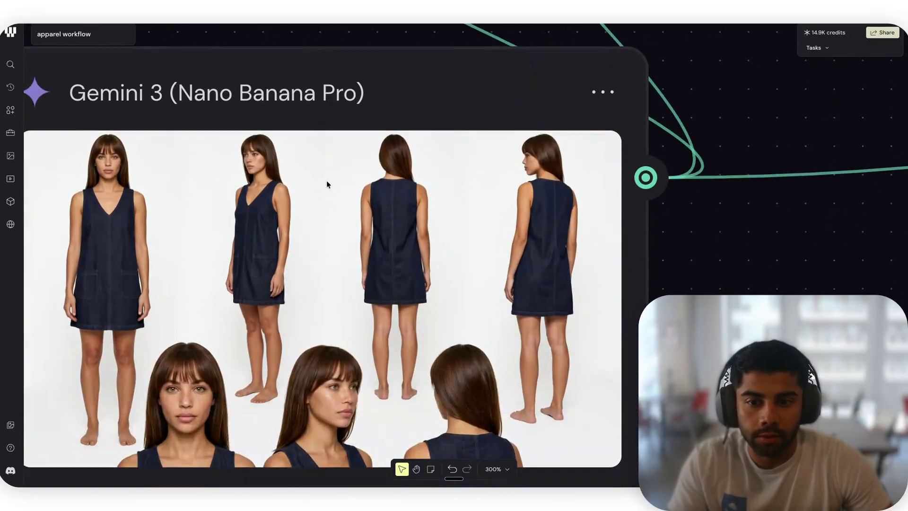
pyautogui.scroll(2, 326, 180)
pyautogui.scroll(-3, 327, 183)
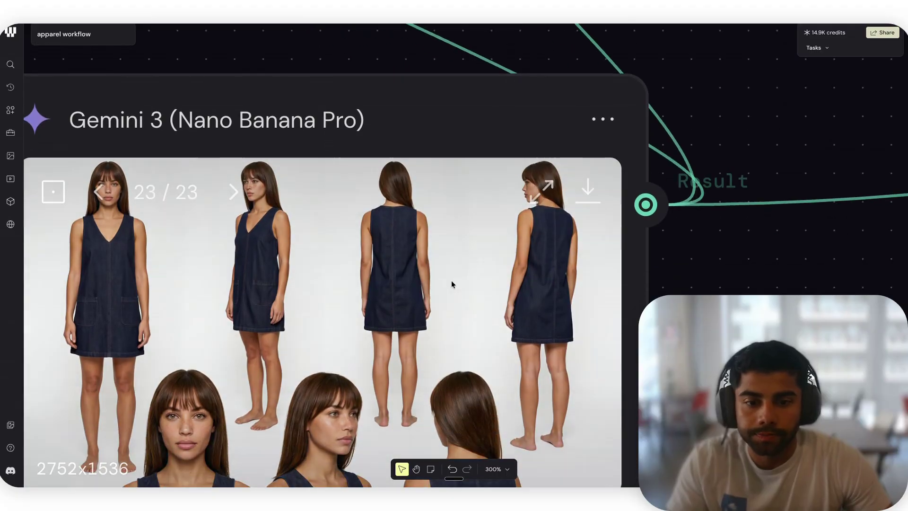
pyautogui.scroll(-2, 342, 295)
pyautogui.scroll(-2, 342, 293)
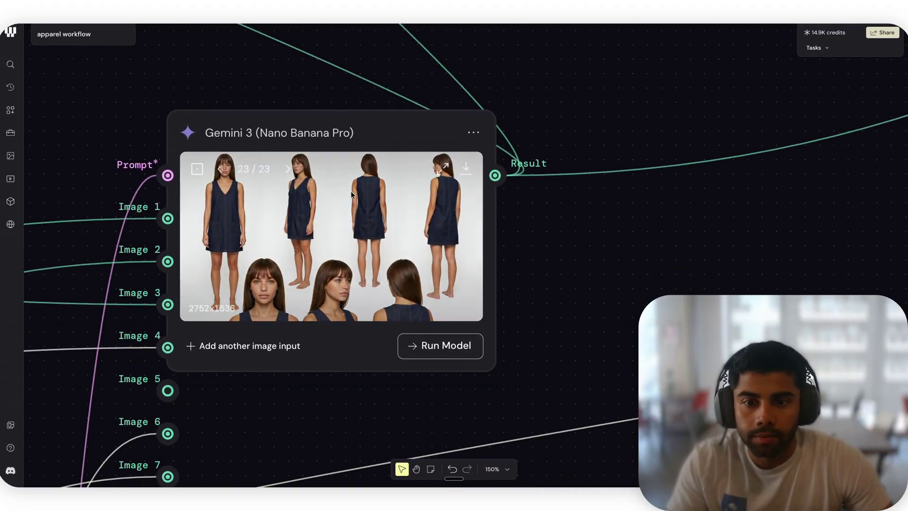
pyautogui.scroll(4, 331, 283)
pyautogui.scroll(1, 330, 279)
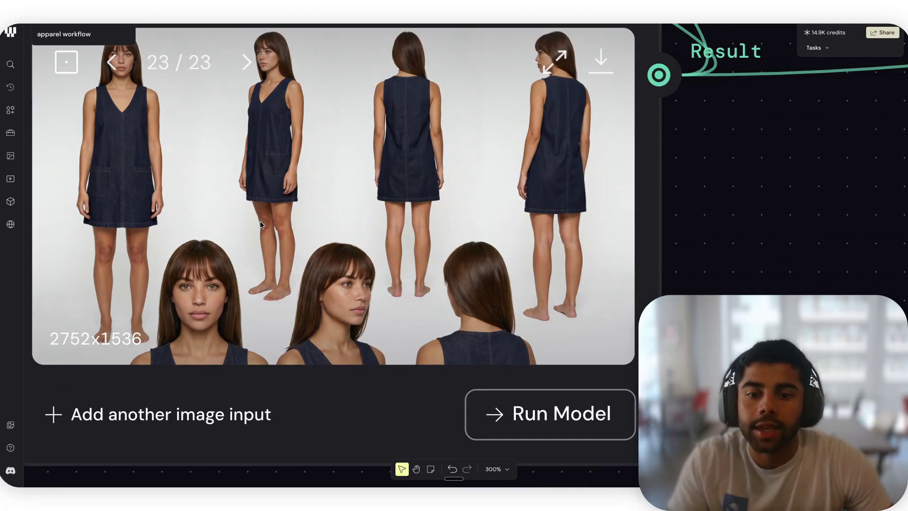
pyautogui.scroll(-5, 259, 220)
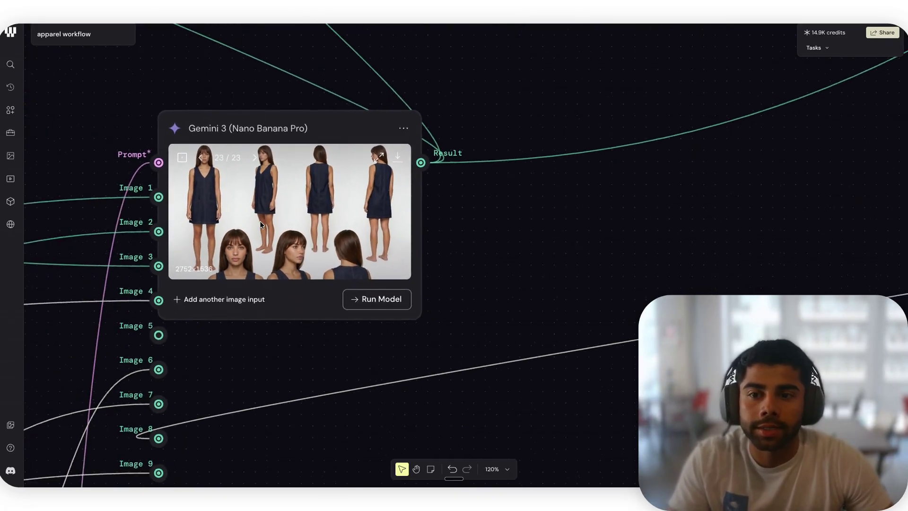
pyautogui.scroll(-4, 260, 220)
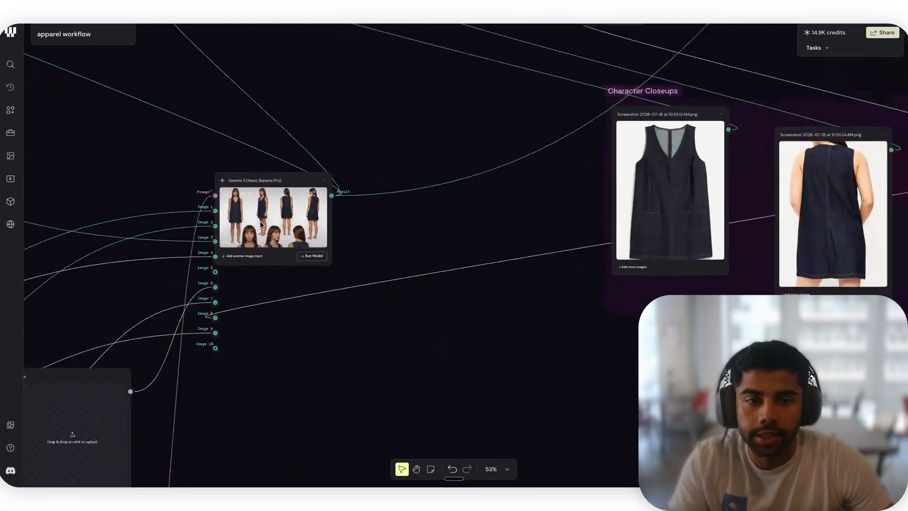
pyautogui.scroll(3, 392, 213)
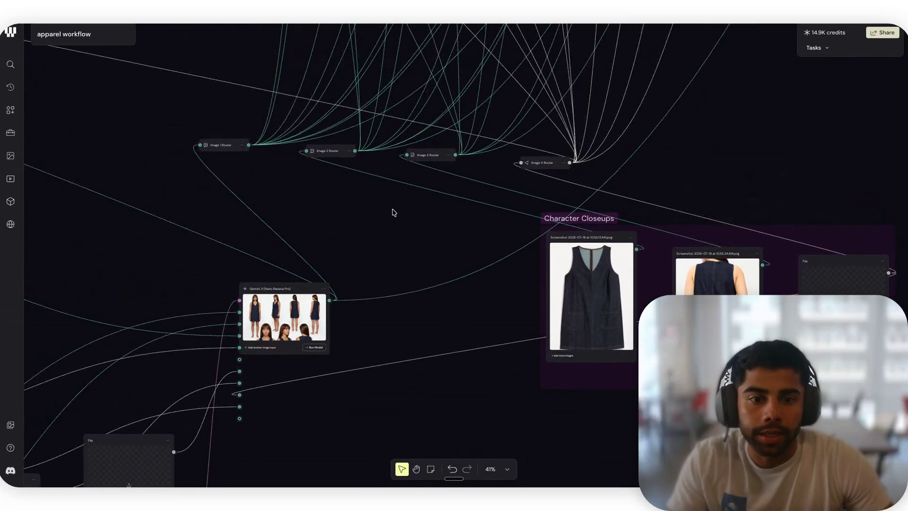
# Step: Compare the Character Closeups dress photos with the denim, center seam and hem in the generated back-view desert image
pyautogui.hscroll(1, 589, 287)
pyautogui.scroll(6, 589, 288)
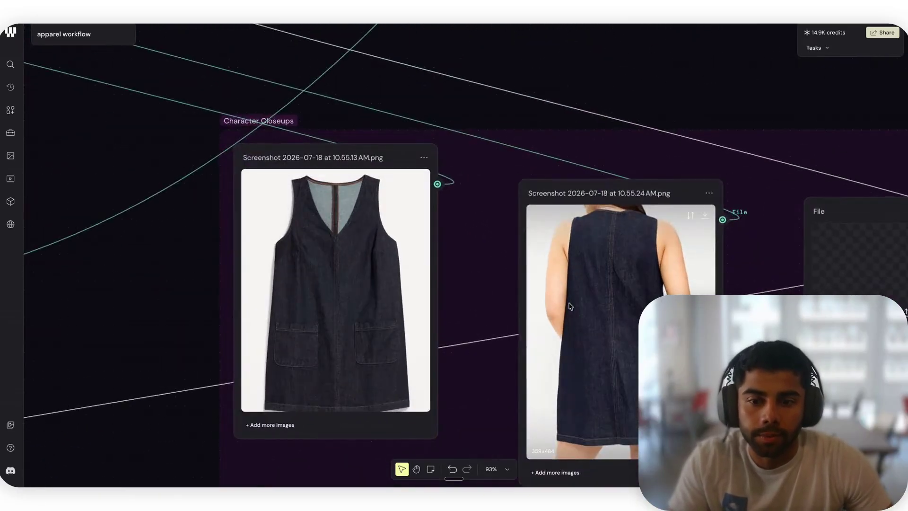
pyautogui.scroll(-6, 570, 306)
pyautogui.scroll(3, 569, 306)
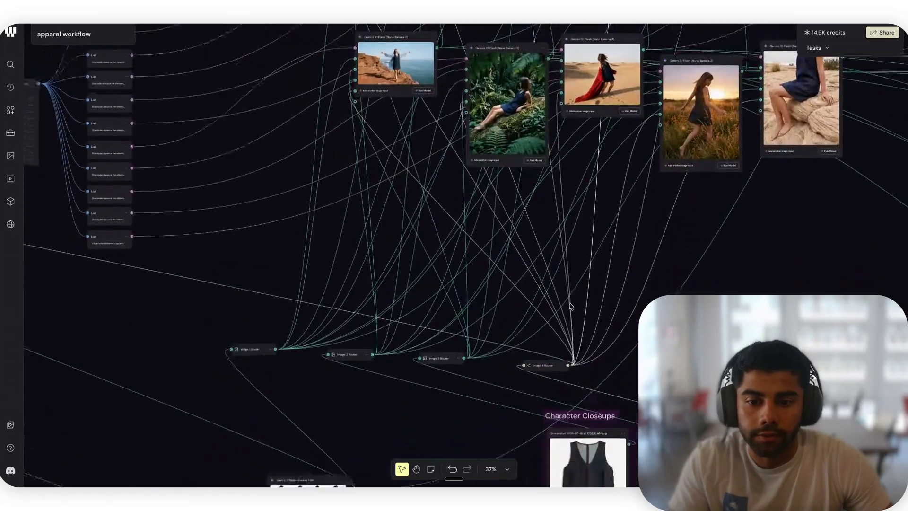
pyautogui.hscroll(3, 539, 299)
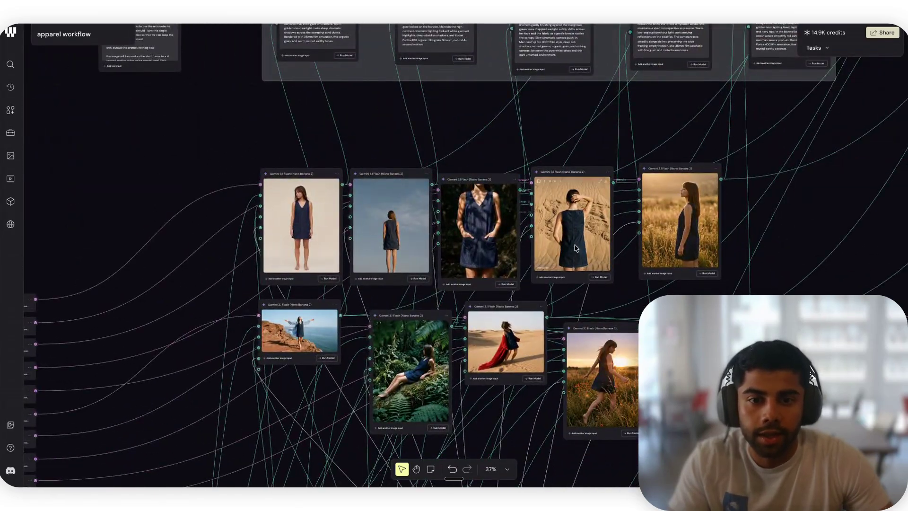
pyautogui.scroll(4, 576, 247)
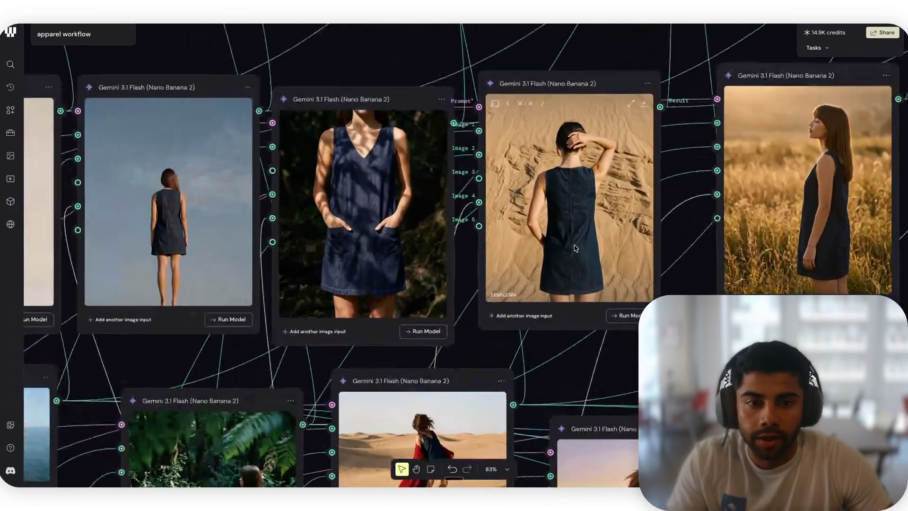
pyautogui.scroll(6, 575, 247)
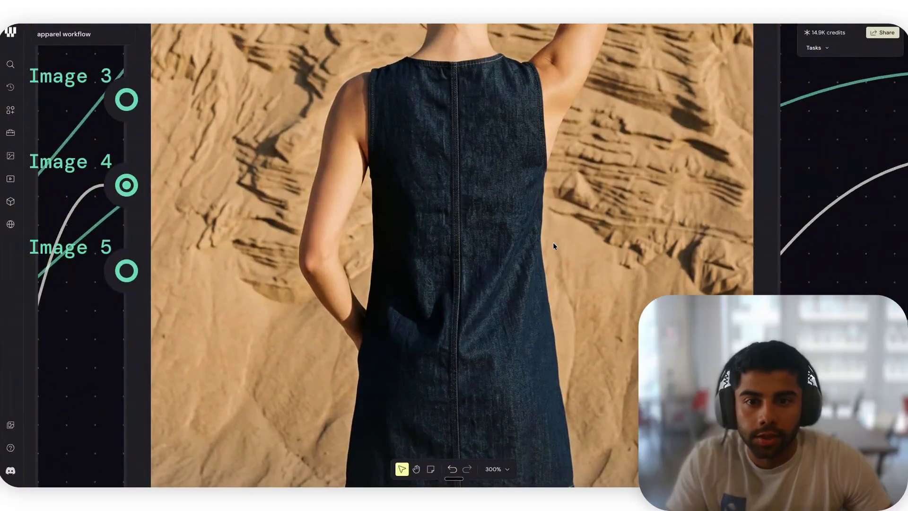
pyautogui.scroll(-3, 492, 244)
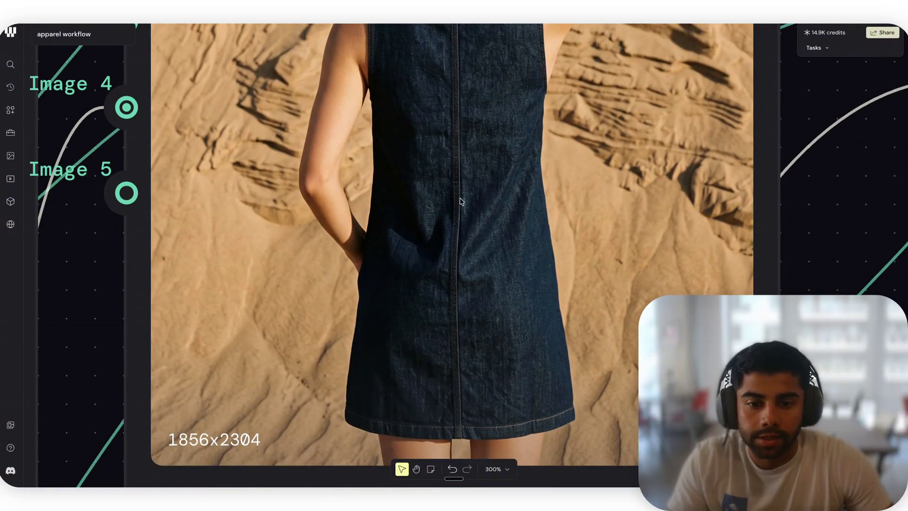
# Step: Examine the dress's side profile in the golden field image and its pocket and hem stitching in the seated rock image
pyautogui.scroll(-3, 460, 201)
pyautogui.hscroll(6, 460, 207)
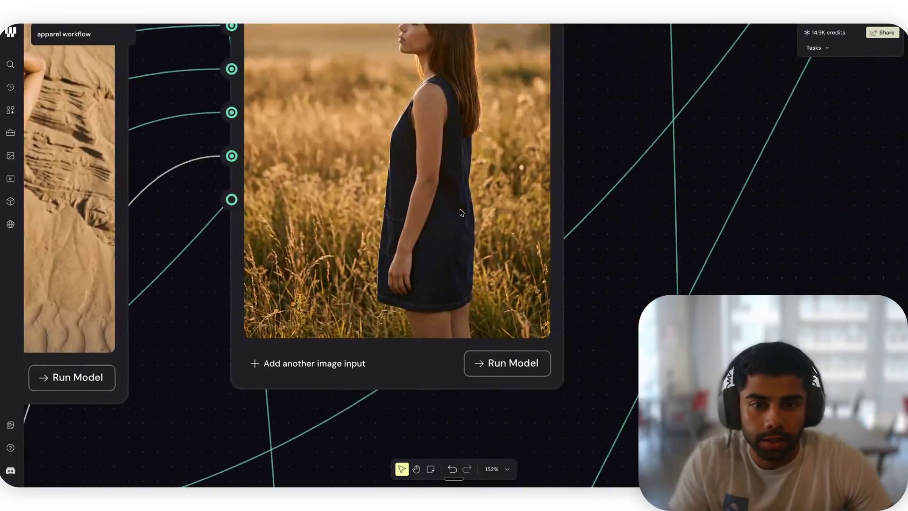
pyautogui.scroll(5, 461, 212)
pyautogui.scroll(-3, 461, 212)
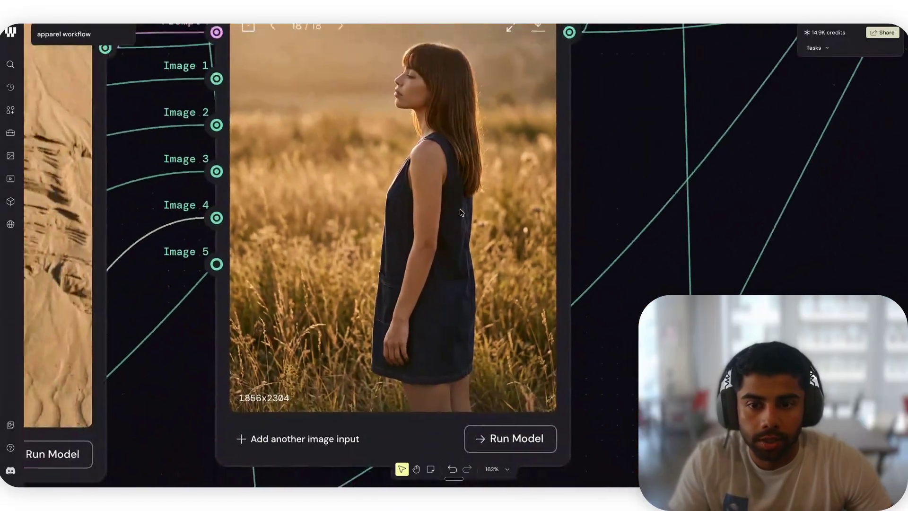
pyautogui.scroll(-5, 461, 212)
pyautogui.scroll(-3, 461, 211)
pyautogui.scroll(6, 460, 212)
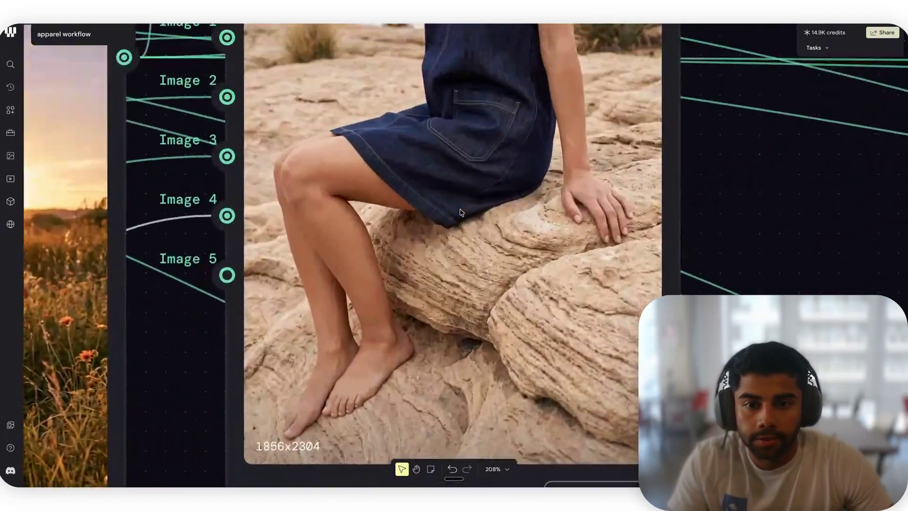
pyautogui.scroll(2, 461, 212)
pyautogui.scroll(-3, 461, 212)
pyautogui.scroll(6, 461, 212)
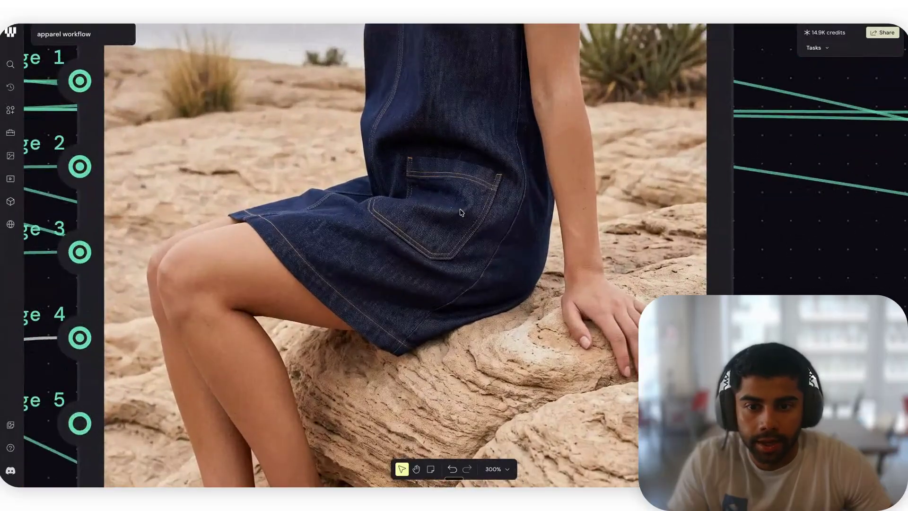
pyautogui.scroll(-6, 461, 212)
pyautogui.scroll(2, 460, 212)
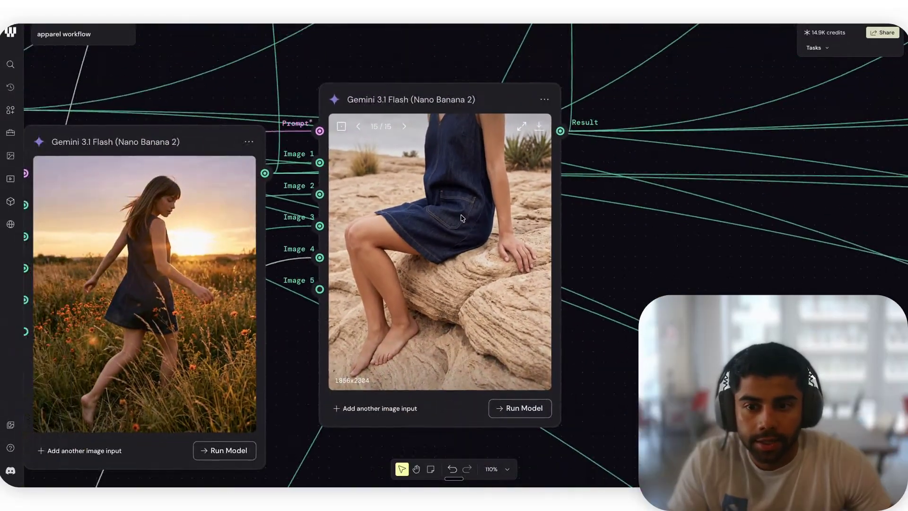
# Step: Select all ten Gemini 3.1 Flash (Nano Banana 2) image nodes and run them together
pyautogui.scroll(-8, 462, 217)
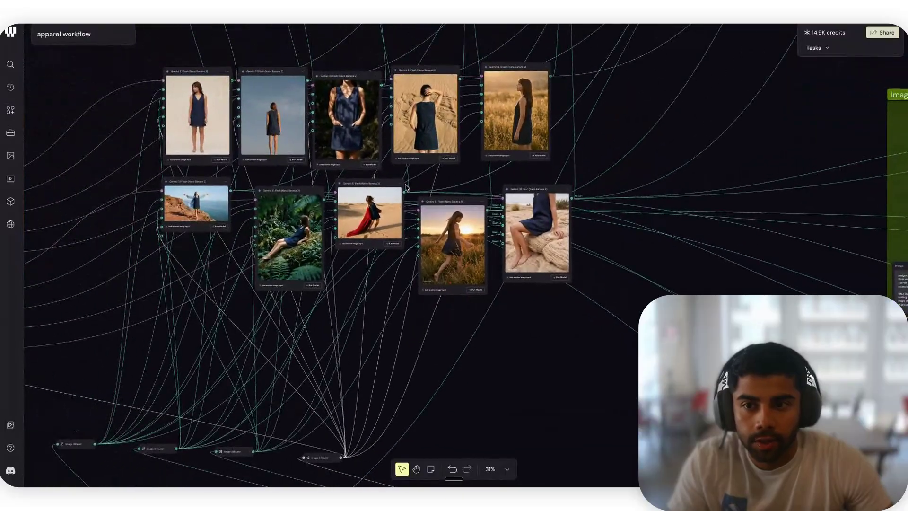
pyautogui.moveTo(375, 246); pyautogui.dragTo(572, 294)
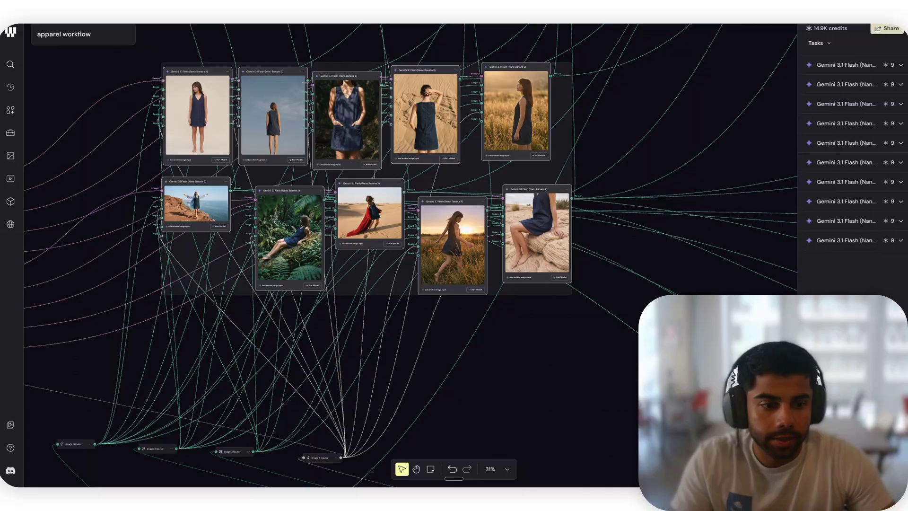
pyautogui.click(622, 400)
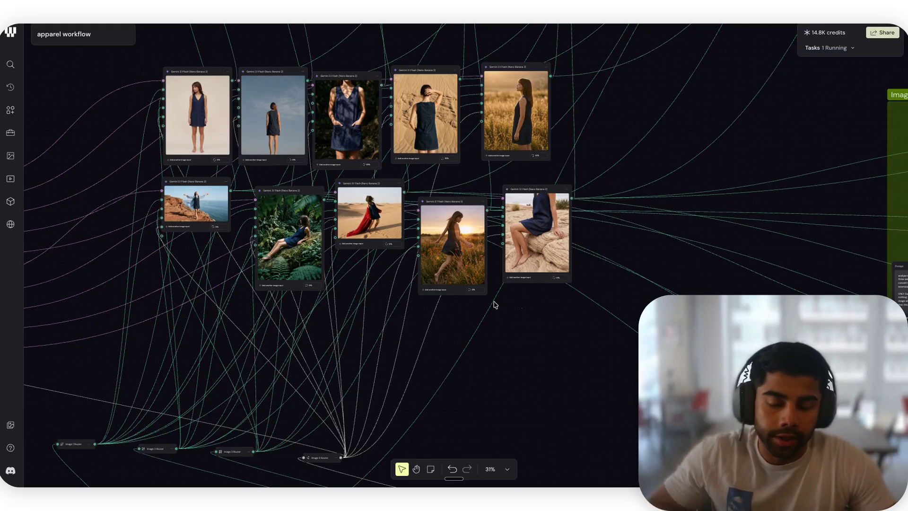
# Step: Inspect the dress details in the existing forest and seaside cliff images while the selected models run
pyautogui.scroll(5, 291, 262)
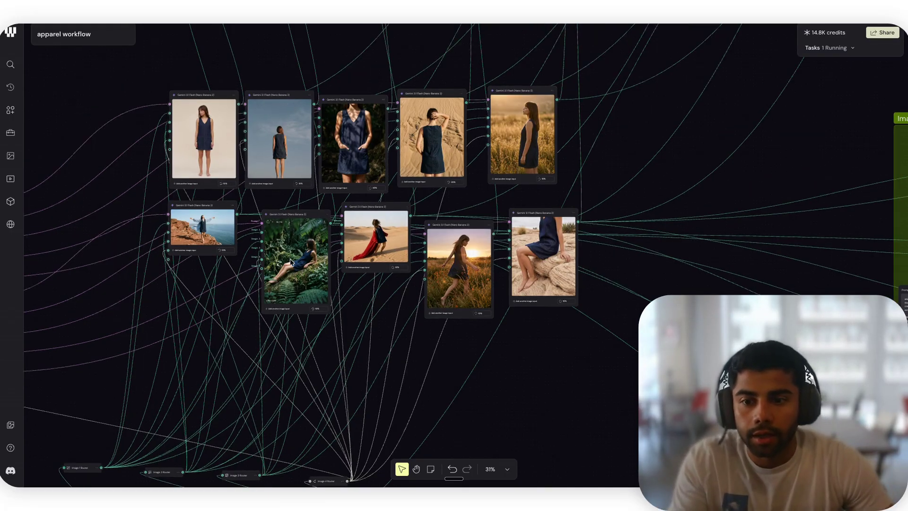
pyautogui.scroll(5, 294, 265)
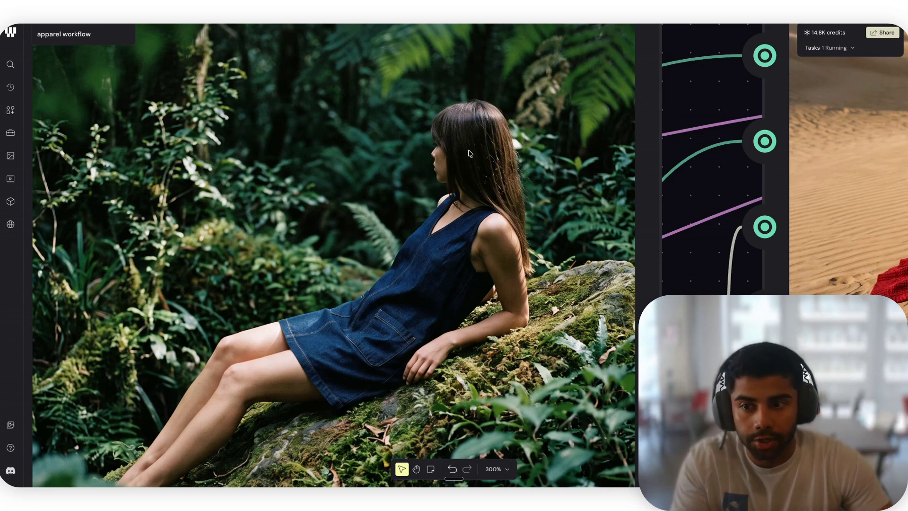
pyautogui.scroll(-1, 462, 214)
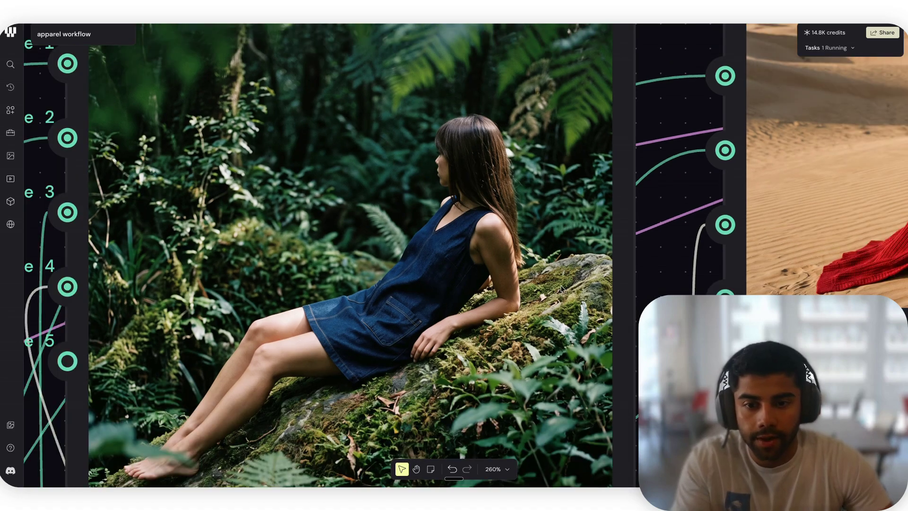
pyautogui.scroll(-5, 494, 283)
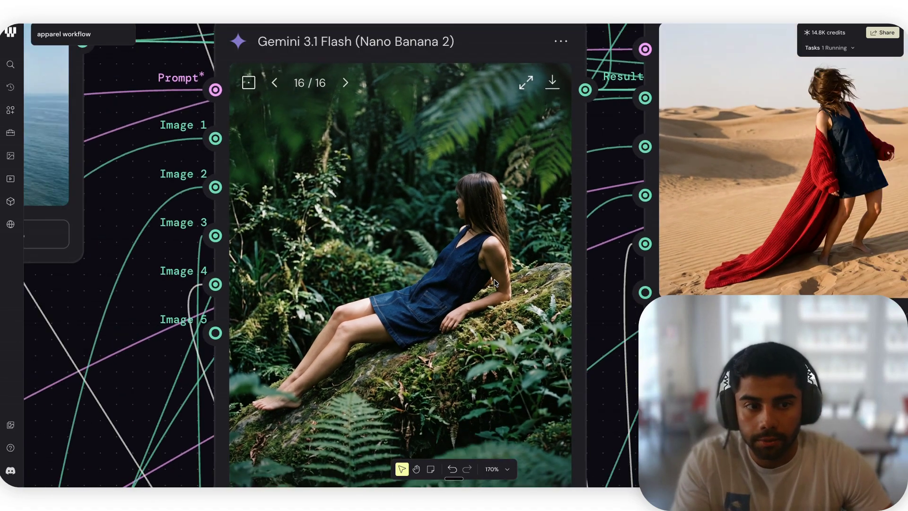
pyautogui.scroll(-3, 494, 283)
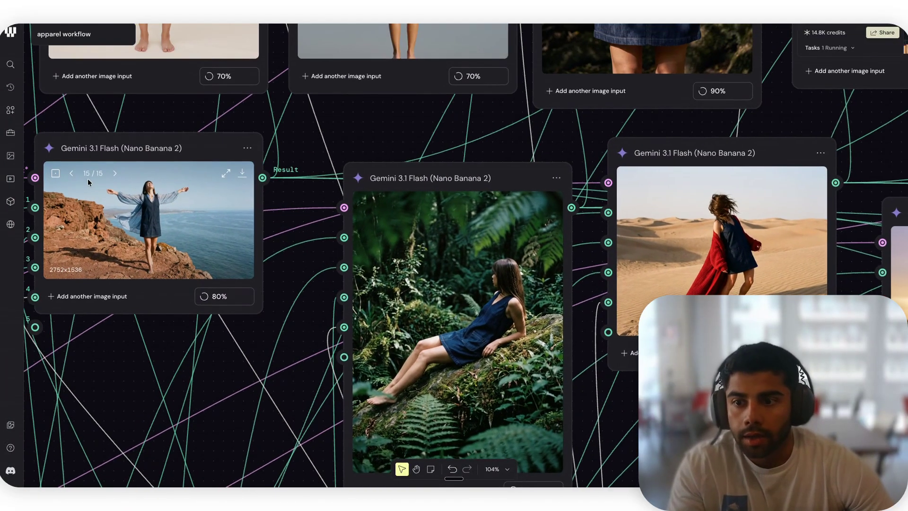
pyautogui.scroll(3, 90, 180)
pyautogui.scroll(8, 176, 205)
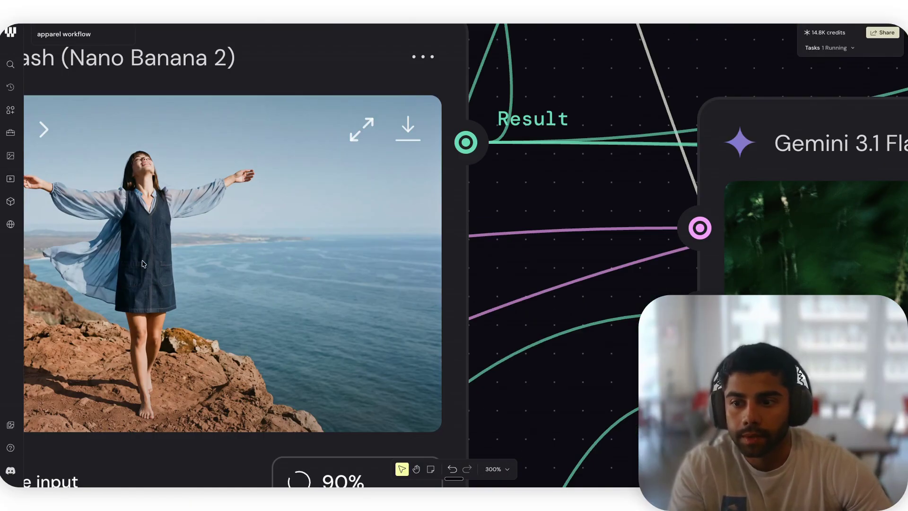
pyautogui.scroll(-15, 240, 277)
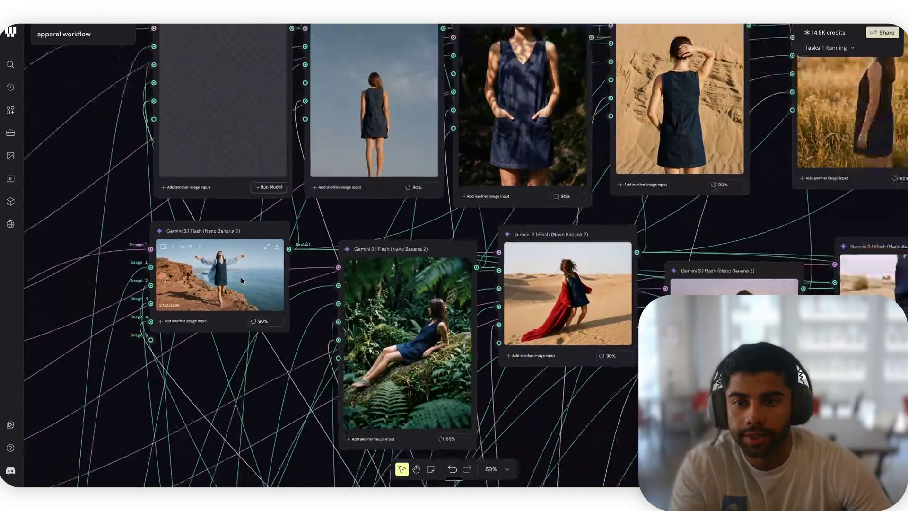
# Step: Check the regenerated images, examining the dress closely in the seated rock-wall and sunset meadow shots
pyautogui.scroll(-2, 240, 277)
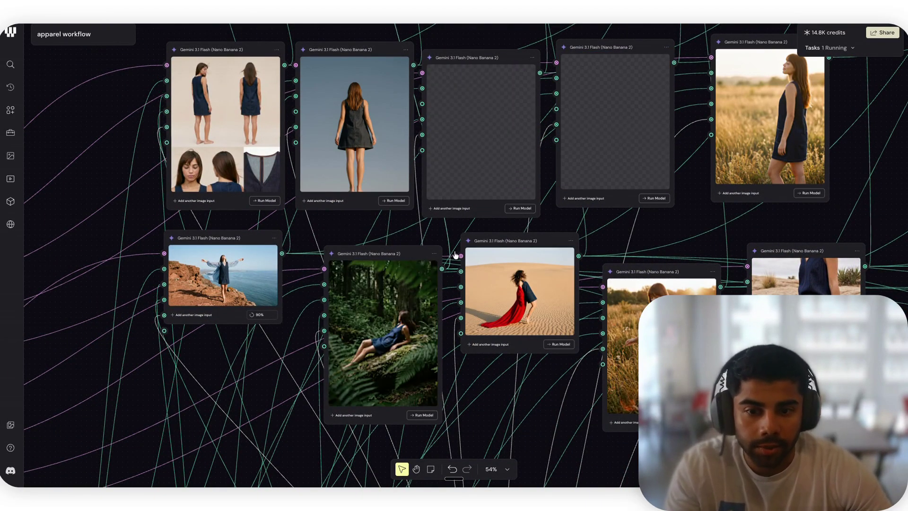
pyautogui.hscroll(5, 559, 169)
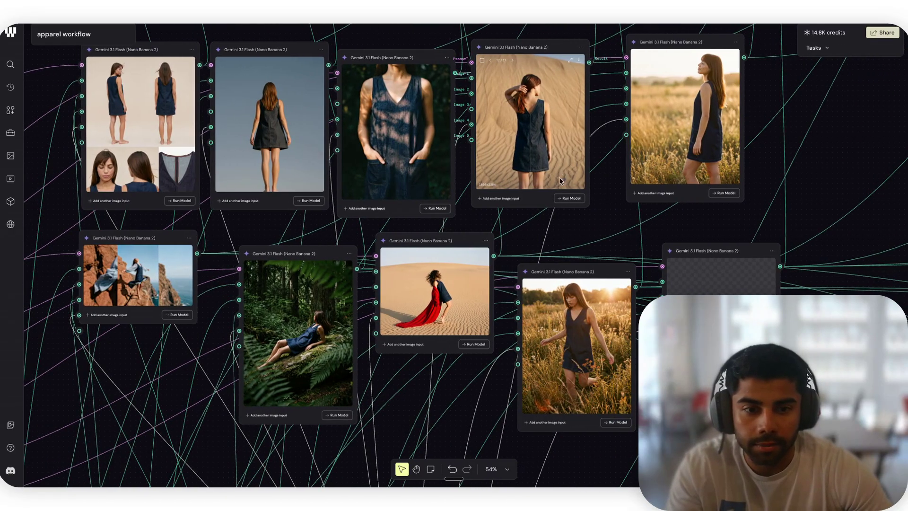
pyautogui.scroll(6, 606, 265)
pyautogui.hscroll(7, 607, 265)
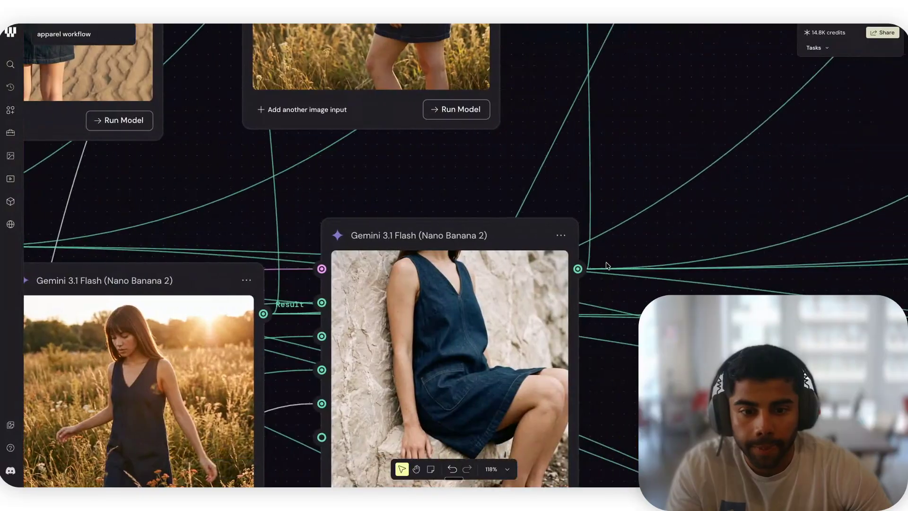
pyautogui.scroll(5, 607, 265)
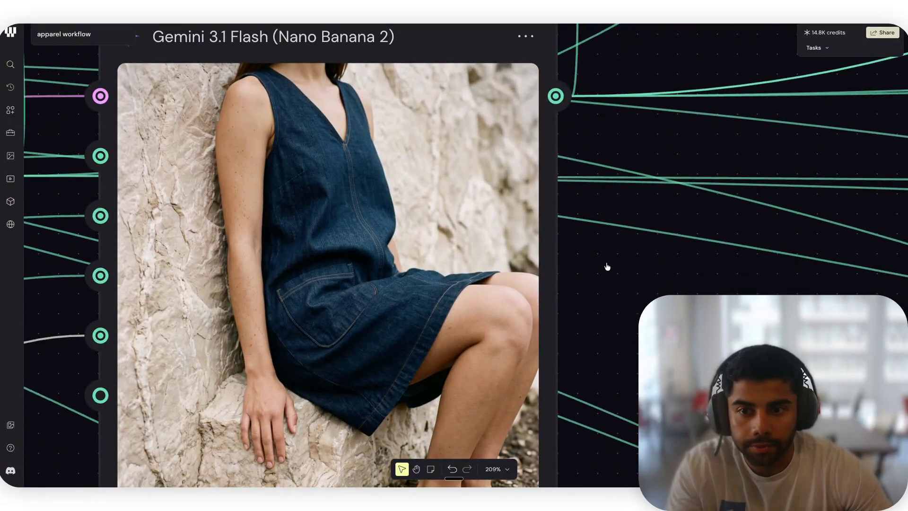
pyautogui.scroll(-4, 425, 266)
pyautogui.hscroll(-5, 425, 266)
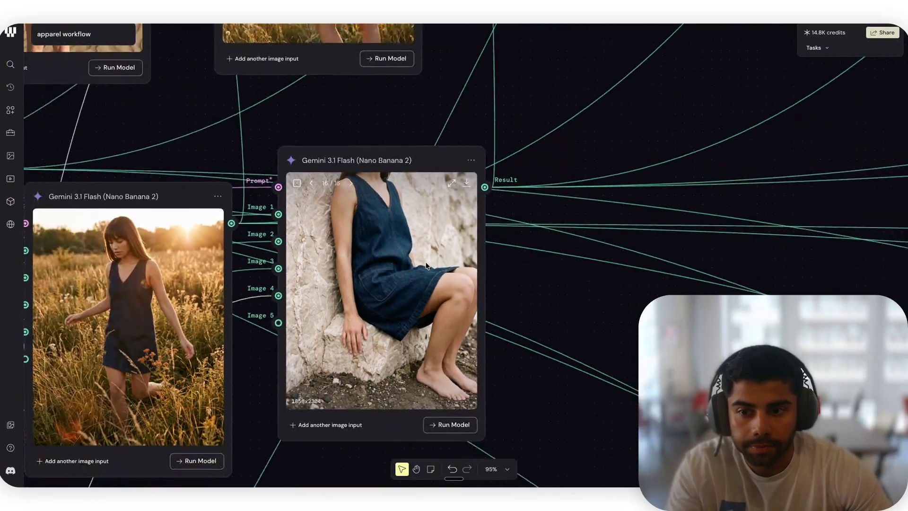
pyautogui.scroll(5, 427, 263)
pyautogui.scroll(3, 427, 263)
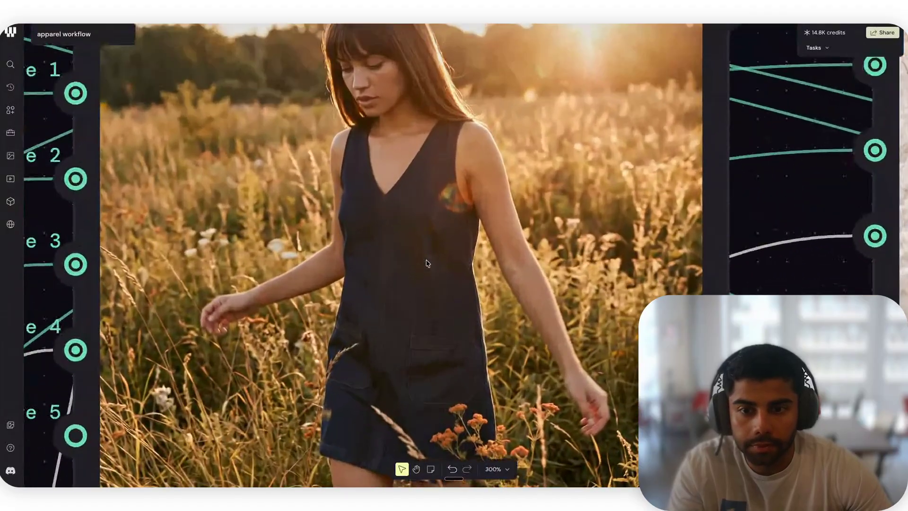
pyautogui.scroll(-9, 426, 256)
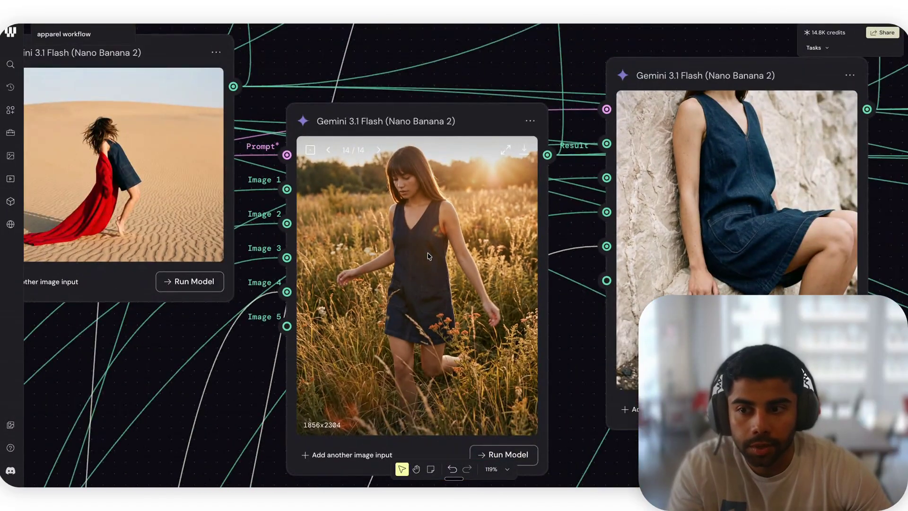
# Step: Examine the dress's seams, neckline and pockets in the regenerated red-cardigan dune, shadowed torso and back-view desert images
pyautogui.hscroll(-5, 428, 256)
pyautogui.scroll(8, 427, 256)
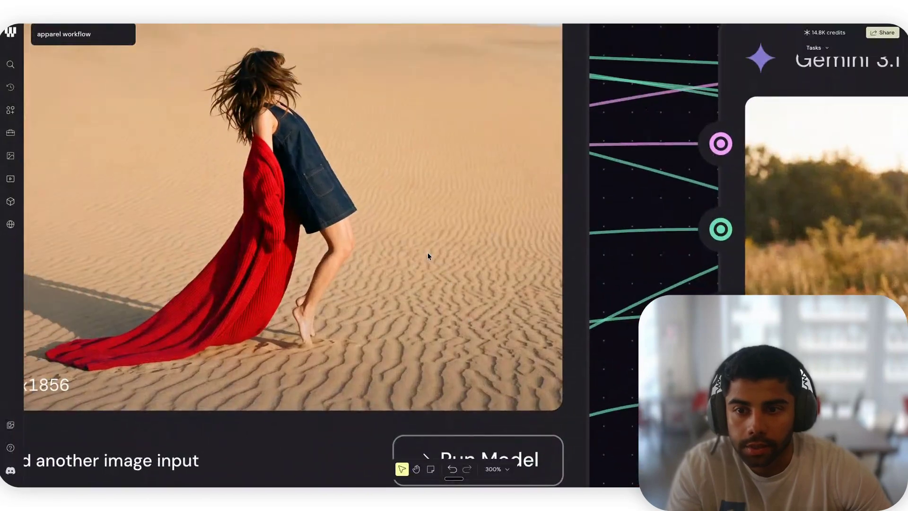
pyautogui.scroll(-12, 428, 256)
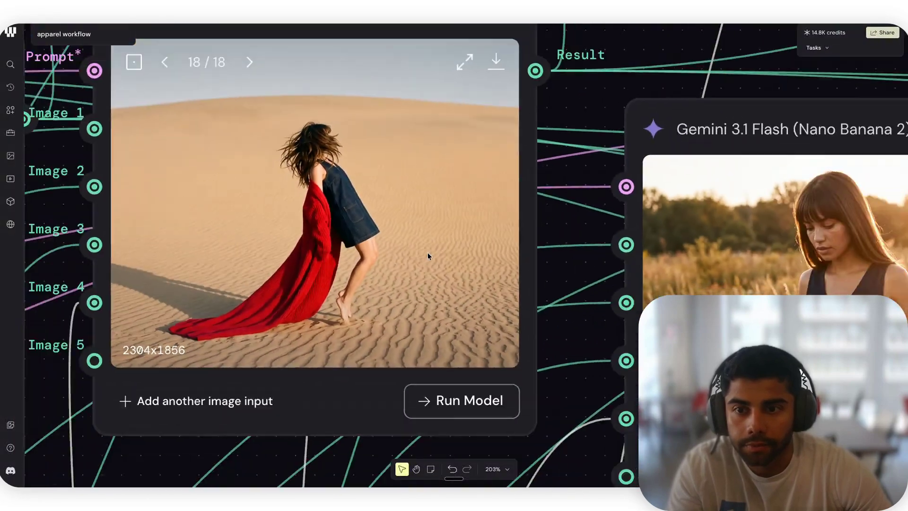
pyautogui.scroll(5, 428, 255)
pyautogui.scroll(10, 427, 256)
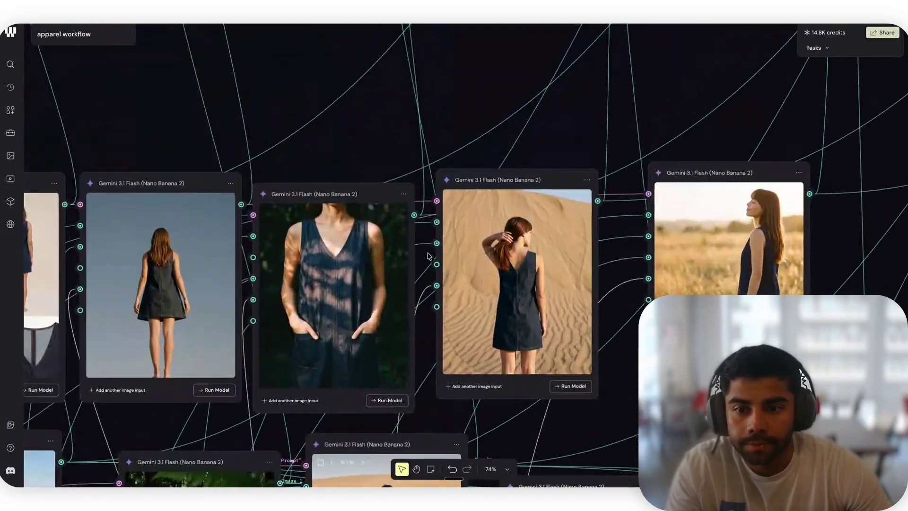
pyautogui.hscroll(-3, 428, 256)
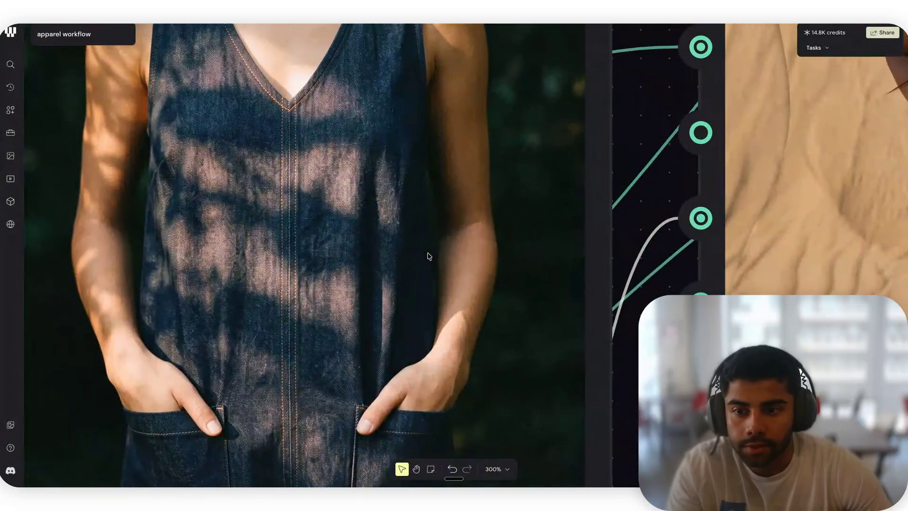
pyautogui.scroll(-5, 428, 255)
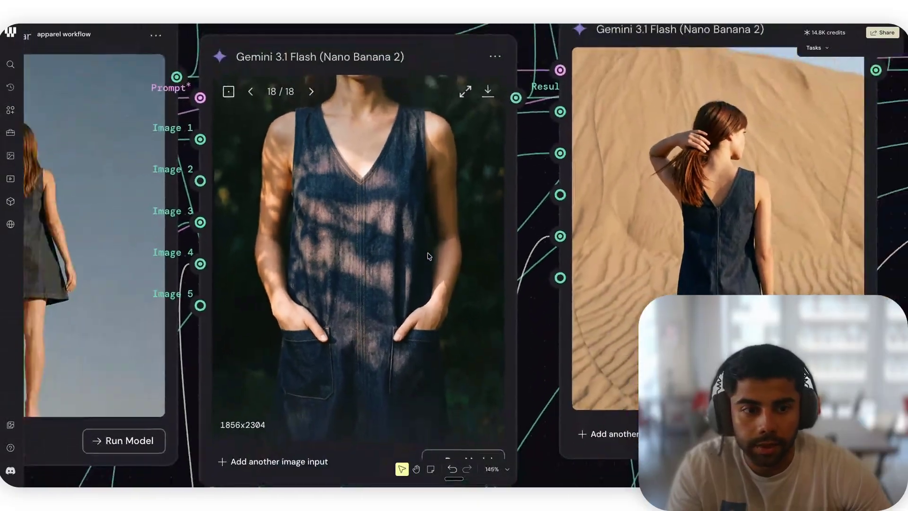
pyautogui.hscroll(3, 428, 255)
pyautogui.scroll(5, 428, 255)
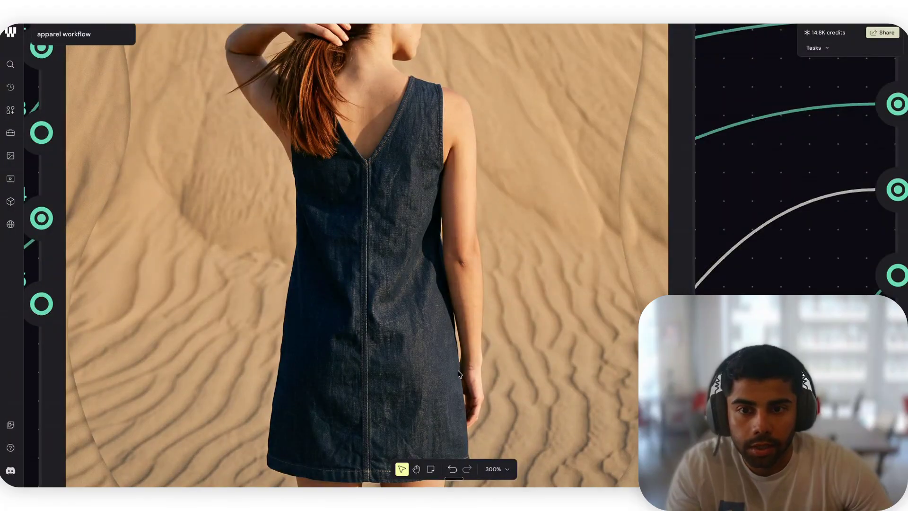
pyautogui.scroll(-2, 458, 373)
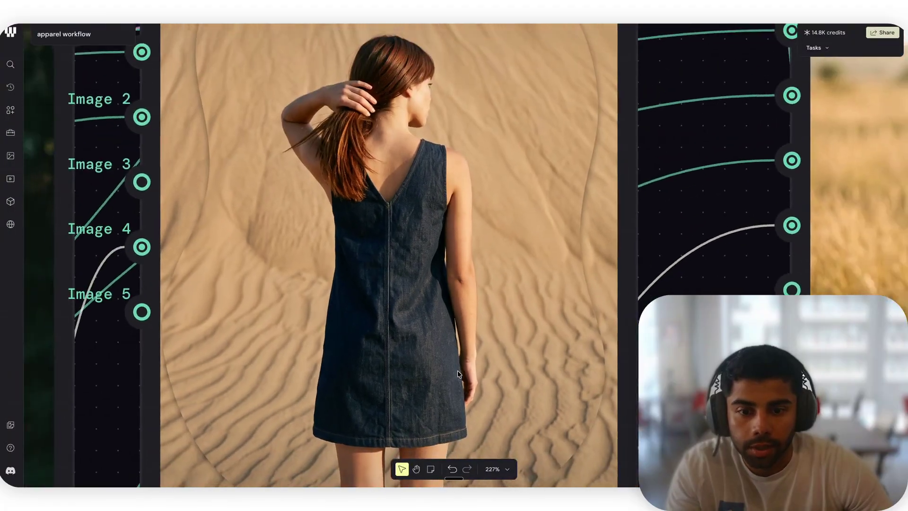
# Step: Rerun the Gemini 3.1 Flash image node that shows the woman's back view on the desert dunes
pyautogui.scroll(-5, 458, 373)
pyautogui.click(491, 337)
pyautogui.scroll(5, 435, 295)
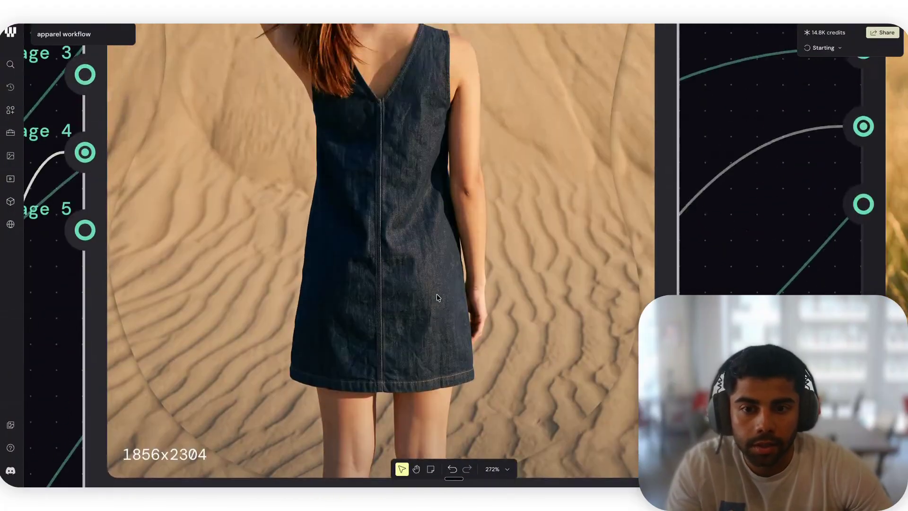
pyautogui.scroll(2, 436, 294)
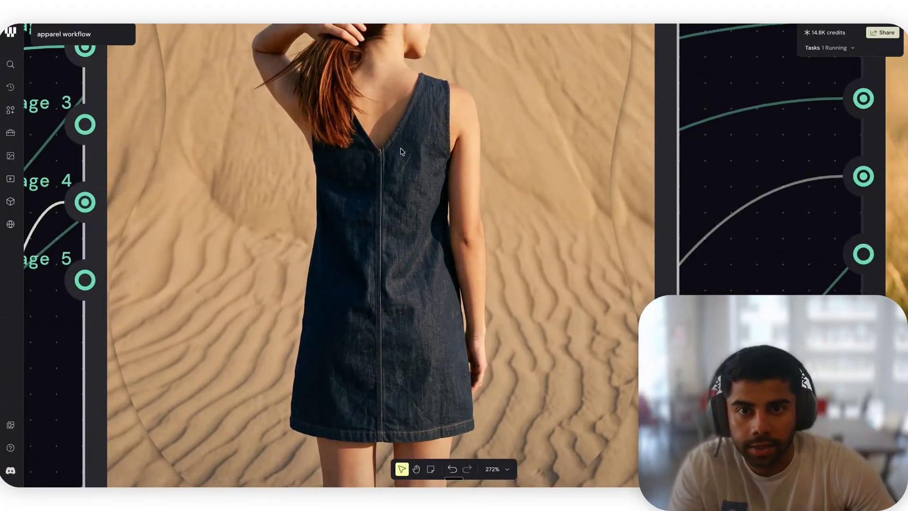
# Step: Rerun the Gemini 3.1 Flash node holding the multi-view collage of full-body, portrait and neckline shots
pyautogui.scroll(-5, 608, 137)
pyautogui.hscroll(5, 609, 138)
pyautogui.scroll(5, 609, 138)
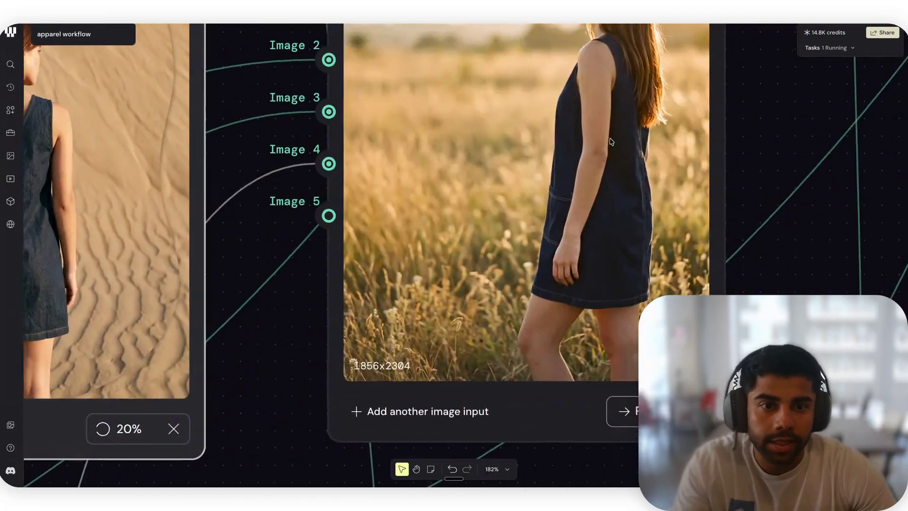
pyautogui.scroll(-8, 611, 141)
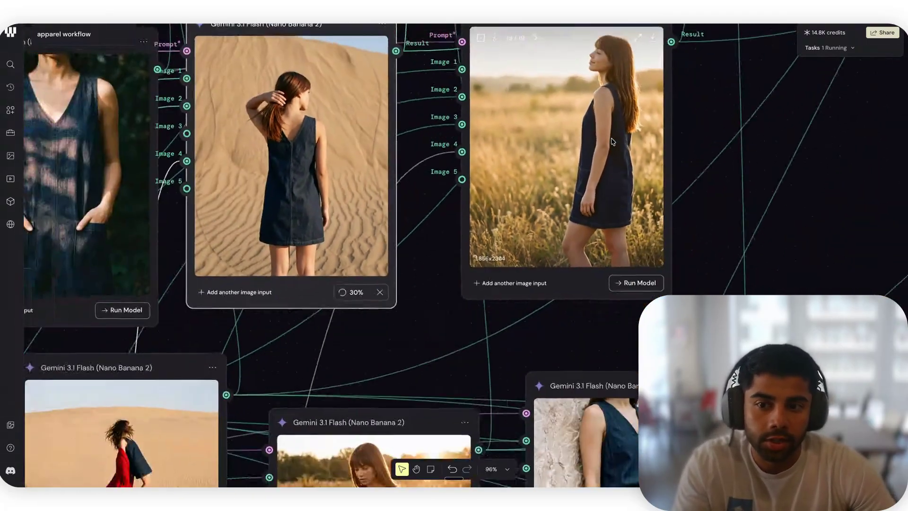
pyautogui.hscroll(-5, 611, 140)
pyautogui.scroll(4, 611, 141)
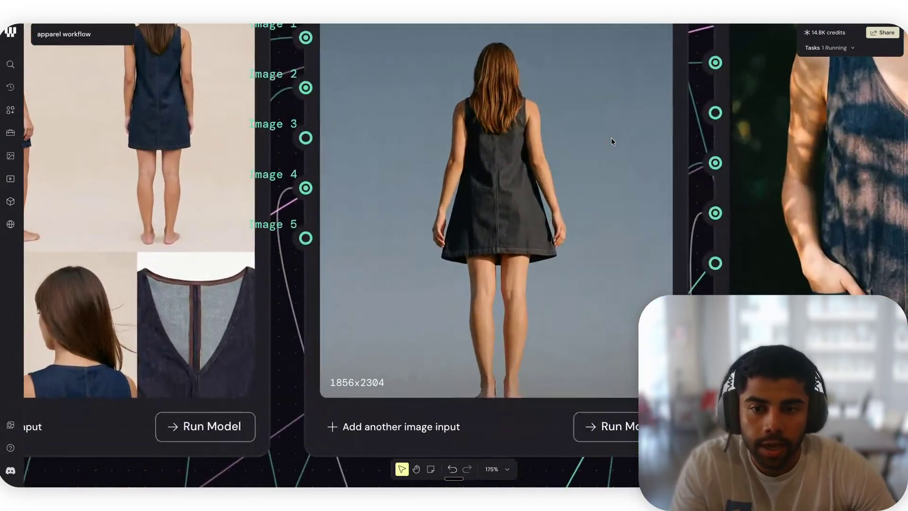
pyautogui.scroll(-4, 611, 141)
pyautogui.scroll(5, 610, 137)
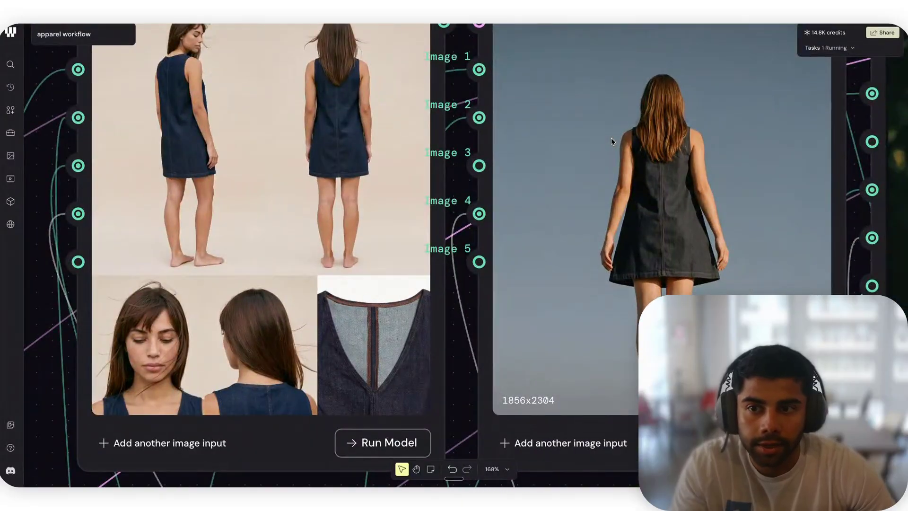
pyautogui.scroll(-1, 405, 408)
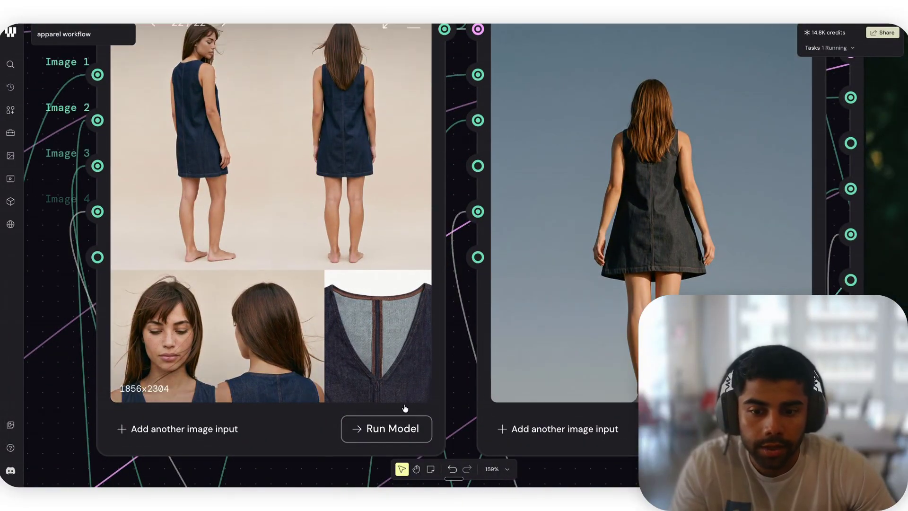
pyautogui.click(397, 421)
# Step: Examine the front and back dress reference screenshots in the Character Closeups group
pyautogui.scroll(-5, 397, 421)
pyautogui.scroll(-8, 464, 355)
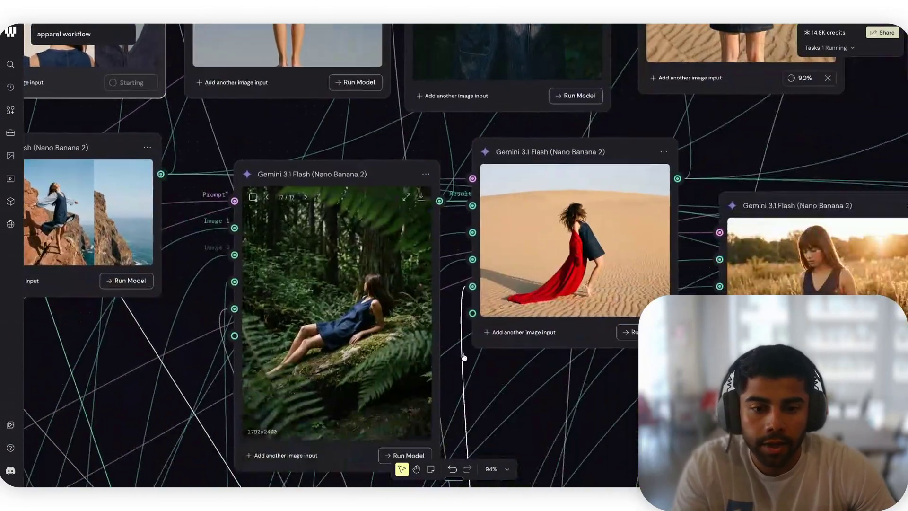
pyautogui.hscroll(2, 463, 356)
pyautogui.scroll(-18, 463, 355)
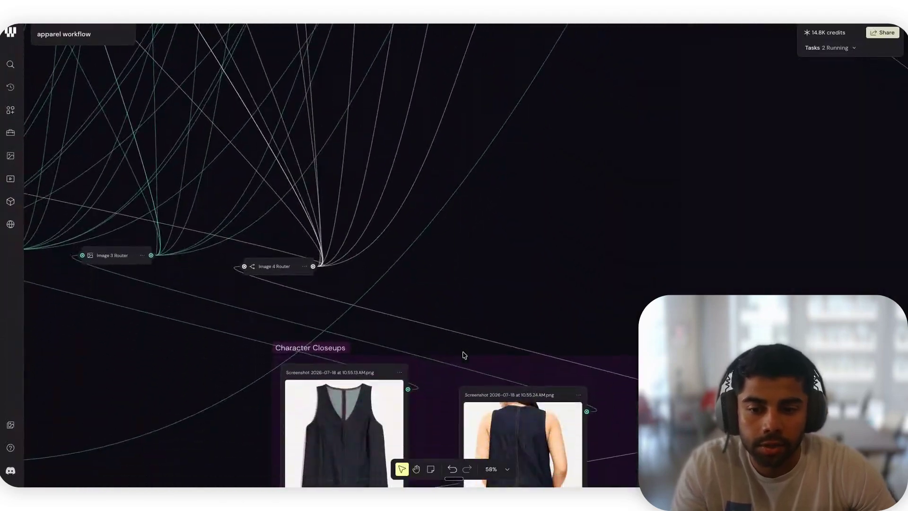
pyautogui.scroll(10, 463, 354)
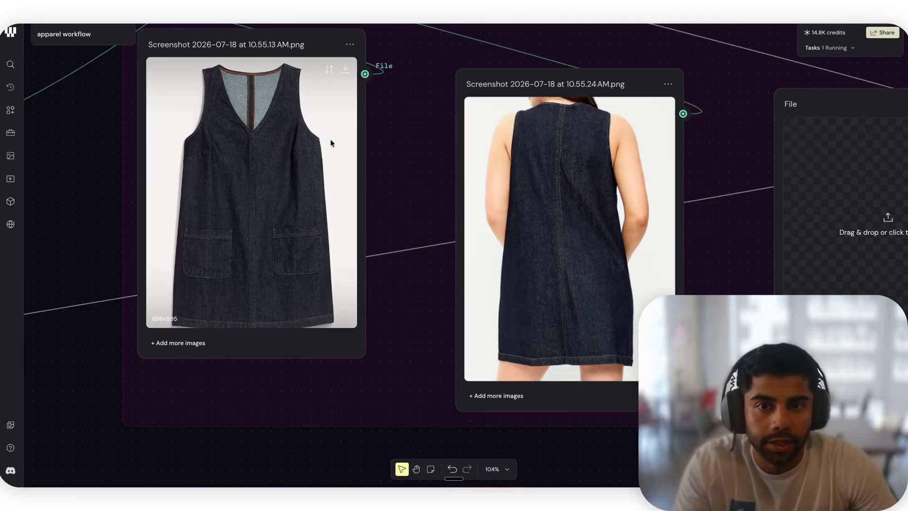
pyautogui.scroll(-15, 331, 141)
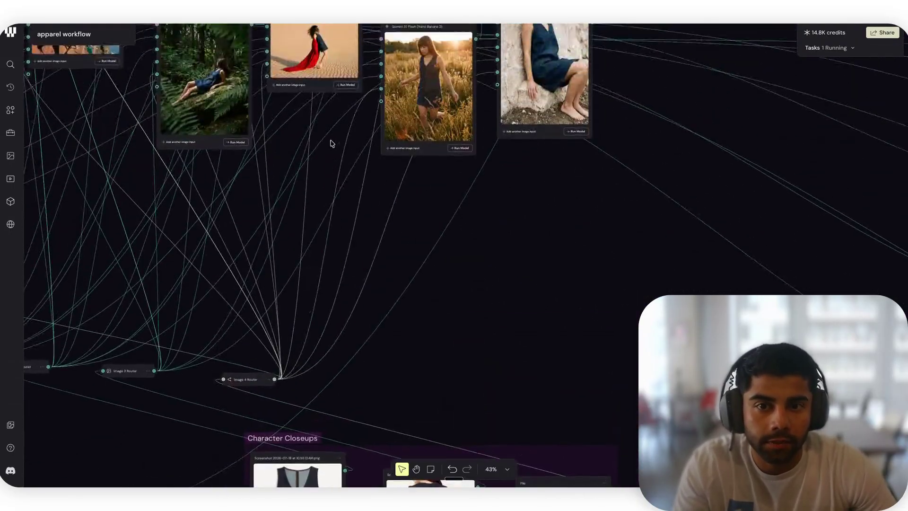
# Step: Check the dress in the regenerated desert back-view image against the neighbouring meadow side-profile shot
pyautogui.scroll(5, 330, 142)
pyautogui.scroll(10, 408, 176)
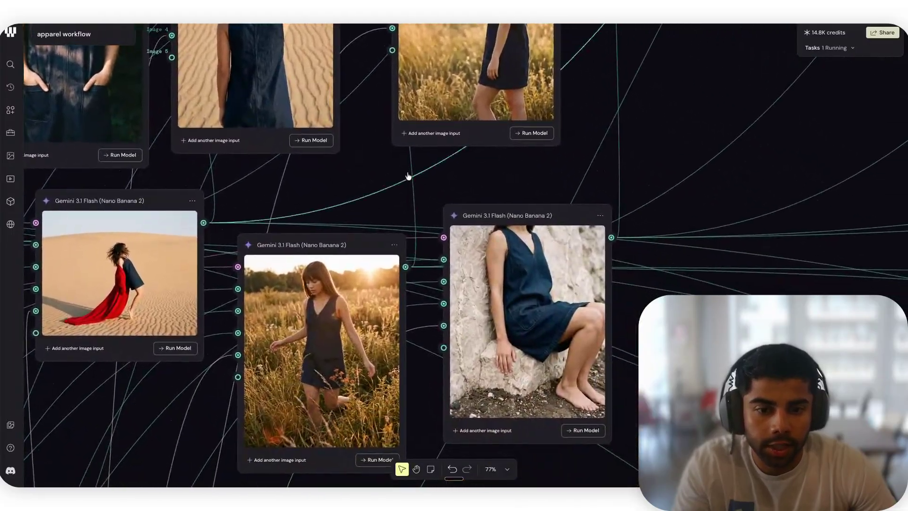
pyautogui.scroll(7, 408, 176)
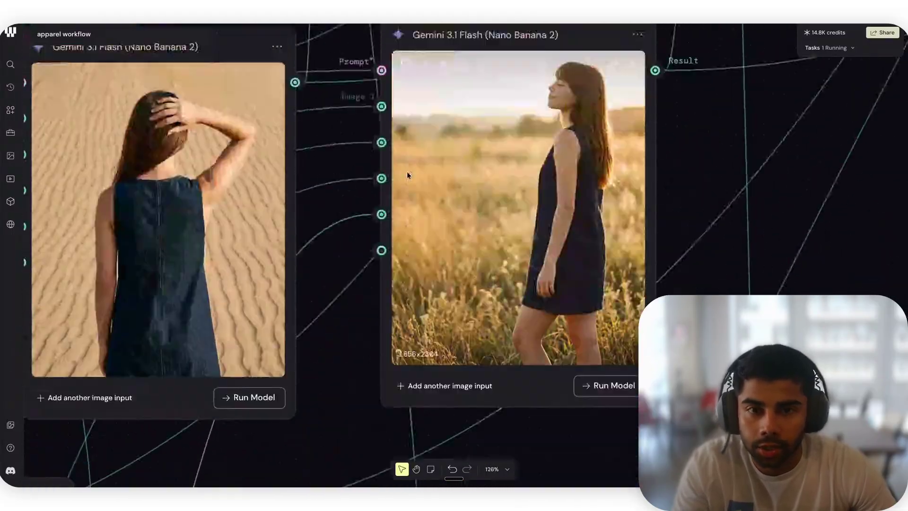
pyautogui.scroll(-6, 407, 175)
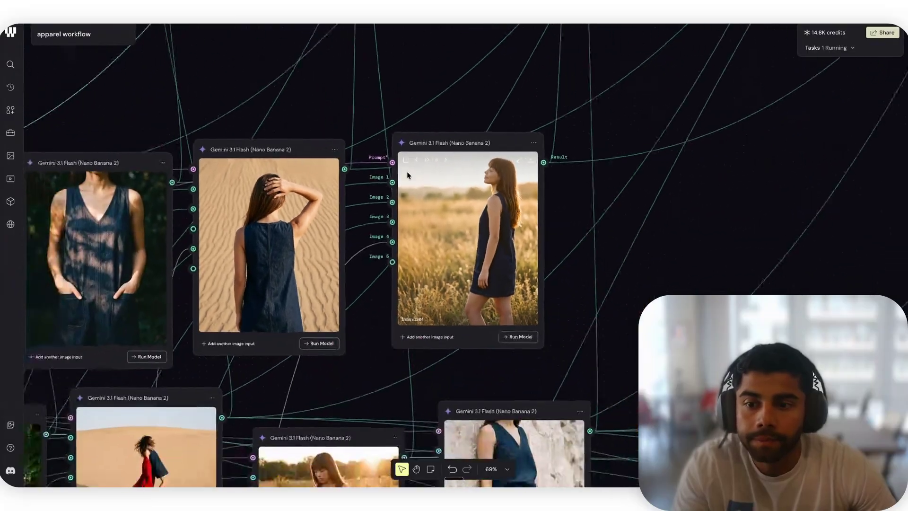
pyautogui.scroll(-4, 406, 171)
pyautogui.scroll(-6, 407, 172)
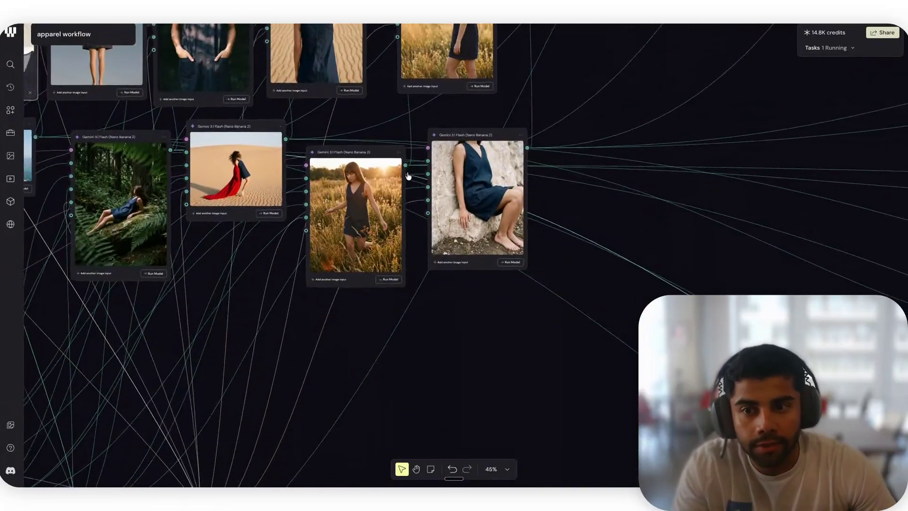
# Step: Look over both rows of generated model images while the collage node reruns
pyautogui.scroll(10, 408, 176)
pyautogui.scroll(5, 408, 176)
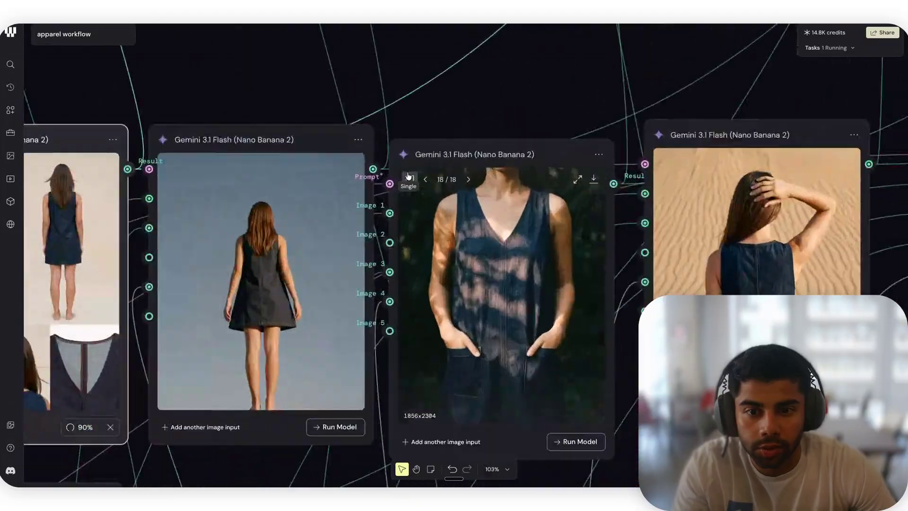
pyautogui.scroll(2, 408, 176)
pyautogui.scroll(-5, 408, 176)
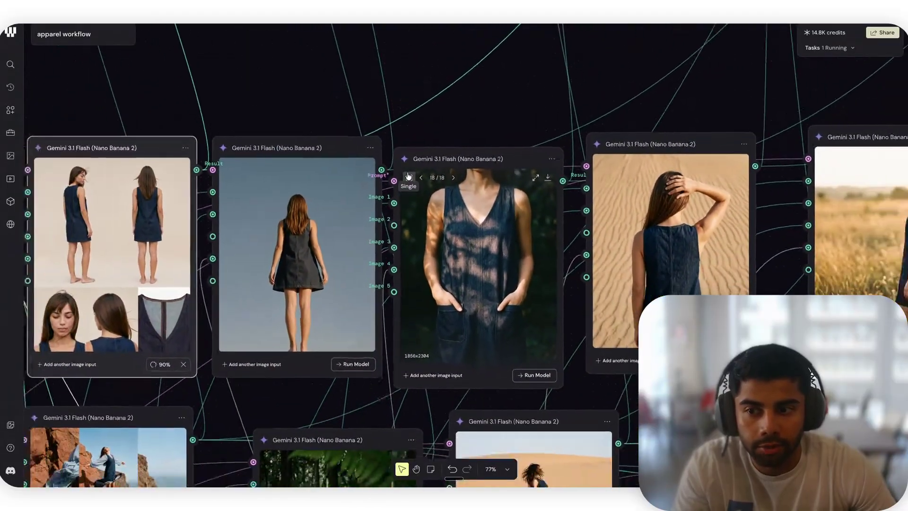
pyautogui.hscroll(-2, 408, 176)
pyautogui.scroll(-4, 408, 176)
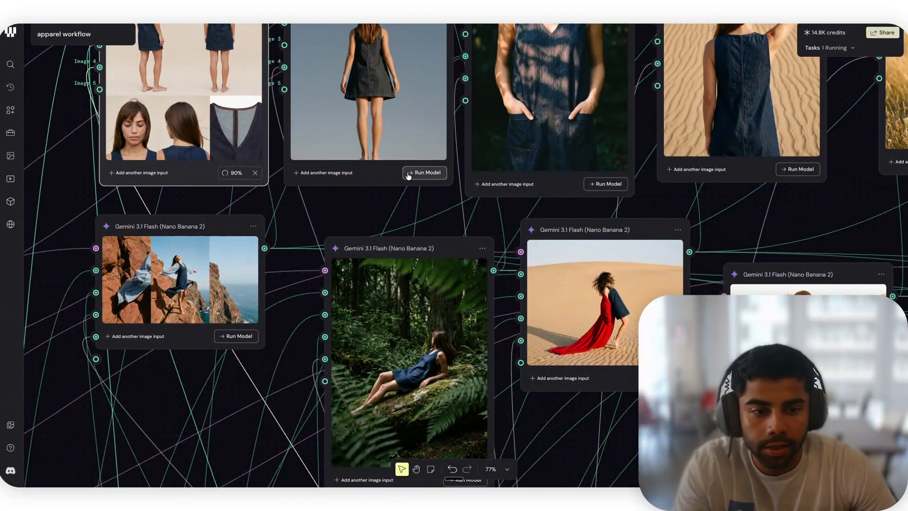
pyautogui.hscroll(7, 408, 176)
pyautogui.scroll(2, 408, 175)
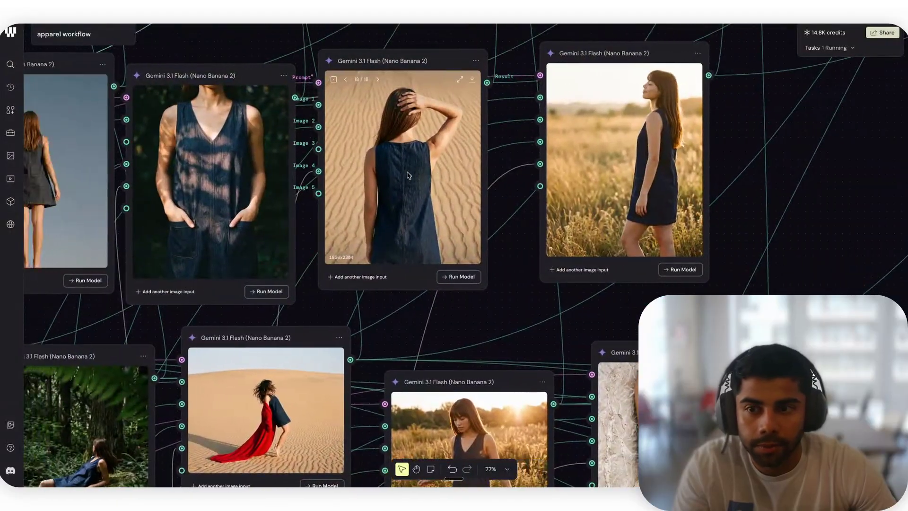
pyautogui.hscroll(-6, 408, 175)
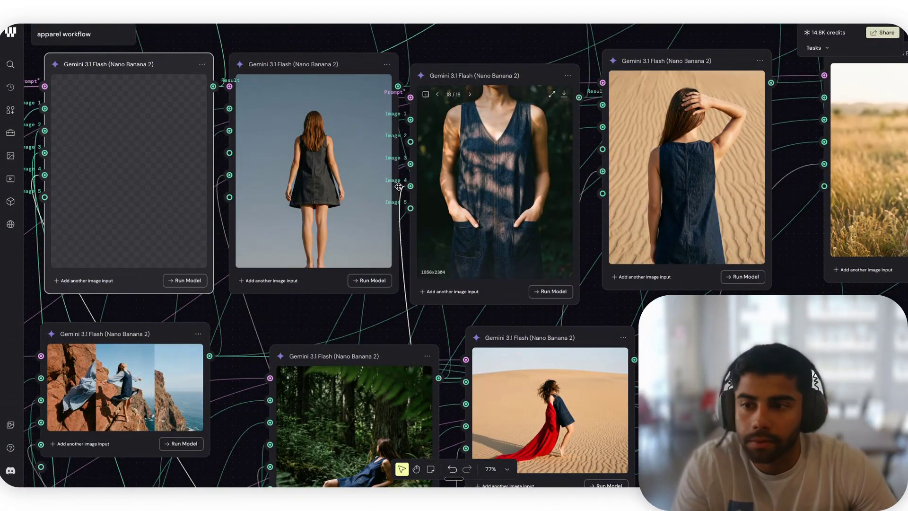
# Step: Inspect the neckline, centre seam and pockets in the regenerated front-facing image from the former collage node
pyautogui.scroll(5, 136, 151)
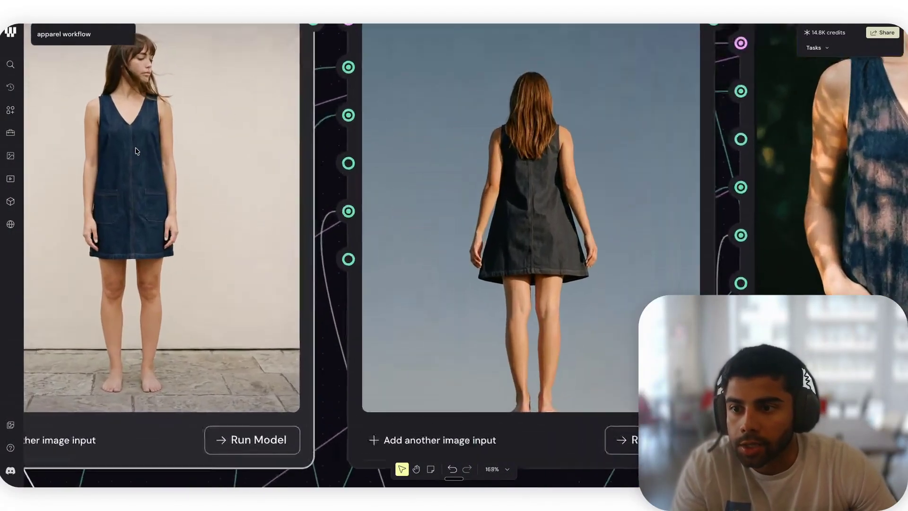
pyautogui.hscroll(-3, 137, 148)
pyautogui.scroll(1, 137, 148)
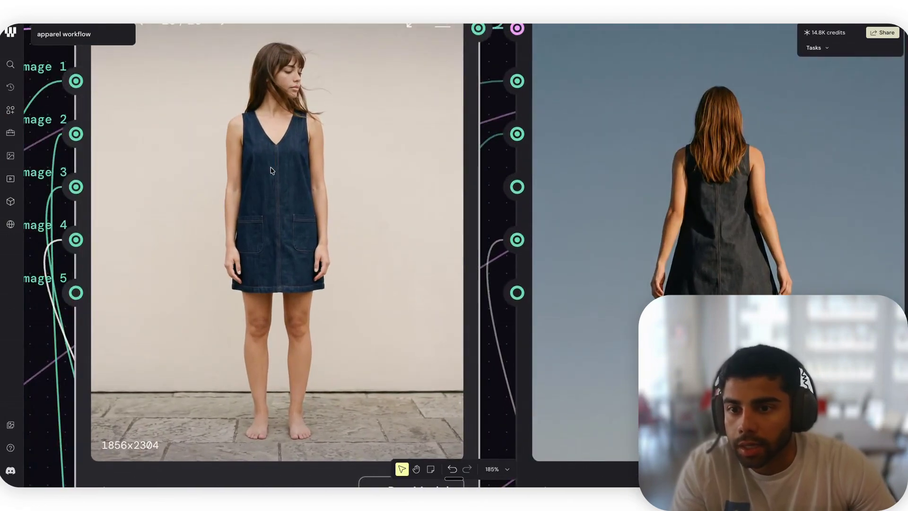
pyautogui.scroll(3, 297, 203)
pyautogui.scroll(-4, 297, 202)
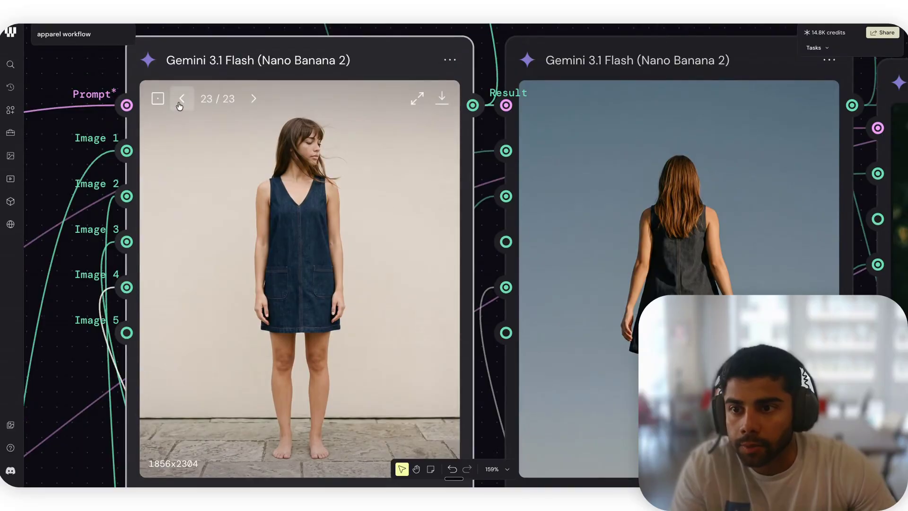
# Step: Compare that node's previous collage, version 22, with the newest front-facing result, version 23, and examine the dress closely
pyautogui.click(181, 100)
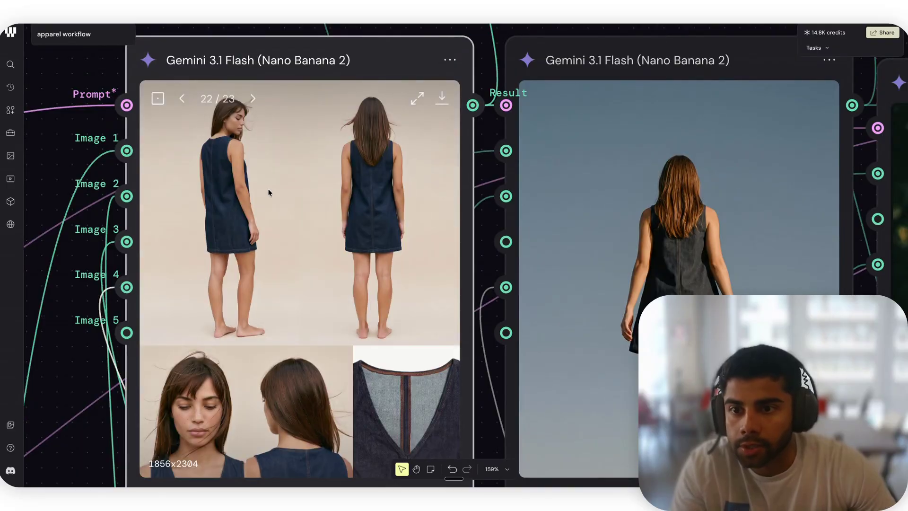
pyautogui.click(249, 105)
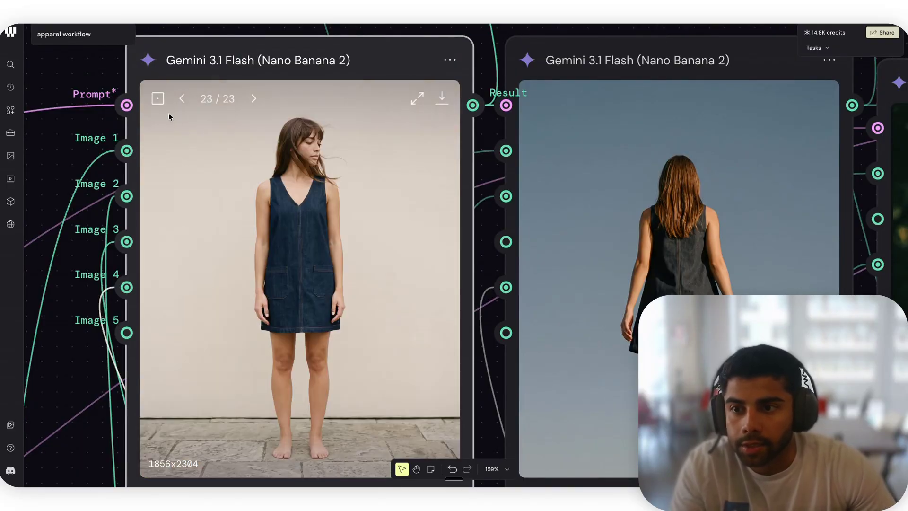
pyautogui.click(183, 103)
pyautogui.scroll(-3, 343, 308)
pyautogui.scroll(1, 344, 307)
pyautogui.scroll(3, 338, 298)
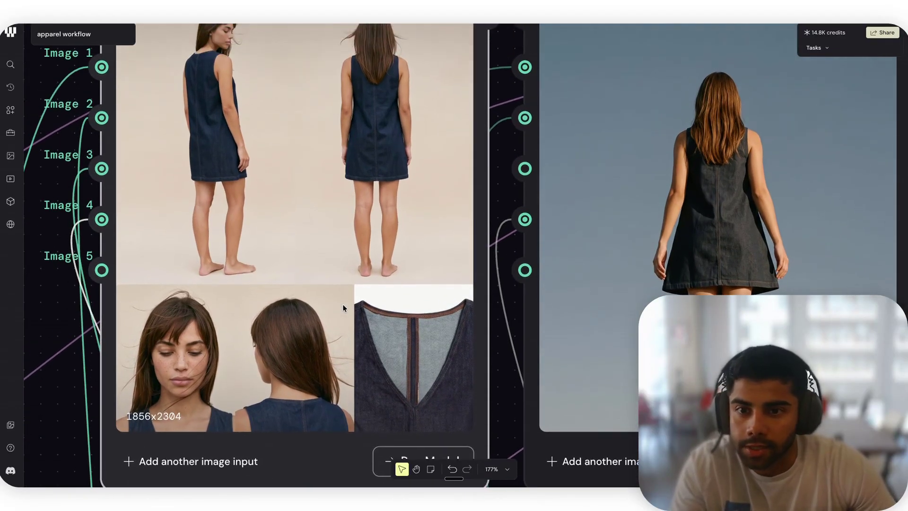
pyautogui.click(239, 91)
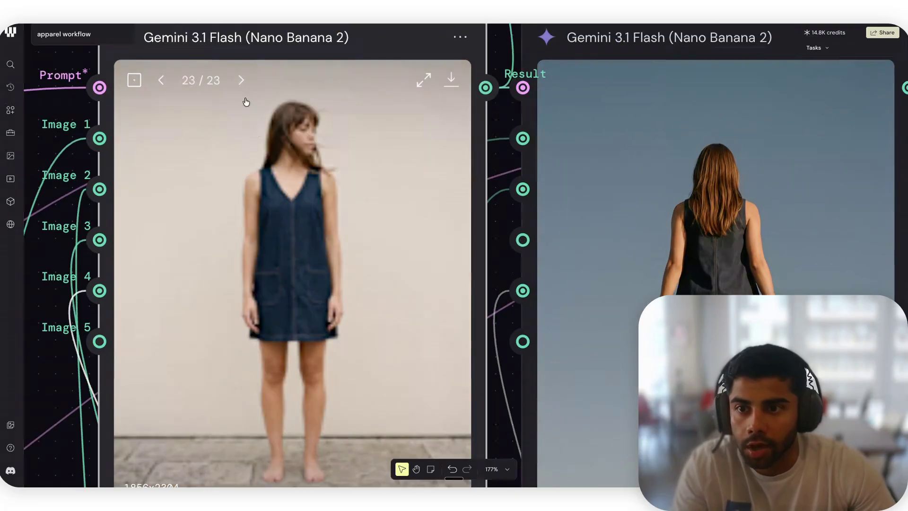
pyautogui.scroll(5, 302, 284)
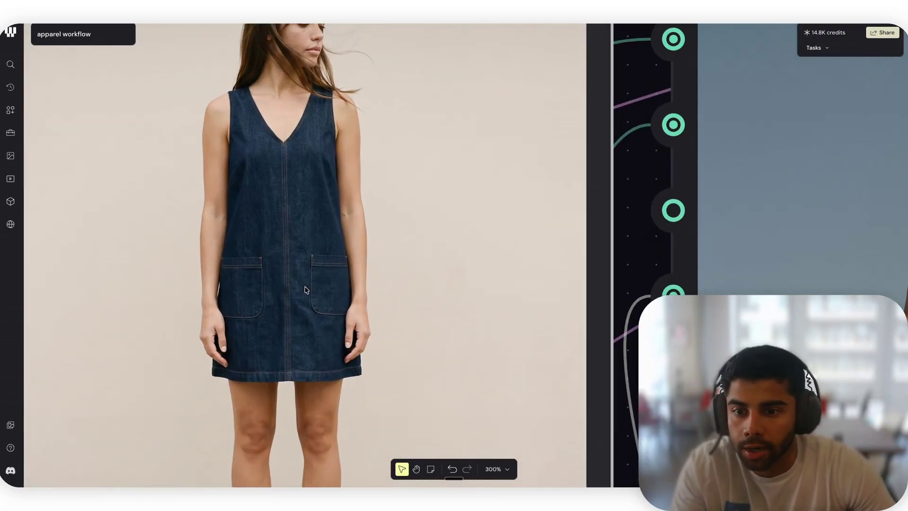
pyautogui.scroll(2, 284, 232)
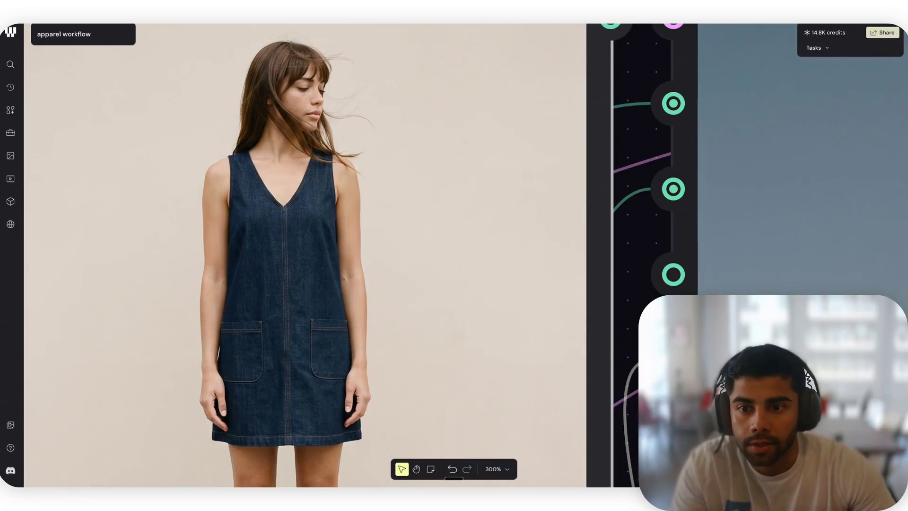
# Step: Switch to the store's product gallery and study the real denim dress from the front and back
pyautogui.hotkey('alt', 'Tab')
pyautogui.scroll(-6, 448, 296)
pyautogui.scroll(20, 448, 296)
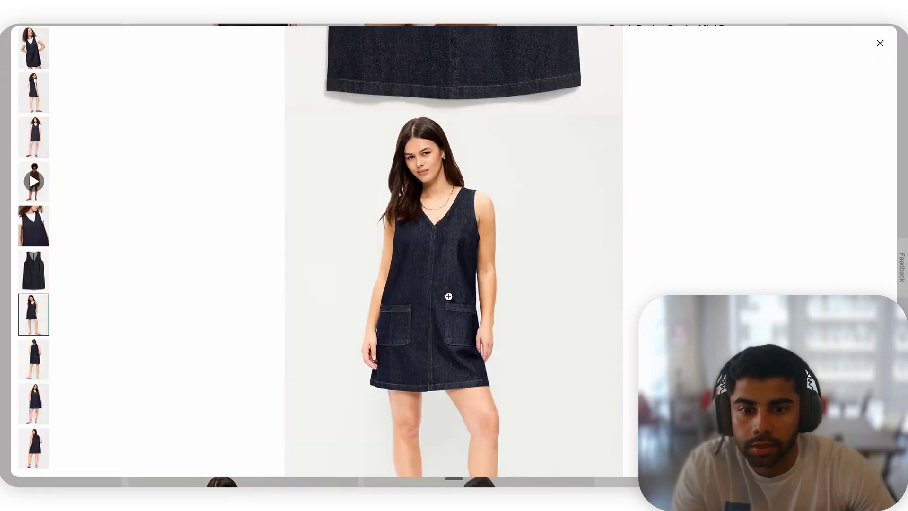
pyautogui.scroll(15, 444, 296)
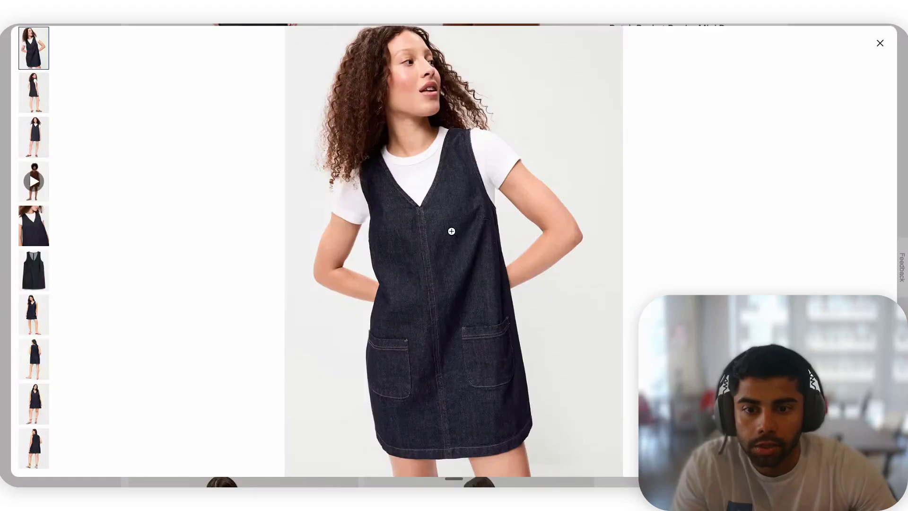
pyautogui.scroll(-10, 416, 189)
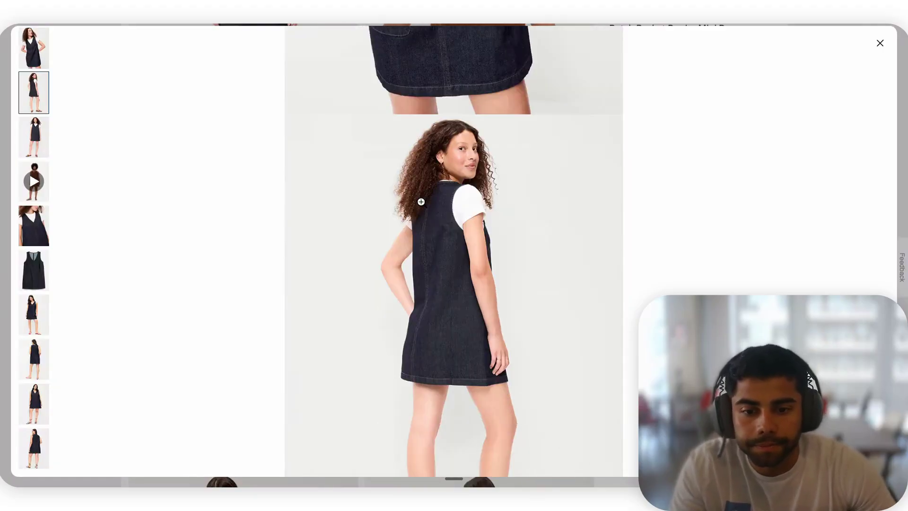
pyautogui.scroll(10, 417, 198)
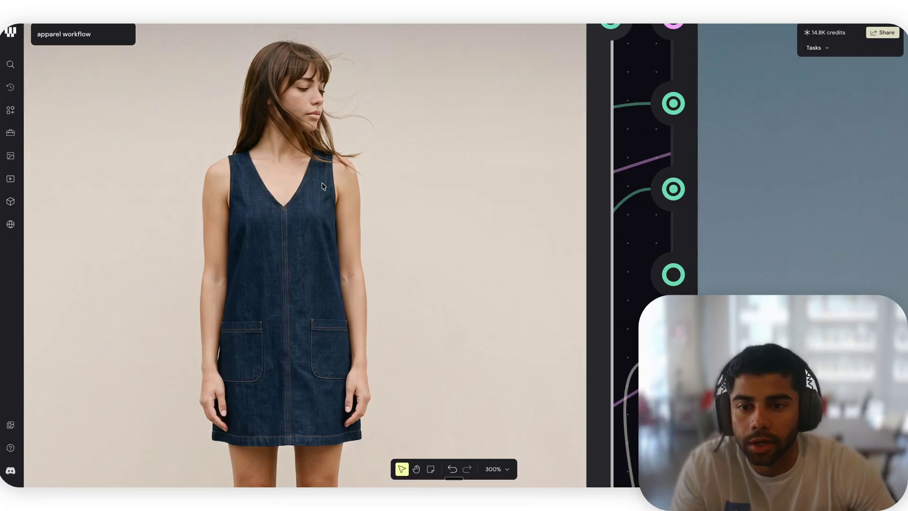
# Step: Review the blue-sky back view, shadowed torso, desert and meadow images in the apparel workflow
pyautogui.scroll(-5, 211, 203)
pyautogui.hscroll(10, 219, 204)
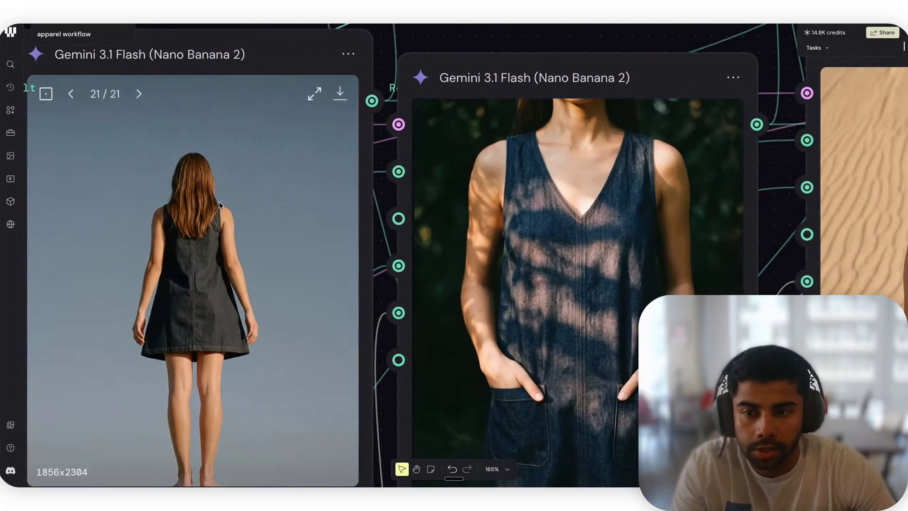
pyautogui.scroll(-3, 219, 203)
pyautogui.hscroll(5, 219, 203)
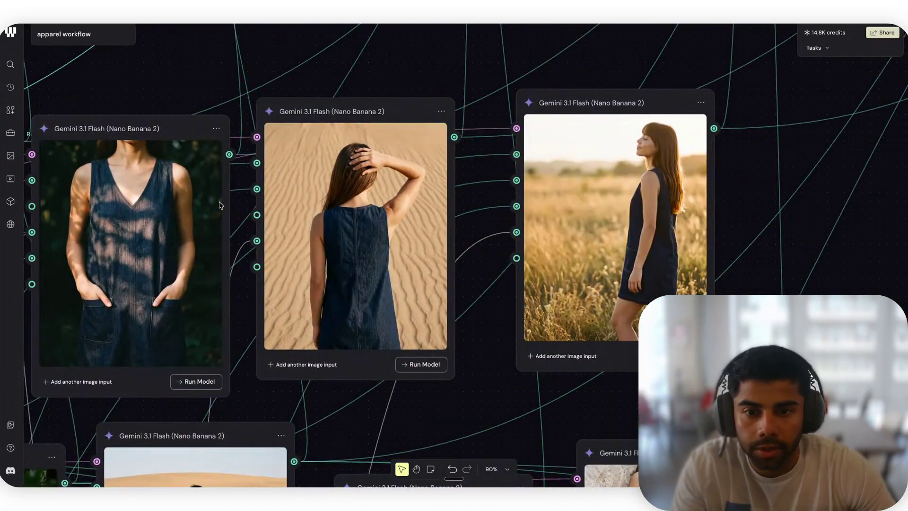
# Step: Examine the dress in the sunset meadow image and the seated rock-wall image, including the latter's neckline, centre seam and pocket
pyautogui.scroll(-4, 220, 204)
pyautogui.scroll(-5, 219, 205)
pyautogui.scroll(5, 219, 204)
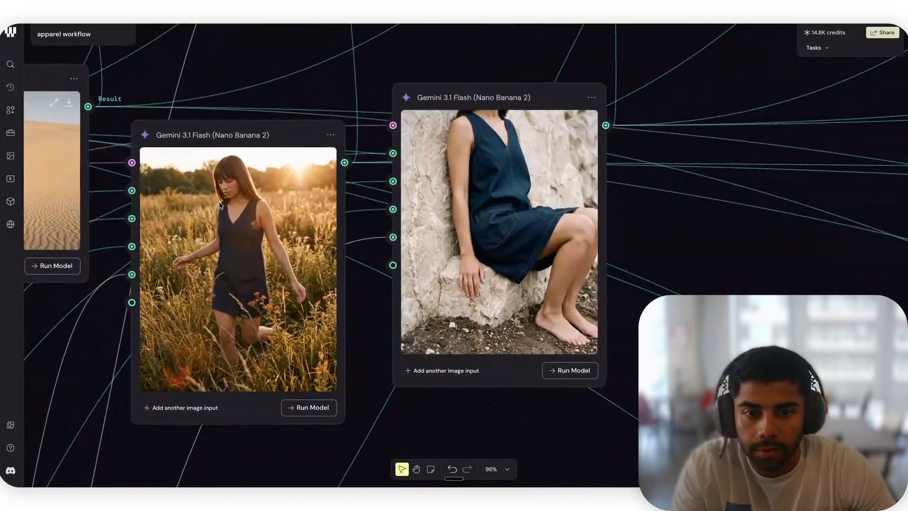
pyautogui.scroll(3, 219, 205)
pyautogui.hscroll(8, 220, 204)
pyautogui.scroll(4, 220, 205)
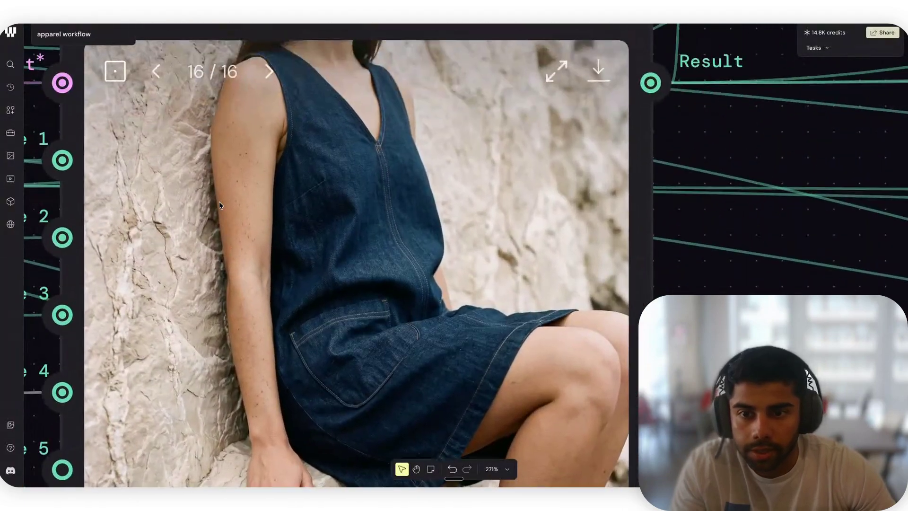
pyautogui.scroll(-6, 219, 205)
pyautogui.hscroll(-3, 219, 205)
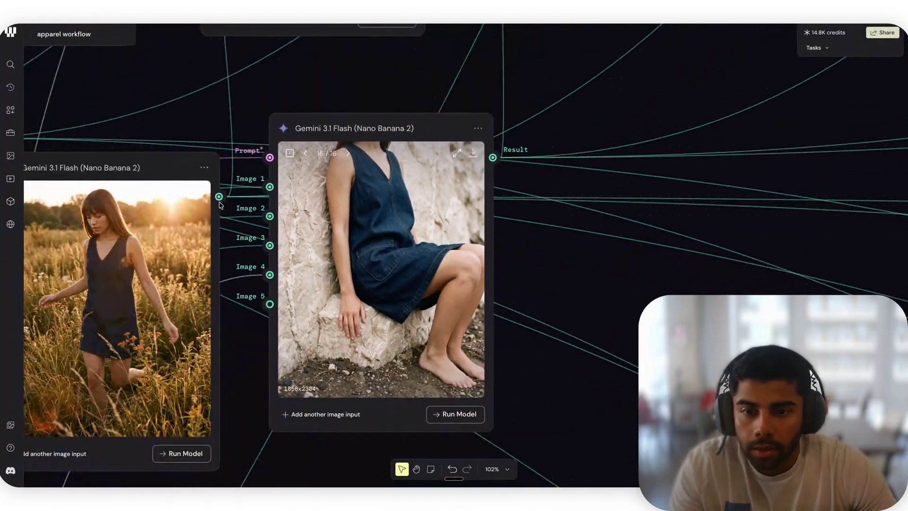
# Step: Review the dress in the red-fabric desert, forest and cliffside images of the second row
pyautogui.hscroll(2, 221, 205)
pyautogui.hscroll(-10, 220, 204)
pyautogui.hscroll(-3, 220, 205)
pyautogui.scroll(1, 221, 205)
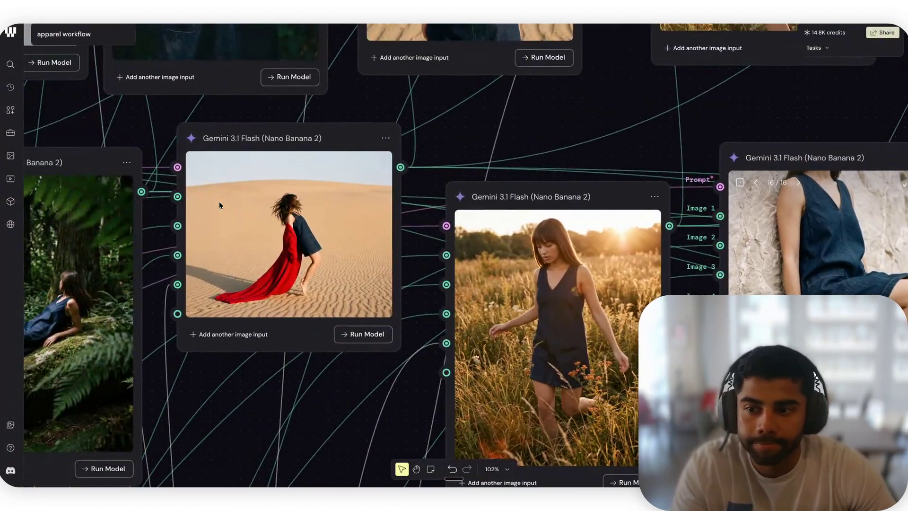
pyautogui.hscroll(-5, 220, 205)
pyautogui.scroll(3, 219, 205)
pyautogui.scroll(-1, 220, 205)
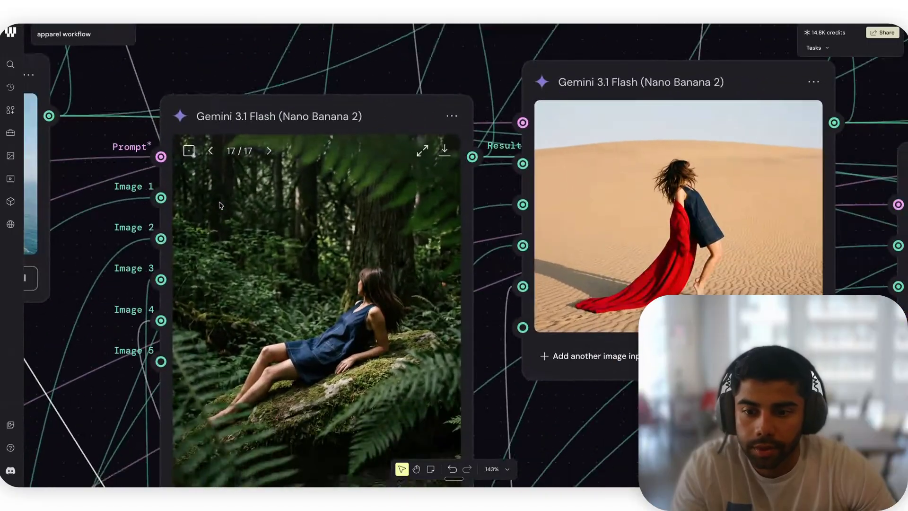
pyautogui.scroll(-6, 220, 205)
pyautogui.scroll(4, 219, 204)
pyautogui.hscroll(-3, 220, 205)
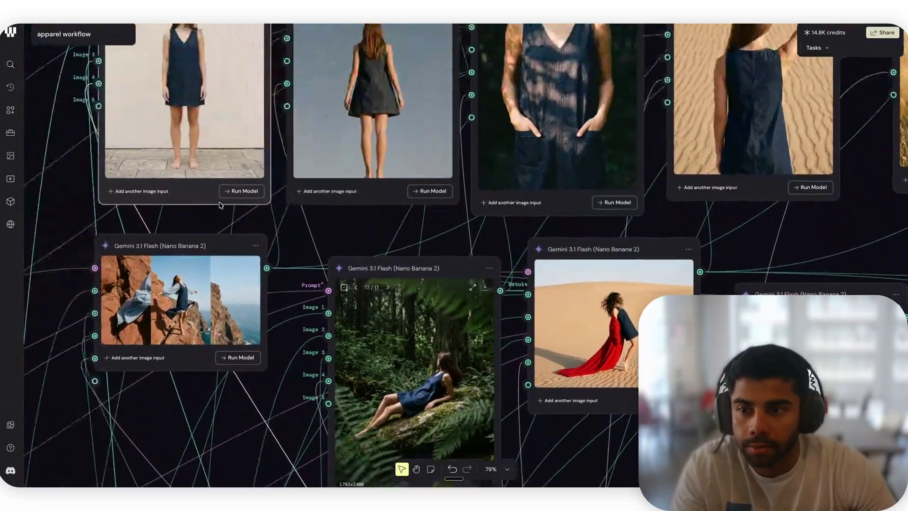
# Step: Review both rows of generated images alongside the front and back dress references in the Character Closeups group
pyautogui.scroll(-5, 220, 205)
pyautogui.scroll(3, 219, 203)
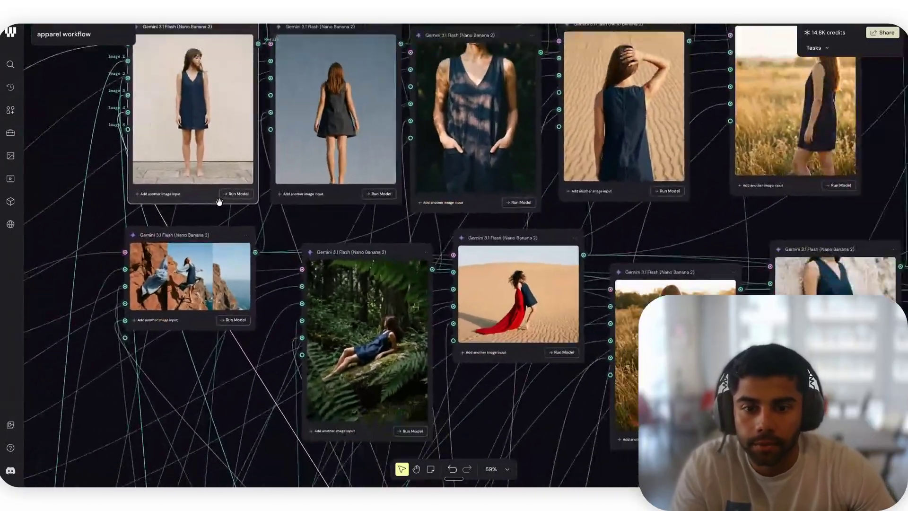
pyautogui.scroll(-5, 219, 205)
pyautogui.scroll(3, 220, 205)
pyautogui.scroll(-2, 458, 272)
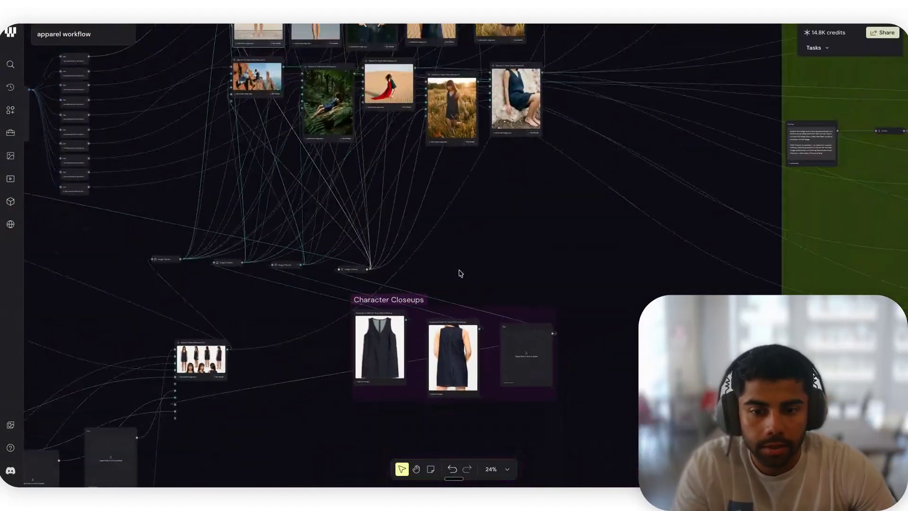
pyautogui.scroll(8, 458, 273)
pyautogui.scroll(-6, 455, 278)
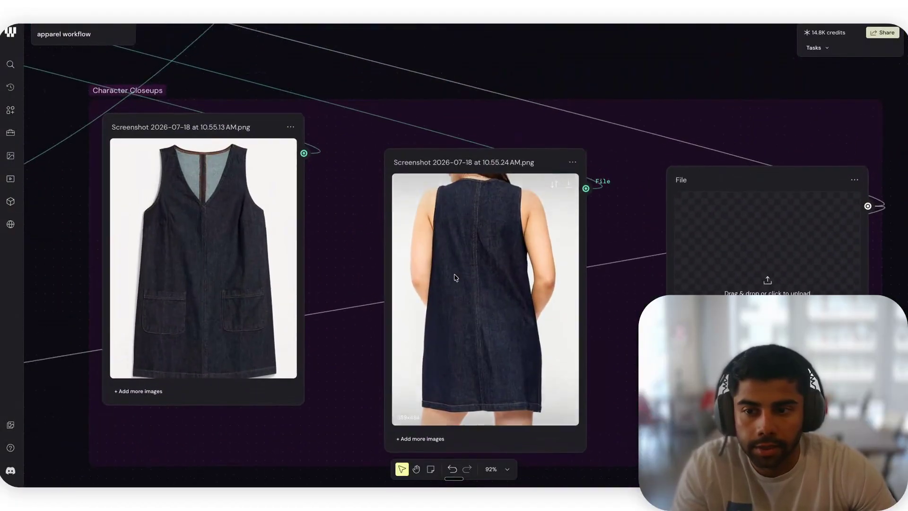
pyautogui.scroll(5, 440, 265)
pyautogui.hscroll(5, 441, 266)
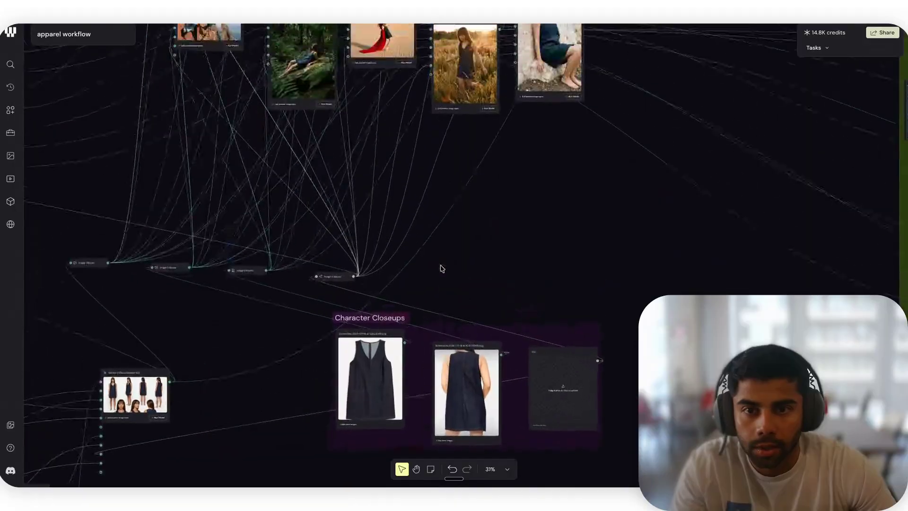
pyautogui.hscroll(-5, 408, 260)
pyautogui.scroll(3, 408, 260)
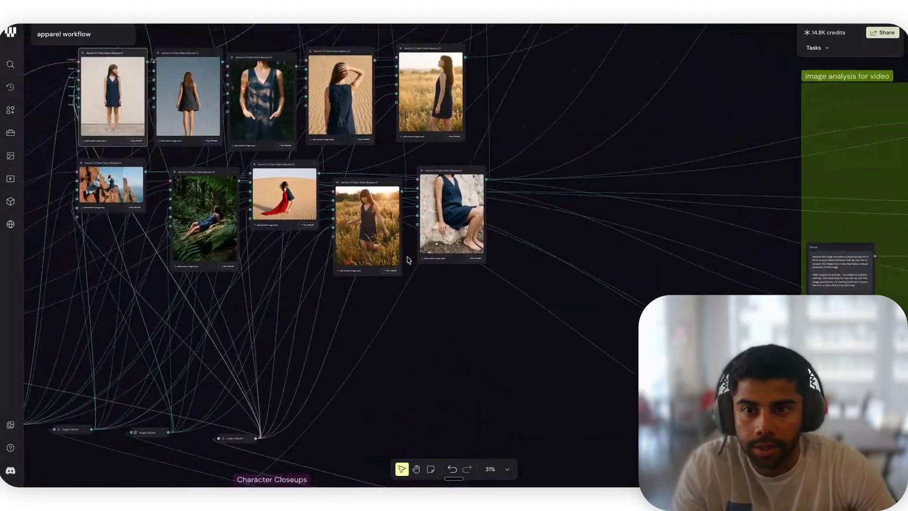
# Step: Add a ChatGPT Images 2.0 Edit node connected to the first prompt in the list
pyautogui.scroll(3, 187, 156)
pyautogui.hscroll(-3, 187, 156)
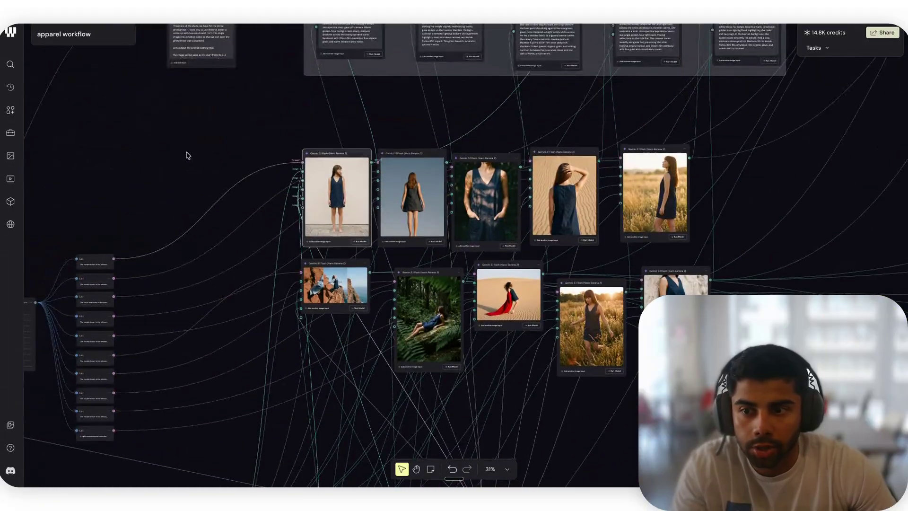
pyautogui.moveTo(154, 100); pyautogui.dragTo(163, 114)
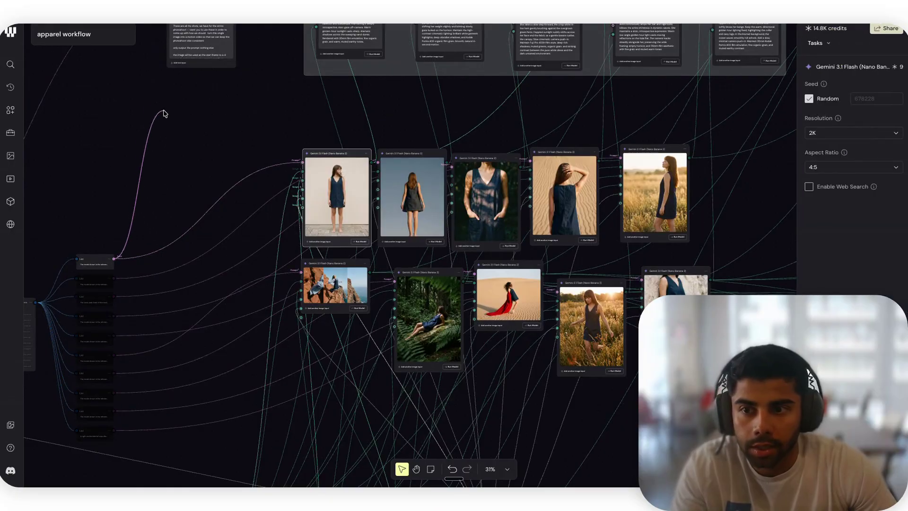
pyautogui.doubleClick(199, 118)
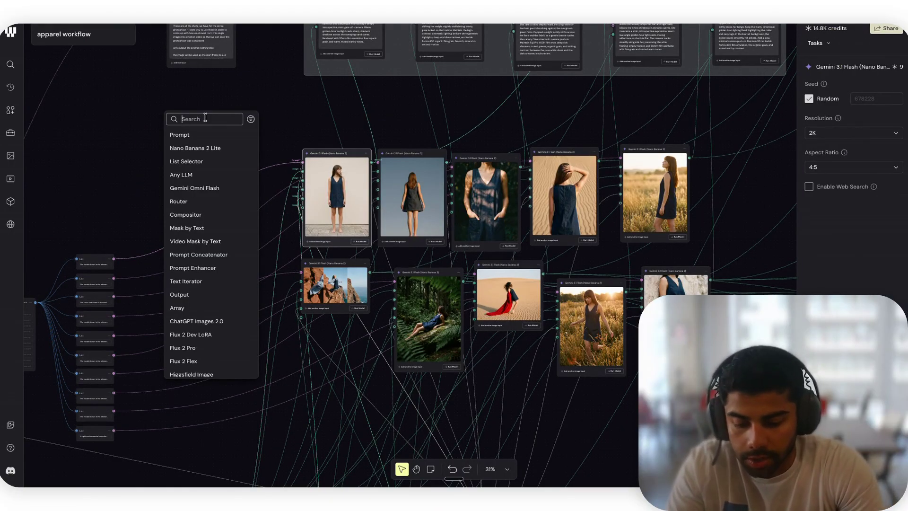
pyautogui.write('cha')
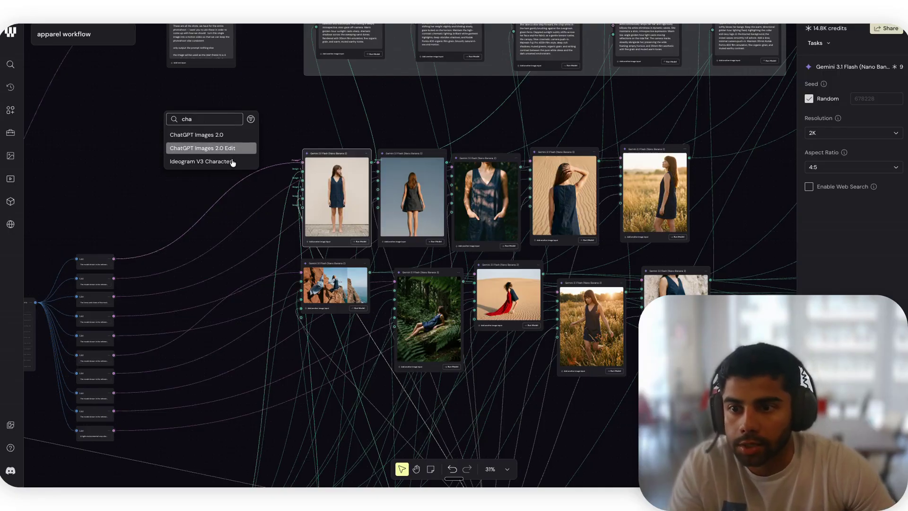
pyautogui.press('Return')
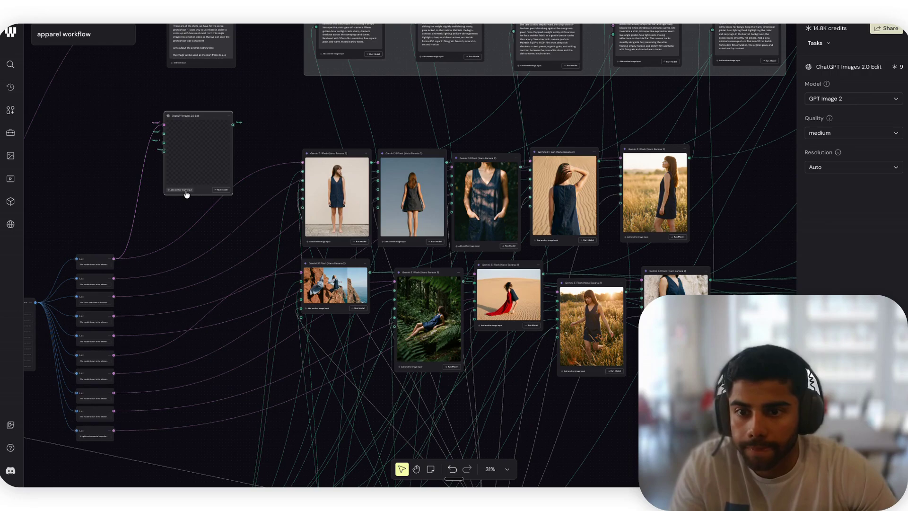
# Step: Raise the front-facing Gemini node and reroute its reference-image connections to the three image inputs of the ChatGPT Images 2.0 Edit node
pyautogui.moveTo(350, 156); pyautogui.dragTo(358, 114)
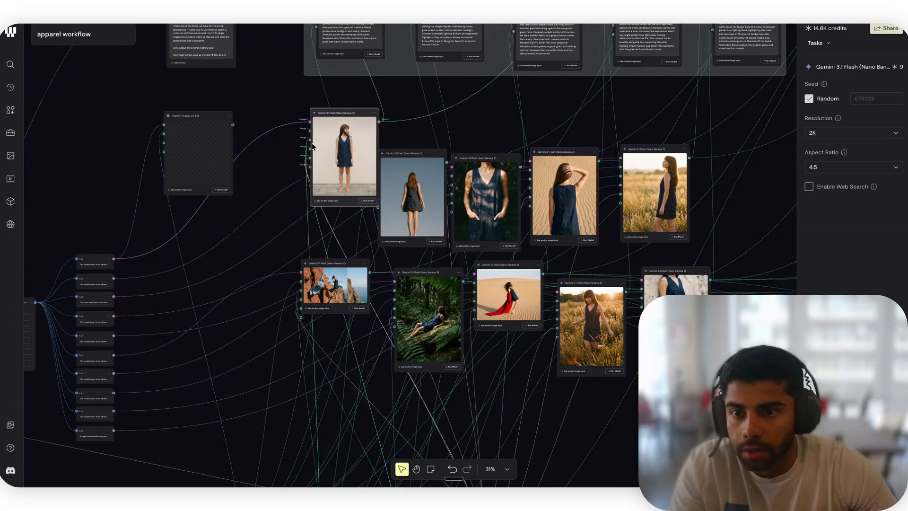
pyautogui.moveTo(174, 149); pyautogui.dragTo(307, 148)
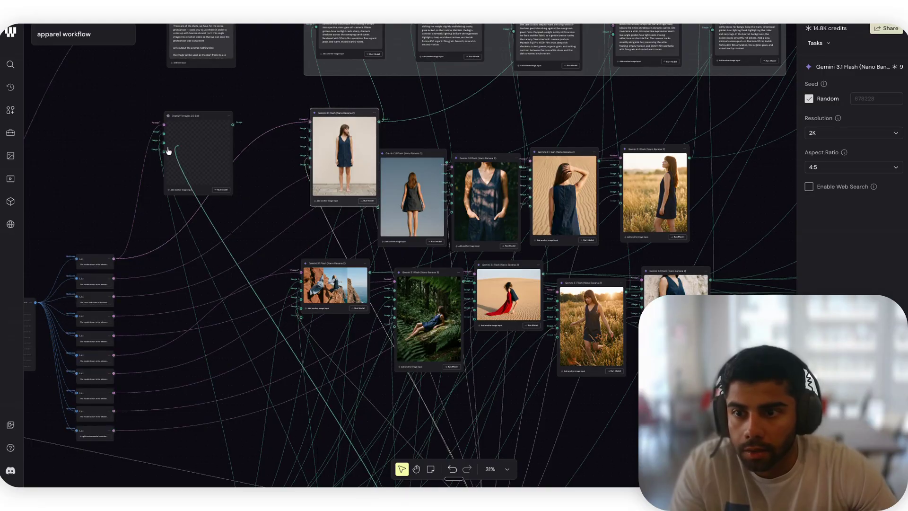
pyautogui.moveTo(169, 151); pyautogui.dragTo(166, 151)
pyautogui.scroll(-5, 239, 192)
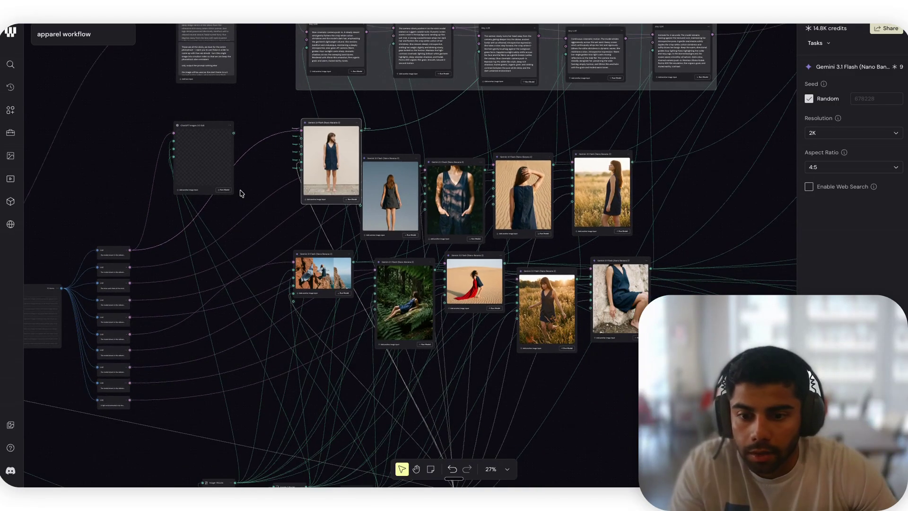
# Step: Run the ChatGPT Images 2.0 Edit node
pyautogui.scroll(10, 240, 193)
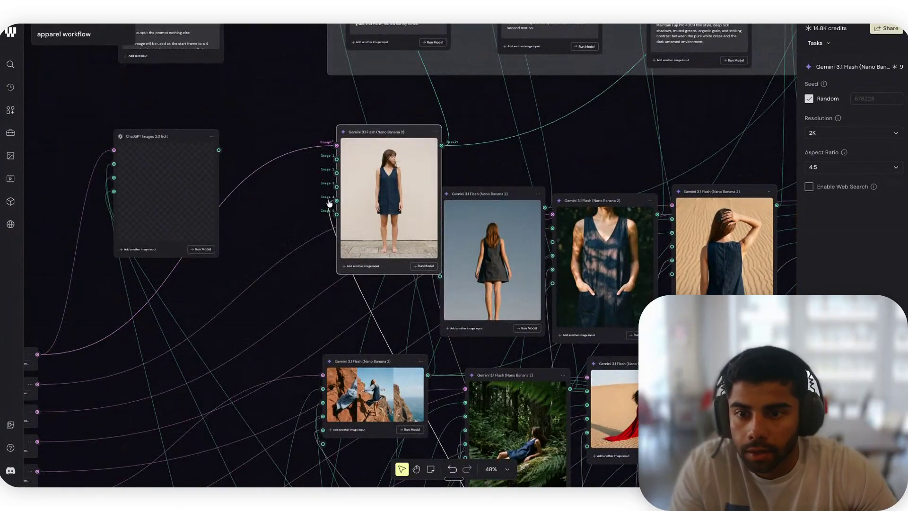
pyautogui.click(198, 250)
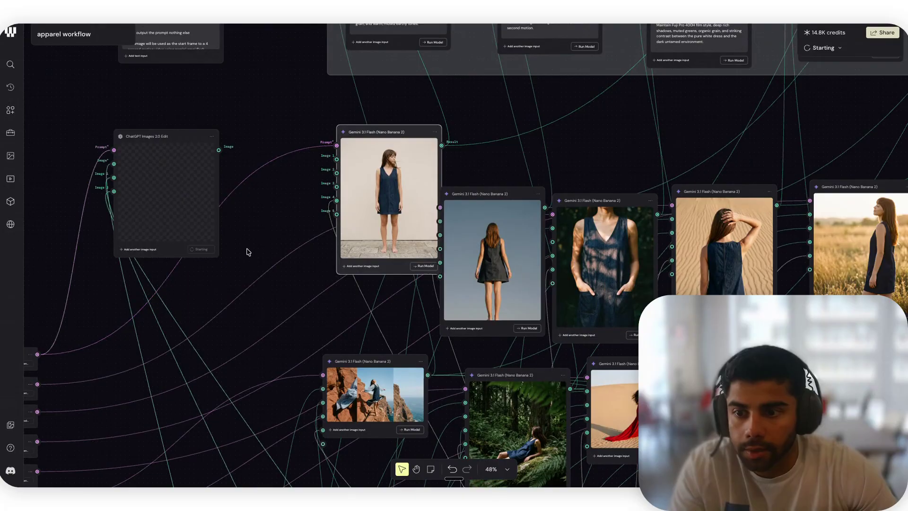
pyautogui.click(156, 198)
pyautogui.click(250, 224)
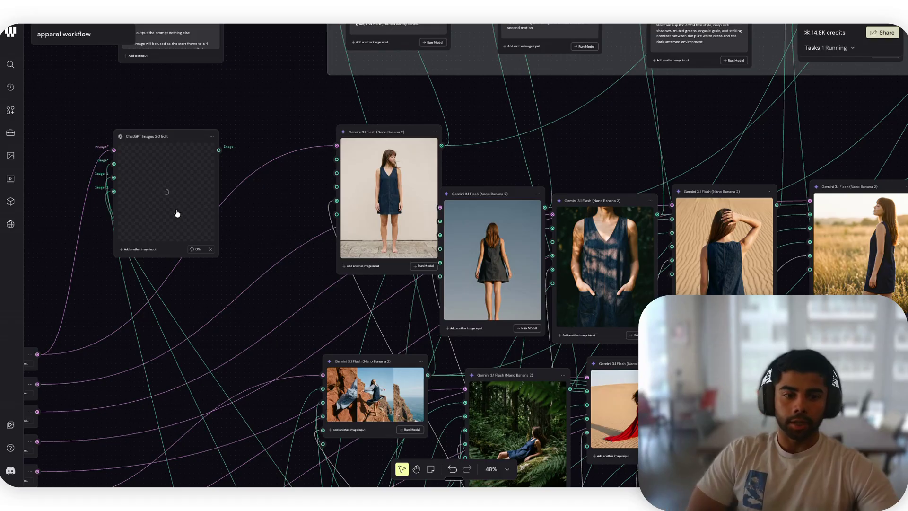
# Step: Trace the workflow back past the prompt list and Creative Direction group to the fashion reference photos and the LLM node they feed
pyautogui.hscroll(2, 177, 213)
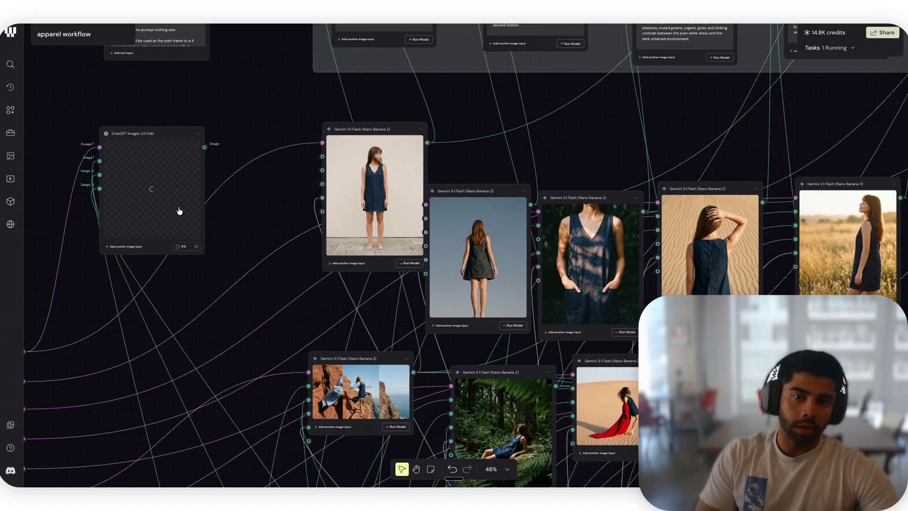
pyautogui.hscroll(2, 179, 210)
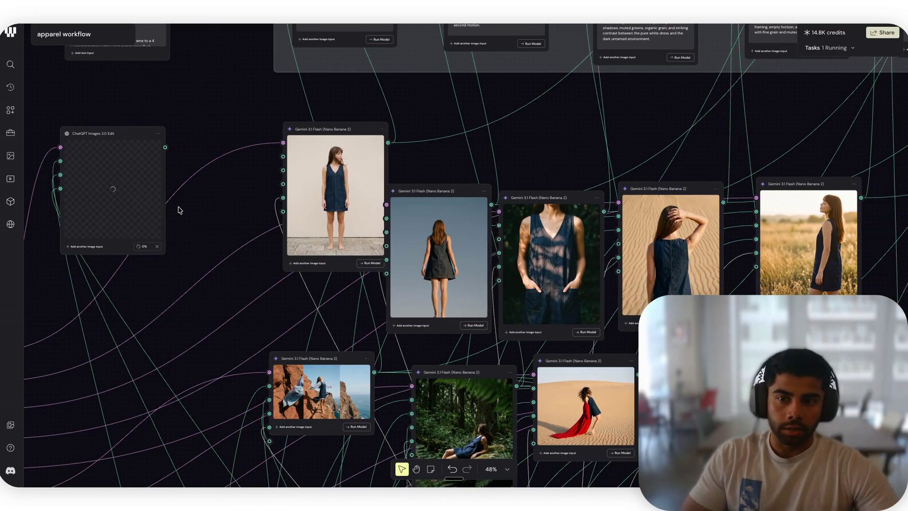
pyautogui.scroll(-5, 178, 210)
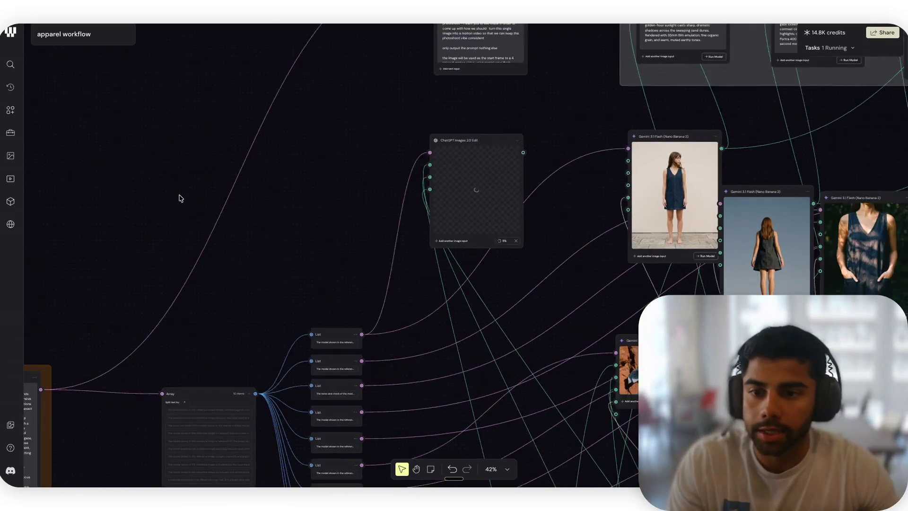
pyautogui.hscroll(-3, 182, 196)
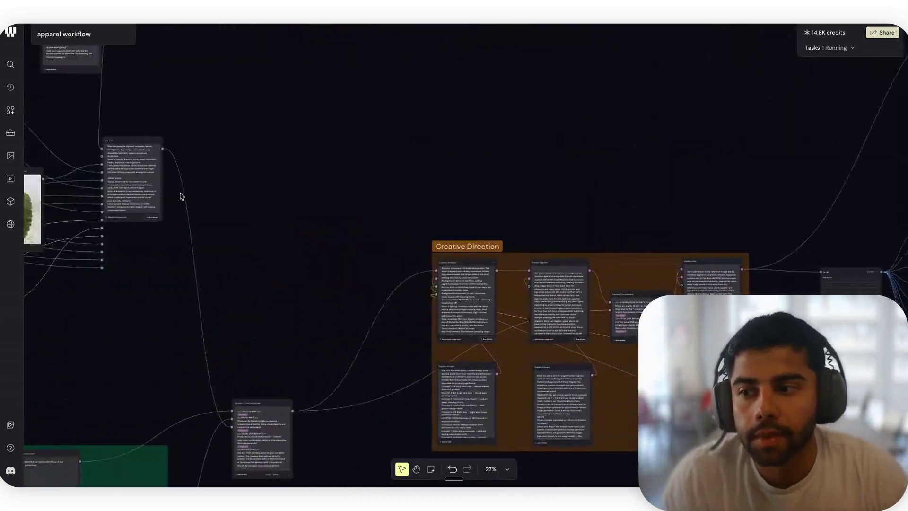
pyautogui.scroll(5, 181, 196)
pyautogui.scroll(-5, 180, 195)
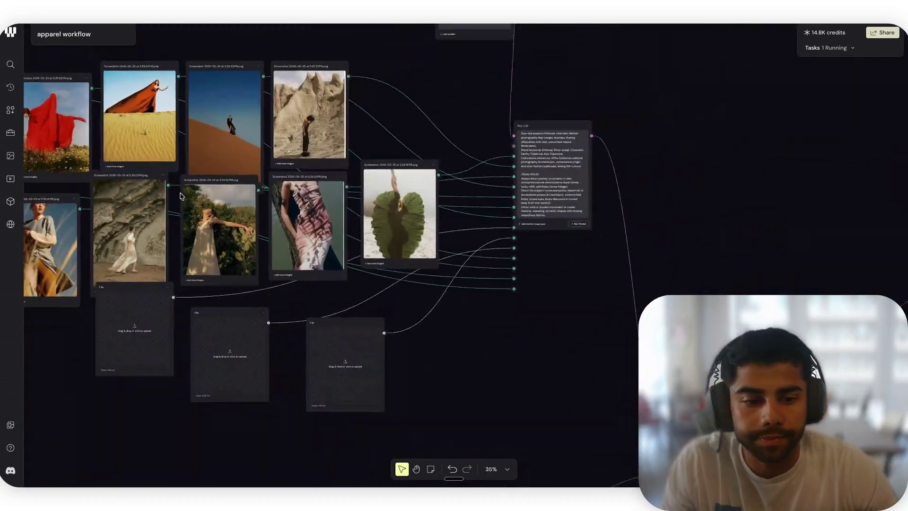
# Step: Look over the Creative Brief, Brand Context and Brand INTEL nodes and Creative Direction group, and check the running ChatGPT Images node
pyautogui.scroll(-3, 180, 195)
pyautogui.scroll(2, 179, 195)
pyautogui.scroll(-4, 180, 195)
pyautogui.hscroll(5, 180, 195)
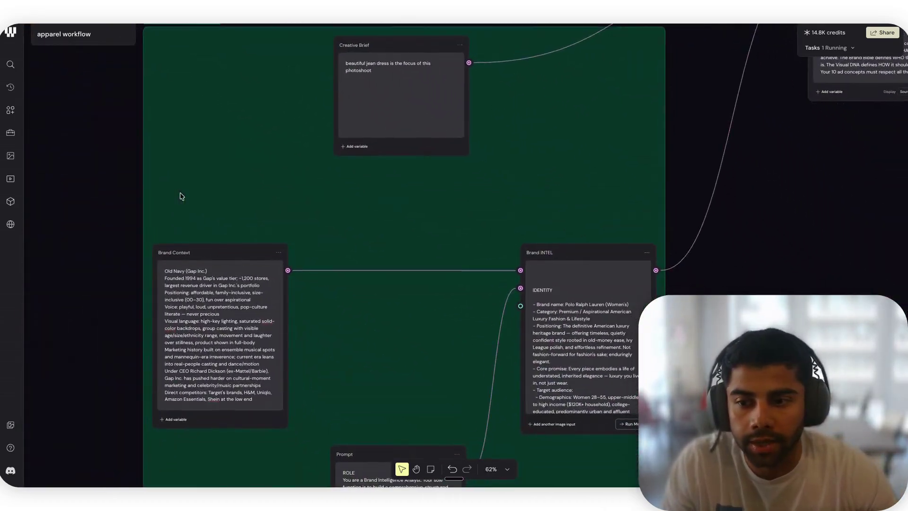
pyautogui.hscroll(3, 182, 196)
pyautogui.scroll(-6, 182, 196)
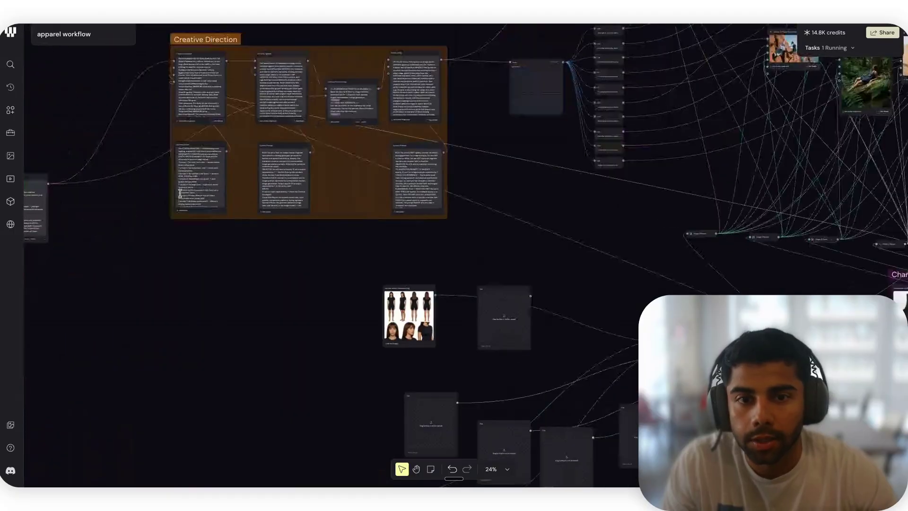
pyautogui.scroll(8, 182, 196)
pyautogui.hscroll(4, 182, 196)
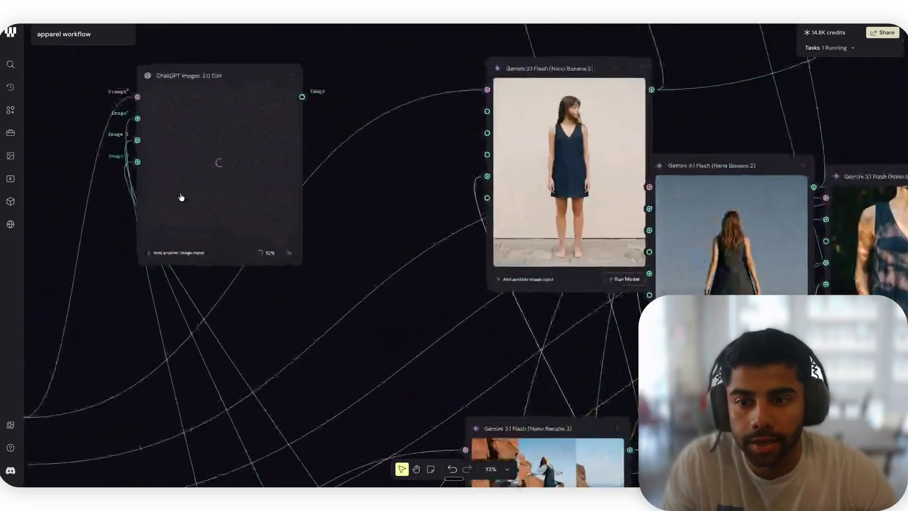
# Step: Follow the image routers down to the Character Closeups group and inspect the front dress reference's neckline, seams and pockets up close
pyautogui.scroll(-8, 181, 197)
pyautogui.scroll(-4, 181, 197)
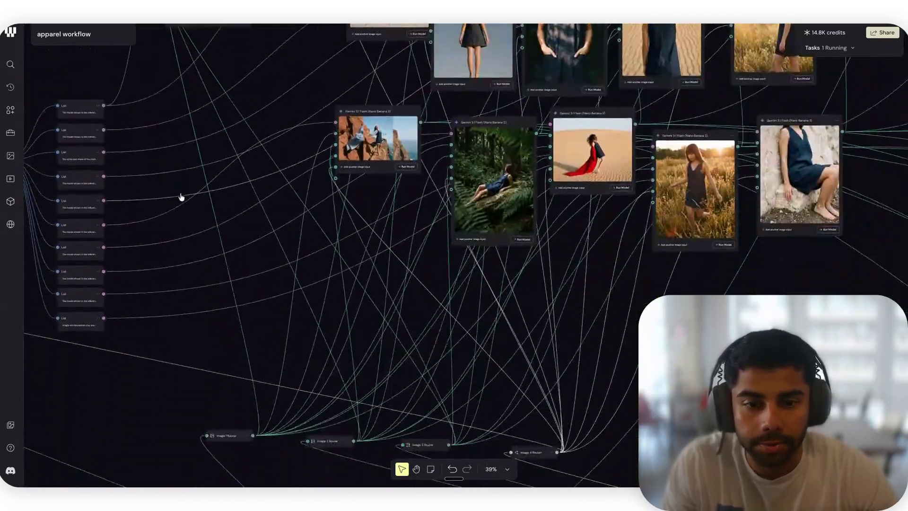
pyautogui.scroll(3, 181, 197)
pyautogui.scroll(-8, 181, 196)
pyautogui.hscroll(5, 181, 197)
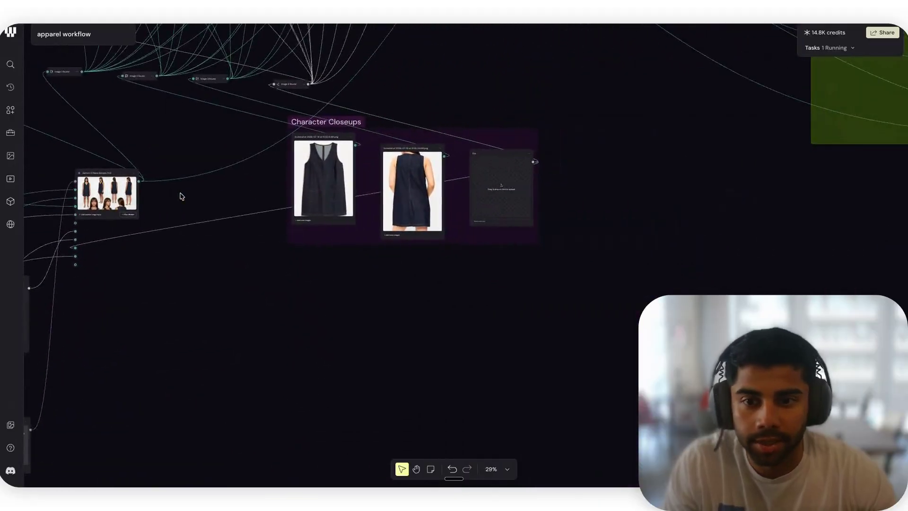
pyautogui.scroll(3, 181, 196)
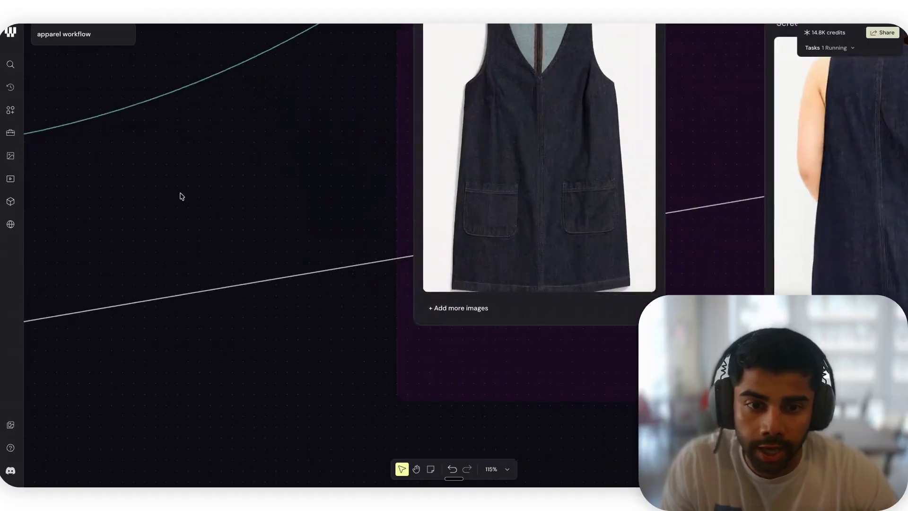
pyautogui.hscroll(5, 182, 196)
pyautogui.scroll(6, 181, 196)
pyautogui.scroll(3, 181, 197)
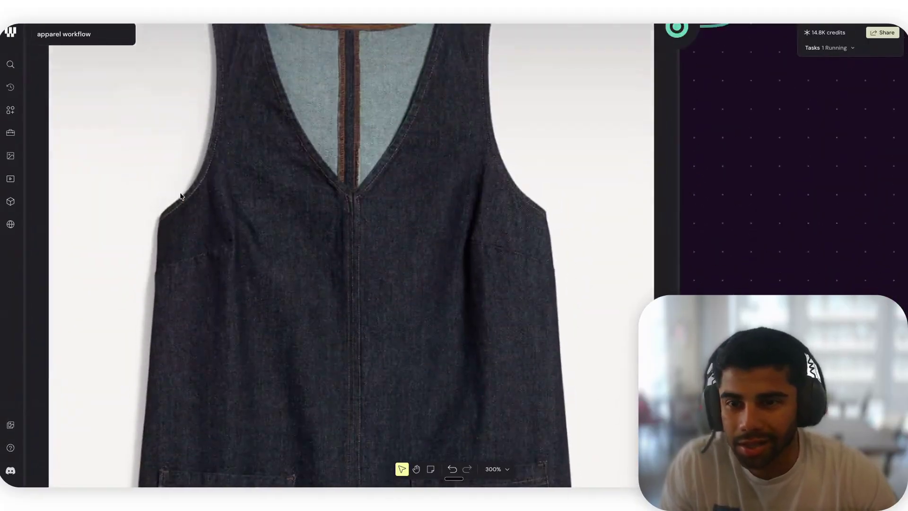
pyautogui.scroll(-10, 181, 195)
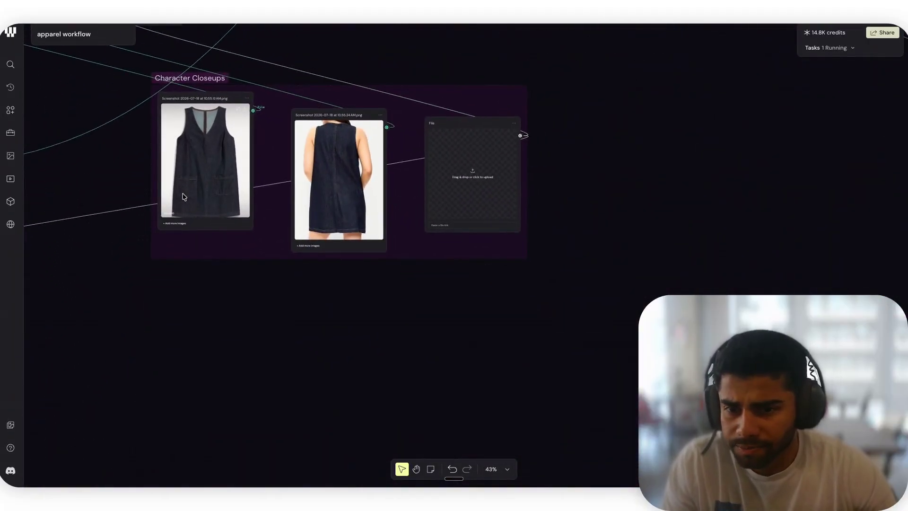
# Step: Examine the front and back dress references in the Character Closeups group, comparing their pockets, center seams and hems
pyautogui.scroll(7, 184, 197)
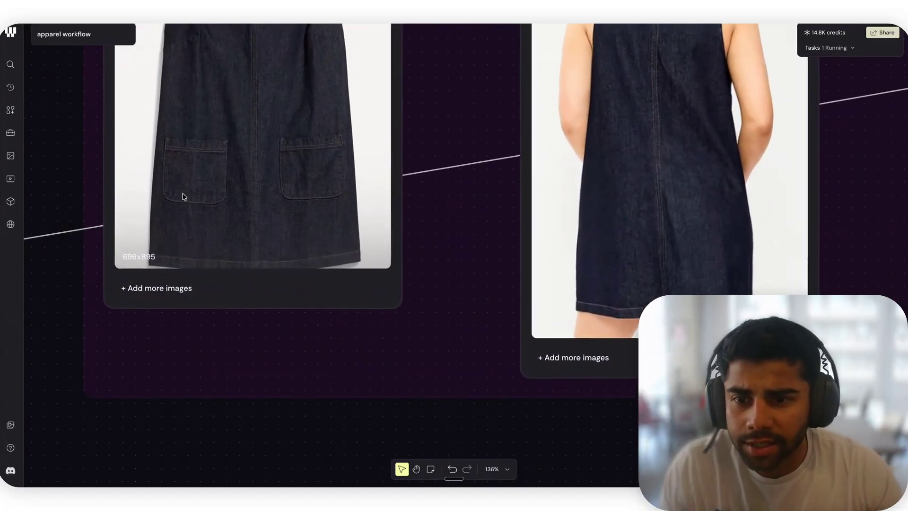
pyautogui.scroll(4, 184, 197)
pyautogui.hscroll(2, 602, 249)
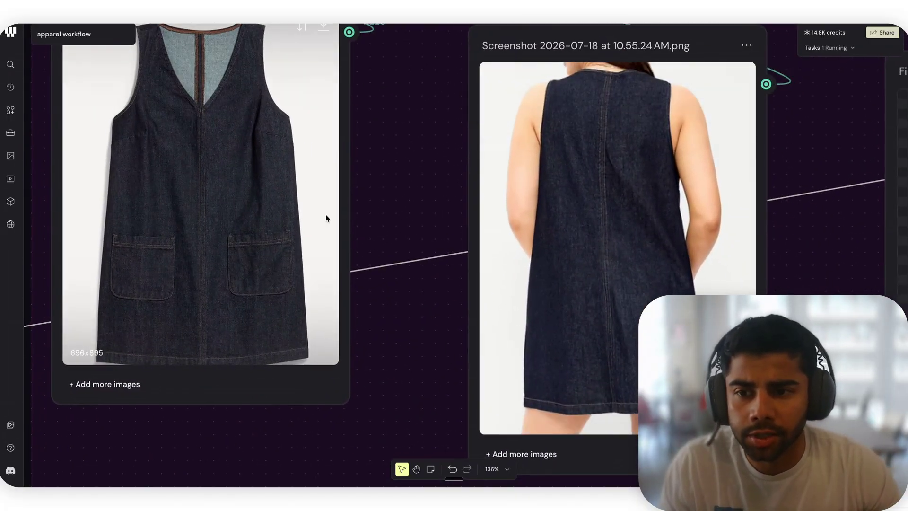
# Step: Review the dress details in the Gemini 3.1 Flash meadow and forest images up close
pyautogui.scroll(-4, 326, 217)
pyautogui.scroll(6, 326, 217)
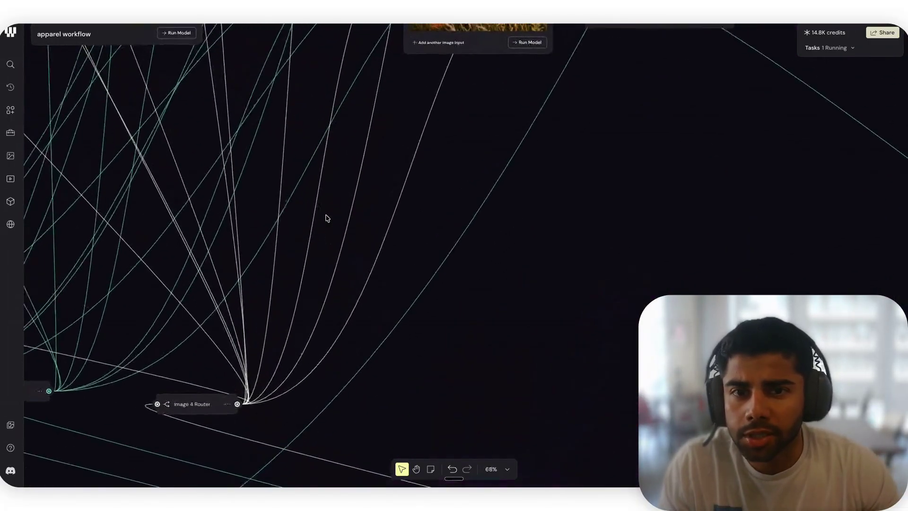
pyautogui.scroll(5, 326, 217)
pyautogui.scroll(10, 325, 214)
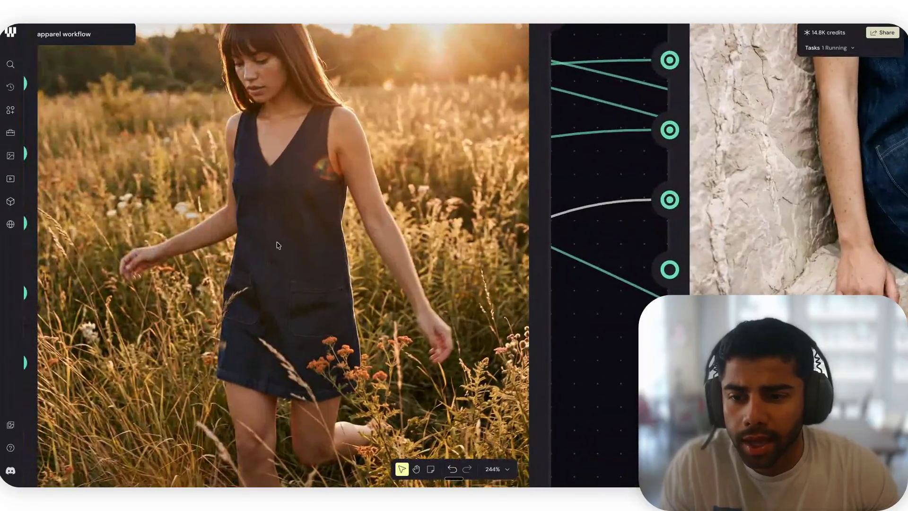
pyautogui.scroll(-10, 327, 250)
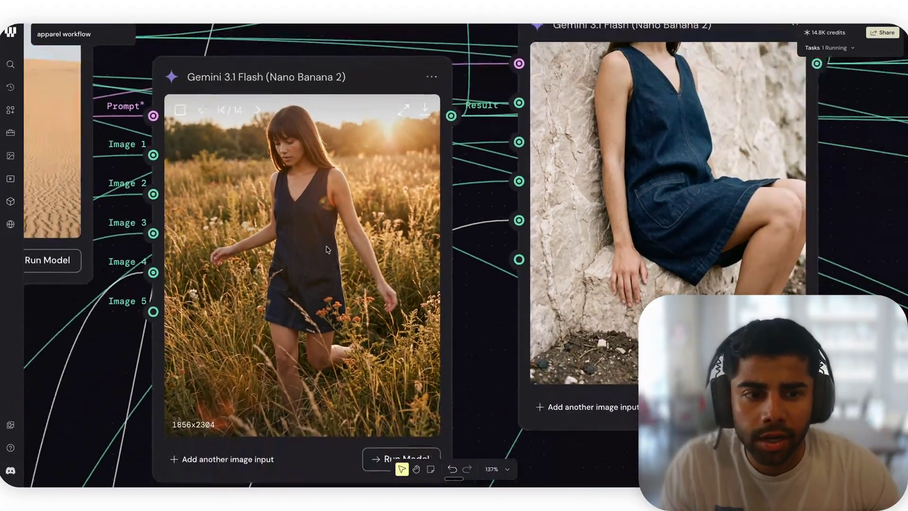
pyautogui.hscroll(-6, 326, 250)
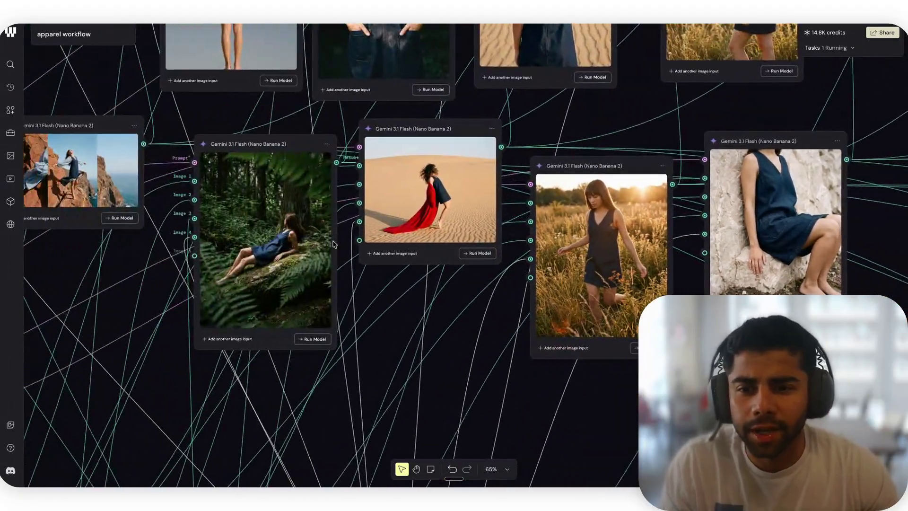
pyautogui.scroll(10, 328, 247)
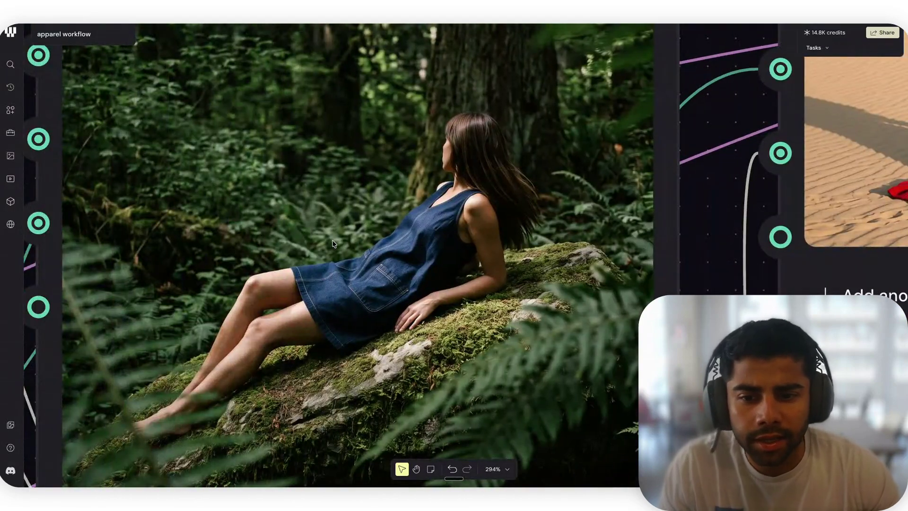
pyautogui.scroll(-10, 377, 242)
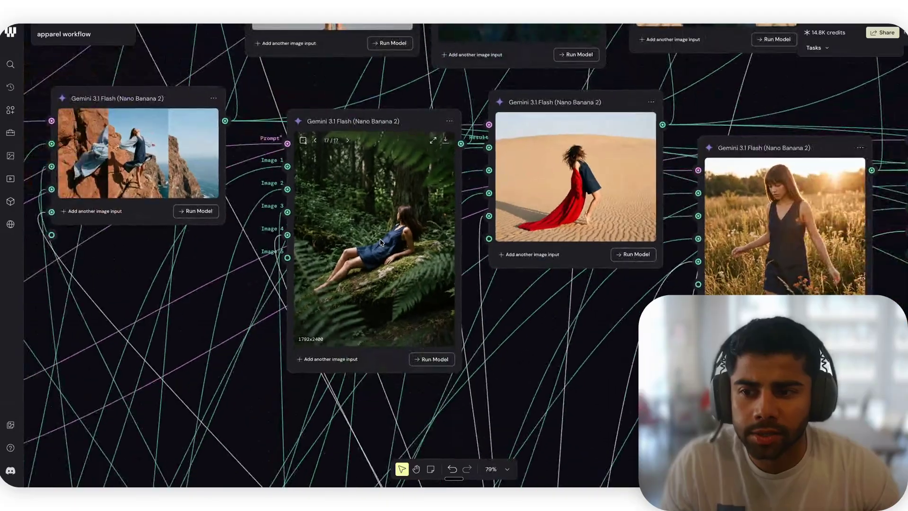
# Step: Inspect the cliff image's dress up close and rerun its Gemini 3.1 Flash node
pyautogui.hscroll(-5, 379, 242)
pyautogui.scroll(10, 379, 242)
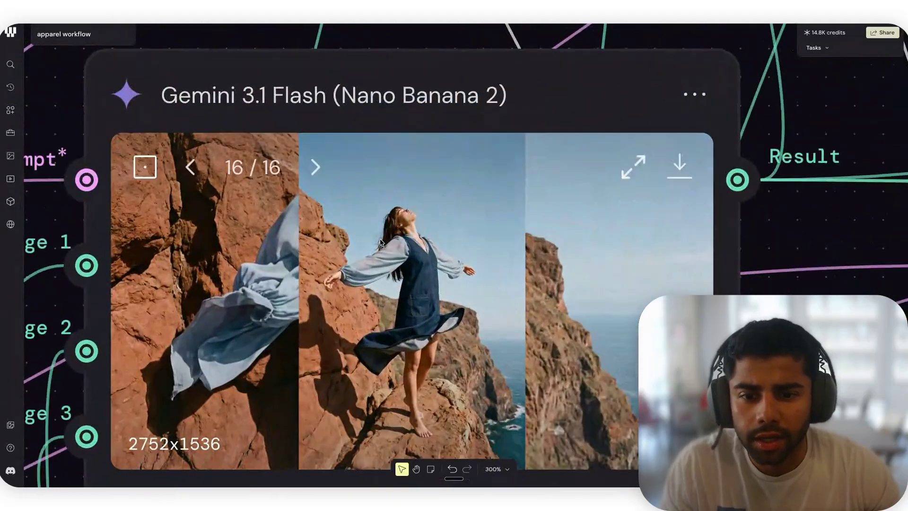
pyautogui.scroll(-10, 380, 242)
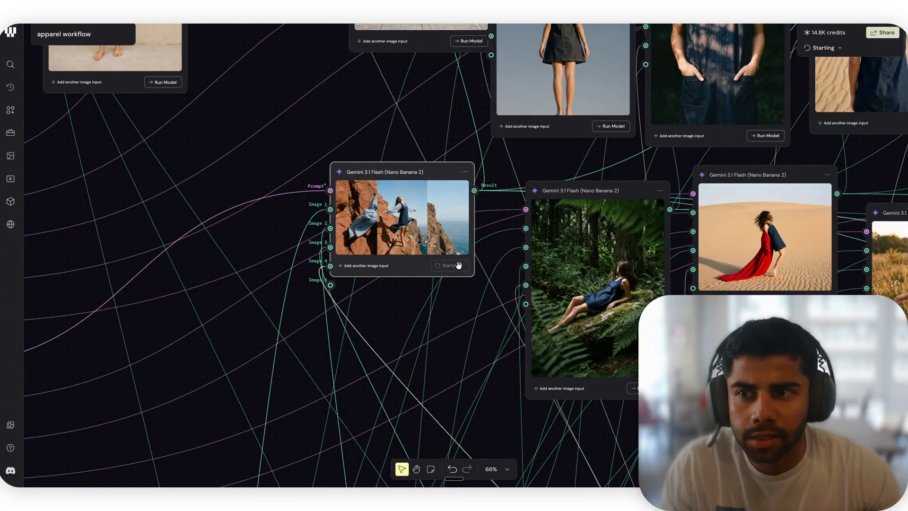
# Step: Inspect the ChatGPT Images 2.0 Edit result up close, checking the dress's neckline, seam and pockets
pyautogui.scroll(4, 235, 194)
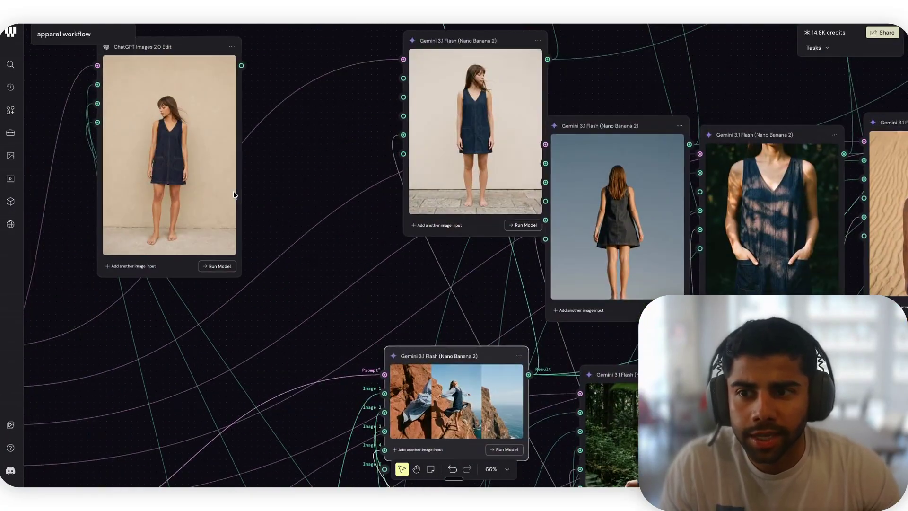
pyautogui.scroll(-3, 235, 194)
pyautogui.hscroll(-3, 235, 194)
pyautogui.scroll(8, 235, 195)
pyautogui.scroll(8, 235, 194)
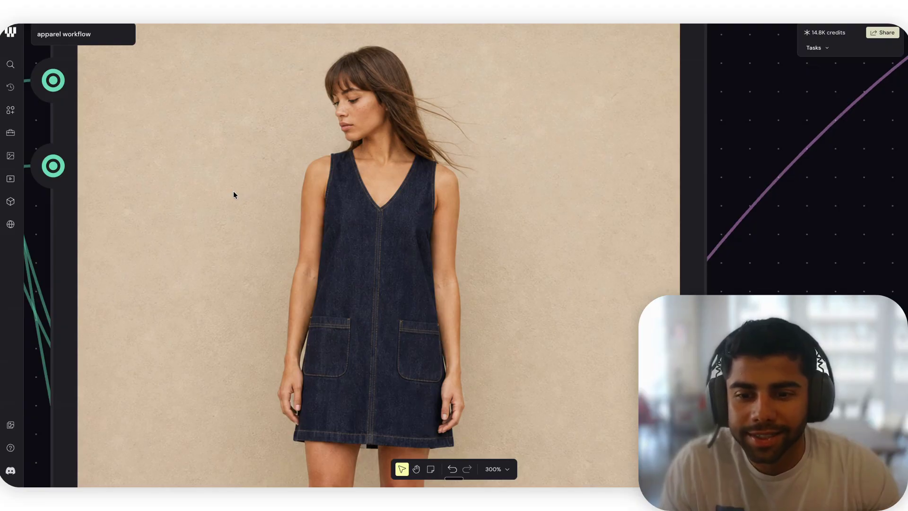
# Step: Go back to the Character Closeups group to check the front dress reference against the ChatGPT result
pyautogui.scroll(-15, 234, 194)
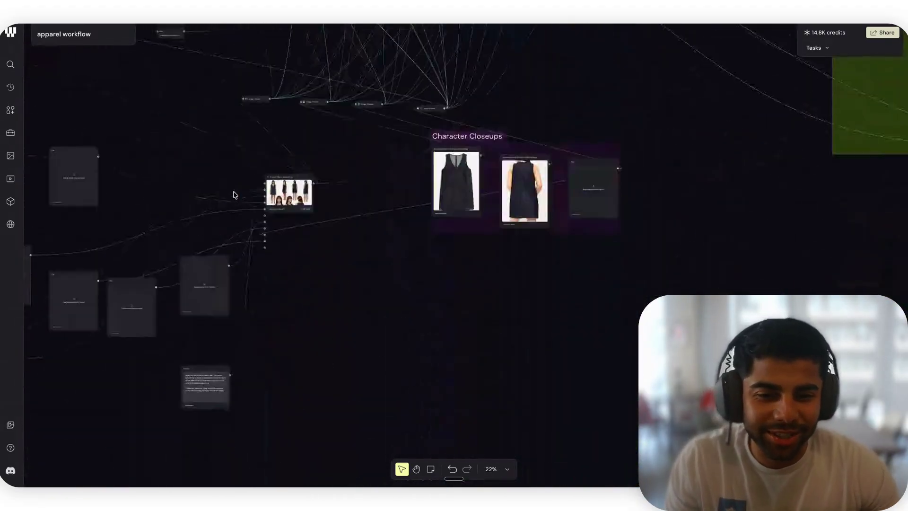
pyautogui.scroll(-2, 235, 194)
pyautogui.scroll(4, 235, 194)
pyautogui.hscroll(6, 234, 194)
pyautogui.scroll(8, 235, 194)
pyautogui.scroll(-1, 234, 194)
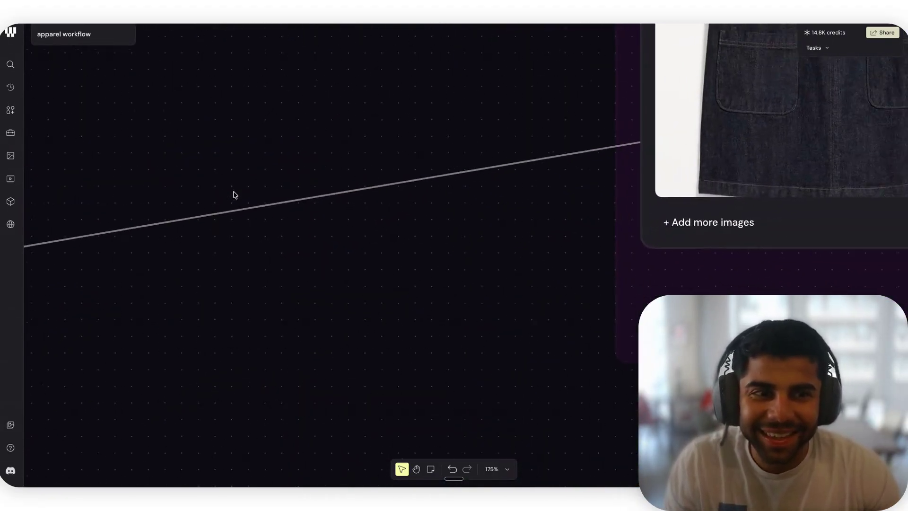
# Step: Re-examine the ChatGPT Images 2.0 Edit result's denim texture, center stitching, patch pockets and hem
pyautogui.scroll(-5, 235, 194)
pyautogui.scroll(-6, 235, 194)
pyautogui.scroll(3, 235, 194)
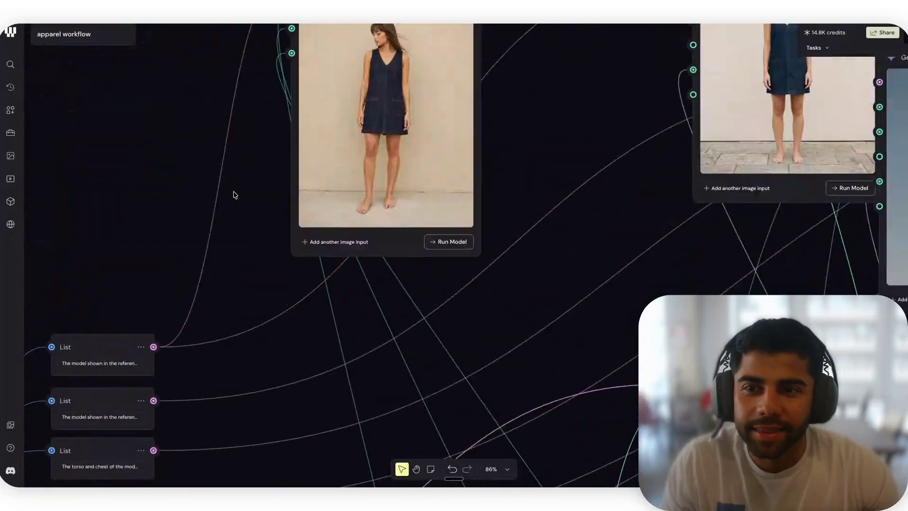
pyautogui.scroll(5, 234, 194)
pyautogui.hscroll(3, 233, 195)
pyautogui.scroll(10, 234, 195)
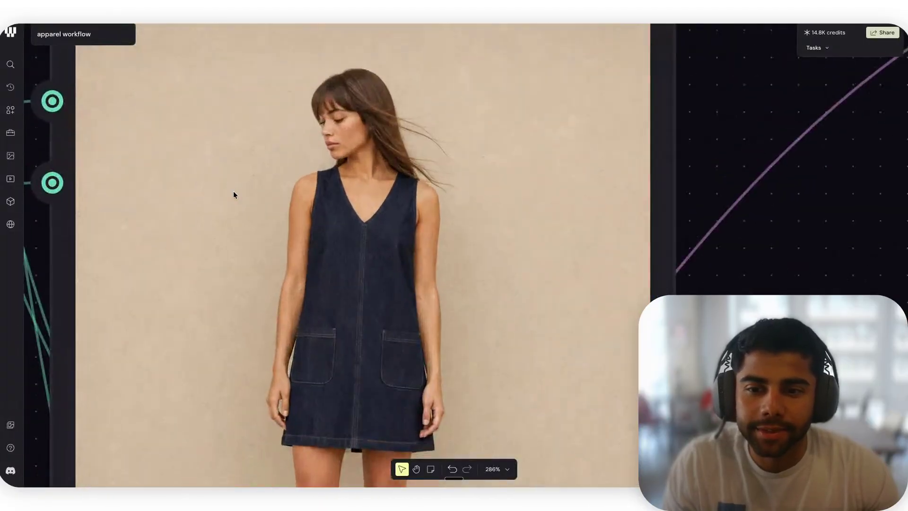
pyautogui.scroll(-3, 233, 191)
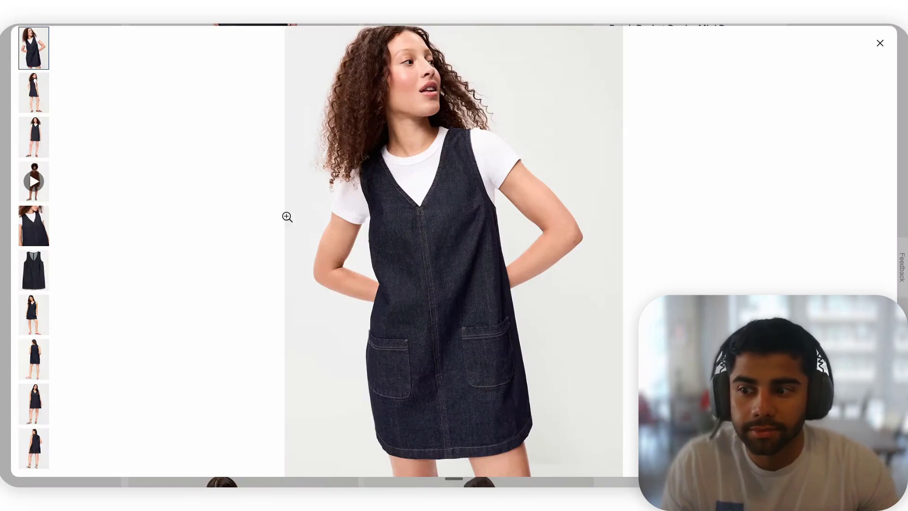
# Step: Switch to the Patch Pocket Denim Mini Dress product page and look through its enlarged front and back photos
pyautogui.scroll(-4, 31, 362)
pyautogui.scroll(4, 26, 360)
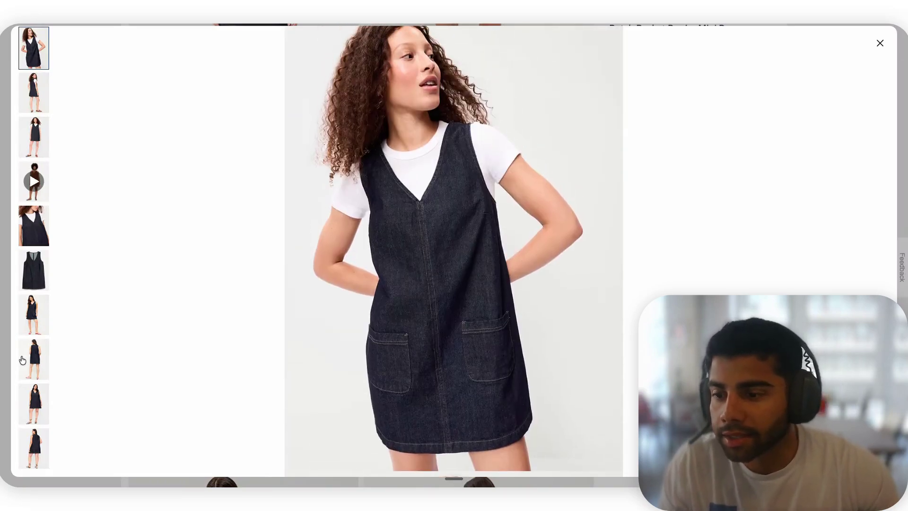
pyautogui.scroll(-4, 22, 360)
pyautogui.click(22, 360)
pyautogui.scroll(-5, 298, 373)
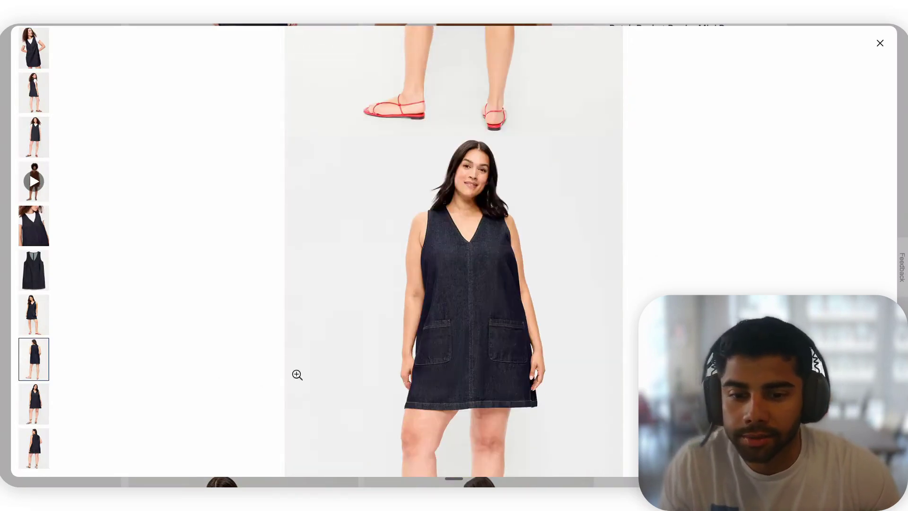
# Step: Enlarge the product page's flat dress photo, compare it with the ChatGPT result, and close the photo viewer
pyautogui.click(879, 43)
pyautogui.scroll(-5, 314, 338)
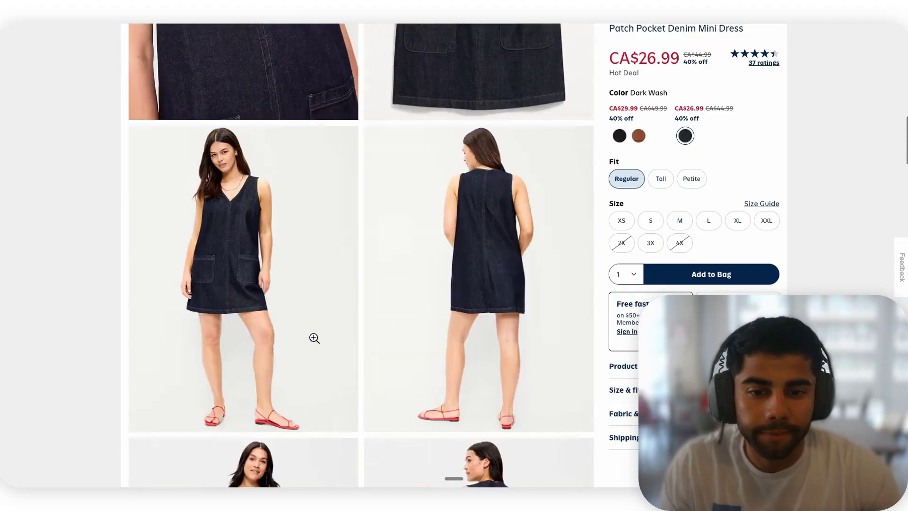
pyautogui.scroll(5, 391, 318)
pyautogui.click(391, 318)
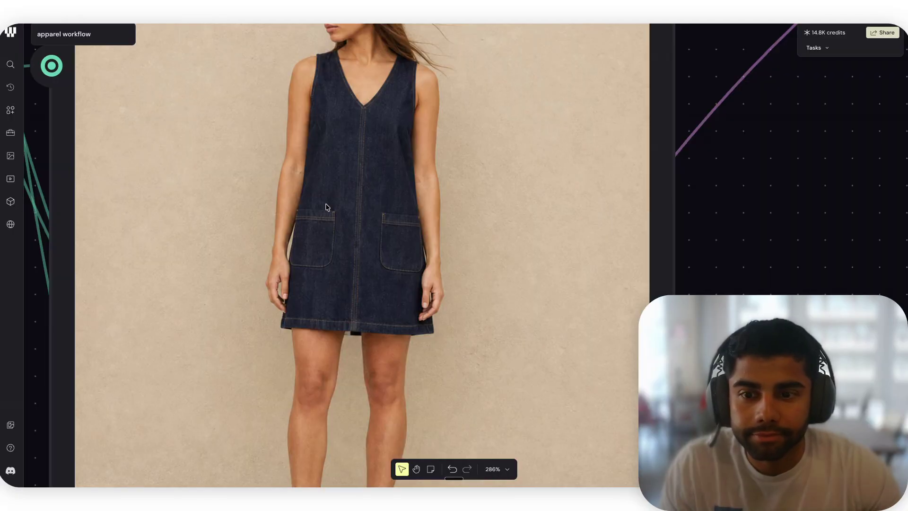
pyautogui.scroll(-10, 327, 206)
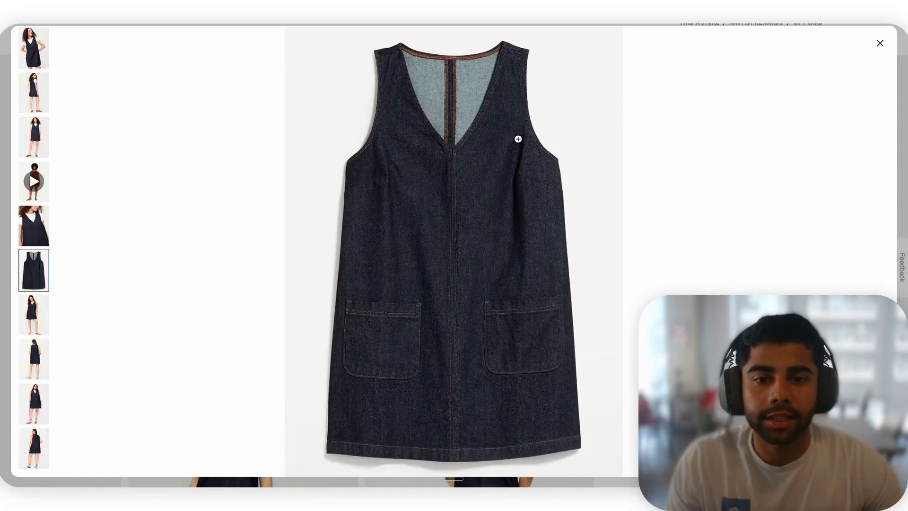
pyautogui.click(877, 46)
pyautogui.scroll(-5, 312, 270)
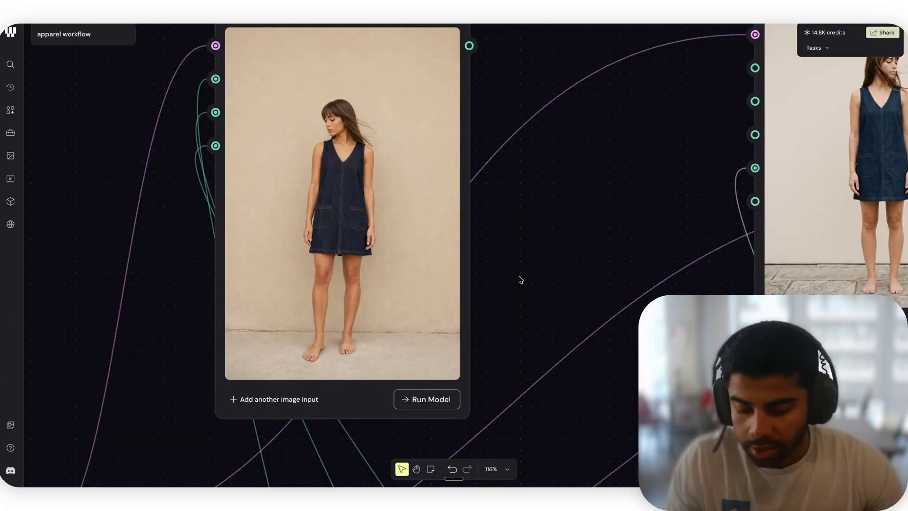
# Step: Delete the ChatGPT Images 2.0 Edit node beside the Gemini image nodes
pyautogui.scroll(-5, 520, 279)
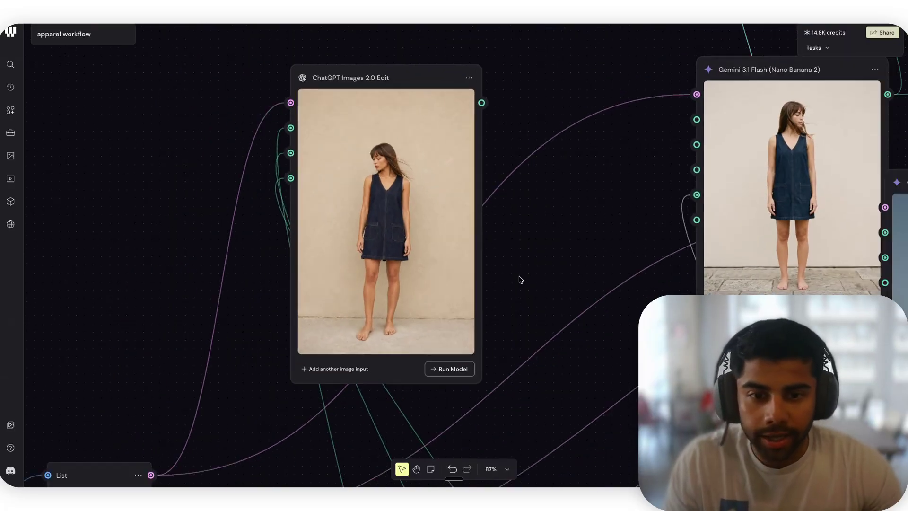
pyautogui.hscroll(5, 519, 280)
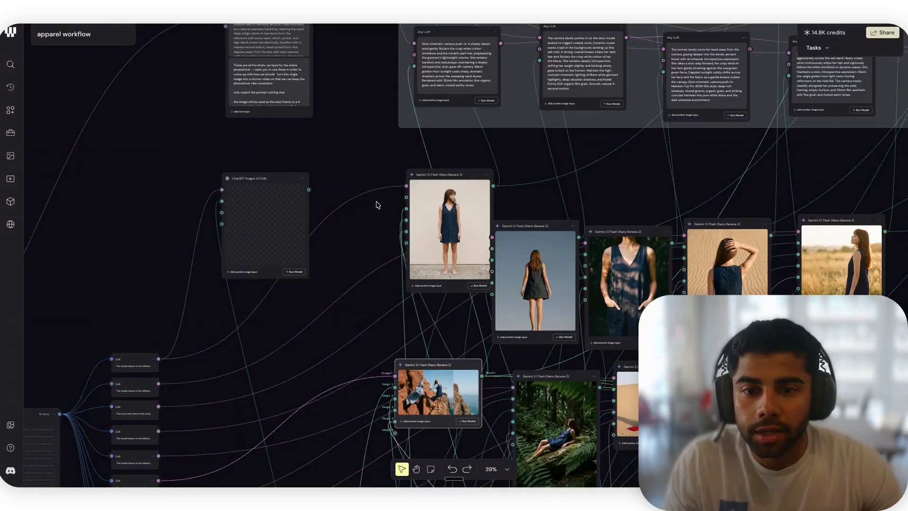
pyautogui.scroll(-5, 377, 204)
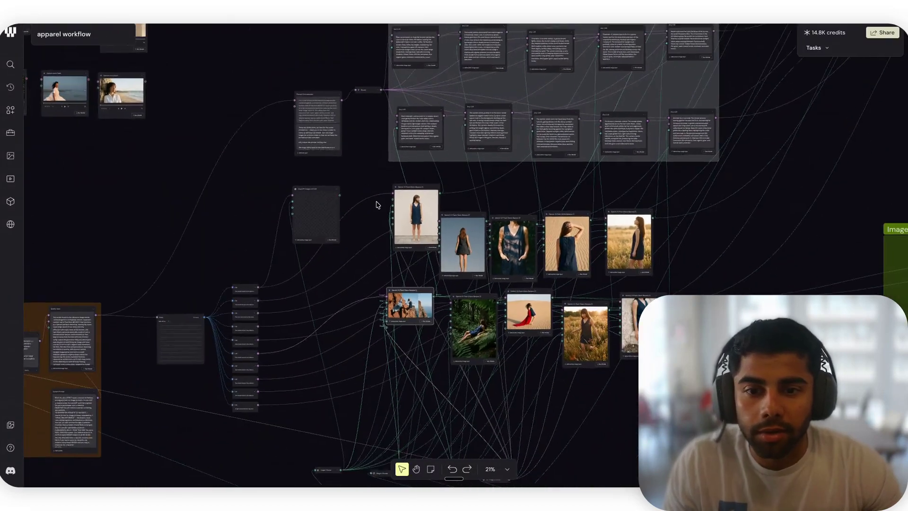
pyautogui.scroll(5, 376, 204)
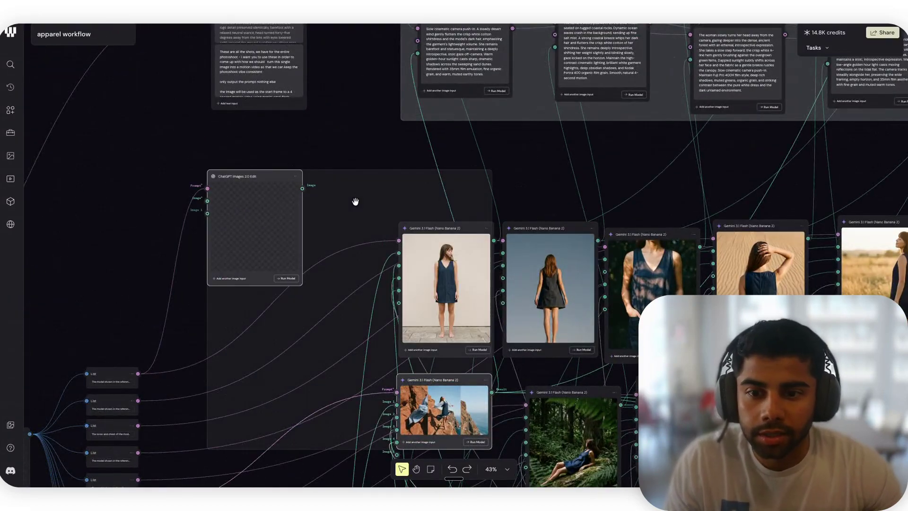
pyautogui.press('Delete')
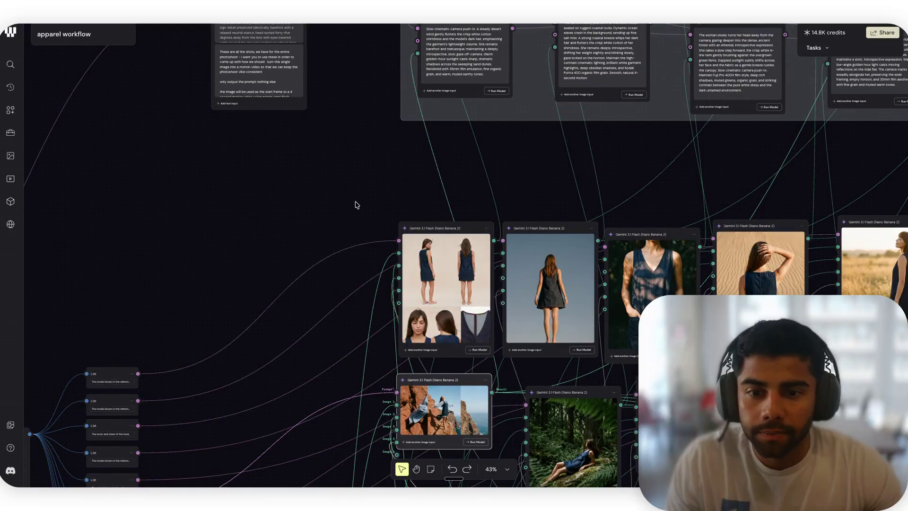
# Step: Set the first Gemini 3.1 Flash node to show its full-body front view of the standing model
pyautogui.click(435, 240)
pyautogui.click(362, 210)
pyautogui.scroll(-5, 377, 219)
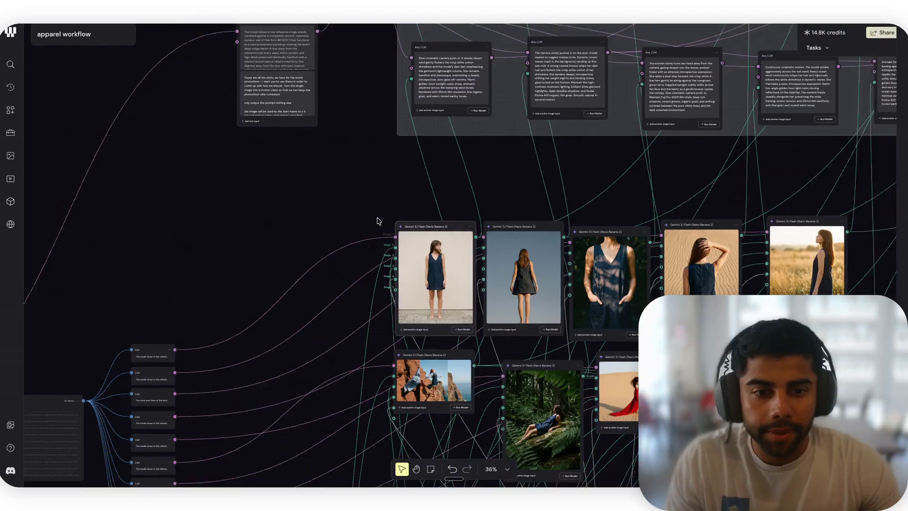
# Step: Select all ten Any LLM nodes in the Motion Prompts group, run them together, and clear the selection
pyautogui.scroll(3, 377, 219)
pyautogui.scroll(-1, 375, 220)
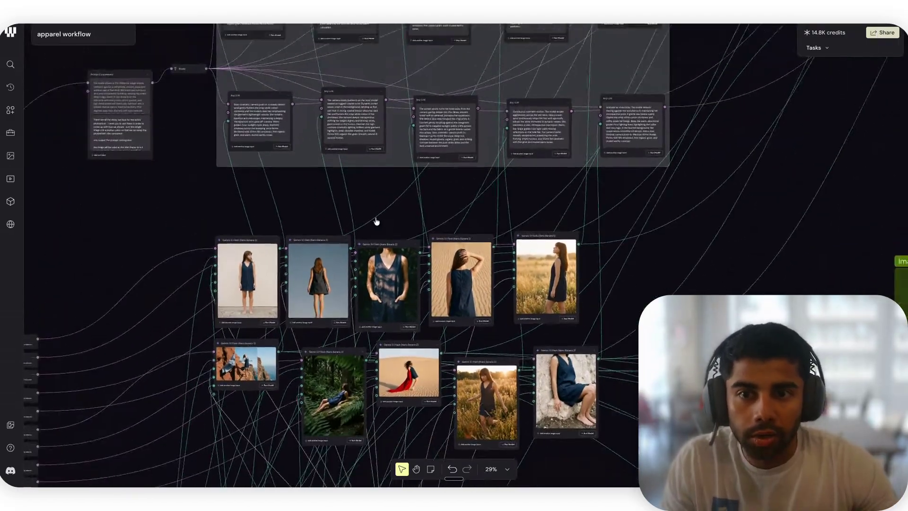
pyautogui.scroll(3, 371, 216)
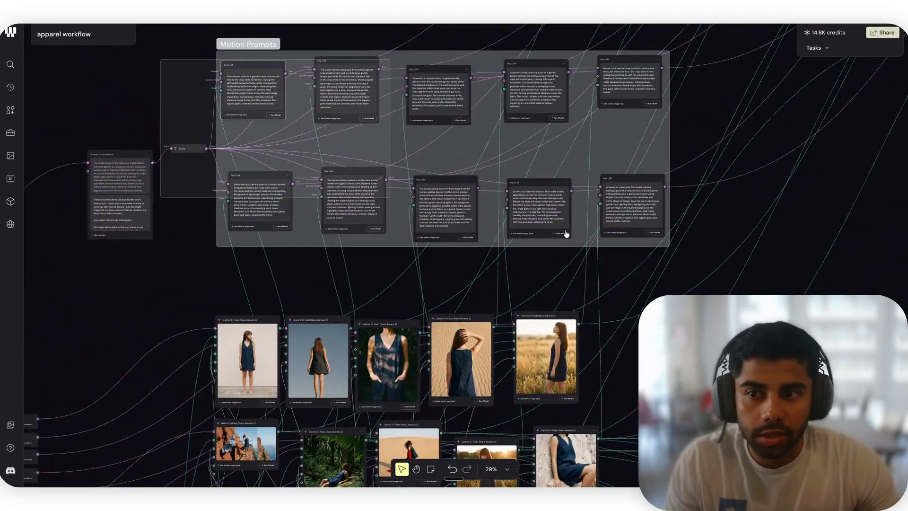
pyautogui.moveTo(637, 240); pyautogui.dragTo(621, 242)
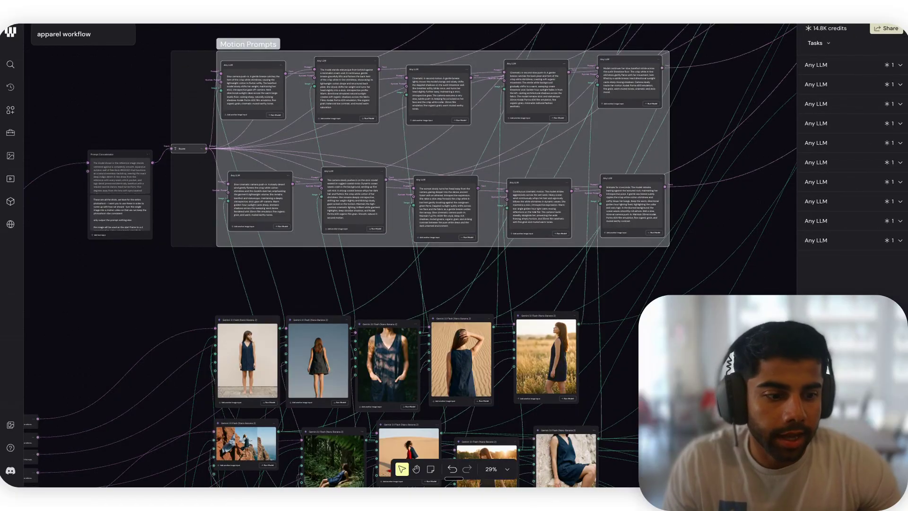
pyautogui.click(237, 298)
# Step: Look over the Gemini images and check the running Any LLM nodes in the Motion Prompts group
pyautogui.scroll(-5, 695, 113)
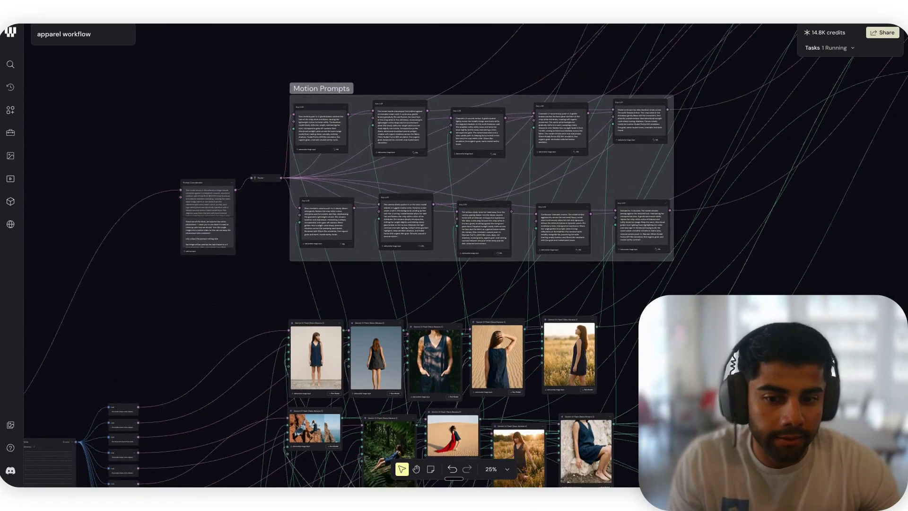
pyautogui.scroll(10, 581, 281)
pyautogui.scroll(-5, 581, 281)
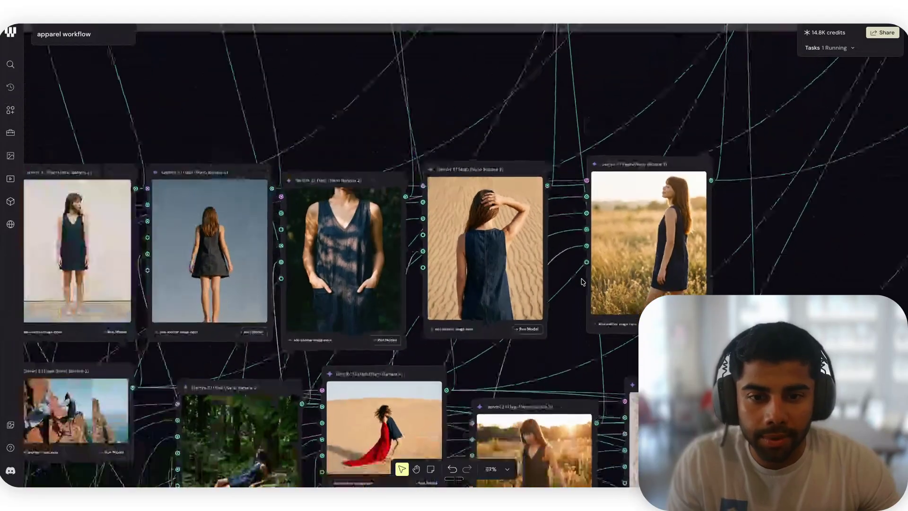
pyautogui.scroll(3, 582, 282)
pyautogui.scroll(-4, 581, 281)
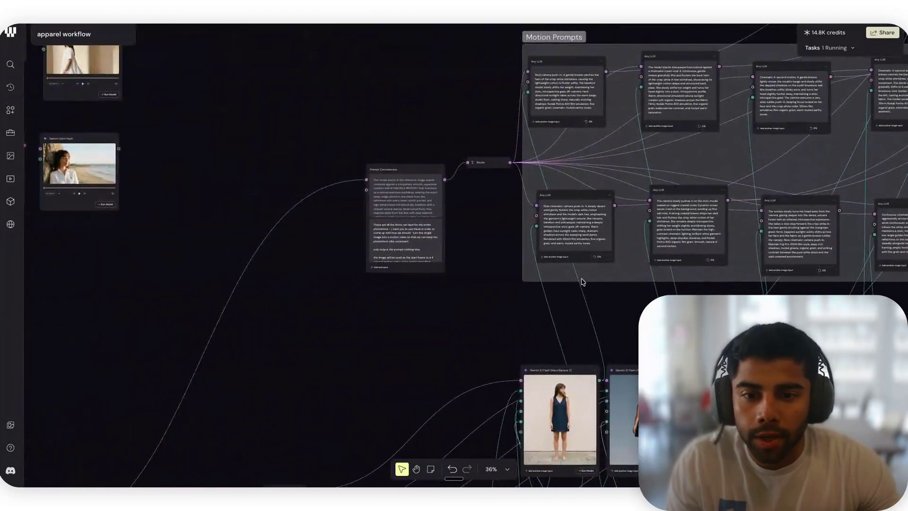
# Step: Read the Quality Gate node's image prompts and the motion-video instructions in the Prompt Concatenator that feeds the Motion Prompts group
pyautogui.scroll(10, 347, 306)
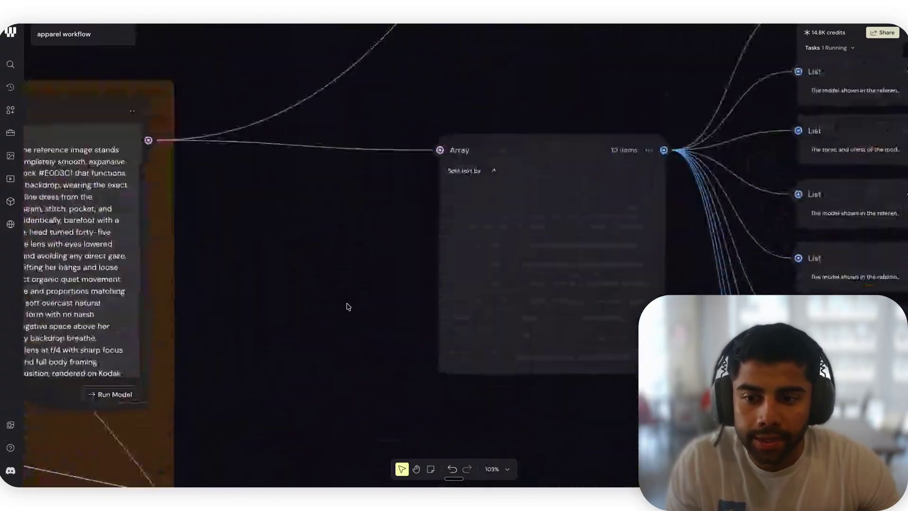
pyautogui.scroll(-5, 459, 305)
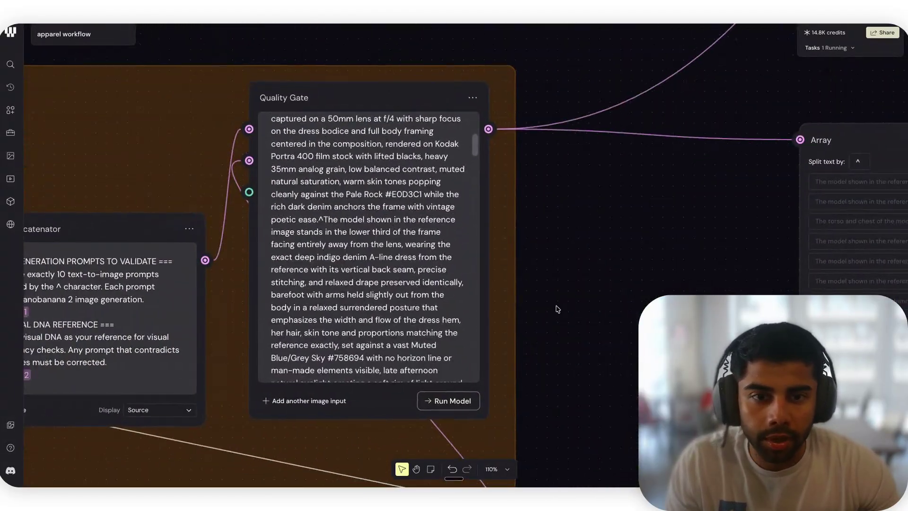
pyautogui.scroll(-5, 558, 308)
pyautogui.scroll(5, 559, 309)
pyautogui.scroll(10, 558, 308)
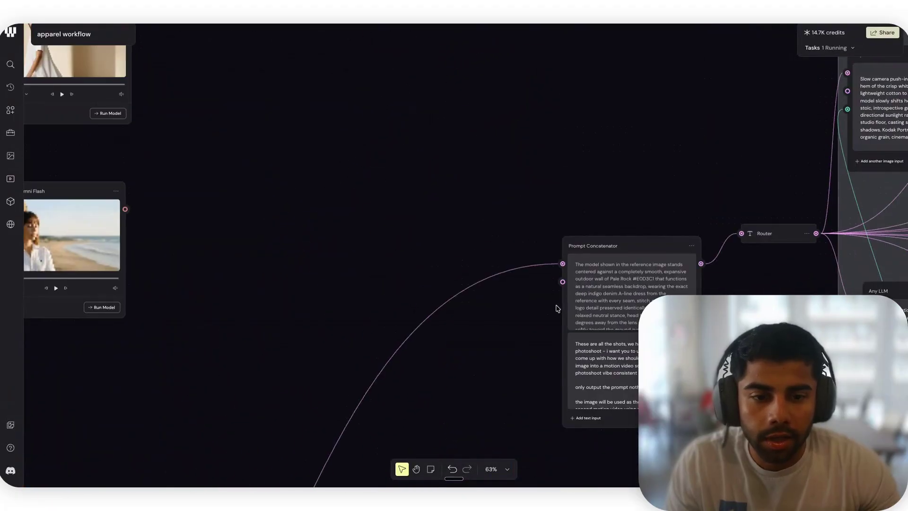
pyautogui.hscroll(5, 558, 309)
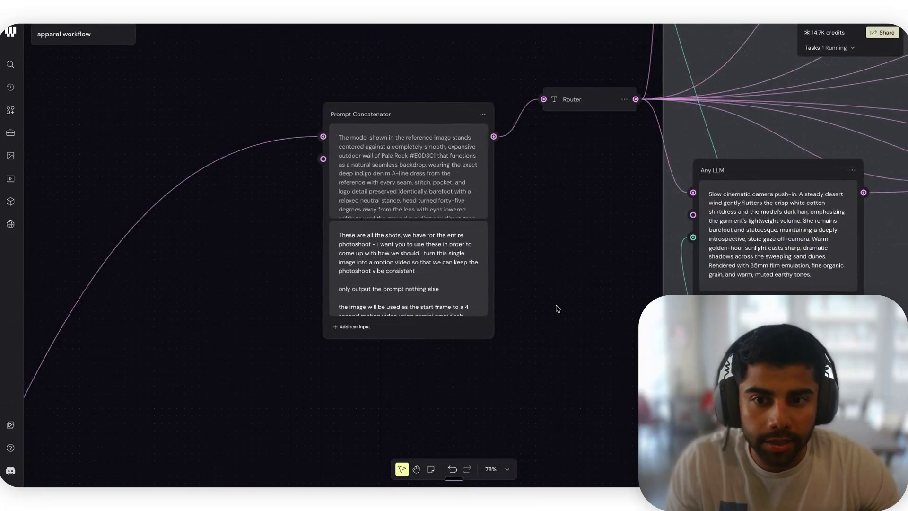
pyautogui.scroll(2, 557, 308)
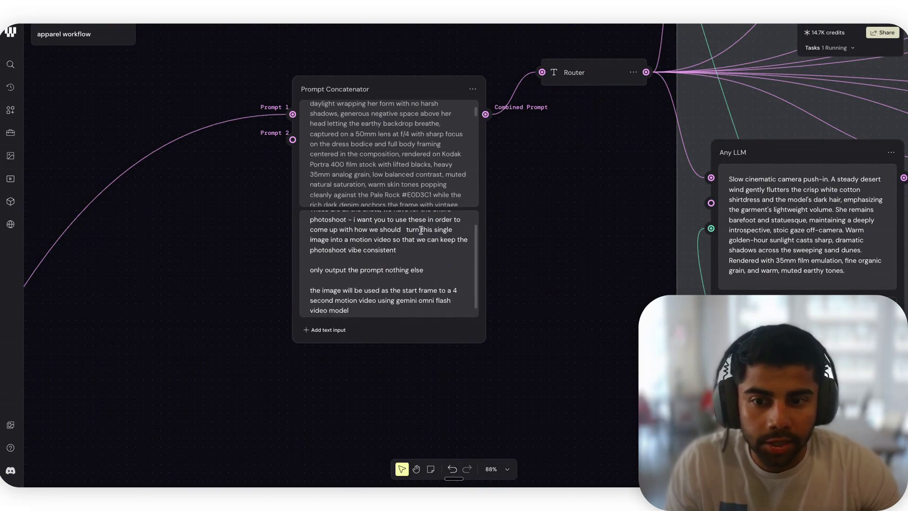
pyautogui.scroll(1, 554, 291)
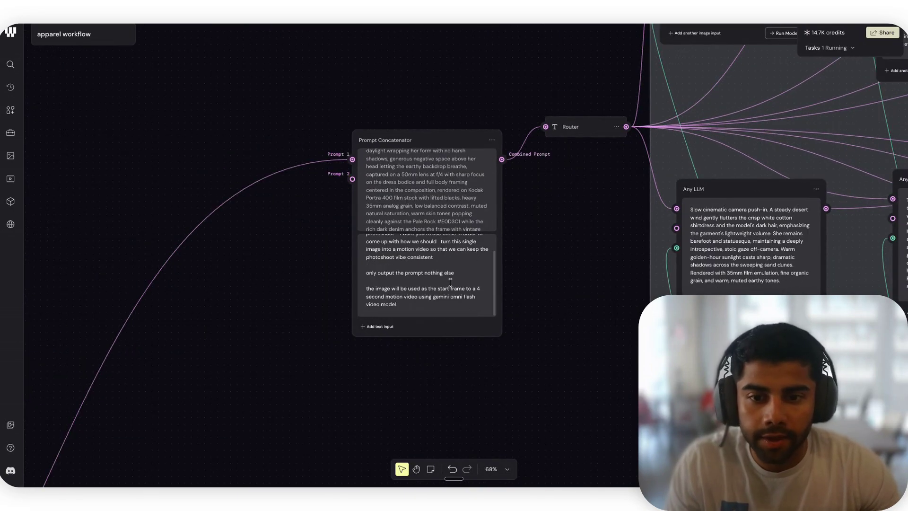
pyautogui.scroll(-4, 541, 284)
pyautogui.hscroll(6, 541, 281)
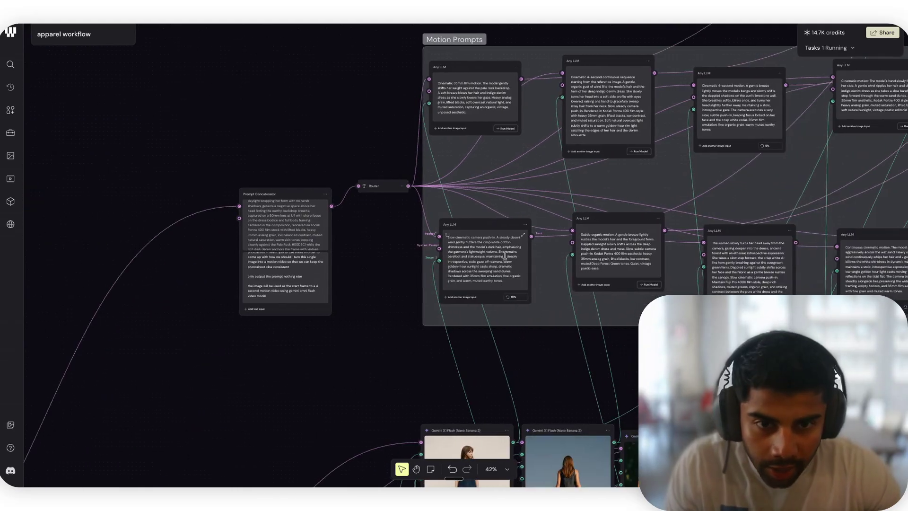
# Step: Check the motion prompts in the ten Any LLM nodes and glance over the Gemini 3.1 Flash images below them
pyautogui.scroll(-1, 510, 284)
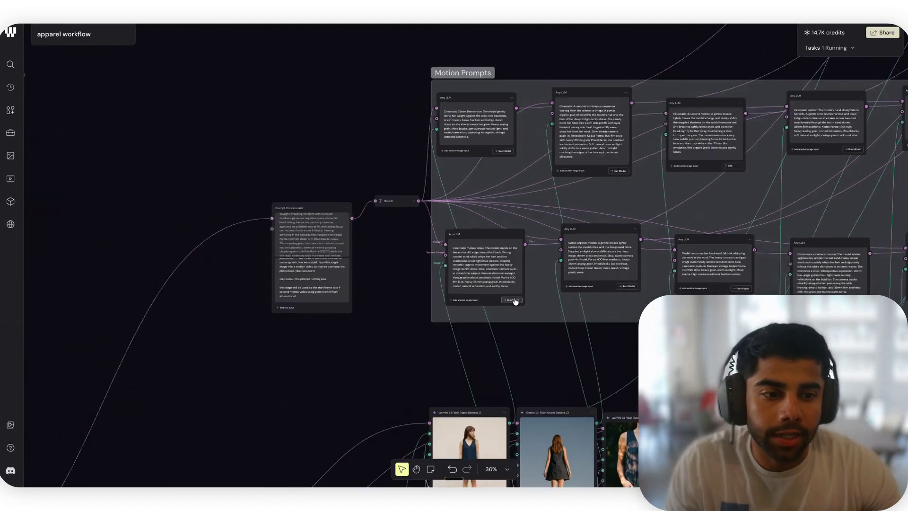
pyautogui.scroll(1, 514, 301)
pyautogui.hscroll(8, 513, 300)
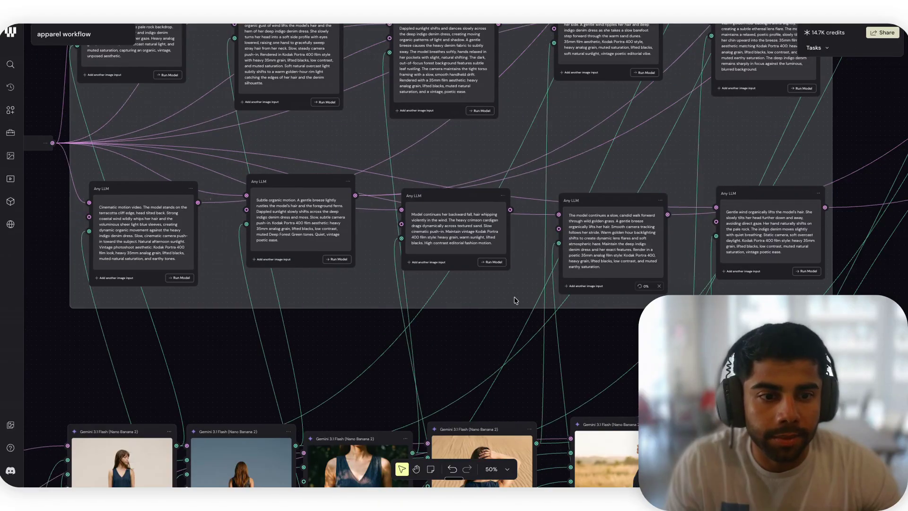
pyautogui.scroll(-5, 514, 297)
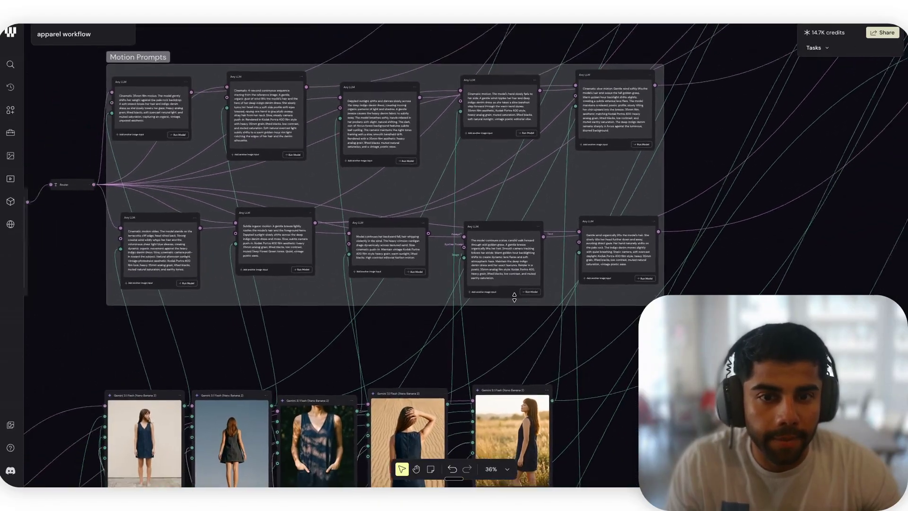
pyautogui.scroll(-5, 515, 301)
pyautogui.scroll(5, 492, 296)
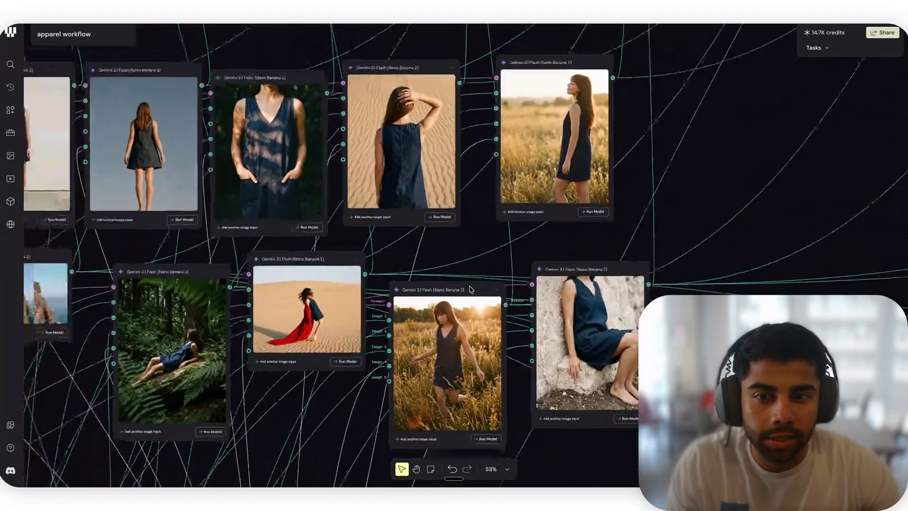
# Step: Select all ten Gemini Omni Flash Reference to Video nodes in the Video Omni Reference group, run them together, and clear the selection
pyautogui.scroll(-5, 470, 289)
pyautogui.scroll(6, 470, 289)
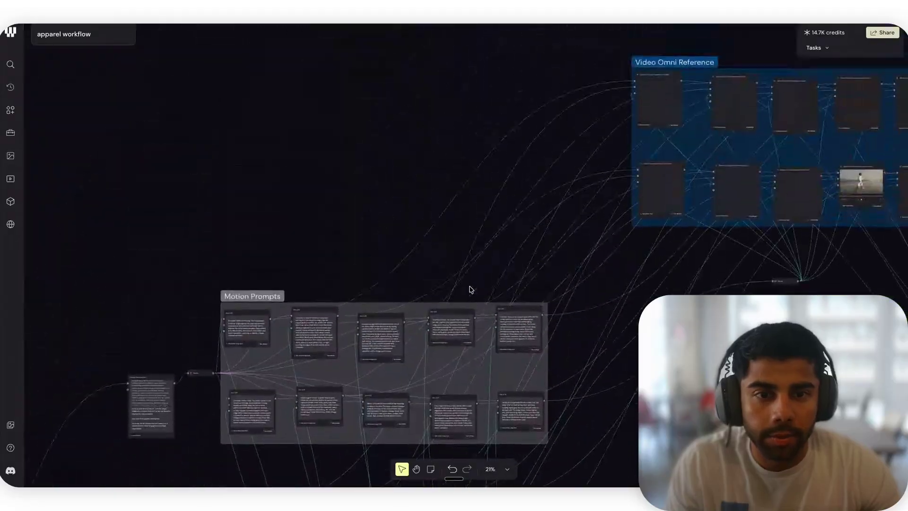
pyautogui.hscroll(6, 470, 289)
pyautogui.scroll(4, 470, 289)
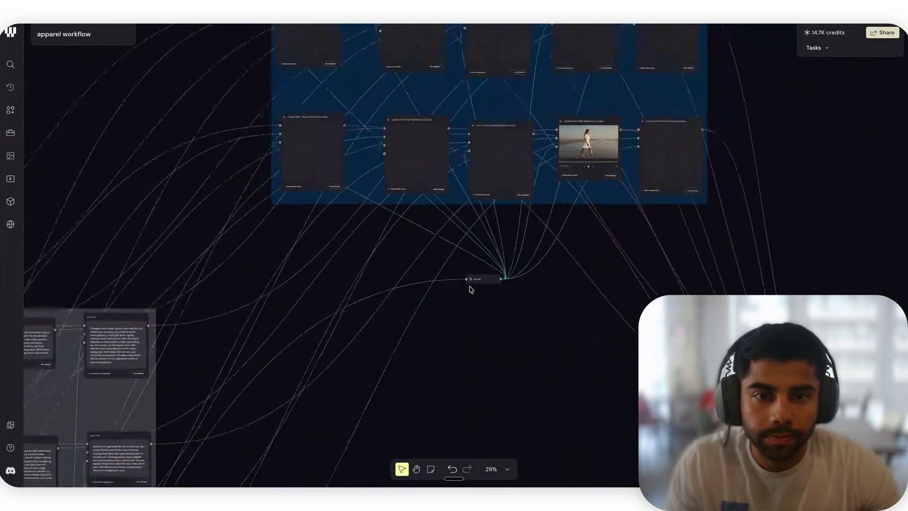
pyautogui.moveTo(231, 68); pyautogui.dragTo(573, 254)
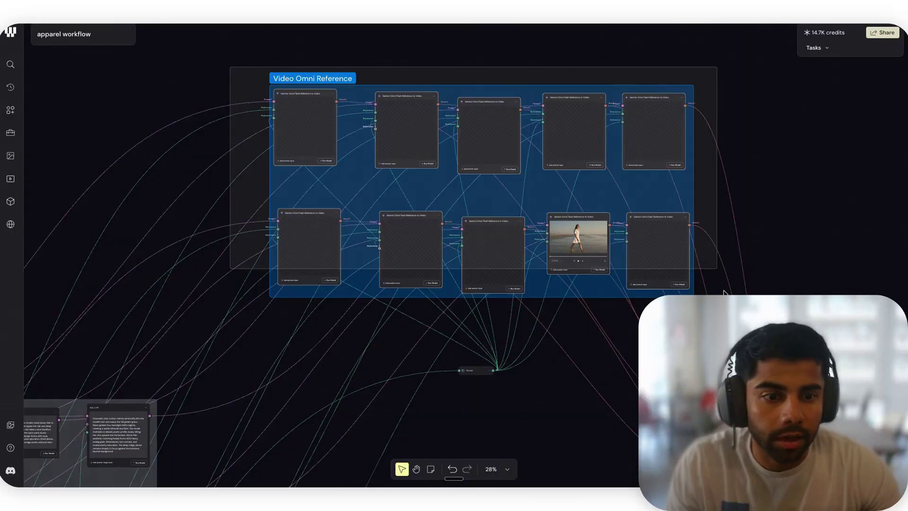
pyautogui.moveTo(724, 292); pyautogui.dragTo(728, 303)
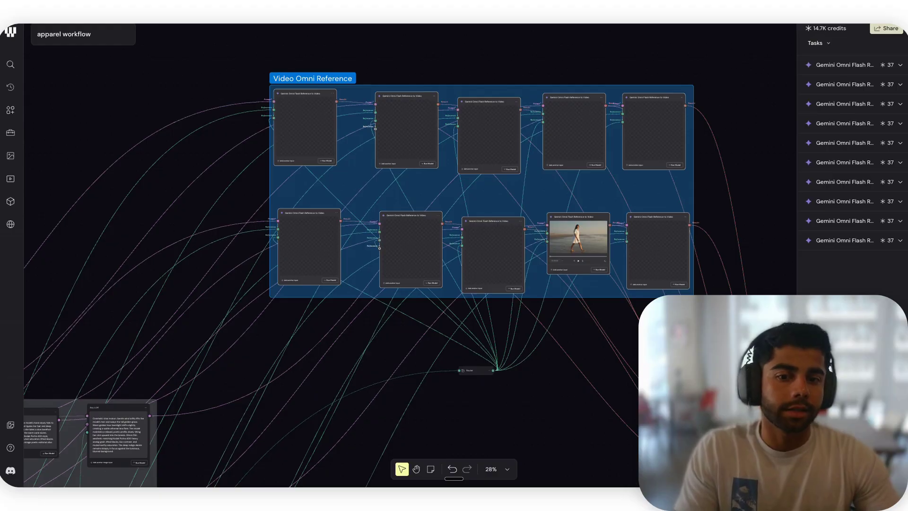
pyautogui.scroll(-1, 514, 436)
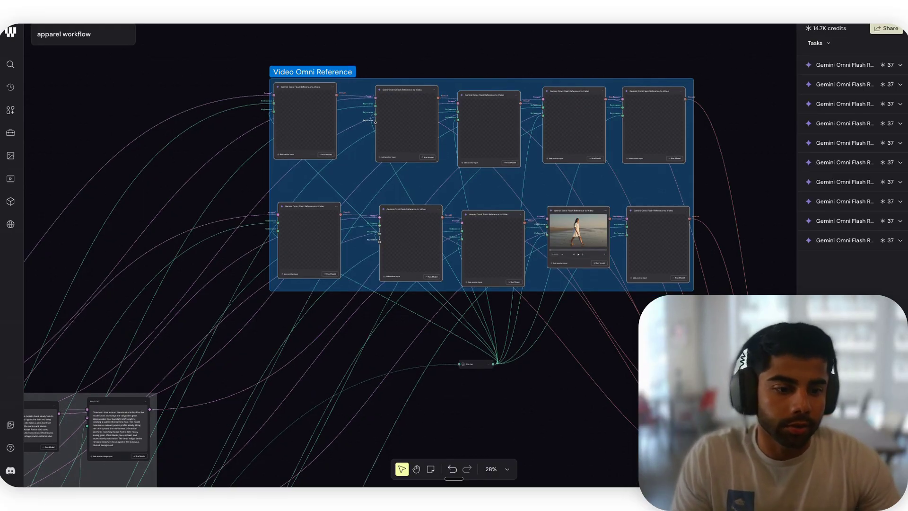
pyautogui.click(754, 277)
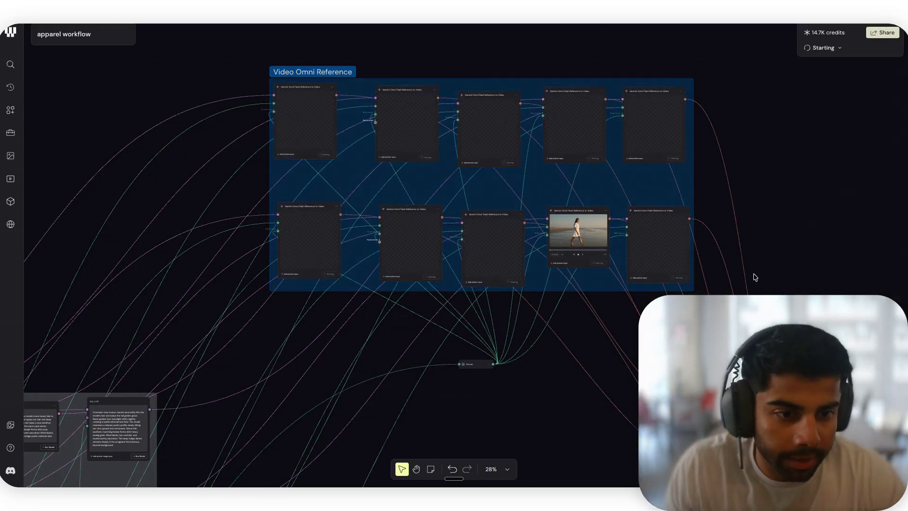
# Step: Check the progress of the running Reference to Video nodes in the Video Omni Reference group
pyautogui.scroll(-5, 749, 276)
pyautogui.hscroll(3, 745, 270)
pyautogui.scroll(5, 615, 265)
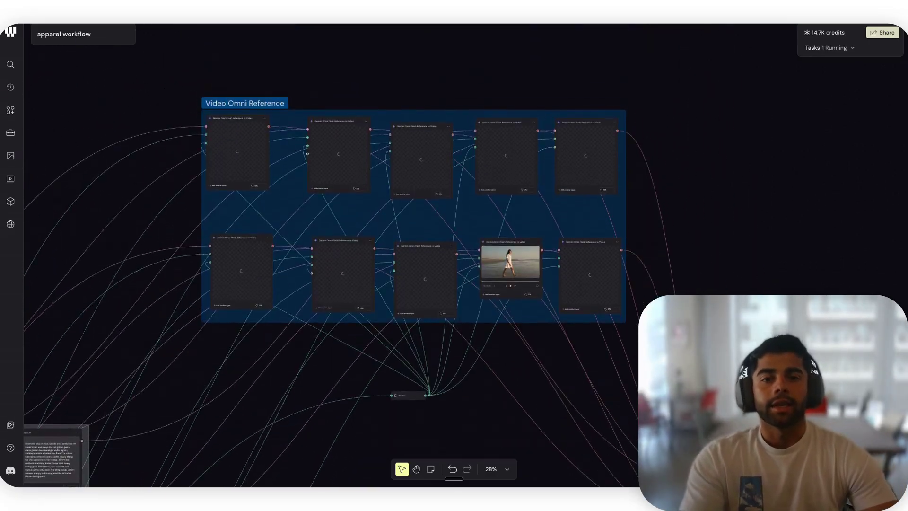
pyautogui.scroll(5, 615, 266)
pyautogui.hscroll(-3, 331, 256)
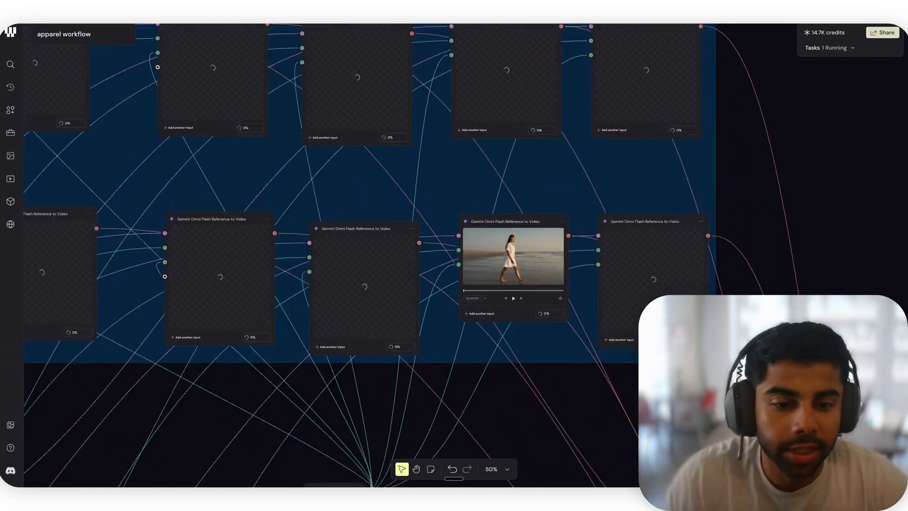
pyautogui.scroll(3, 331, 255)
pyautogui.scroll(1, 445, 256)
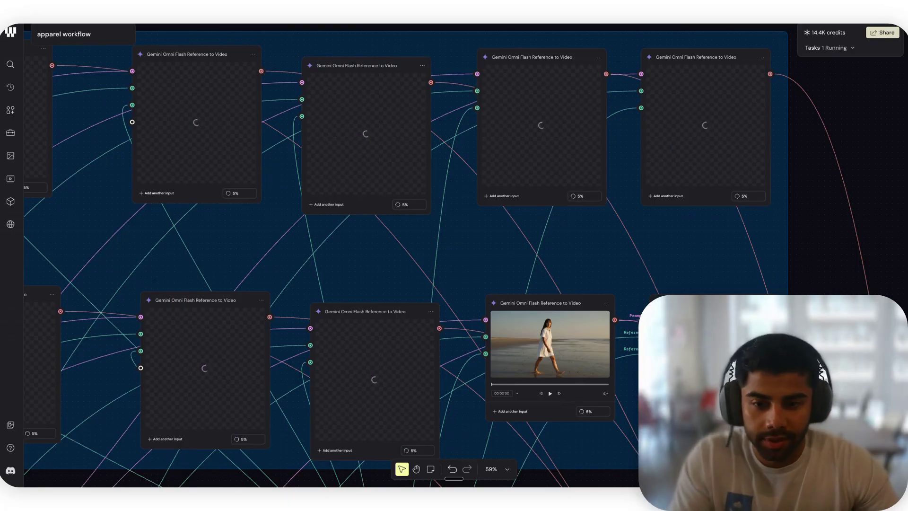
# Step: Inspect the dress in the Gemini images of the model seated against the pale rock and walking through the golden meadow
pyautogui.scroll(-10, 453, 255)
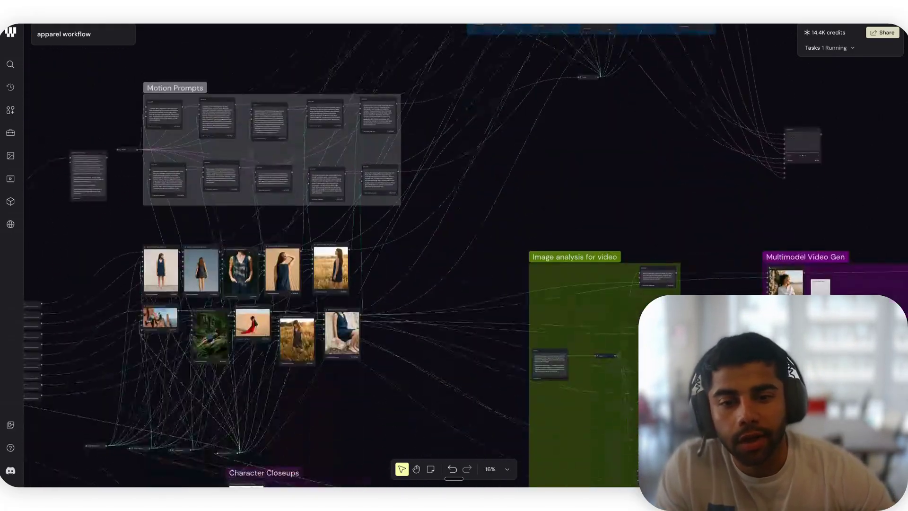
pyautogui.scroll(-3, 453, 255)
pyautogui.scroll(5, 453, 256)
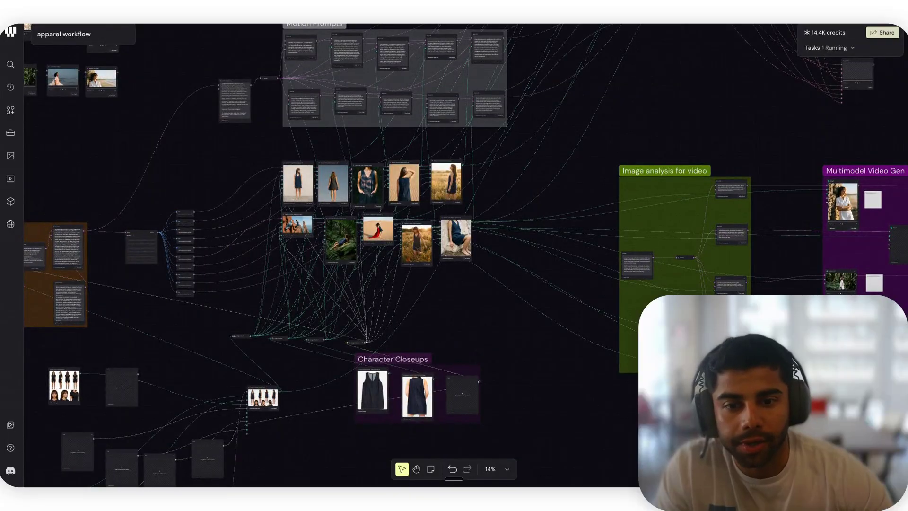
pyautogui.scroll(15, 480, 314)
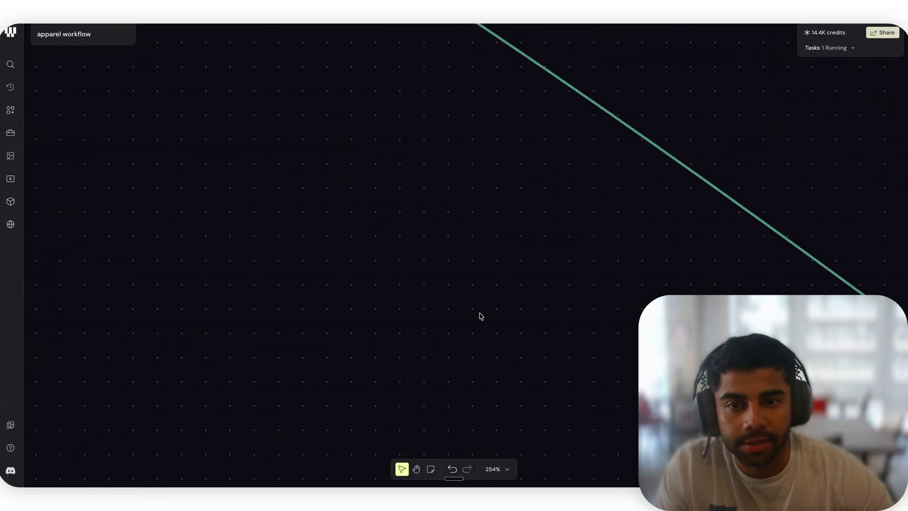
pyautogui.scroll(-5, 480, 315)
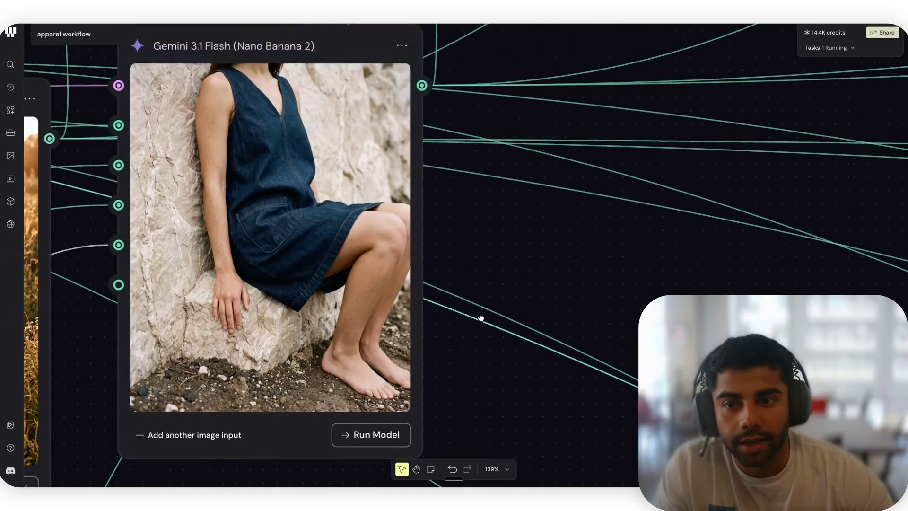
pyautogui.scroll(-3, 480, 315)
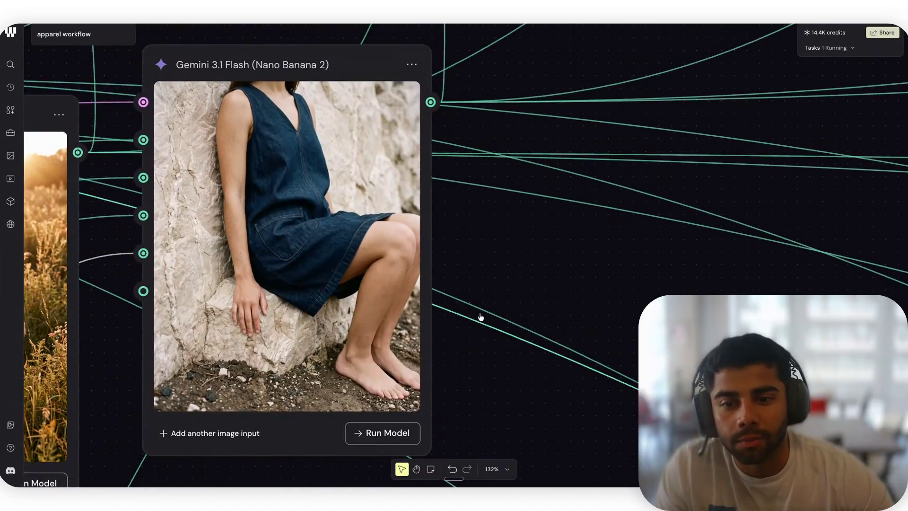
pyautogui.hscroll(-8, 480, 315)
pyautogui.scroll(7, 480, 316)
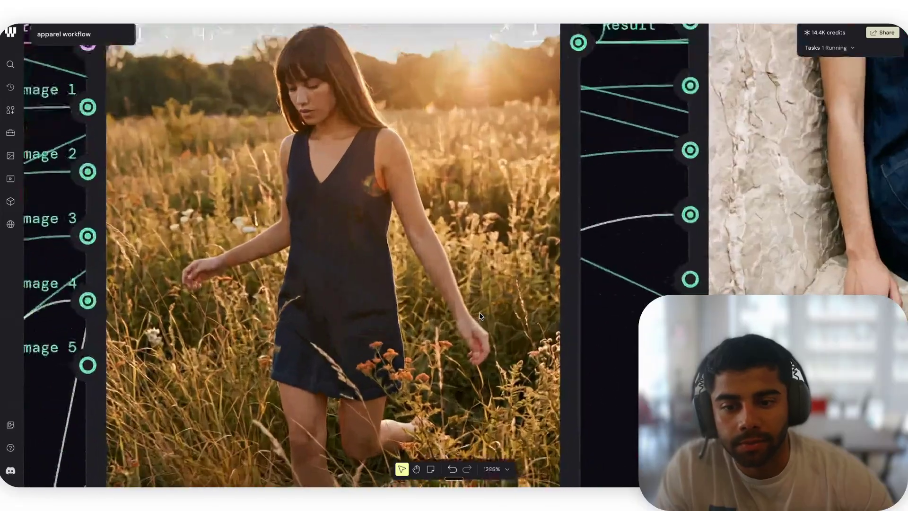
pyautogui.scroll(-1, 354, 305)
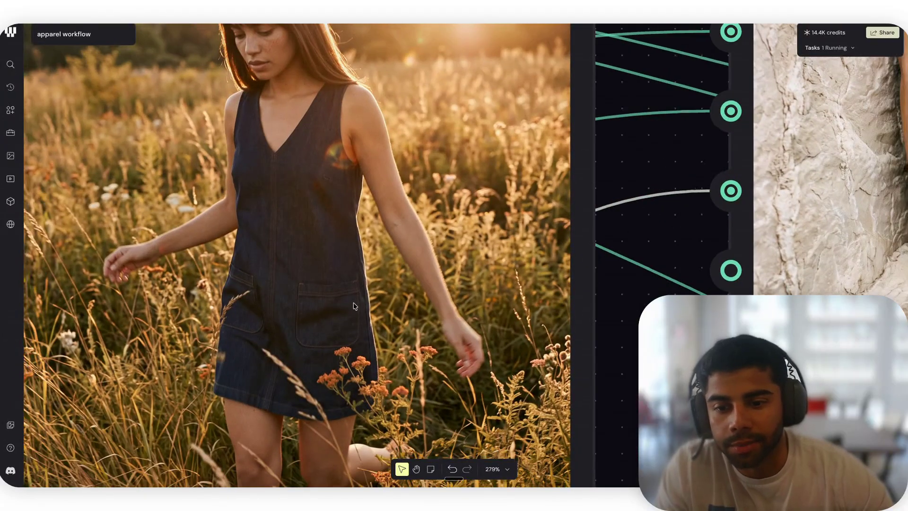
pyautogui.scroll(-4, 353, 306)
pyautogui.hscroll(-8, 353, 306)
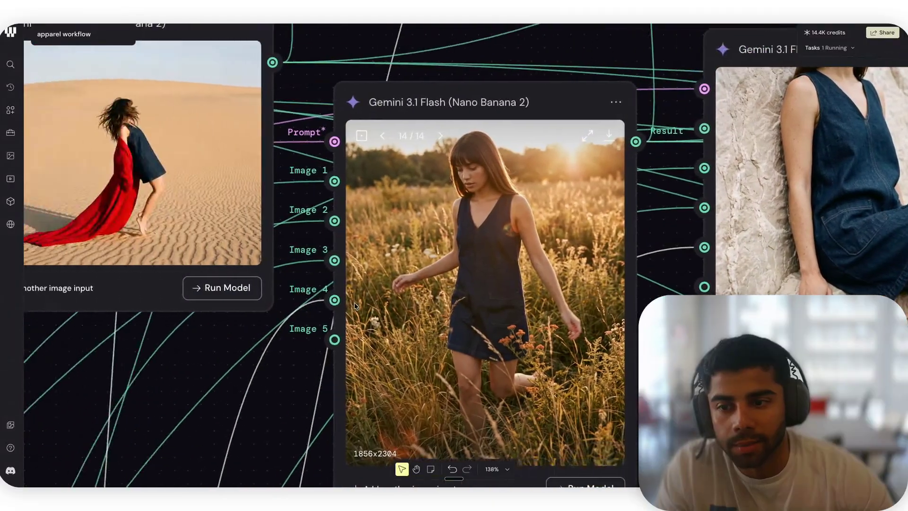
# Step: Inspect the Gemini images of the model in the desert, in the forest and on the red cliff
pyautogui.scroll(3, 355, 306)
pyautogui.hscroll(-3, 355, 305)
pyautogui.scroll(-2, 377, 310)
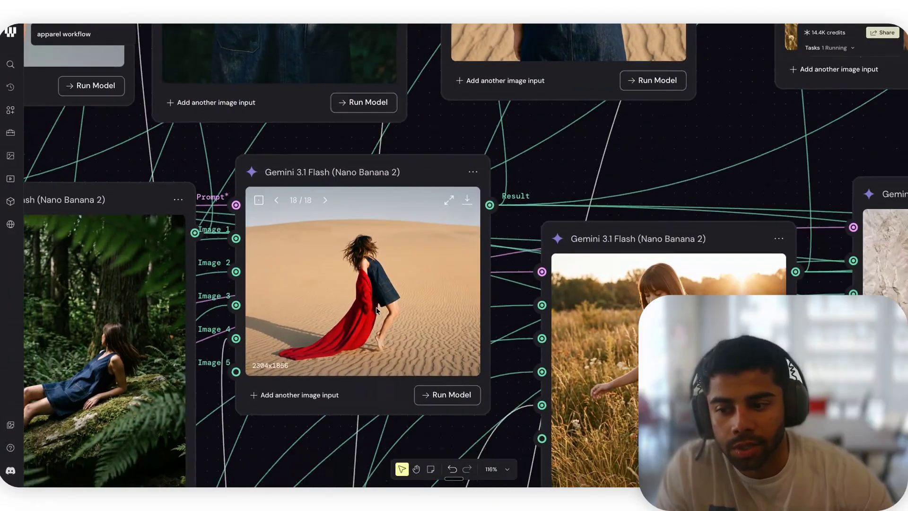
pyautogui.hscroll(-5, 376, 307)
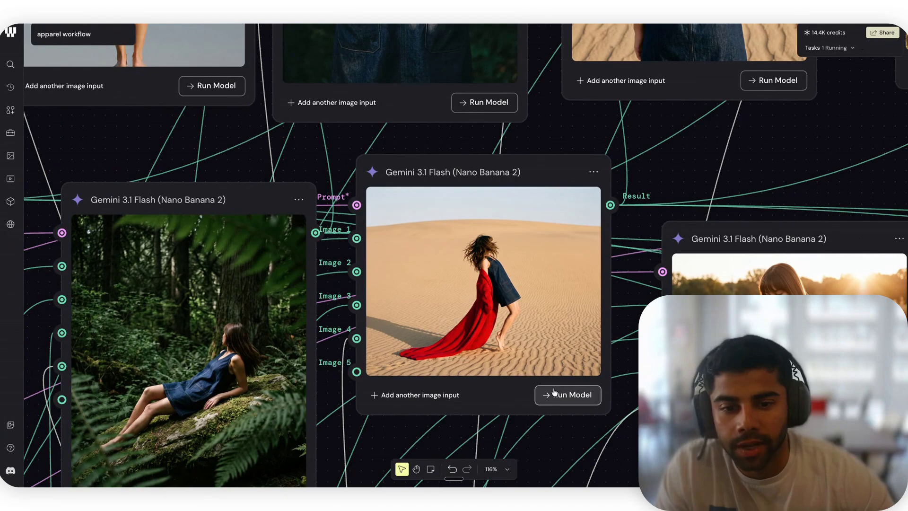
pyautogui.hscroll(-5, 510, 347)
pyautogui.scroll(5, 510, 348)
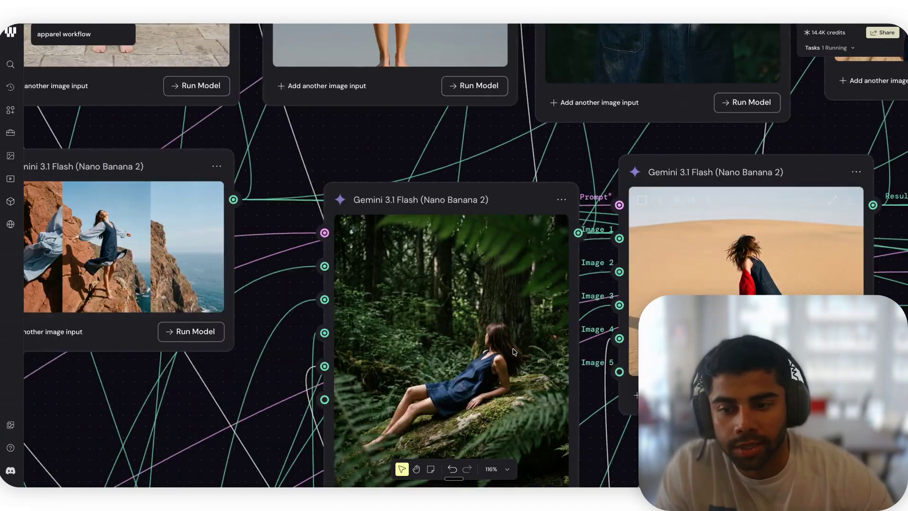
pyautogui.scroll(2, 513, 350)
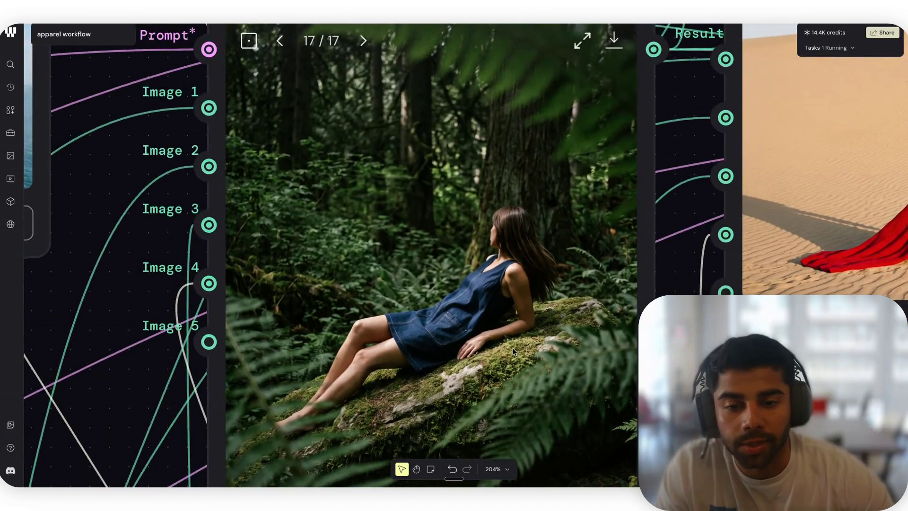
pyautogui.scroll(-3, 514, 351)
pyautogui.scroll(-2, 513, 351)
pyautogui.hscroll(-5, 513, 351)
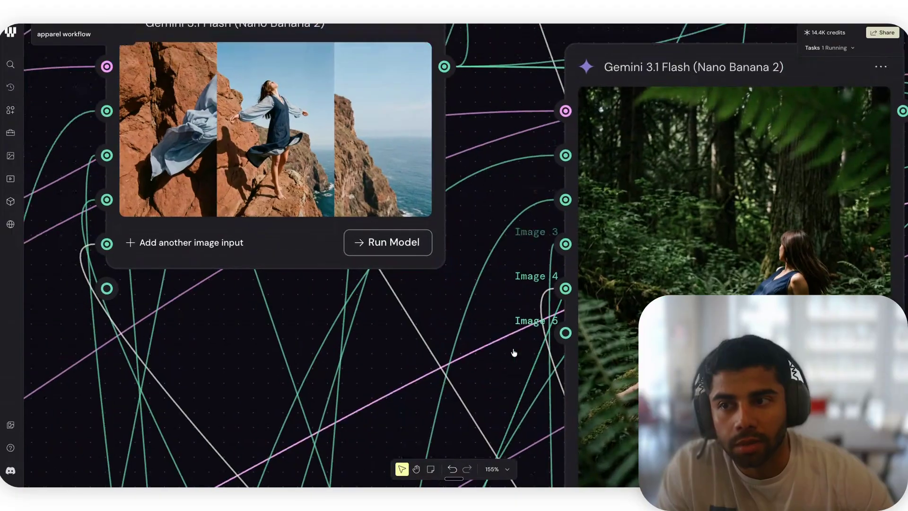
pyautogui.scroll(-3, 513, 351)
pyautogui.scroll(-2, 514, 352)
pyautogui.hscroll(4, 546, 299)
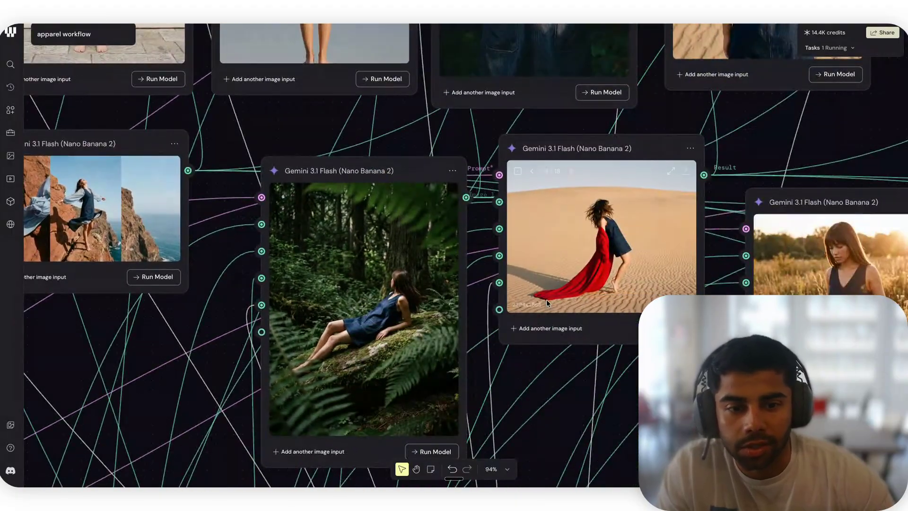
pyautogui.hscroll(-3, 122, 257)
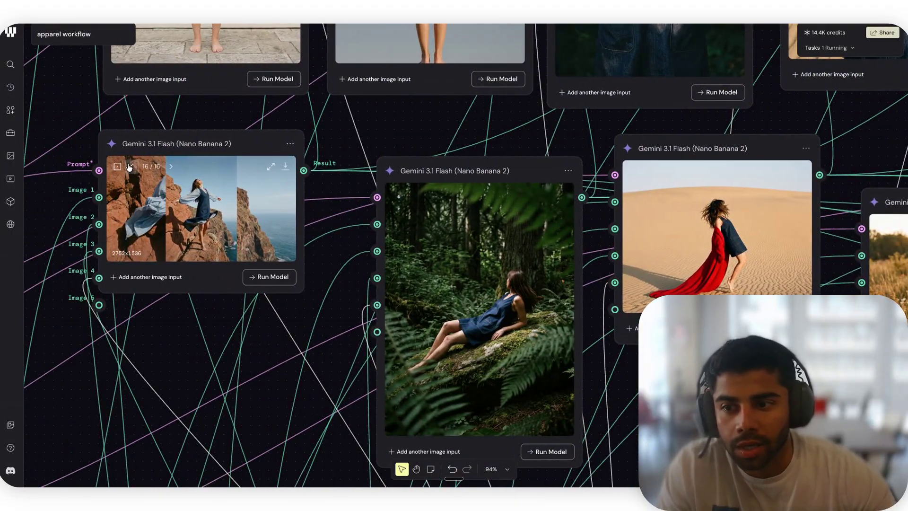
# Step: Browse the generated versions of the Gemini image of the model on the red cliff
pyautogui.click(169, 171)
pyautogui.click(170, 169)
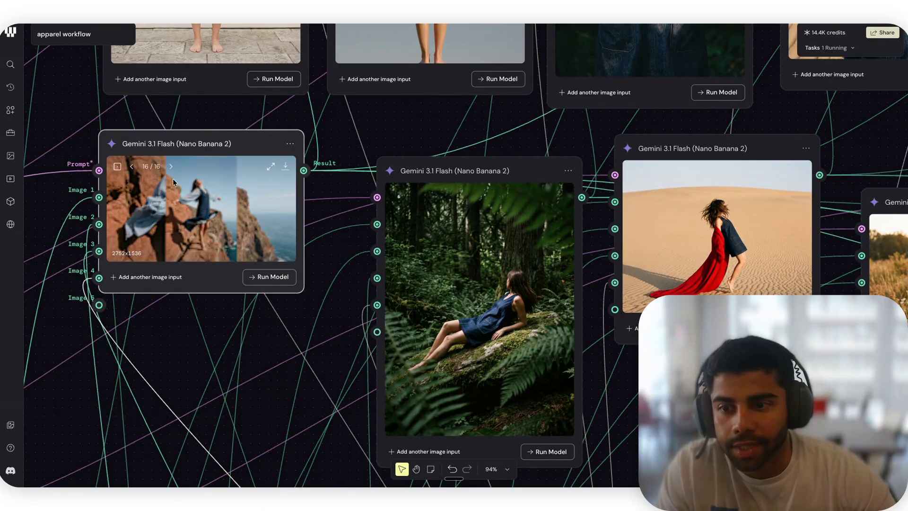
pyautogui.scroll(-3, 269, 299)
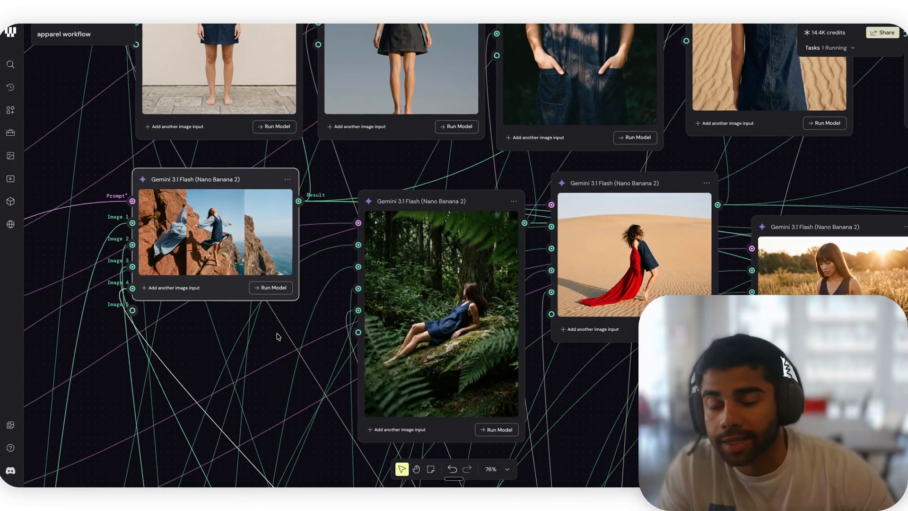
pyautogui.scroll(-1, 278, 336)
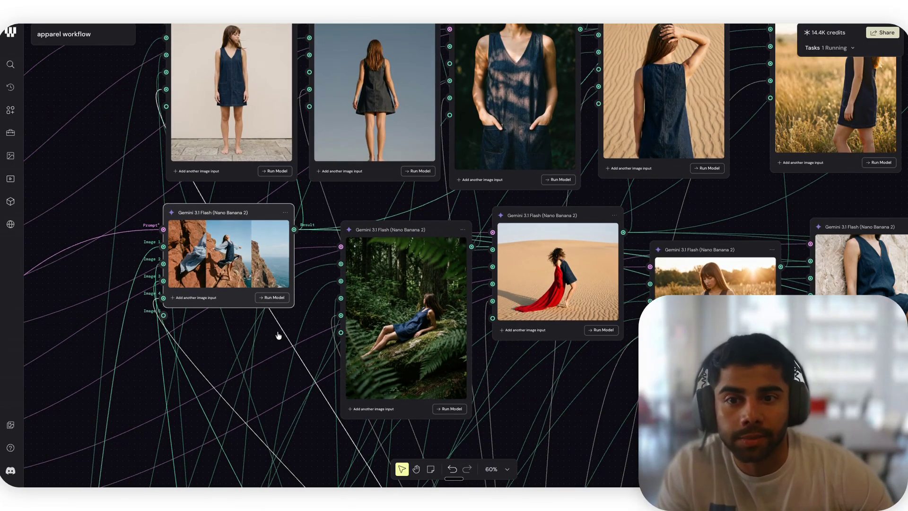
# Step: Inspect the dress in the Gemini image of the model seen from behind against the blue sky
pyautogui.scroll(10, 347, 266)
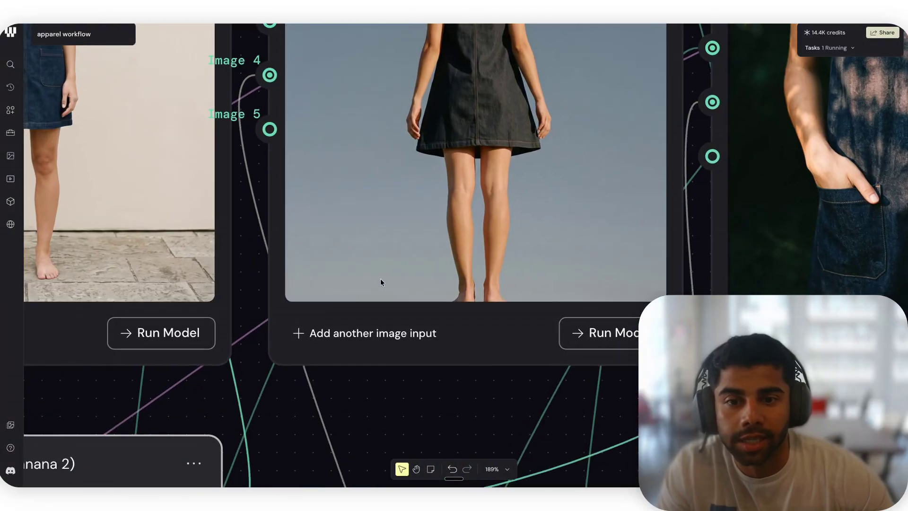
pyautogui.hscroll(5, 381, 282)
pyautogui.scroll(4, 381, 282)
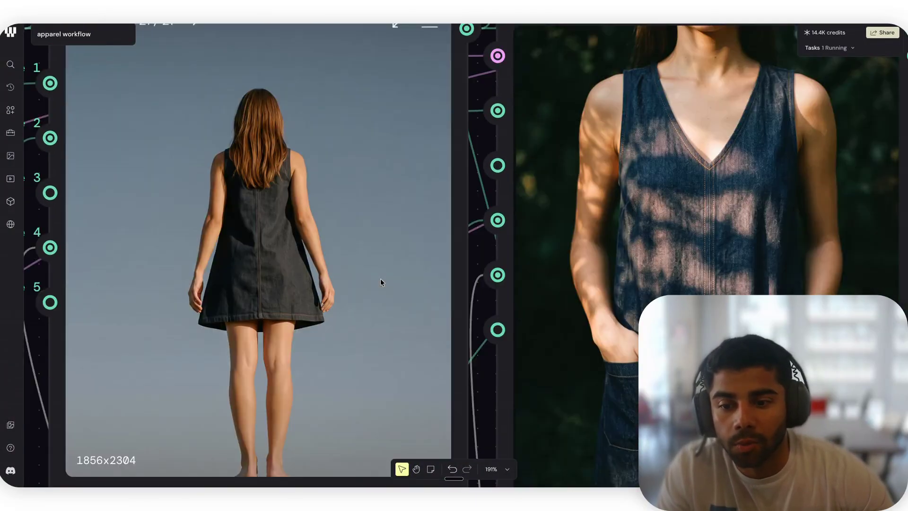
pyautogui.scroll(6, 381, 282)
pyautogui.hscroll(1, 381, 282)
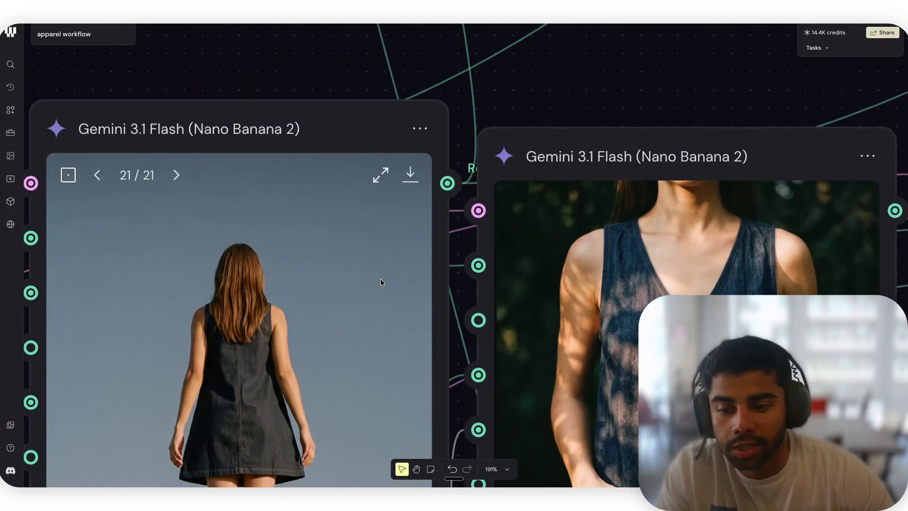
pyautogui.scroll(-5, 381, 282)
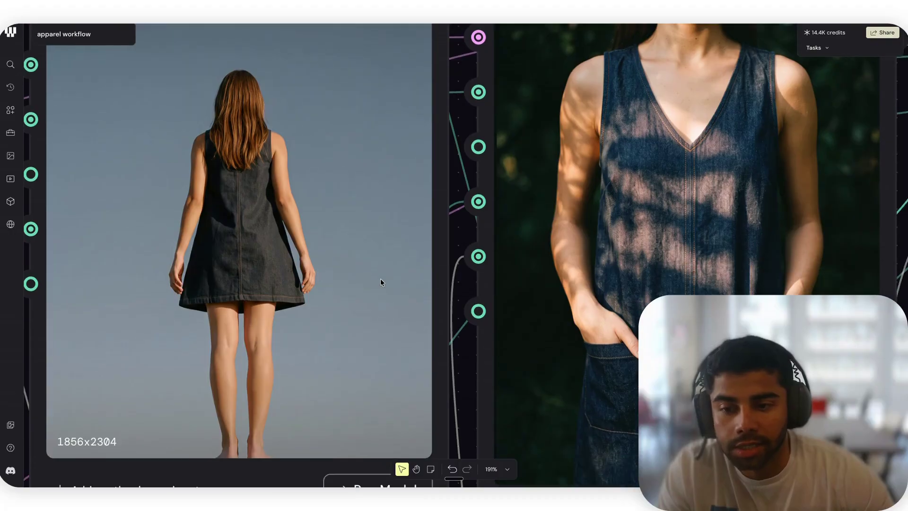
pyautogui.scroll(5, 380, 282)
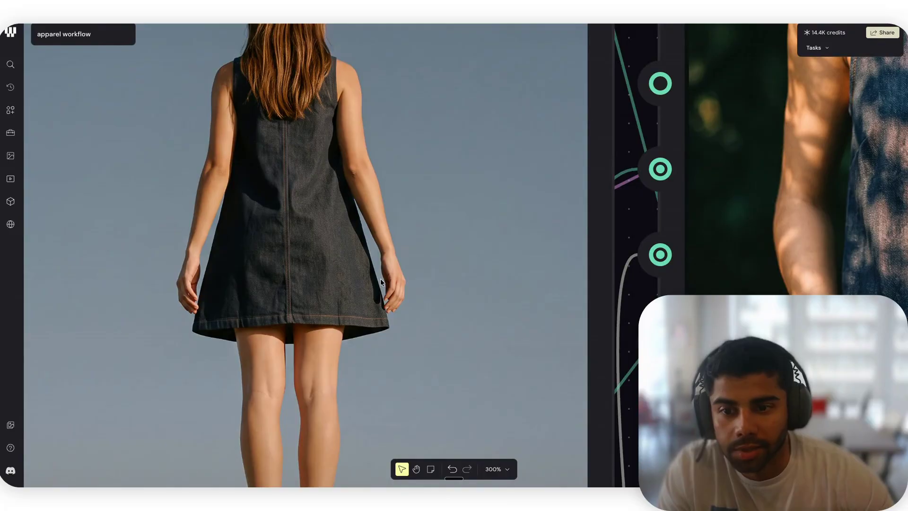
pyautogui.scroll(-10, 380, 281)
pyautogui.scroll(-5, 381, 283)
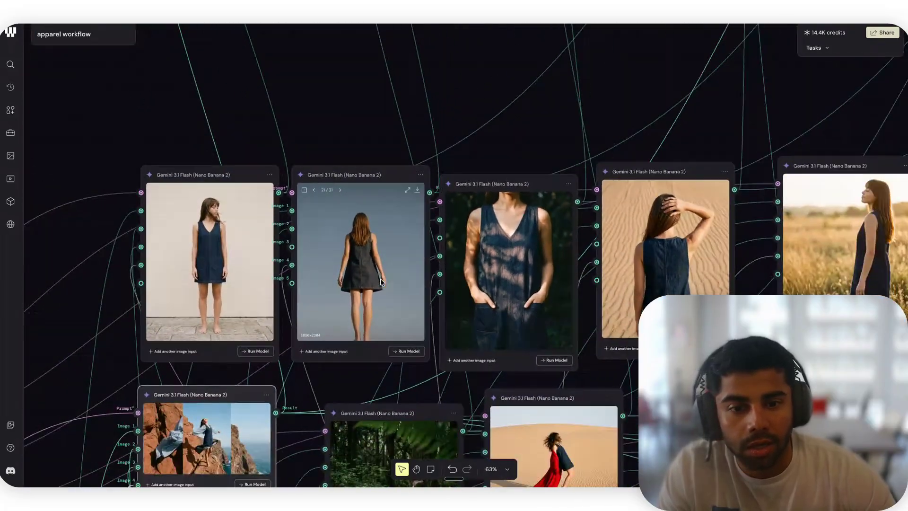
# Step: Inspect the denim texture and pockets in the Gemini close-up of the V-neck dress in dappled shade
pyautogui.scroll(8, 381, 282)
pyautogui.scroll(5, 382, 282)
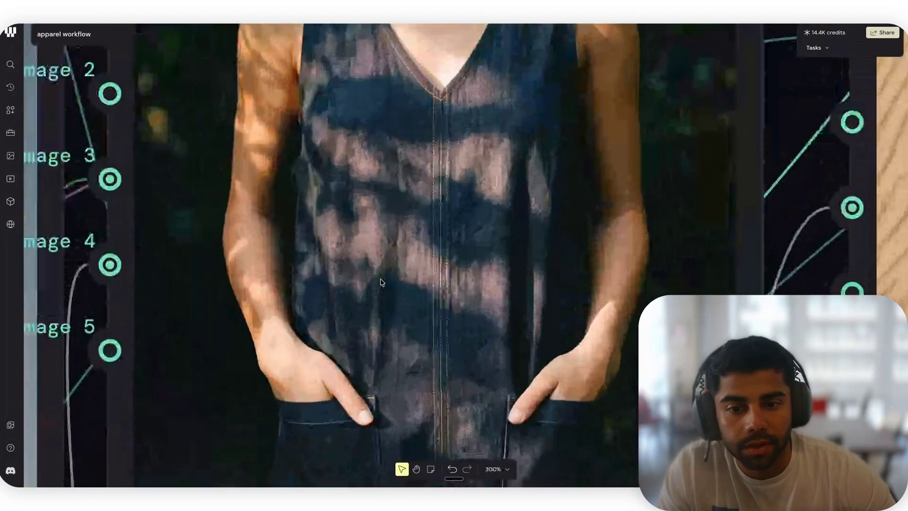
pyautogui.scroll(-8, 382, 282)
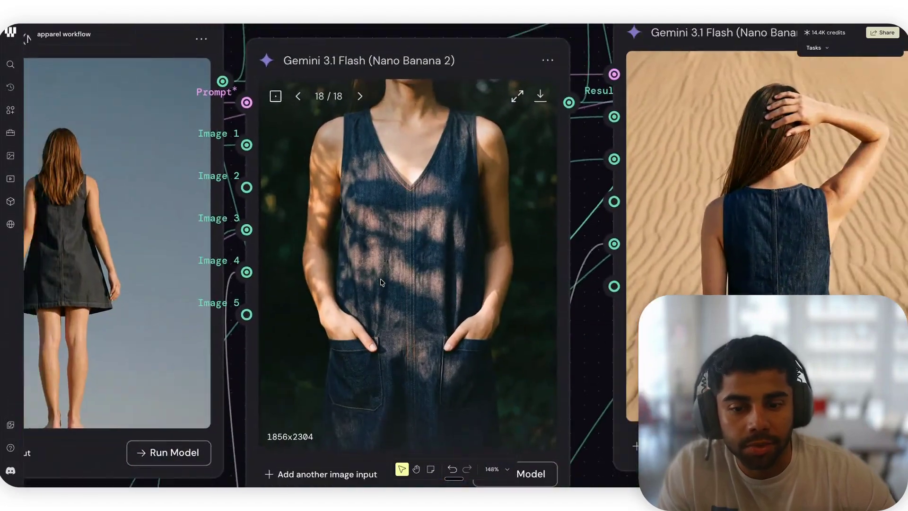
pyautogui.scroll(-8, 382, 282)
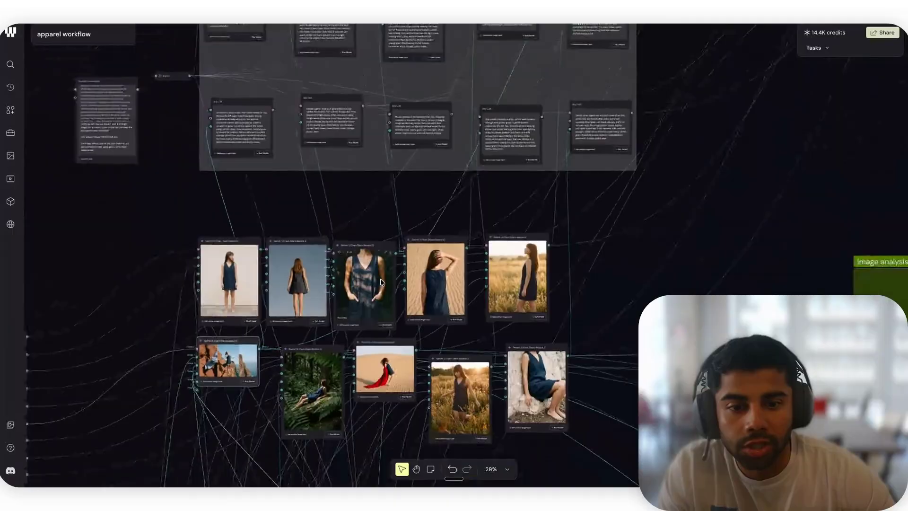
# Step: Look over the finished Reference to Video results in the Video Omni Reference group
pyautogui.scroll(-10, 382, 282)
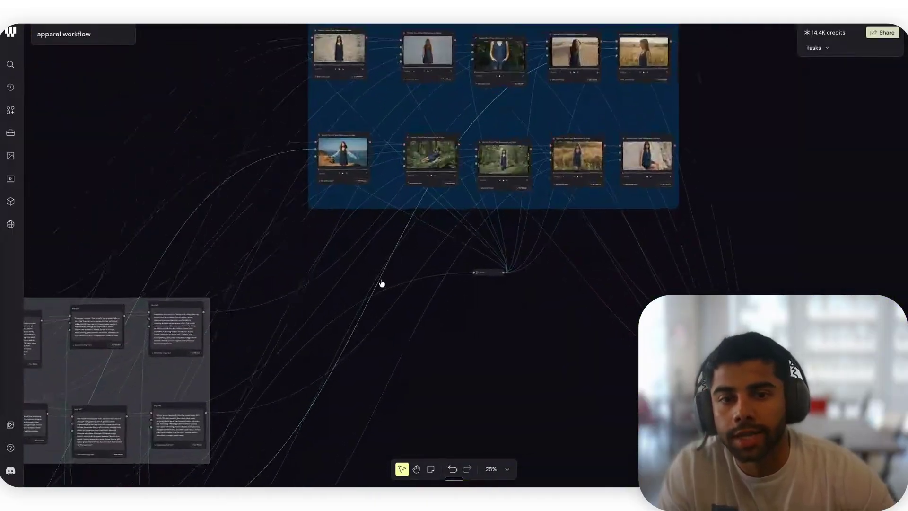
pyautogui.scroll(3, 382, 282)
pyautogui.scroll(6, 382, 283)
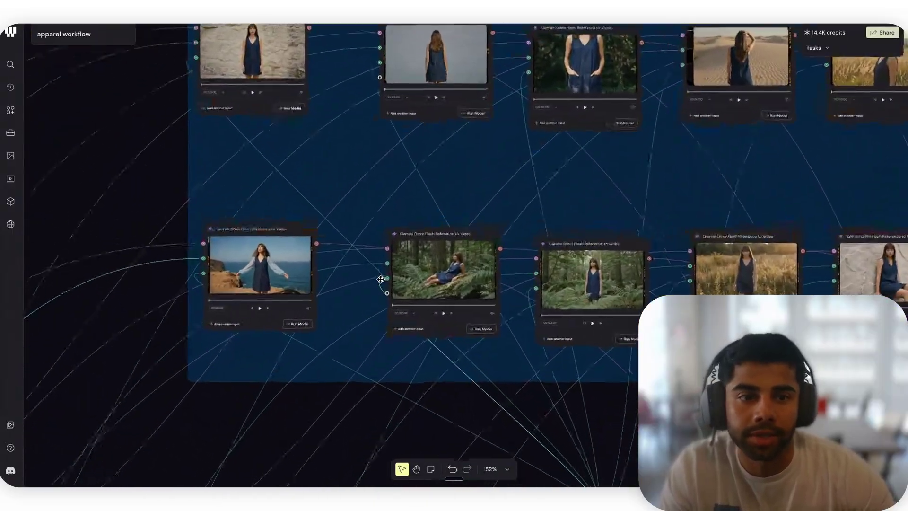
pyautogui.hscroll(3, 381, 280)
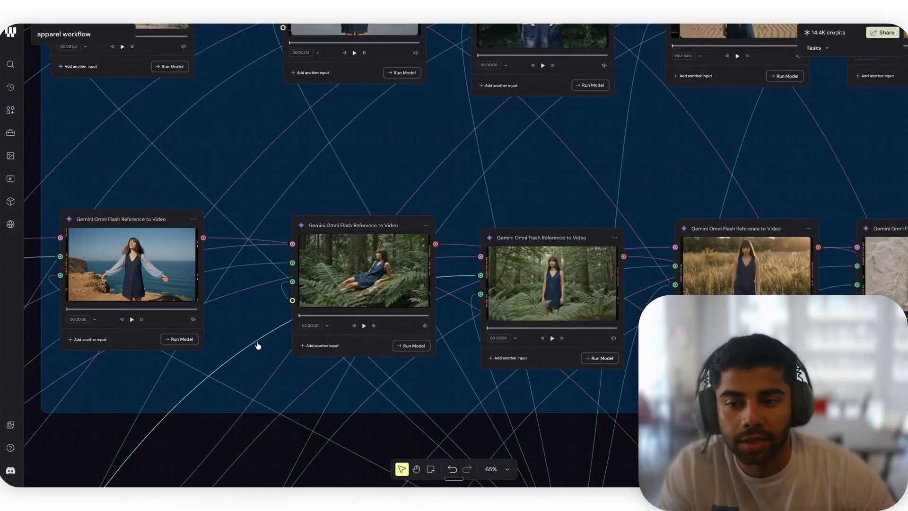
pyautogui.scroll(-3, 298, 377)
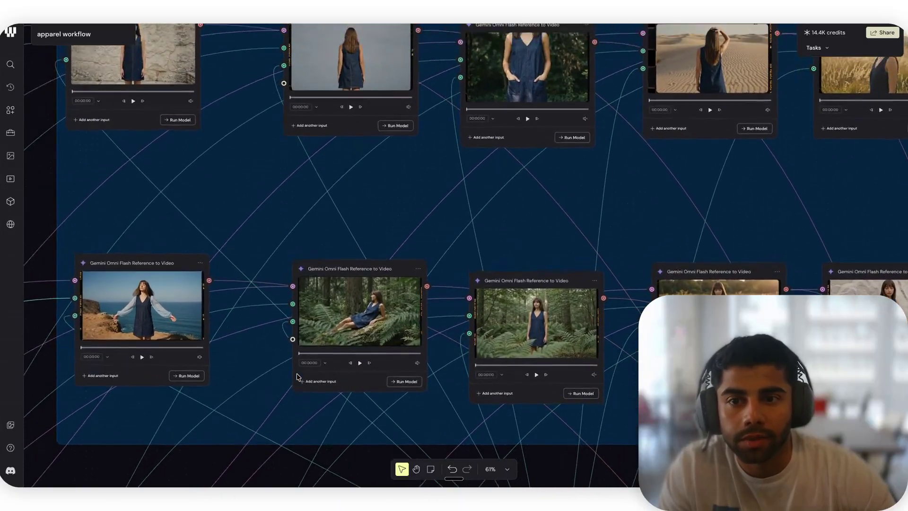
# Step: Play the Reference to Video result of the model in front of the stone wall, then pause it
pyautogui.scroll(5, 299, 377)
pyautogui.scroll(6, 299, 376)
pyautogui.scroll(-3, 299, 377)
pyautogui.scroll(4, 275, 308)
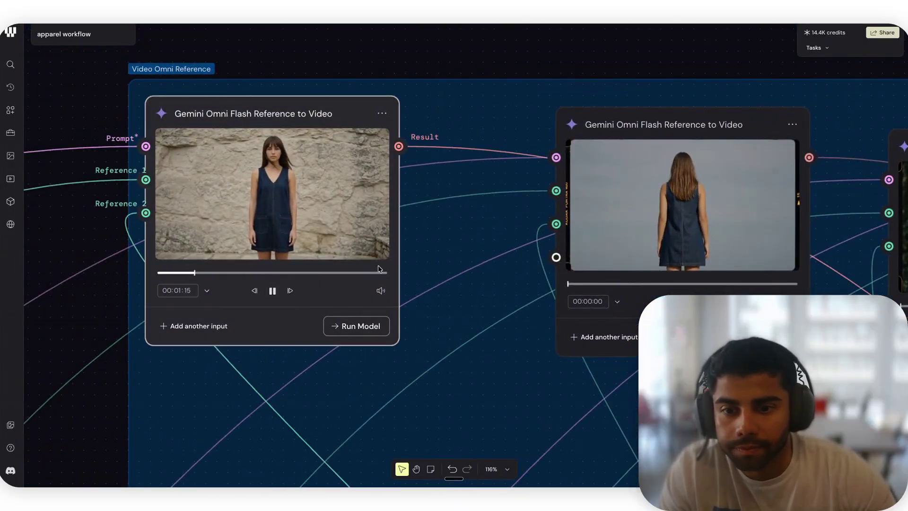
pyautogui.scroll(6, 378, 269)
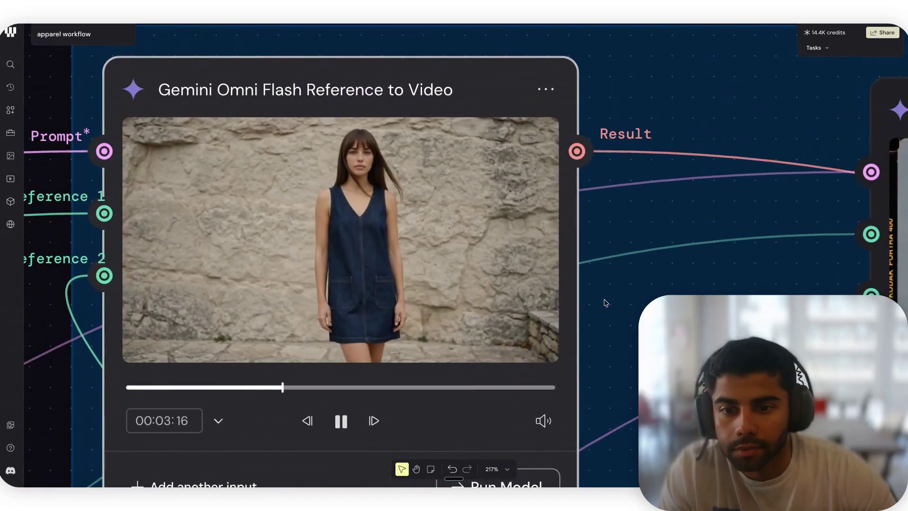
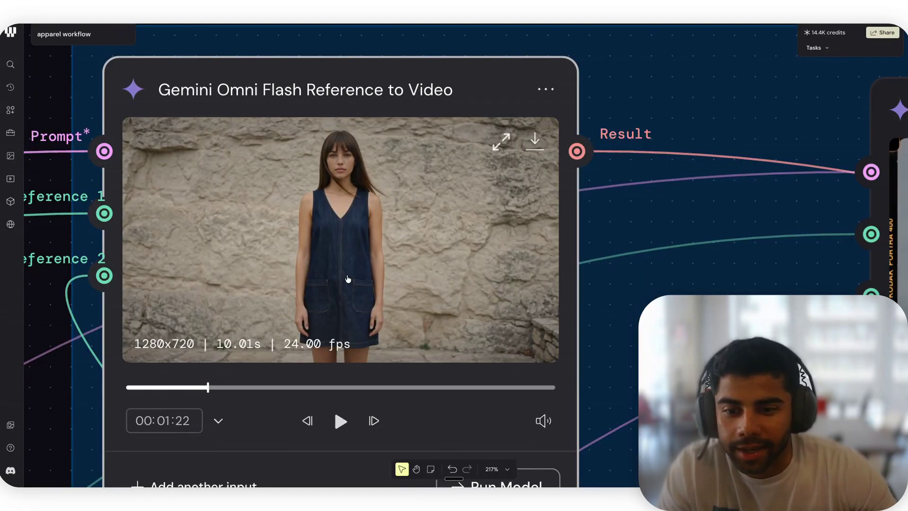
pyautogui.click(348, 280)
pyautogui.click(292, 233)
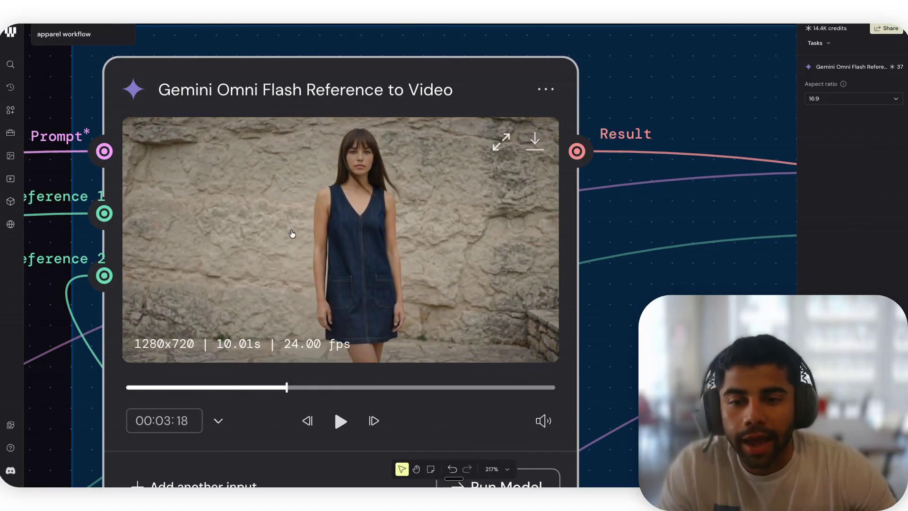
# Step: Look over the separate Gemini Omni Flash videos of the model in the white dress for comparison
pyautogui.scroll(-10, 500, 316)
pyautogui.scroll(-10, 500, 316)
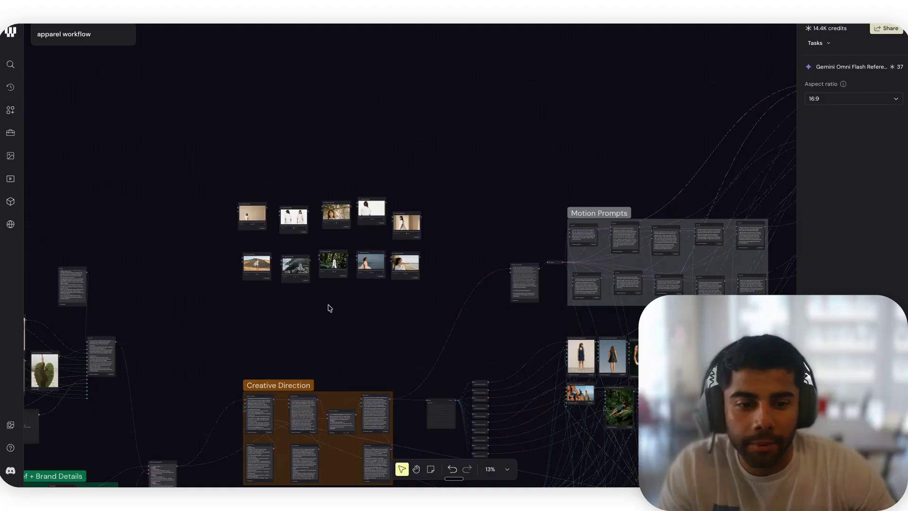
pyautogui.scroll(10, 330, 308)
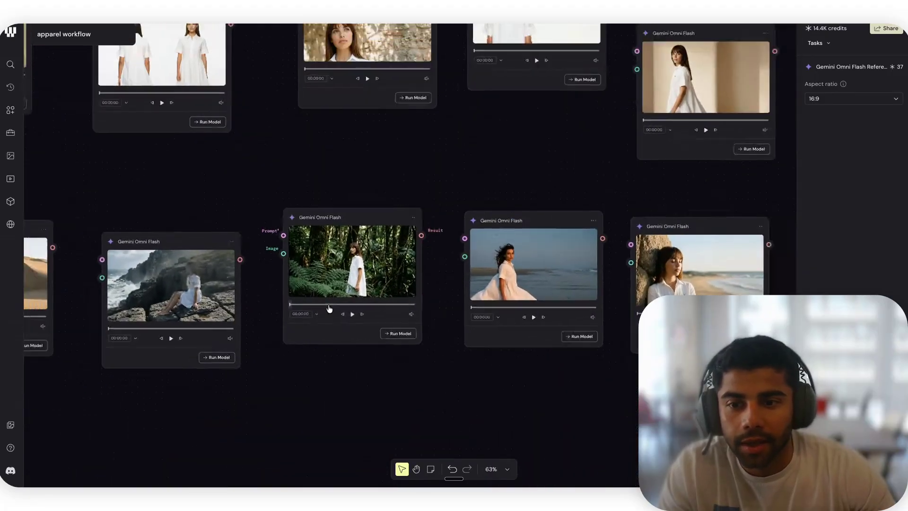
pyautogui.scroll(-10, 329, 307)
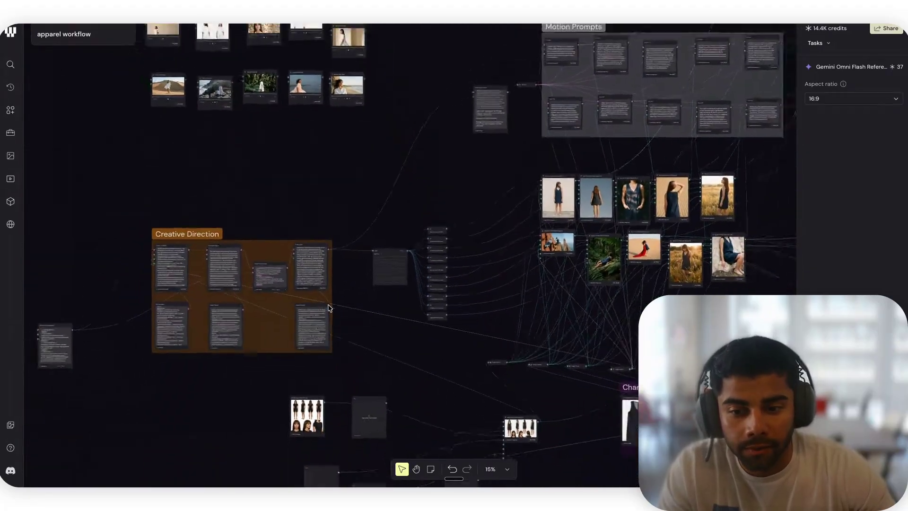
# Step: Examine the character sheet in the Gemini 3 (Nano Banana Pro) node that feeds the image routers
pyautogui.hscroll(10, 329, 308)
pyautogui.scroll(3, 329, 308)
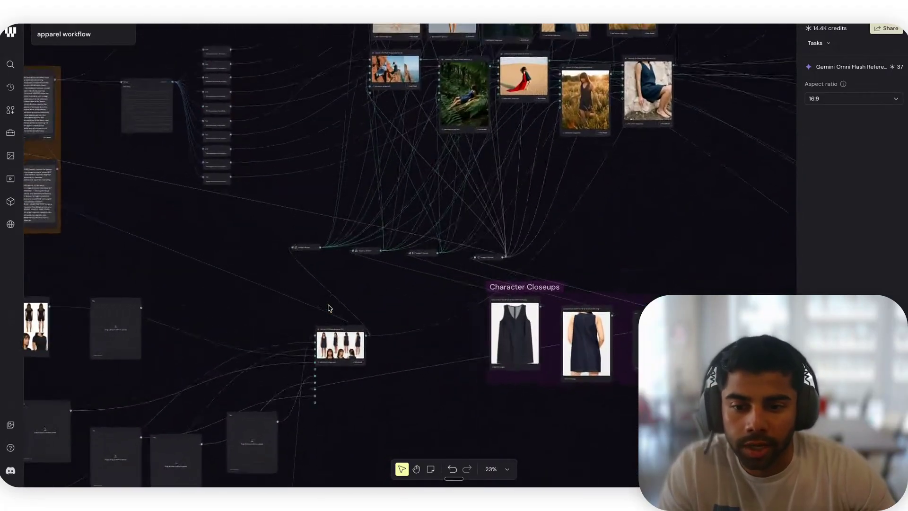
pyautogui.scroll(2, 330, 308)
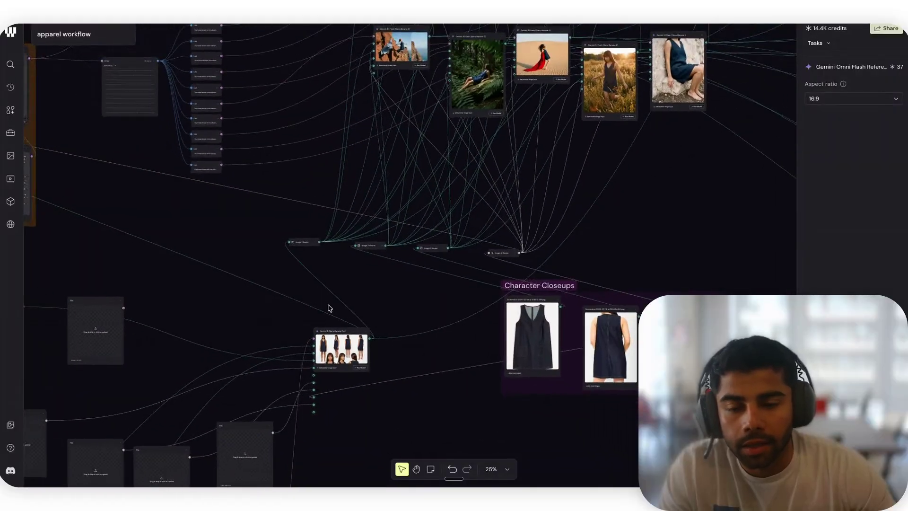
pyautogui.scroll(15, 329, 308)
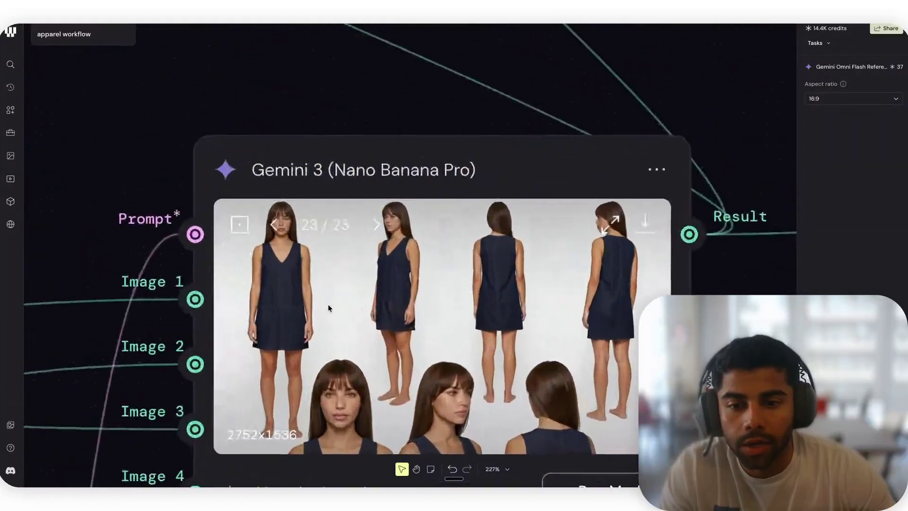
pyautogui.scroll(-10, 329, 308)
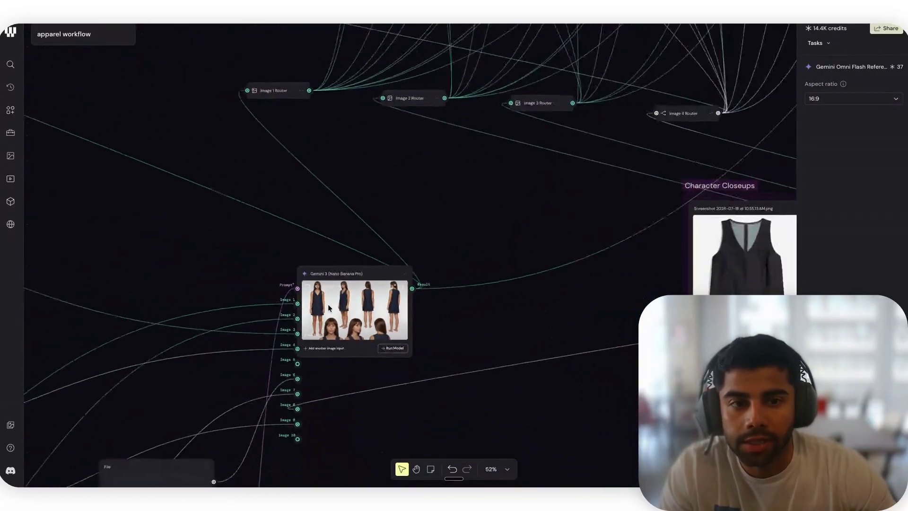
# Step: Replay the stone wall video in the Video Omni Reference group and check the dress against the character reference
pyautogui.scroll(-3, 327, 305)
pyautogui.scroll(5, 327, 304)
pyautogui.scroll(4, 328, 306)
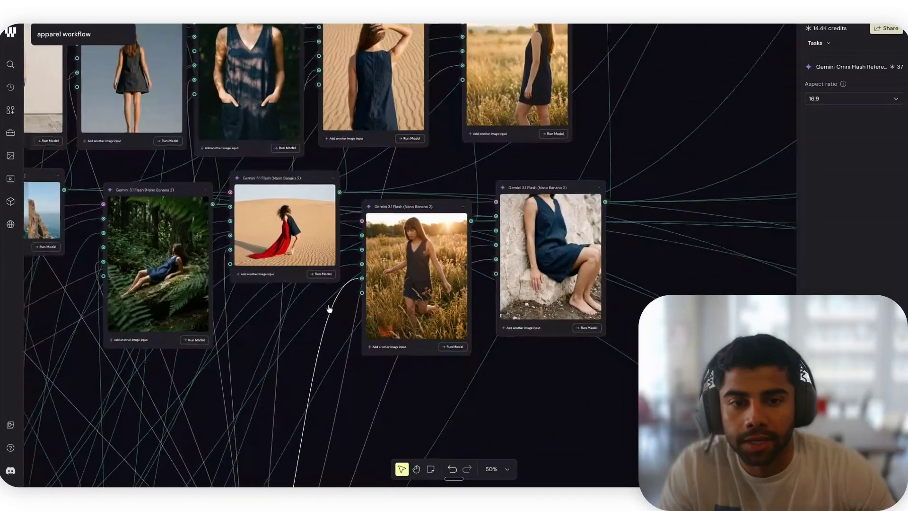
pyautogui.scroll(-3, 330, 308)
pyautogui.scroll(-5, 330, 308)
pyautogui.hscroll(5, 330, 307)
pyautogui.scroll(4, 329, 308)
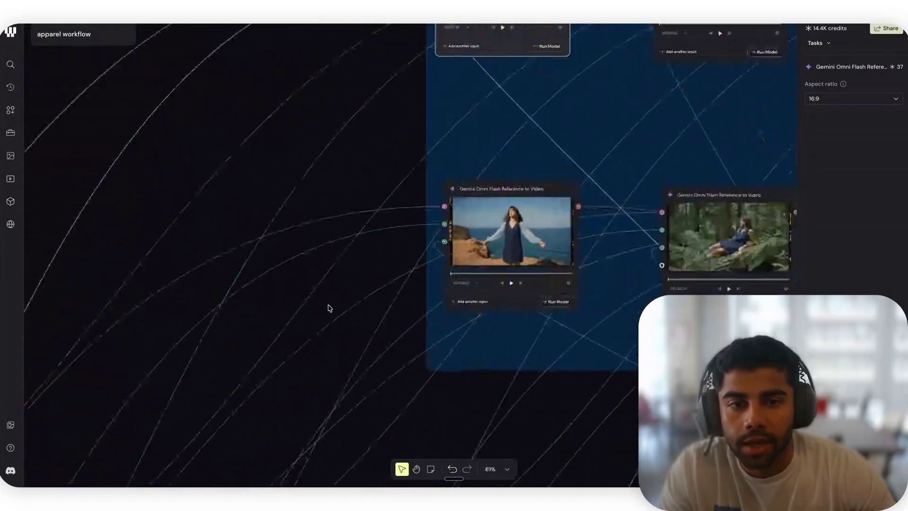
pyautogui.hscroll(5, 329, 308)
pyautogui.scroll(8, 330, 308)
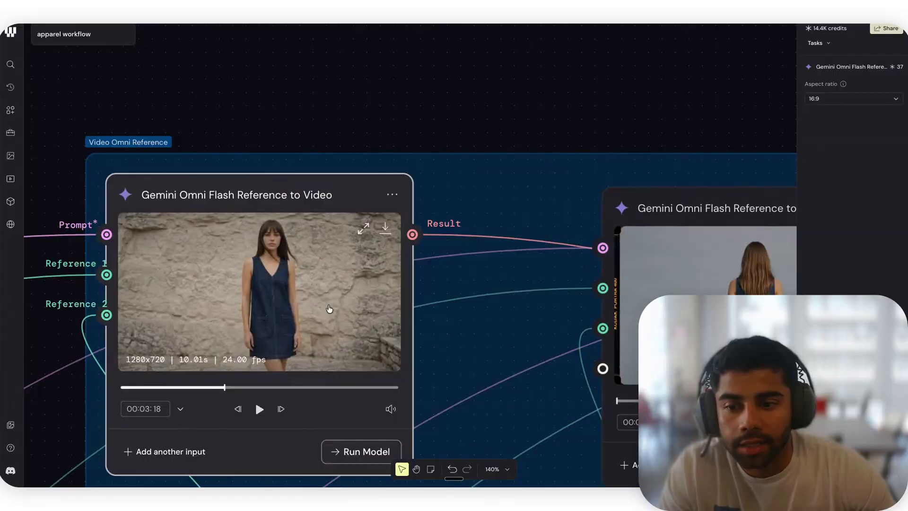
pyautogui.scroll(2, 329, 308)
pyautogui.scroll(4, 329, 308)
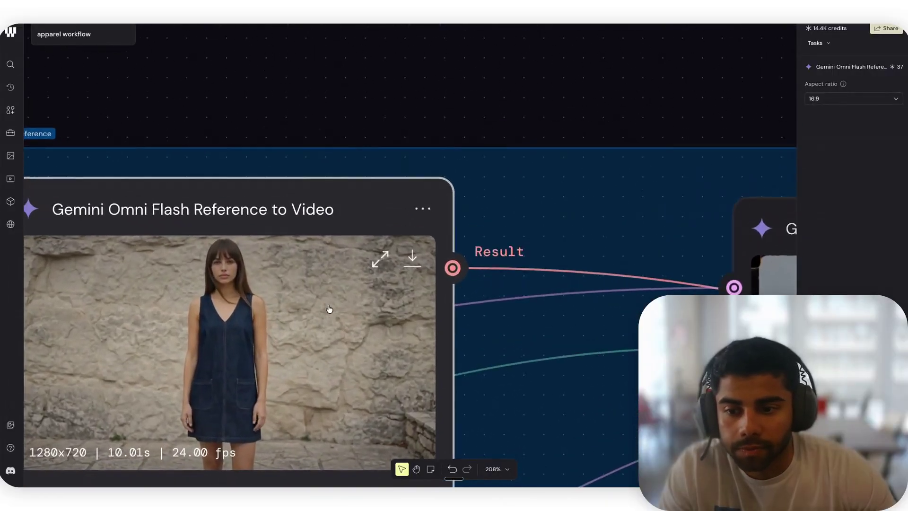
pyautogui.hscroll(-3, 326, 310)
pyautogui.scroll(-3, 333, 305)
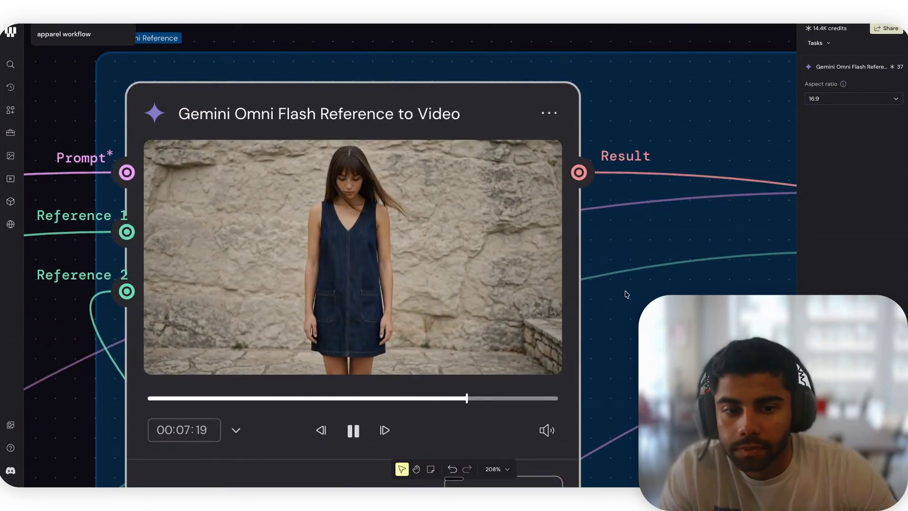
# Step: Play the second Reference to Video result, with the model seen from behind against the grey backdrop
pyautogui.scroll(-6, 626, 295)
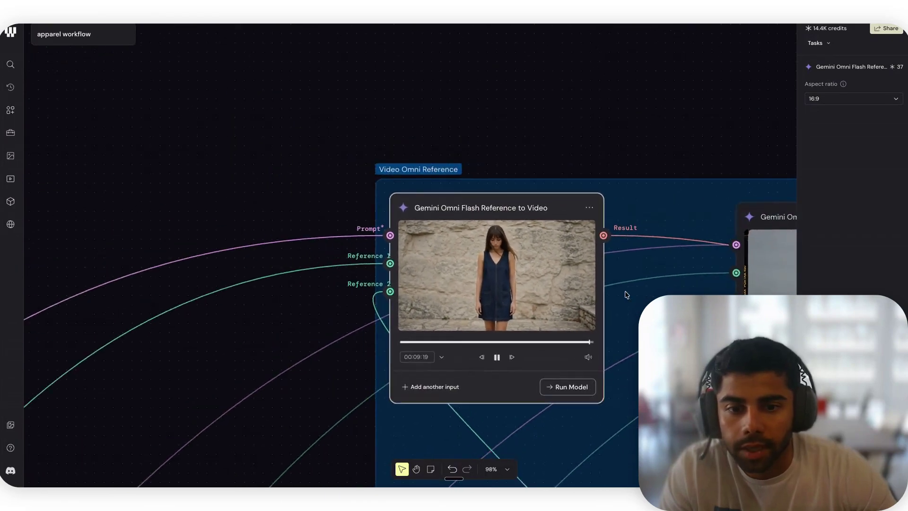
pyautogui.hscroll(5, 626, 295)
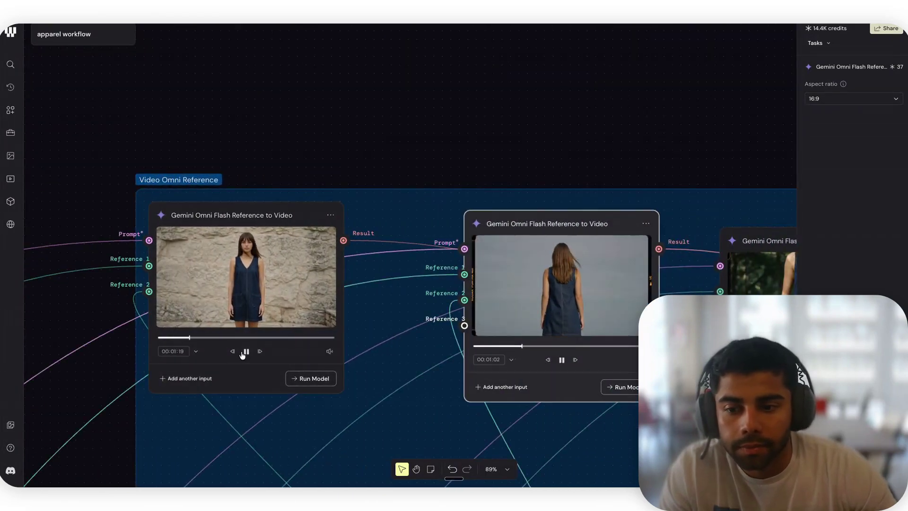
pyautogui.hscroll(5, 378, 352)
pyautogui.scroll(2, 511, 350)
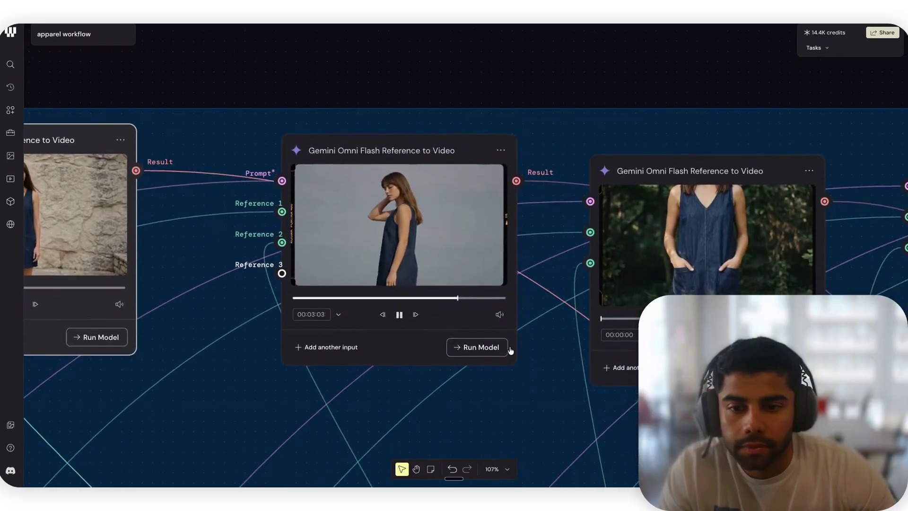
# Step: View the grey backdrop video of the model enlarged and pause it with the dress seen from the side
pyautogui.scroll(4, 510, 349)
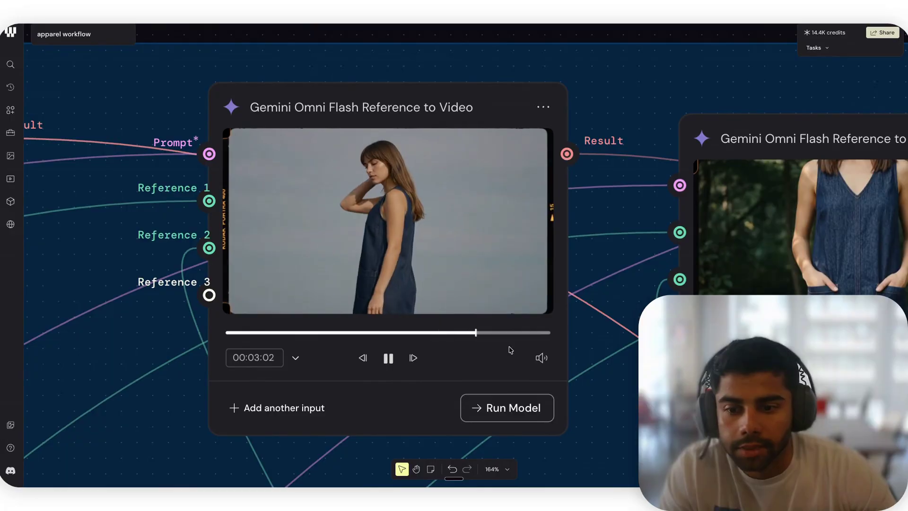
pyautogui.click(388, 357)
pyautogui.scroll(-3, 513, 359)
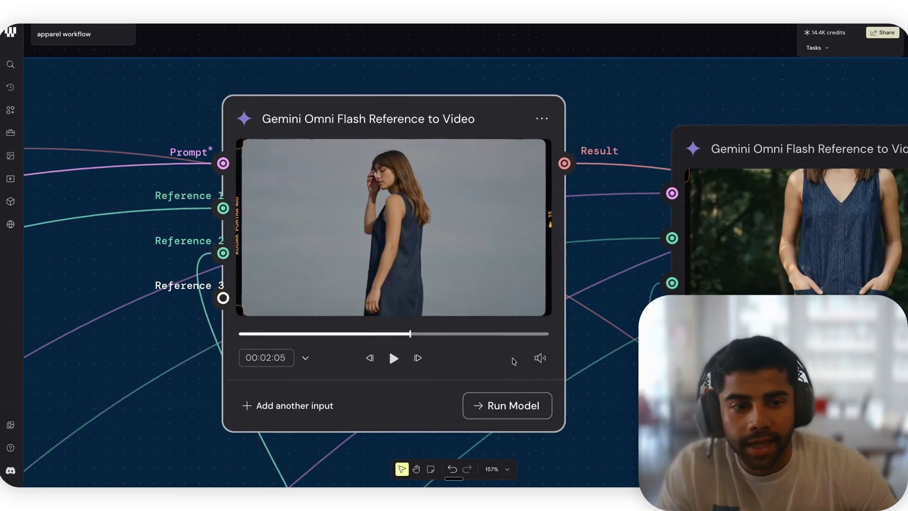
# Step: Play the Reference to Video result of the model with her hands in the dress pockets and pause it partway
pyautogui.hscroll(5, 513, 359)
pyautogui.scroll(3, 514, 360)
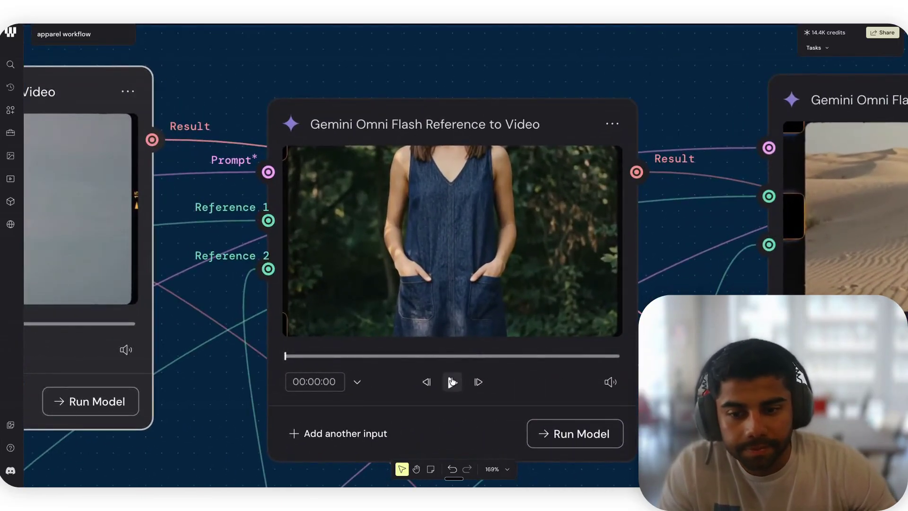
pyautogui.click(452, 381)
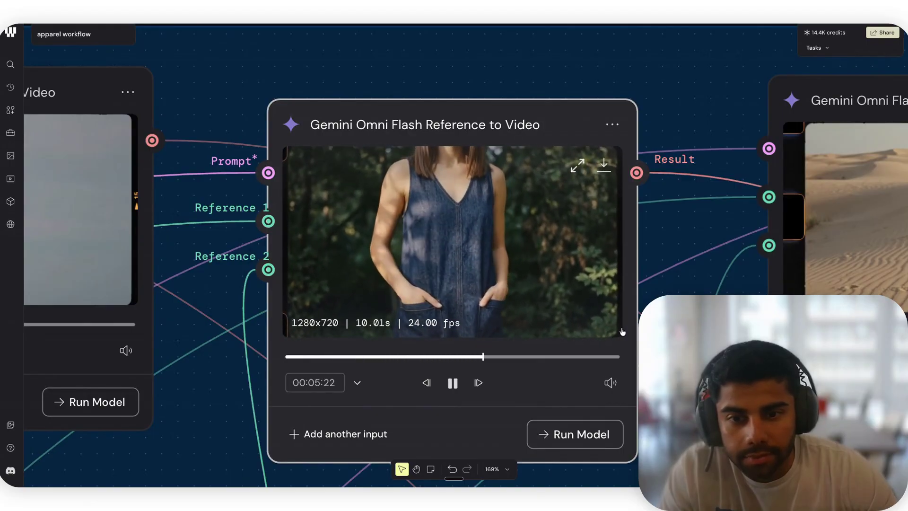
pyautogui.click(452, 383)
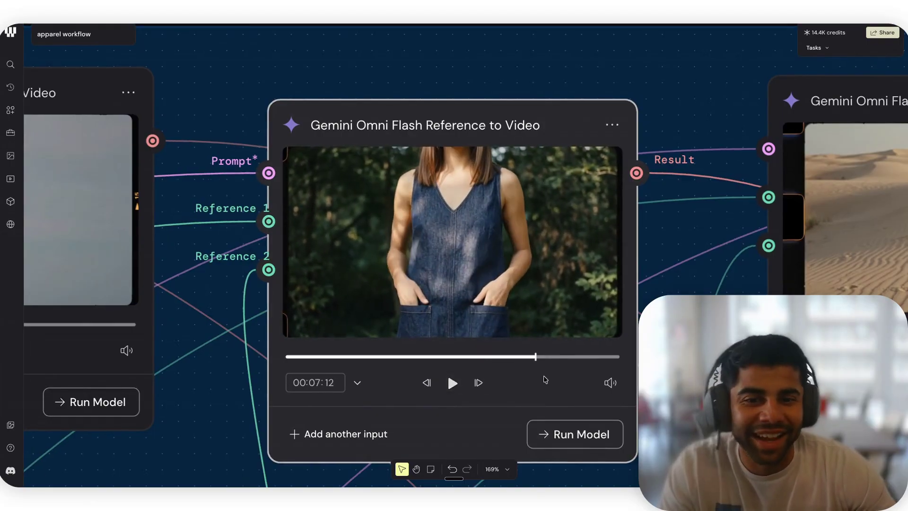
pyautogui.scroll(-5, 463, 373)
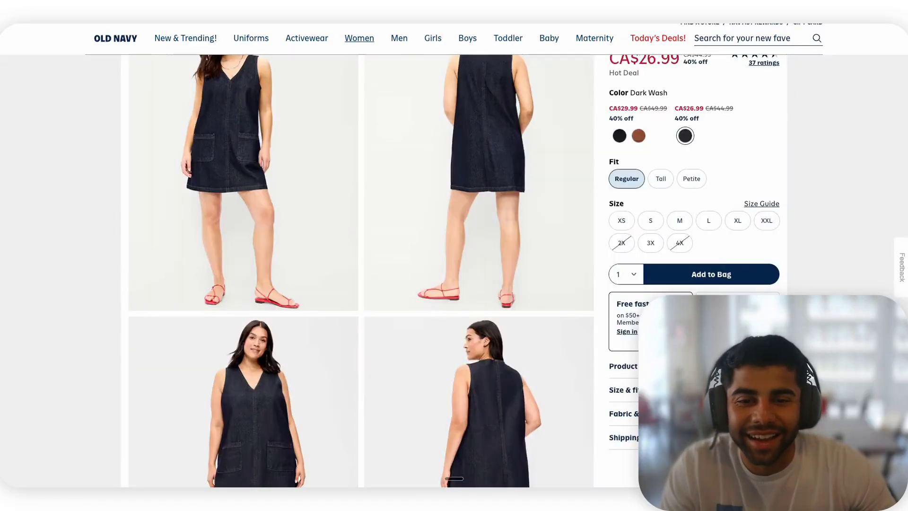
# Step: Switch to the Old Navy product page and examine the denim dress photos from the front and back for comparison
pyautogui.scroll(-5, 435, 334)
pyautogui.scroll(4, 437, 335)
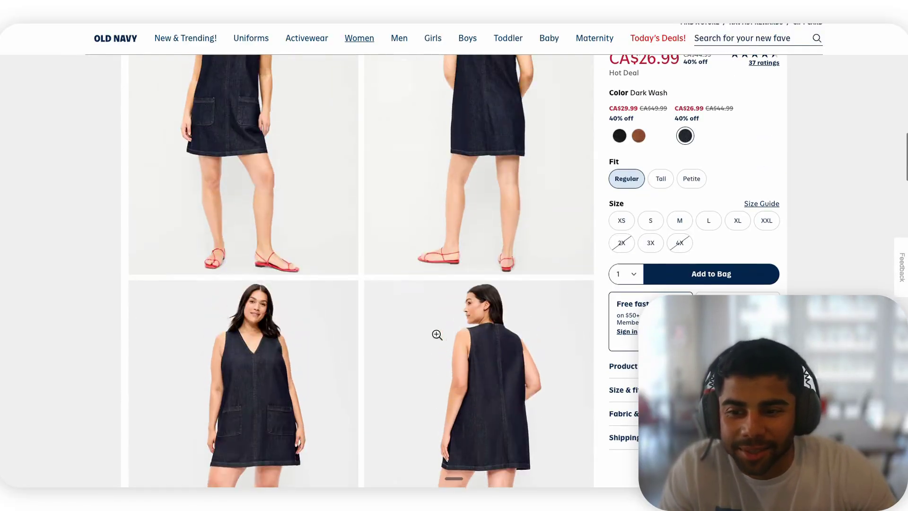
pyautogui.scroll(2, 436, 334)
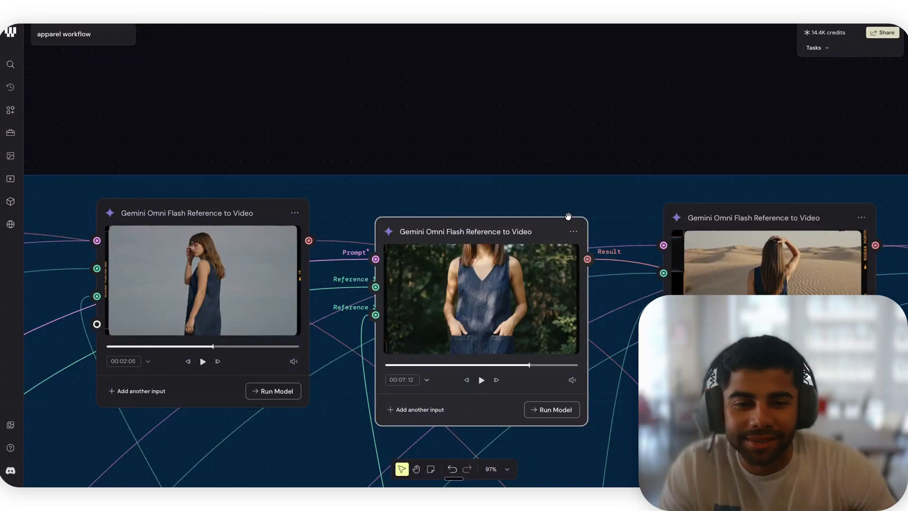
# Step: Return to the apparel workflow, play the desert dune video through the barefoot walking shot, and pause it
pyautogui.scroll(-3, 576, 232)
pyautogui.hscroll(3, 576, 231)
pyautogui.scroll(5, 576, 232)
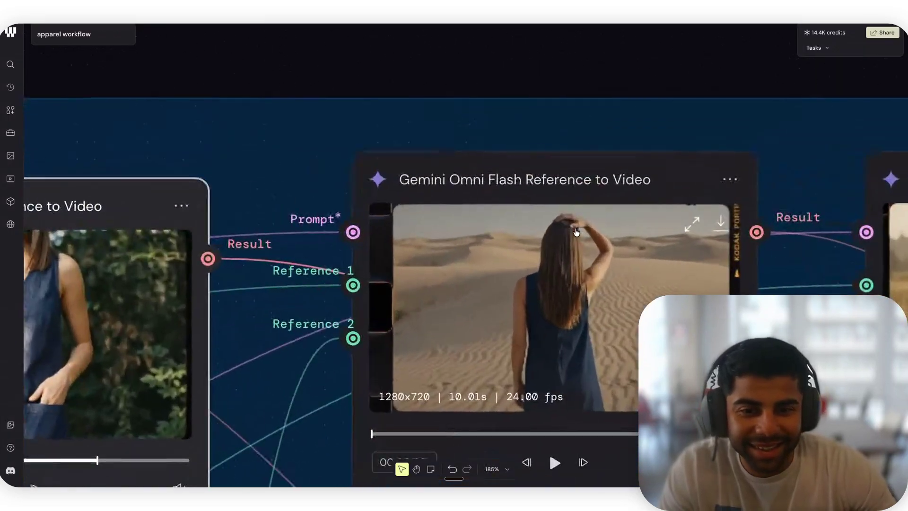
pyautogui.scroll(-3, 576, 232)
pyautogui.hscroll(3, 576, 231)
pyautogui.click(411, 339)
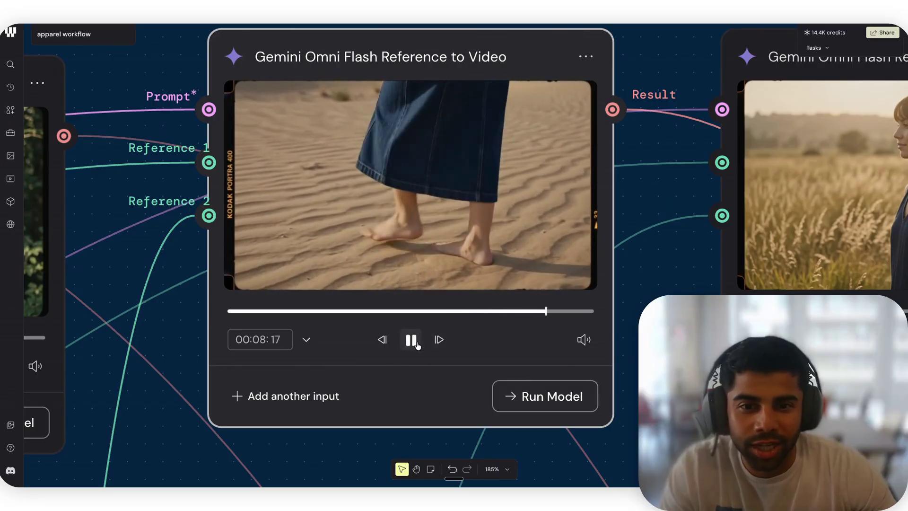
pyautogui.click(417, 344)
# Step: Play the video of the model standing side-on in the tall grass field and pause it partway
pyautogui.scroll(-2, 461, 347)
pyautogui.scroll(-2, 461, 347)
pyautogui.hscroll(6, 461, 347)
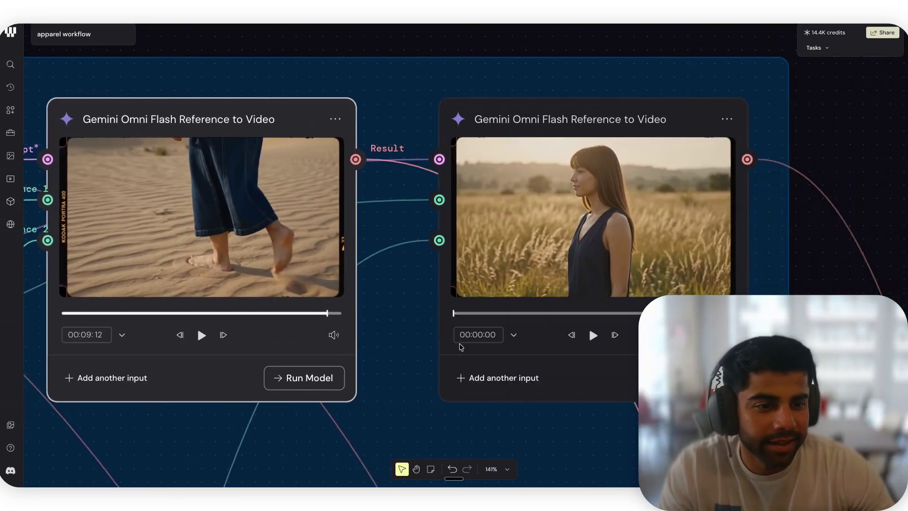
pyautogui.click(518, 334)
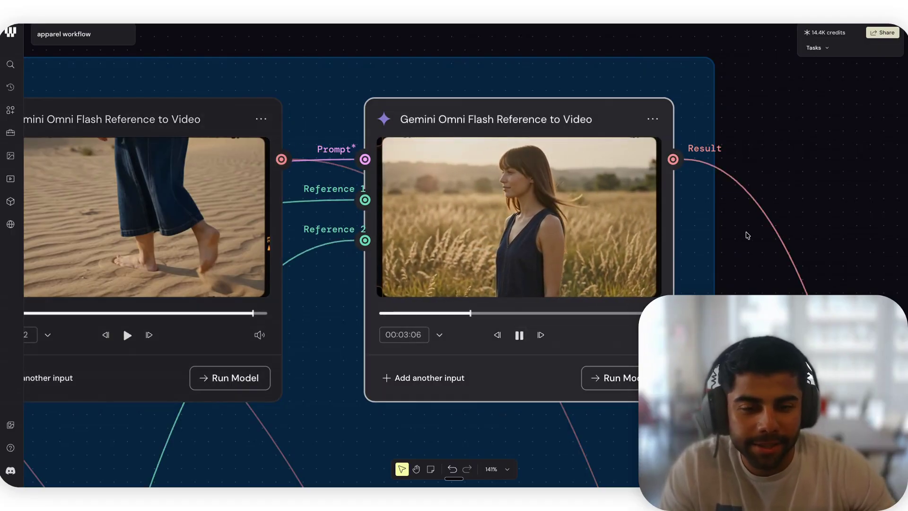
pyautogui.scroll(-2, 524, 344)
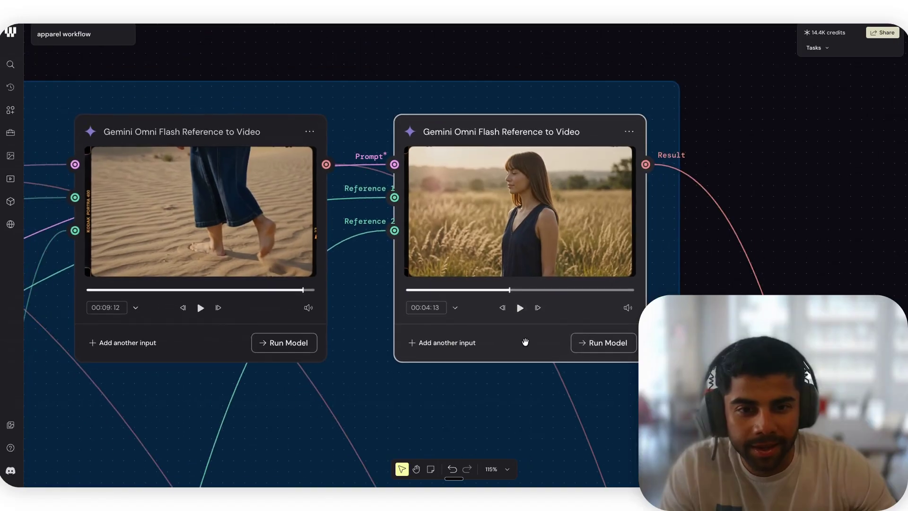
# Step: Play the video of the model seated against the stone wall and check how the dress is rendered
pyautogui.scroll(-3, 531, 308)
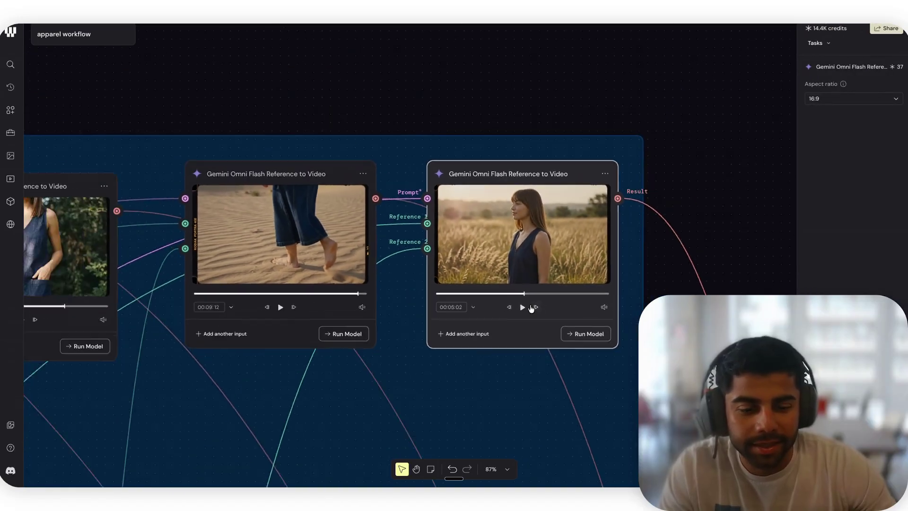
pyautogui.scroll(6, 531, 303)
pyautogui.scroll(-3, 542, 263)
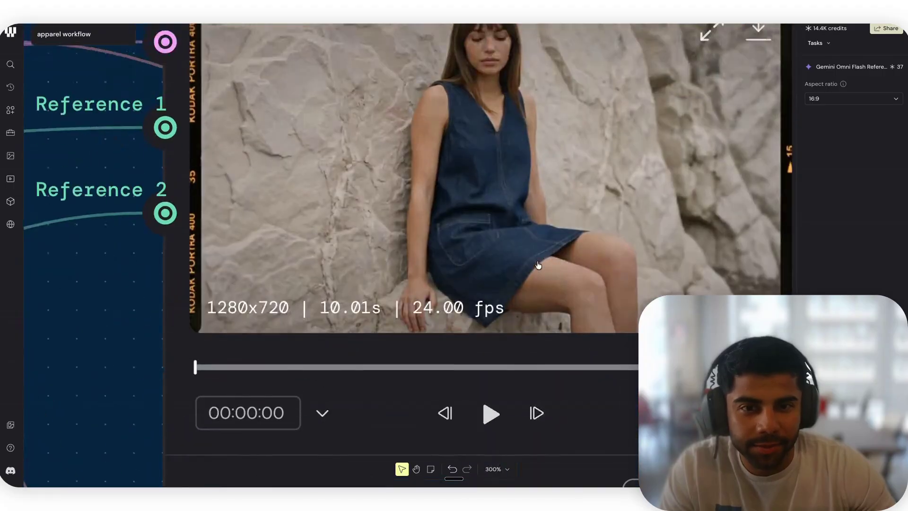
pyautogui.click(507, 352)
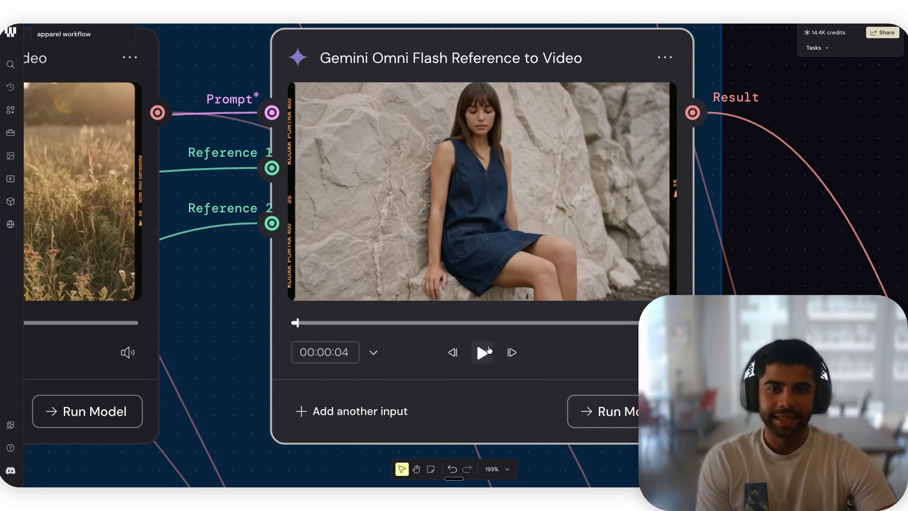
# Step: Play the video of the model facing the camera in the sunlit meadow and pause it at 00:04:04
pyautogui.hscroll(-1, 415, 241)
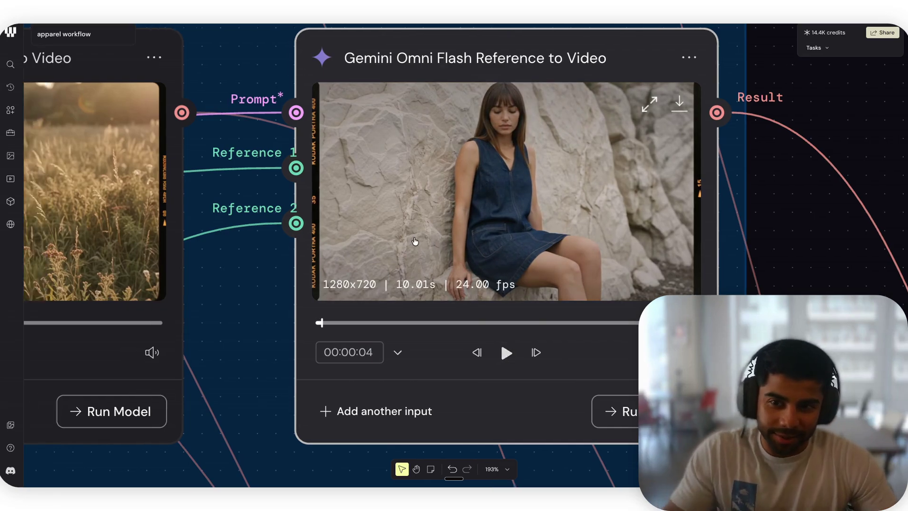
pyautogui.hscroll(-10, 415, 241)
pyautogui.click(515, 351)
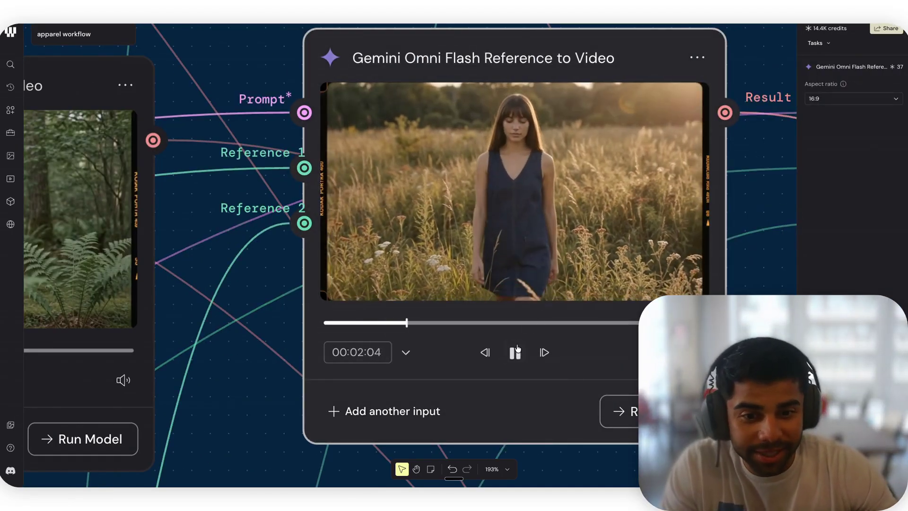
pyautogui.click(515, 352)
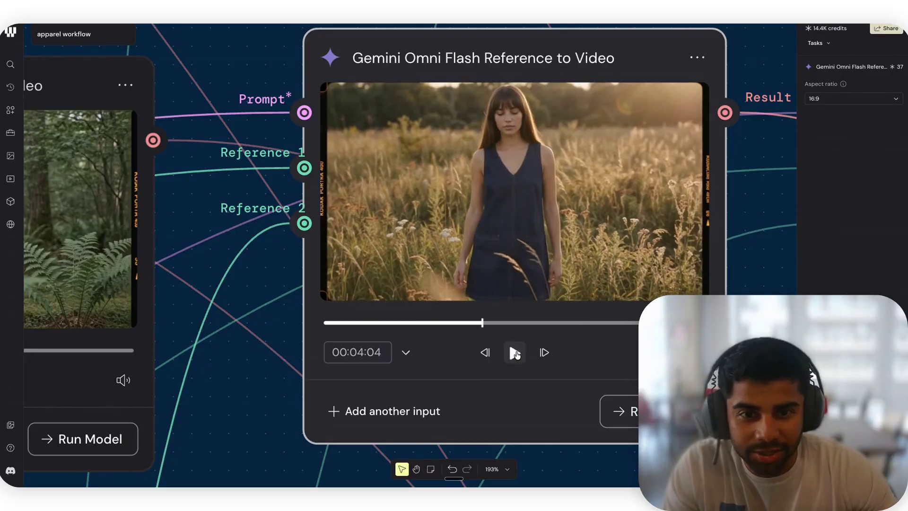
# Step: Play and pause the video of the model standing among the forest ferns
pyautogui.scroll(-2, 516, 354)
pyautogui.hscroll(-10, 516, 354)
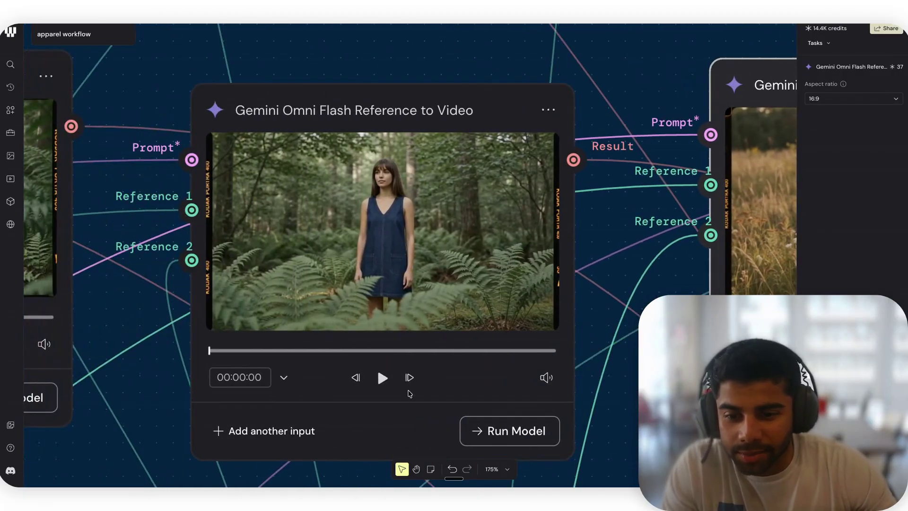
pyautogui.click(383, 377)
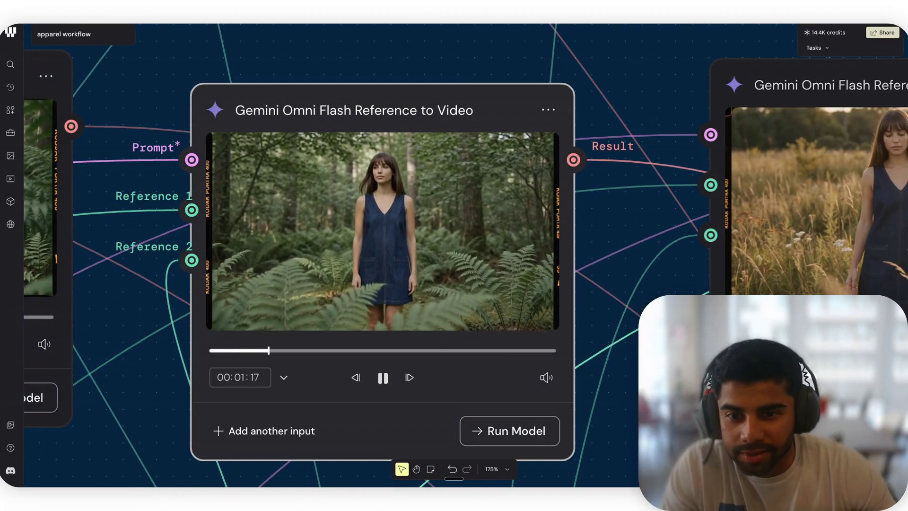
pyautogui.click(383, 377)
# Step: Play the video of the model reclining on the mossy rock and inspect the dress up close in the frame at 00:07:08
pyautogui.hscroll(-2, 400, 389)
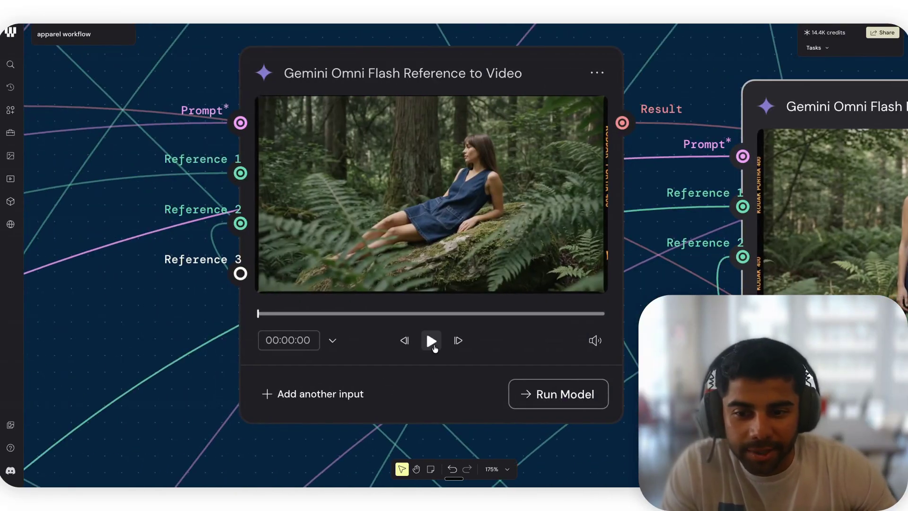
pyautogui.click(434, 347)
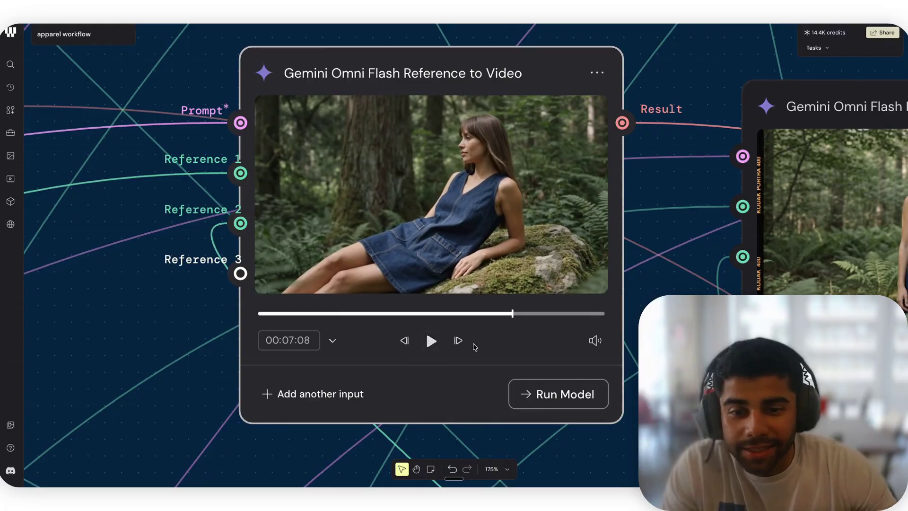
pyautogui.scroll(-3, 433, 333)
pyautogui.scroll(5, 406, 331)
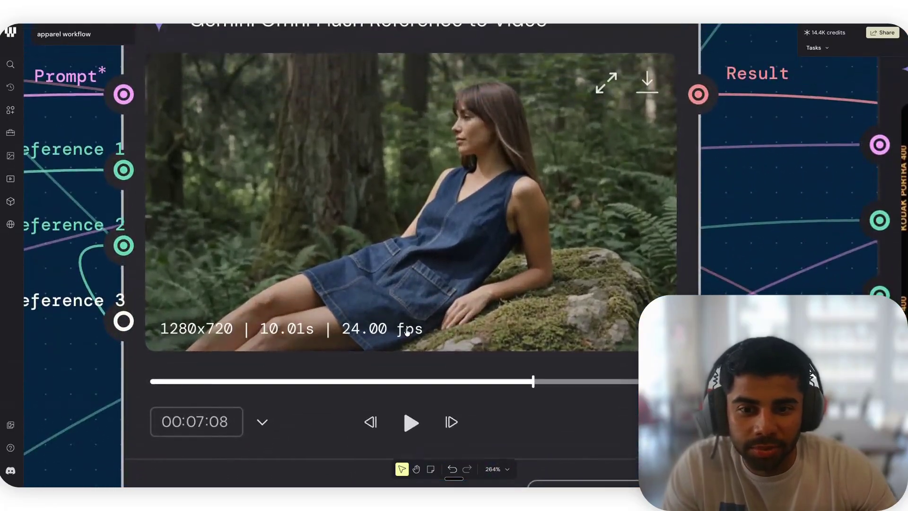
# Step: Play the seaside cliff video of the model with outstretched arms and pause it at 00:05:19
pyautogui.scroll(-5, 407, 331)
pyautogui.hscroll(-5, 407, 340)
pyautogui.scroll(4, 409, 356)
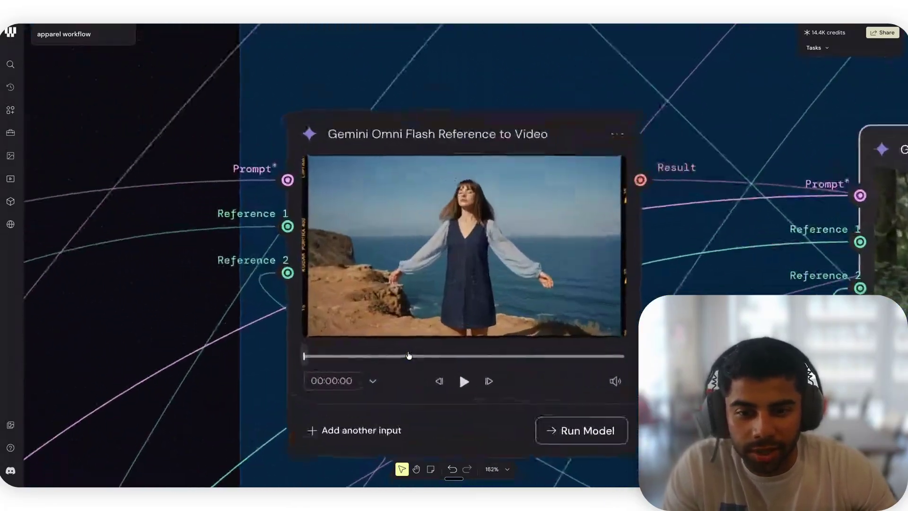
pyautogui.scroll(4, 450, 349)
pyautogui.scroll(-5, 449, 350)
pyautogui.scroll(3, 459, 364)
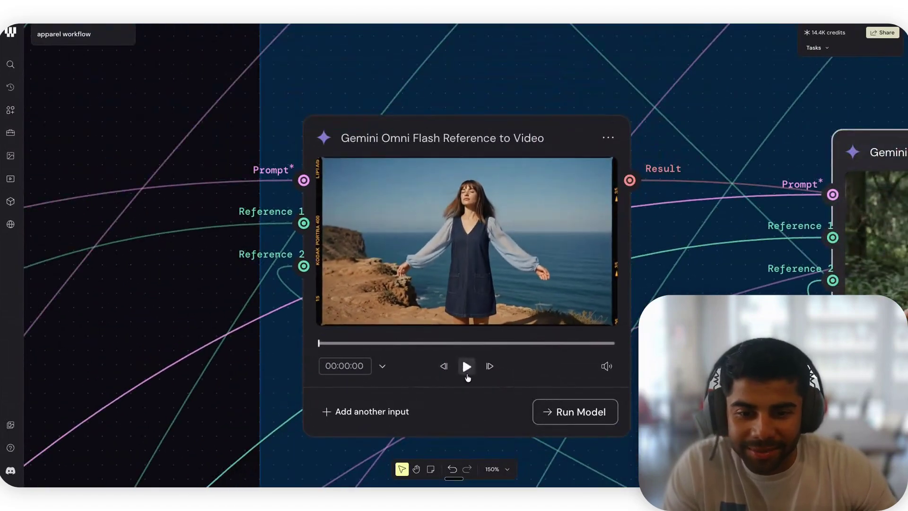
pyautogui.click(467, 373)
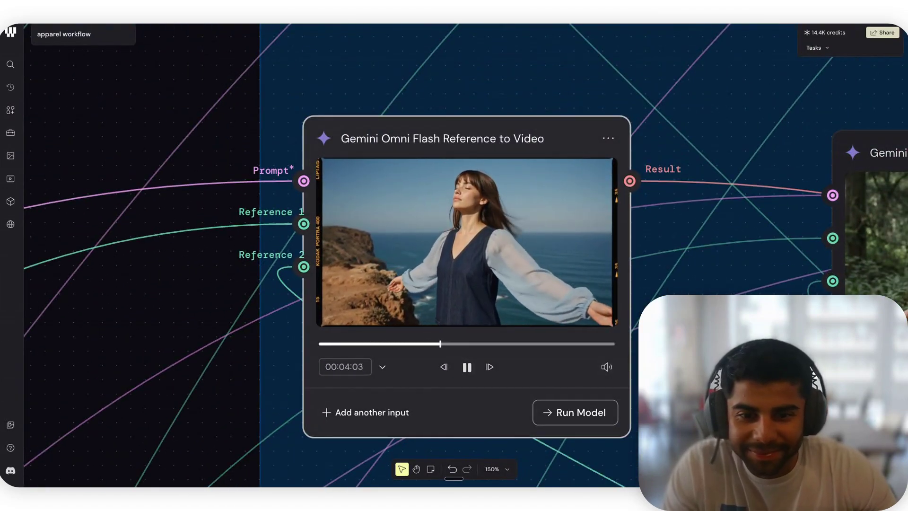
pyautogui.click(466, 367)
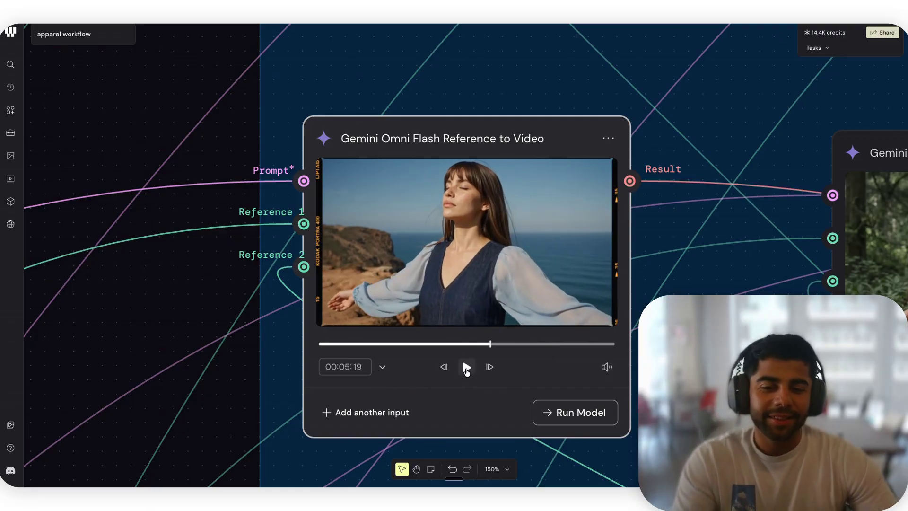
# Step: Examine the dress and blue sleeves in the cliff video up close, including the earlier frame at 00:02:02
pyautogui.moveTo(524, 294)
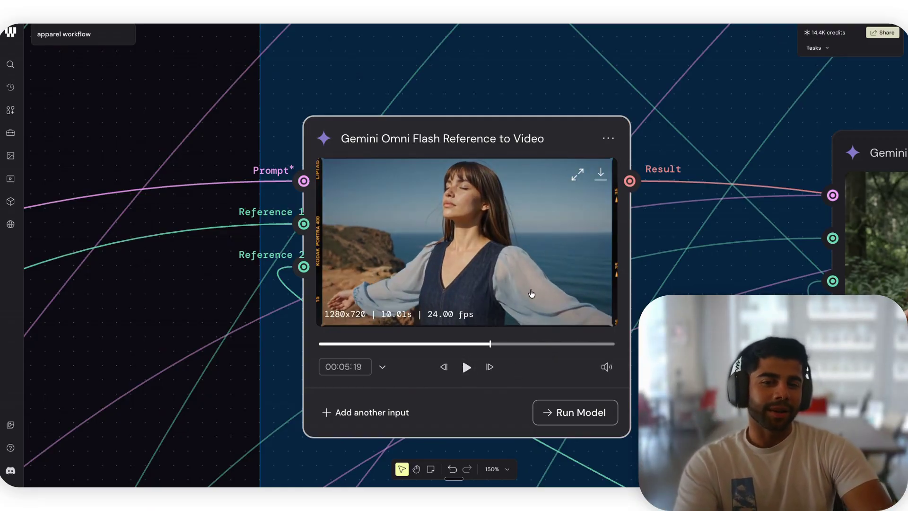
pyautogui.scroll(-2, 520, 289)
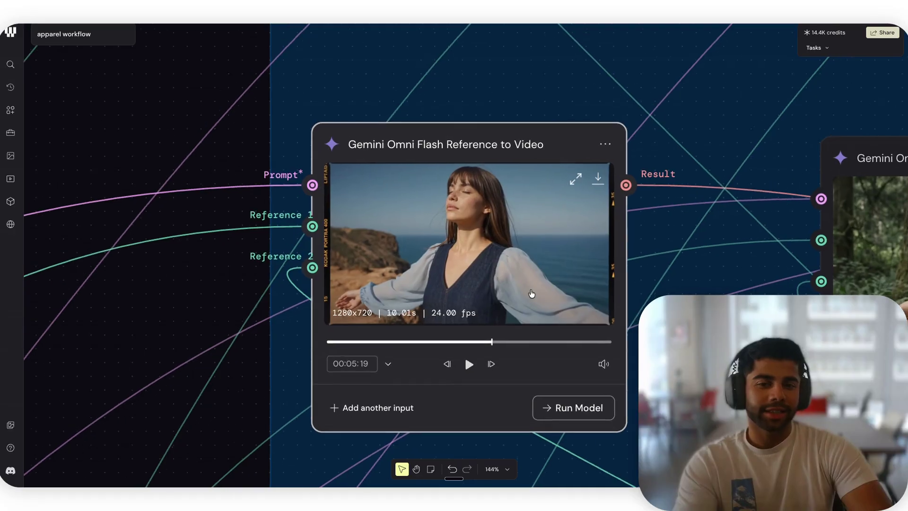
pyautogui.click(496, 292)
pyautogui.scroll(8, 497, 291)
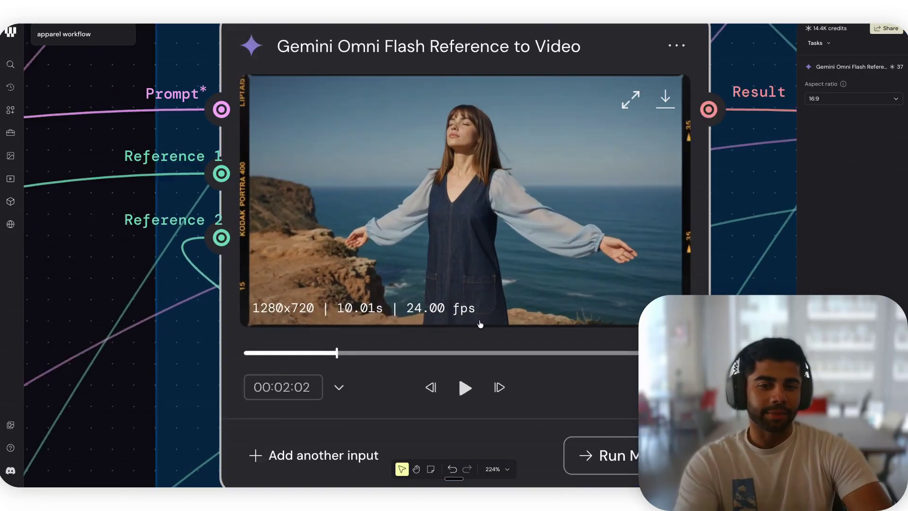
pyautogui.scroll(-10, 597, 416)
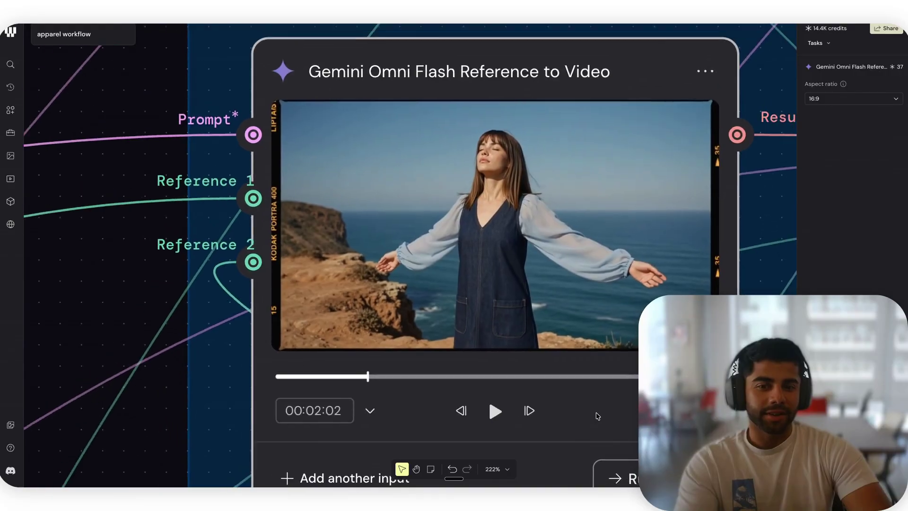
# Step: Play the combined Compositor video, skip ahead to about 00:06:17, and continue playback until pausing at 00:09:22
pyautogui.scroll(-10, 598, 416)
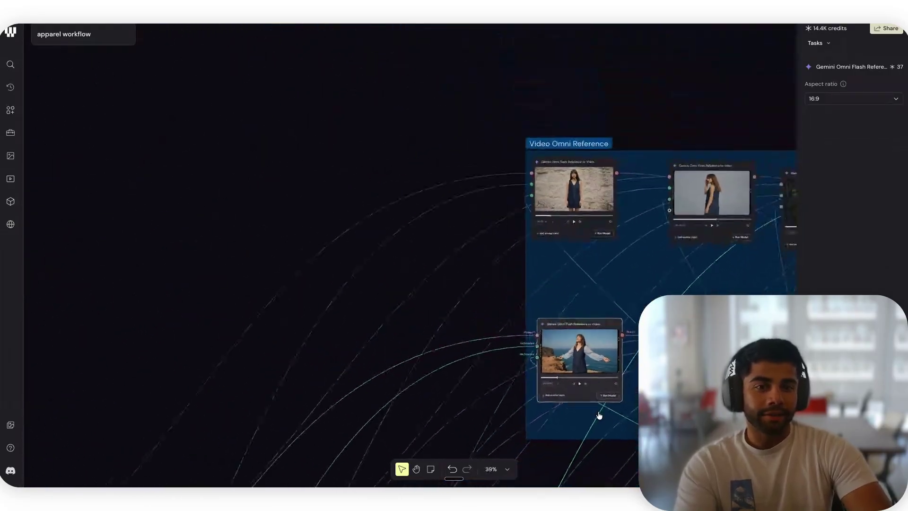
pyautogui.scroll(8, 590, 408)
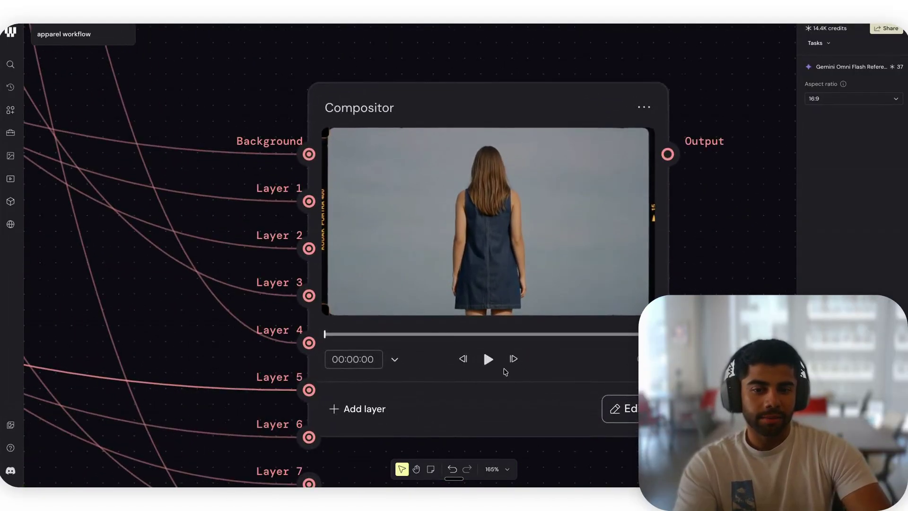
pyautogui.click(489, 359)
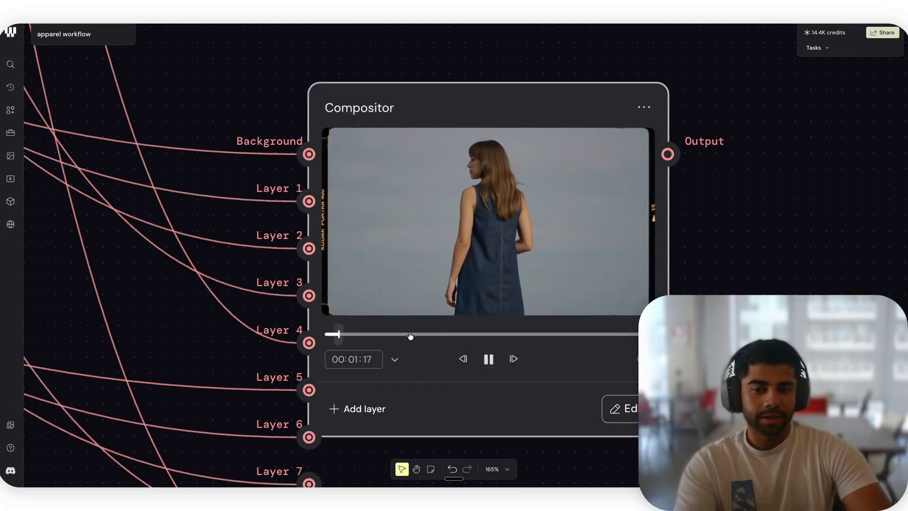
pyautogui.moveTo(416, 337); pyautogui.dragTo(379, 338)
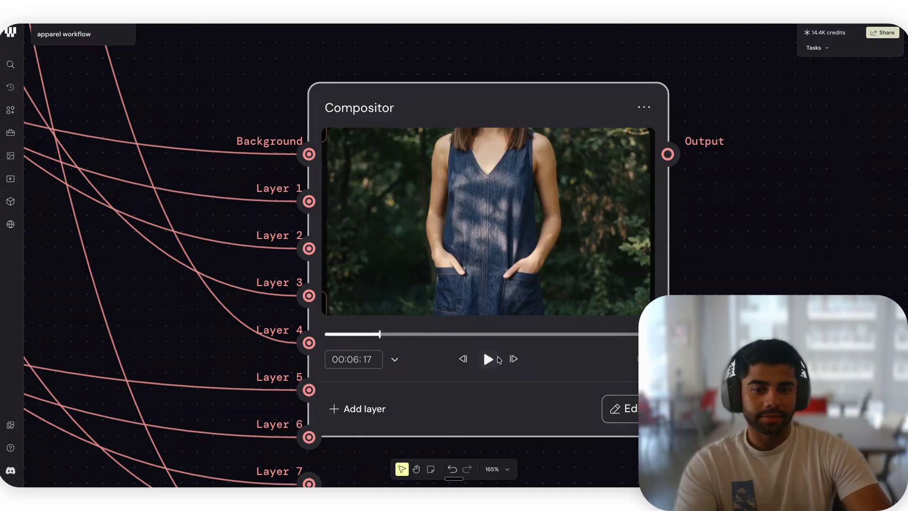
pyautogui.click(487, 358)
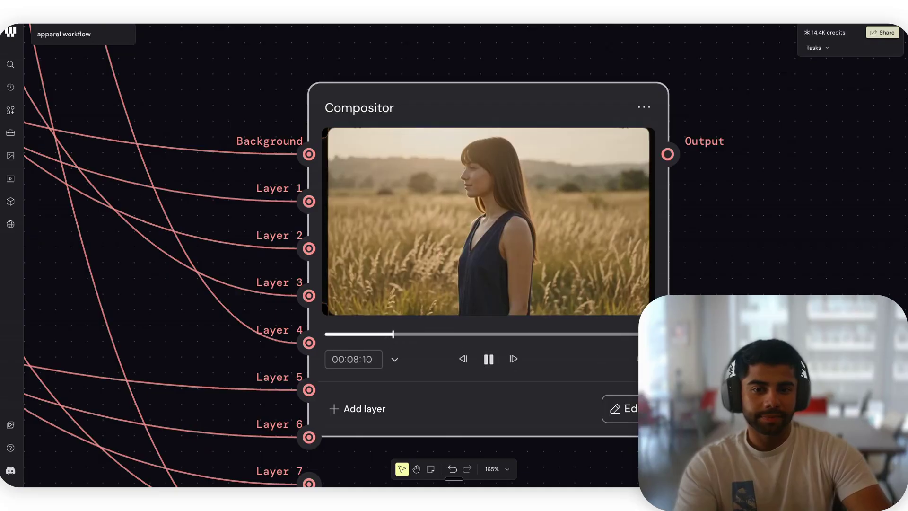
pyautogui.click(489, 359)
pyautogui.scroll(-5, 533, 358)
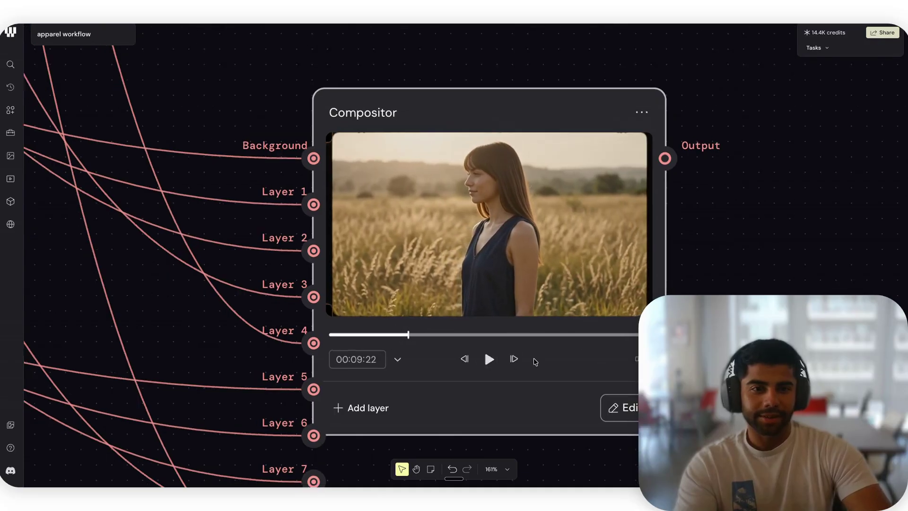
pyautogui.scroll(-10, 534, 362)
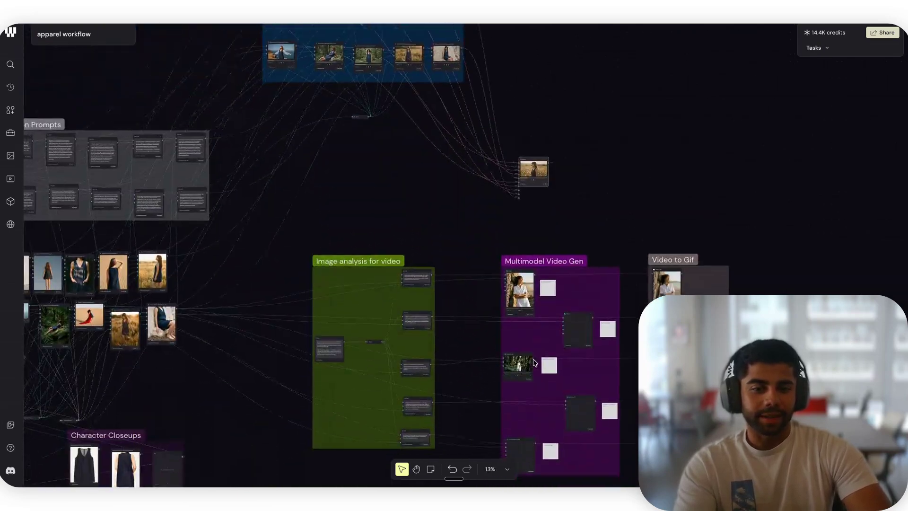
pyautogui.hscroll(-10, 534, 363)
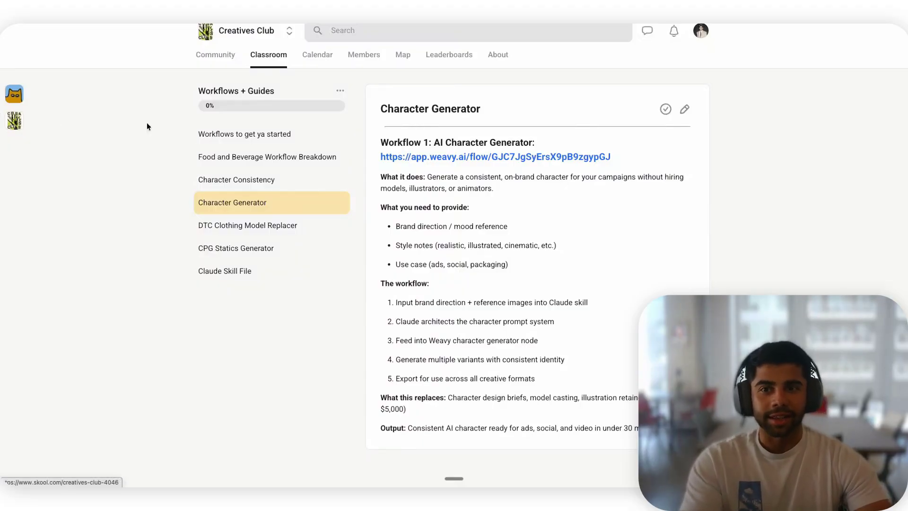
# Step: Switch to the Creatives Club site on Skool and view its Community feed
pyautogui.click(220, 69)
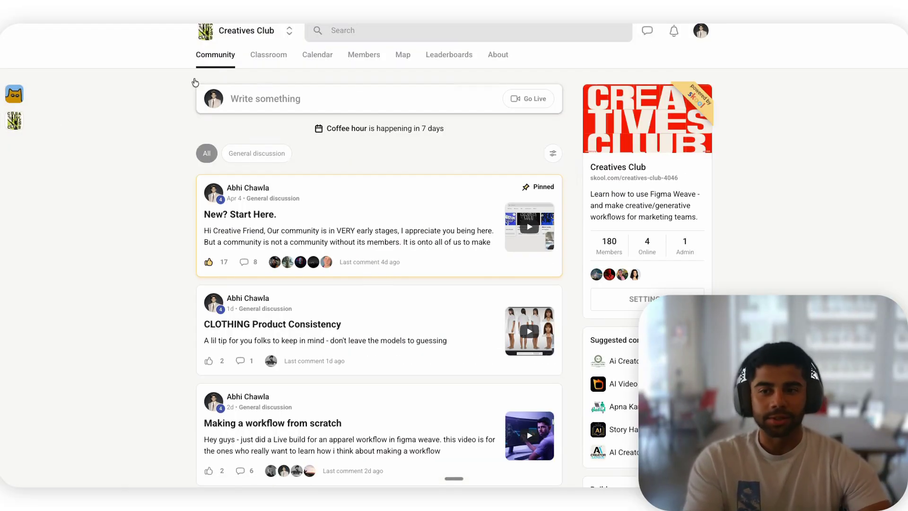